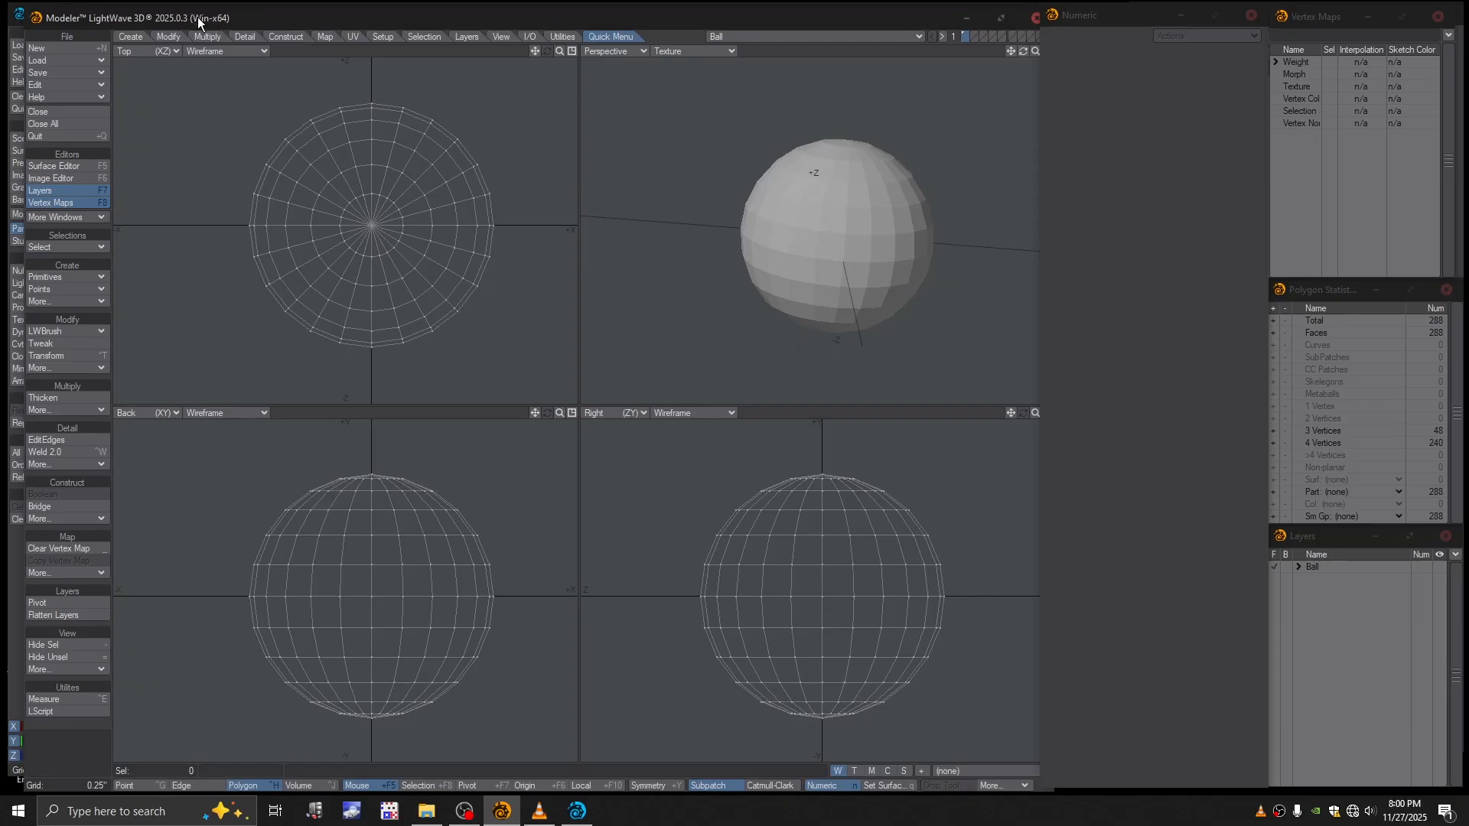
Step: Measure the ball's height from pole to pole in the Back view with the Measure tool
mouse_move(842, 241)
left_mouse_down("alt")
mouse_move(788, 256)
mouse_move(859, 240)
mouse_move(836, 220)
left_mouse_up("alt")
left_click_drag(413, 247, 404, 226, "alt")
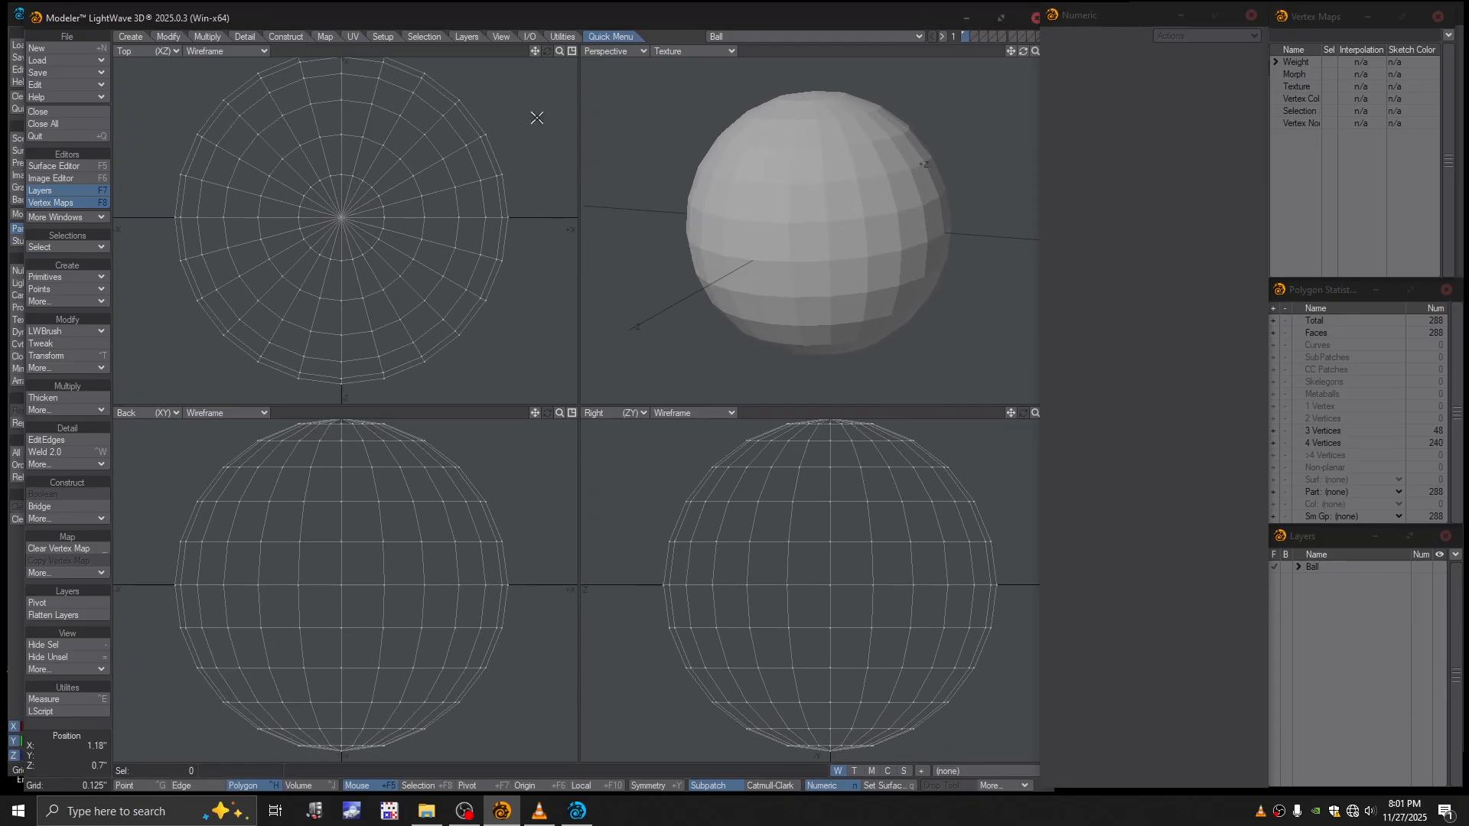
left_click(80, 698)
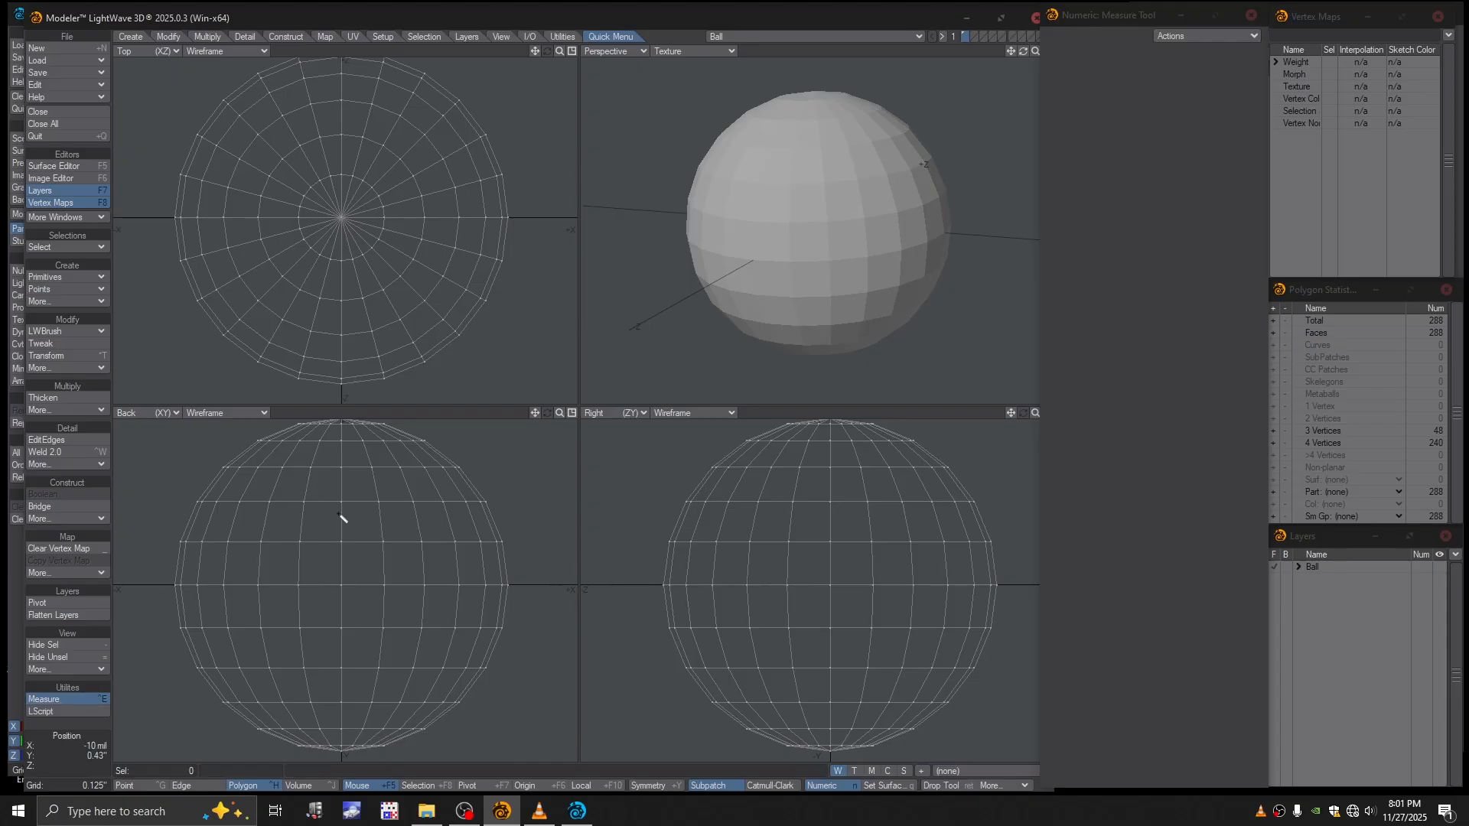
scroll(352, 442, "down", 3)
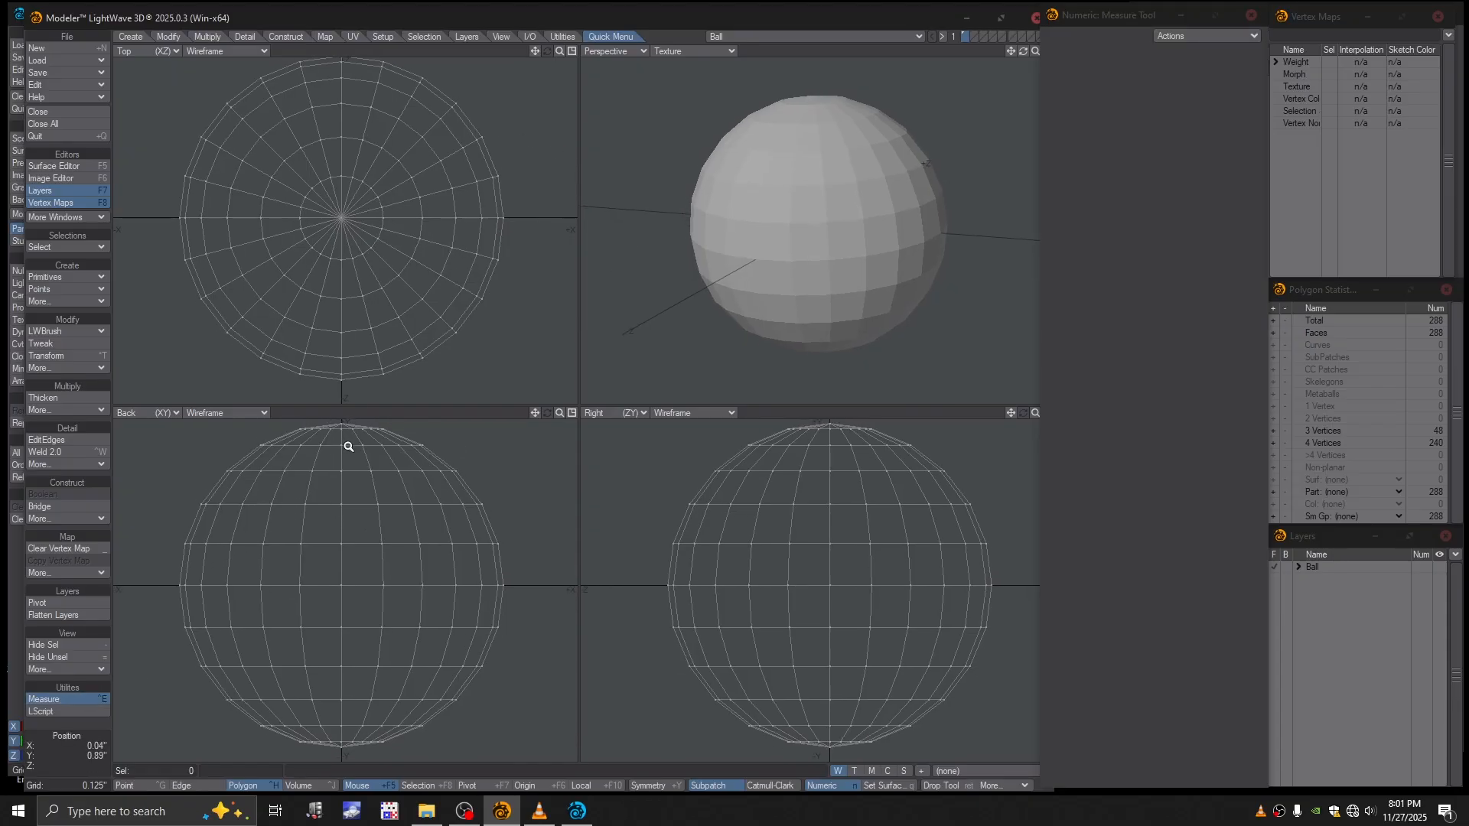
left_click_drag(341, 430, 342, 746, "alt")
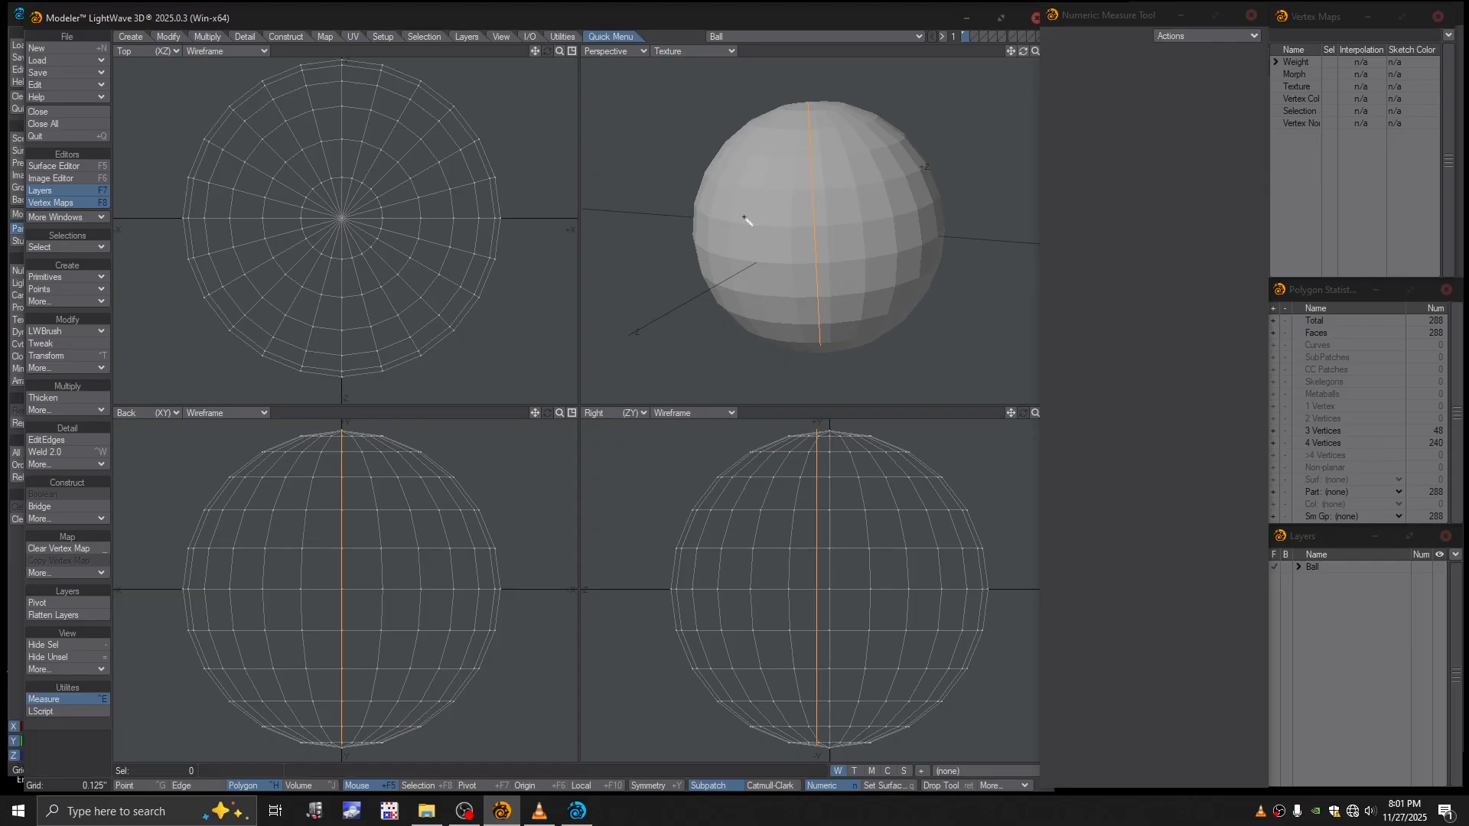
key("space")
left_click_drag(824, 331, 812, 284, "alt")
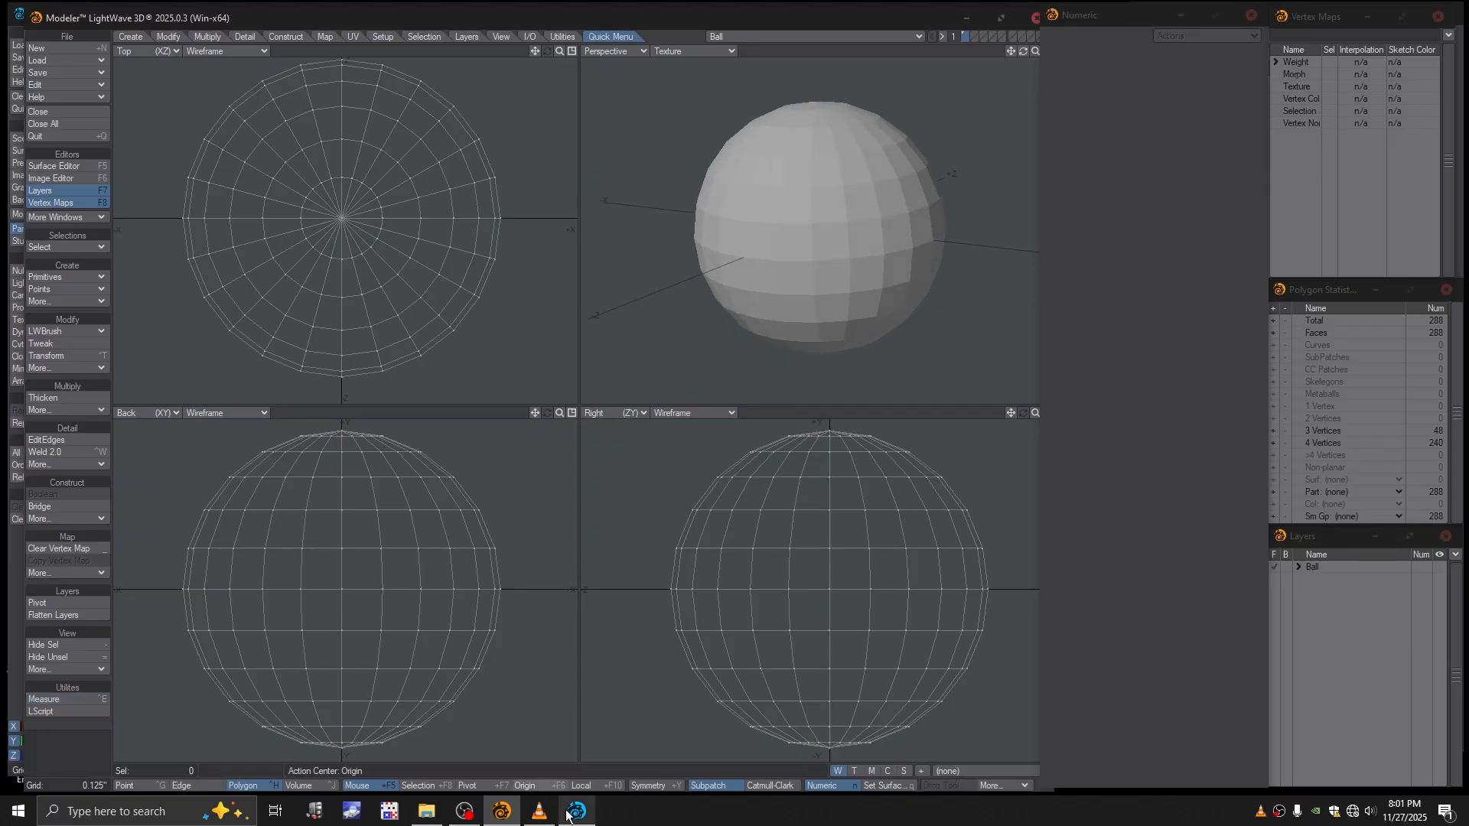
Step: Switch to LightWave Layout and load the Ball.lwo object into the scene
left_click(577, 811)
left_click_drag(654, 186, 649, 249, "alt")
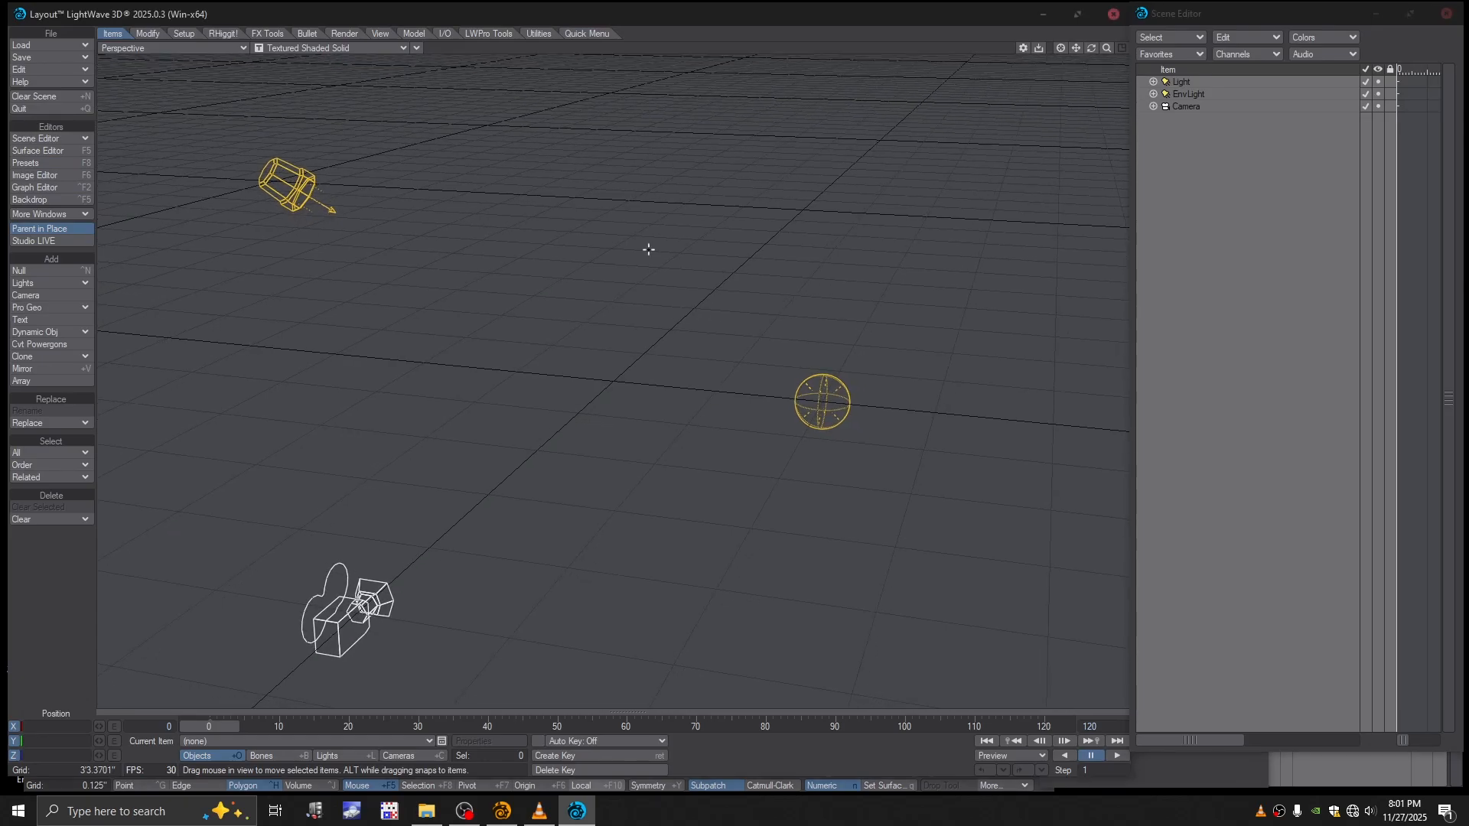
key("plus")
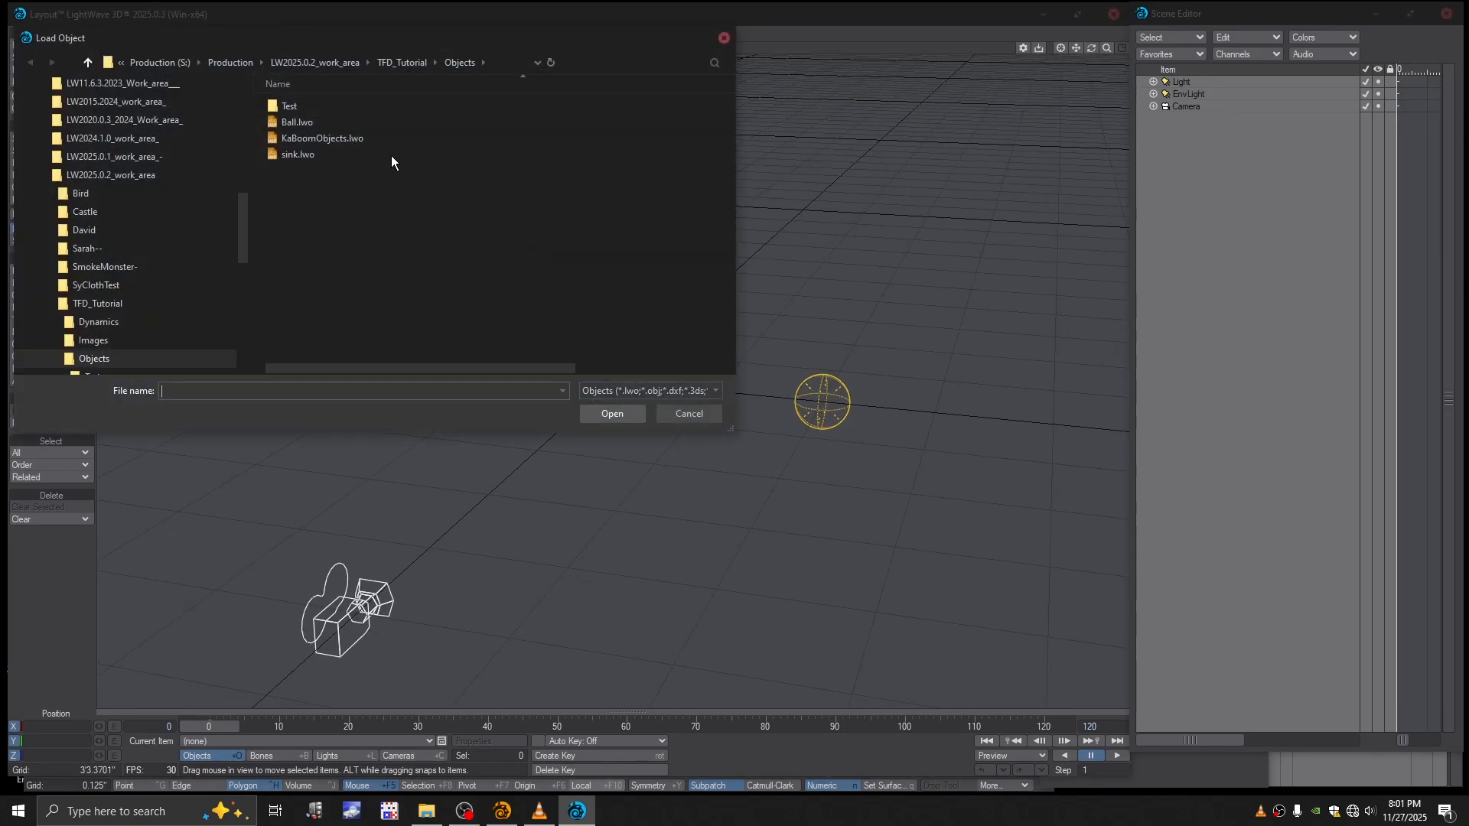
double_click(270, 122)
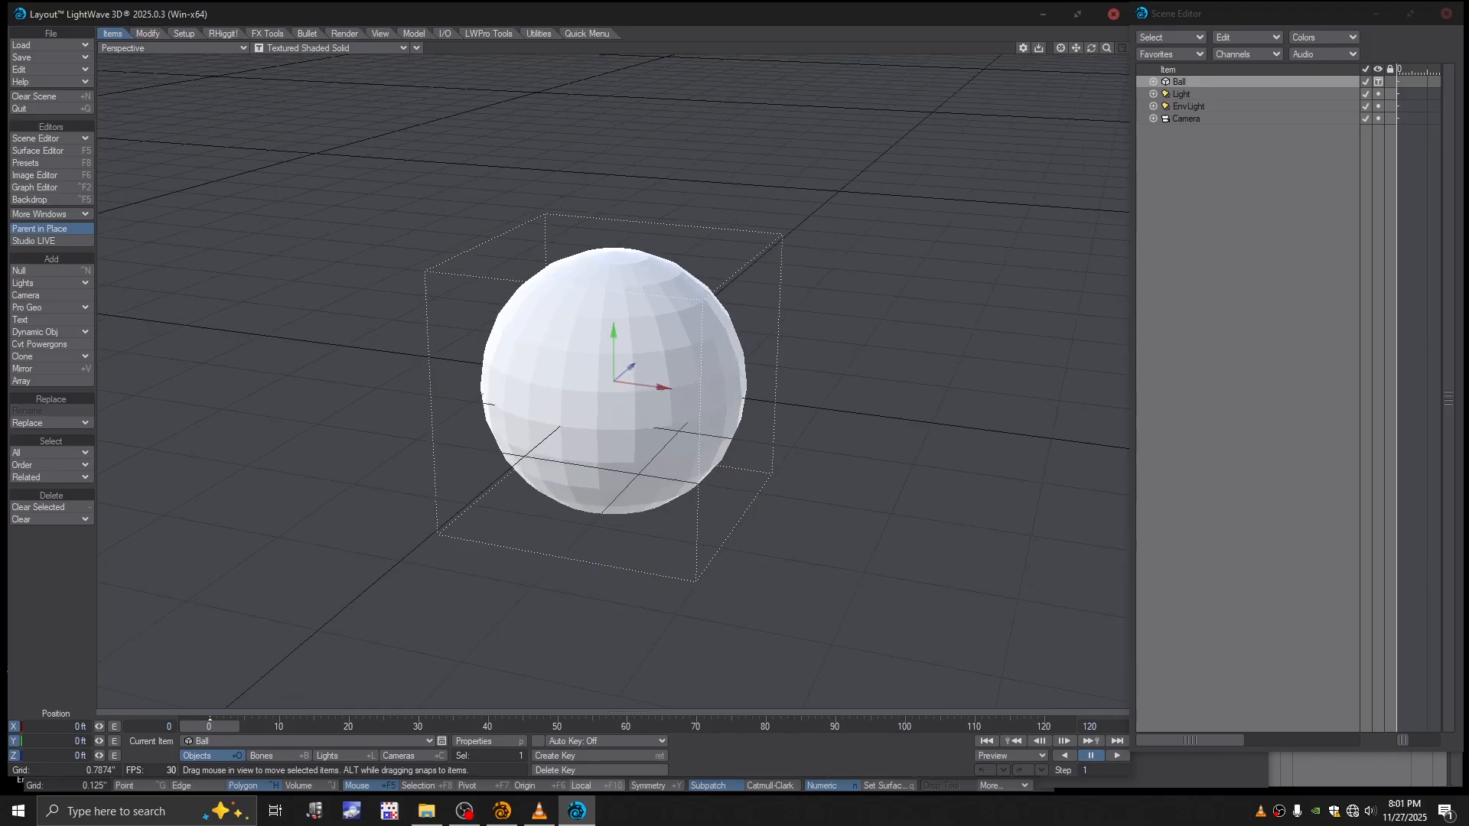
mouse_move(659, 318)
left_mouse_down("alt")
mouse_move(682, 318)
mouse_move(624, 329)
mouse_move(668, 317)
left_mouse_up("alt")
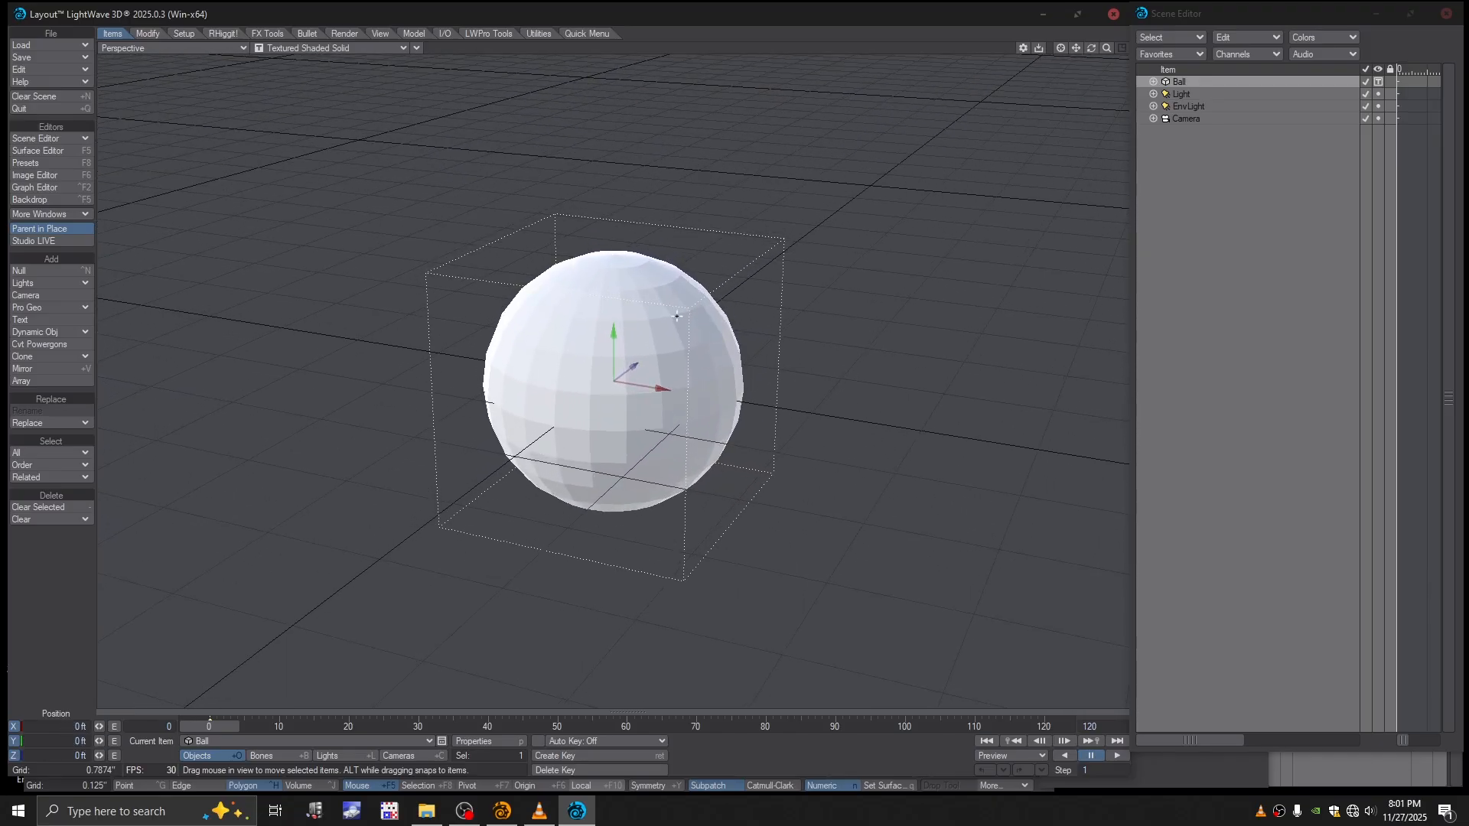
left_click_drag(527, 445, 541, 439, "alt")
Step: Stretch the ball to 0.5 on X, 5 on Y and 0.5 on Z
key("y")
key("shift+h")
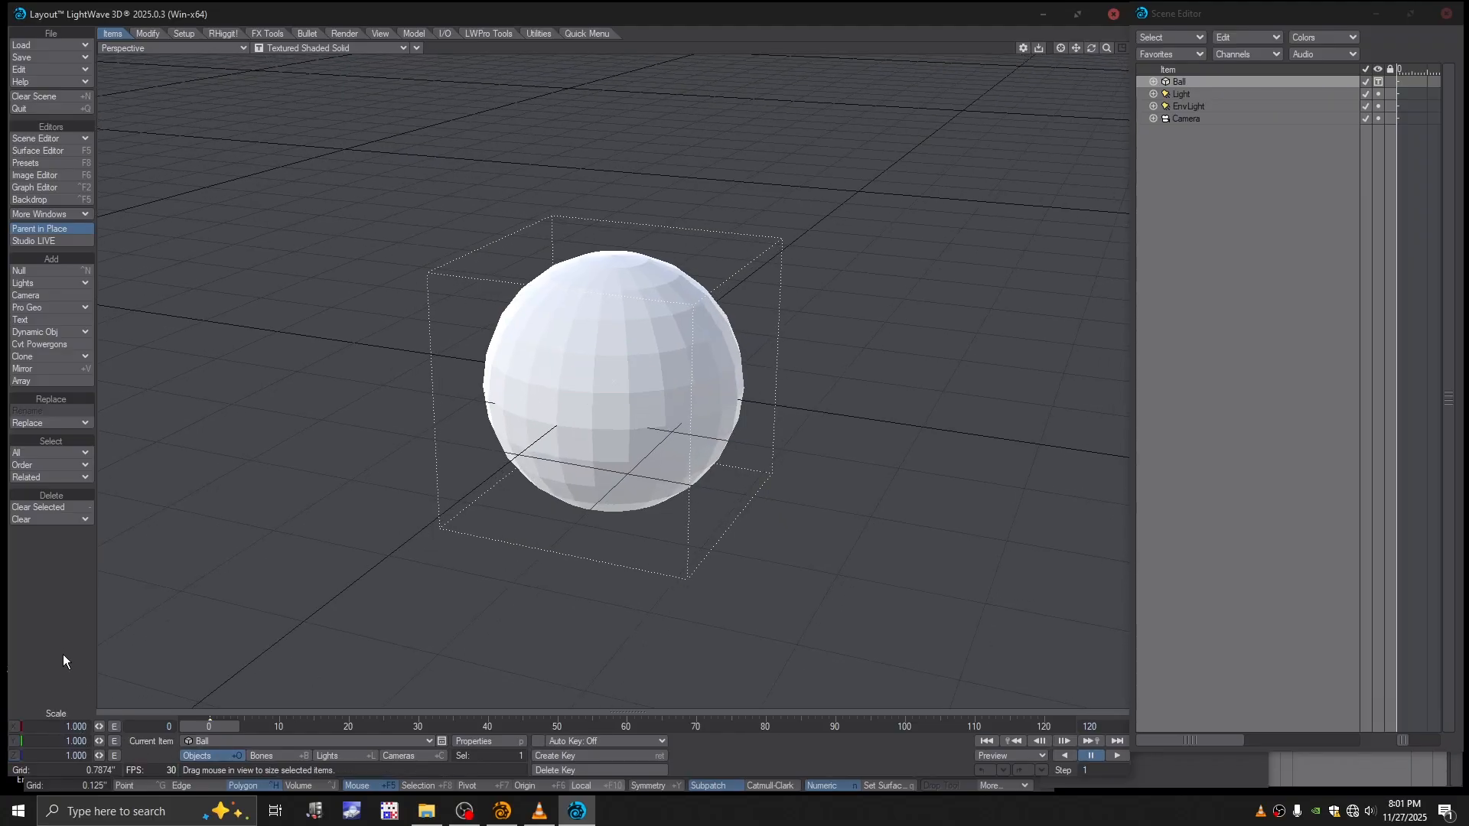
key("h")
left_click_drag(56, 727, 88, 727)
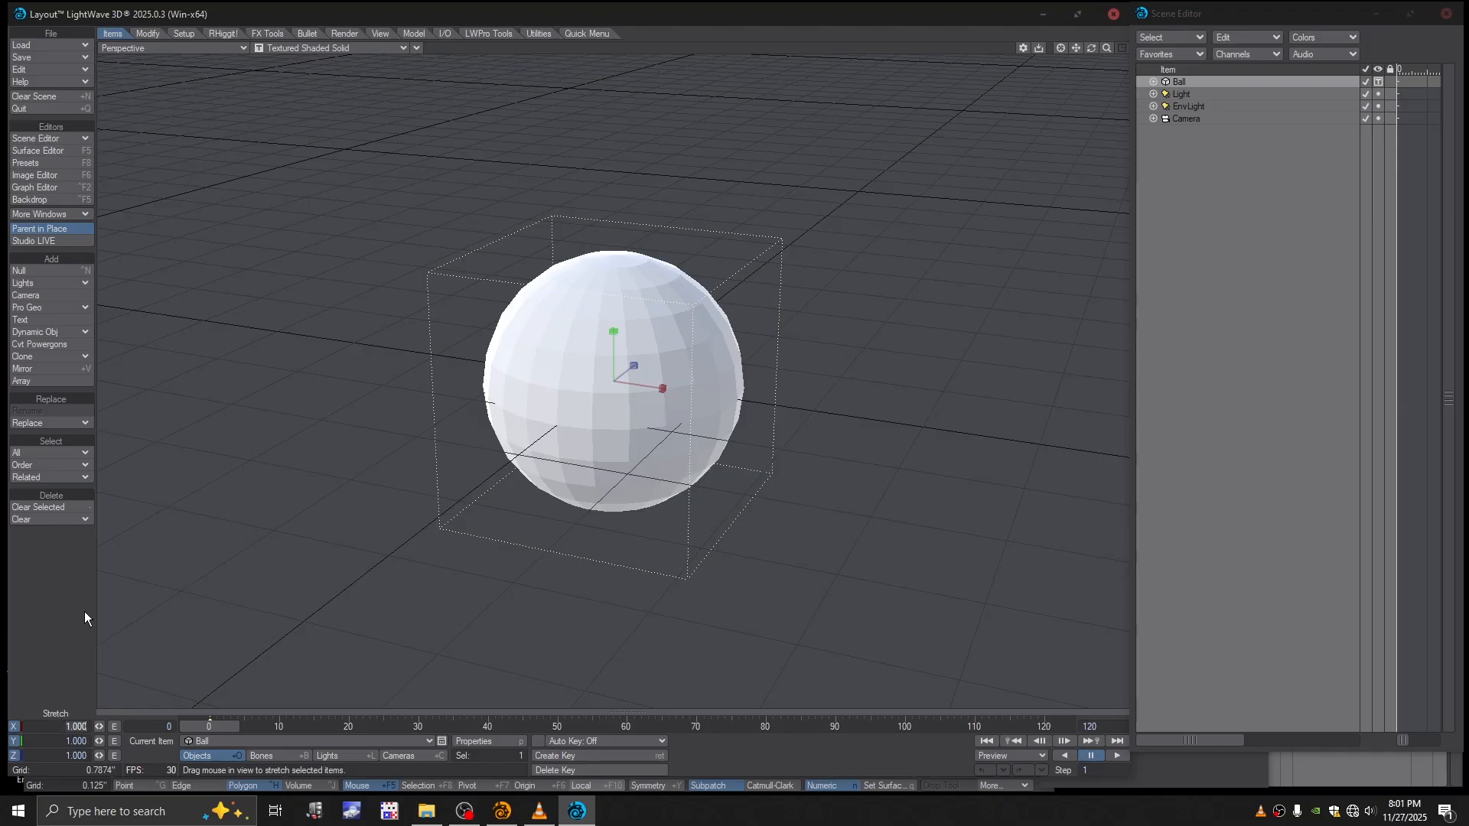
type("0.5")
key("Tab")
type("5")
key("Tab")
type("0.5")
key("Tab")
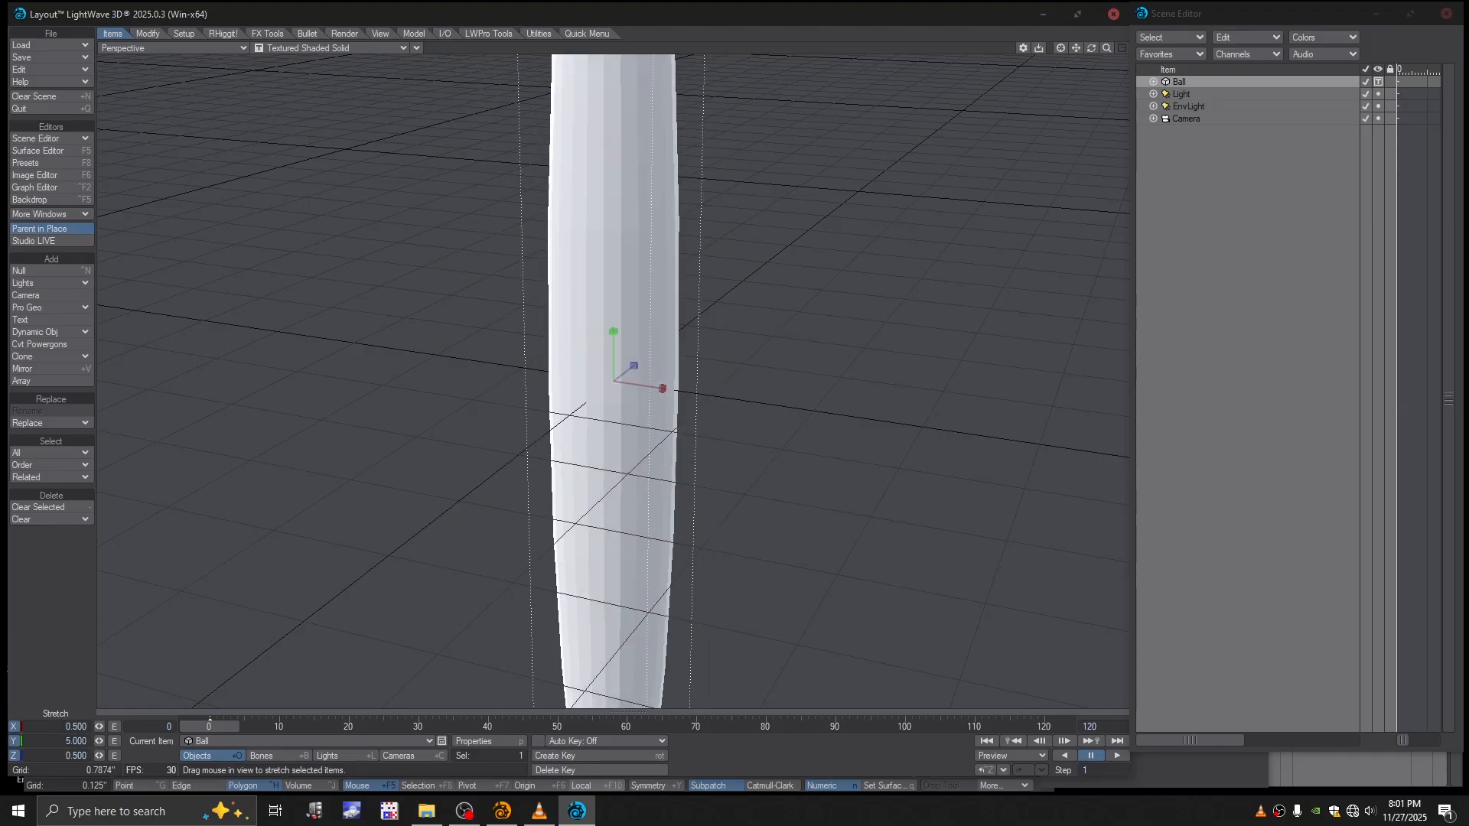
Step: Set the ball's Y stretch to 0.5 and create a motion key for it at frame 0
left_click_drag(59, 741, 89, 741)
type("0.5")
key("Return")
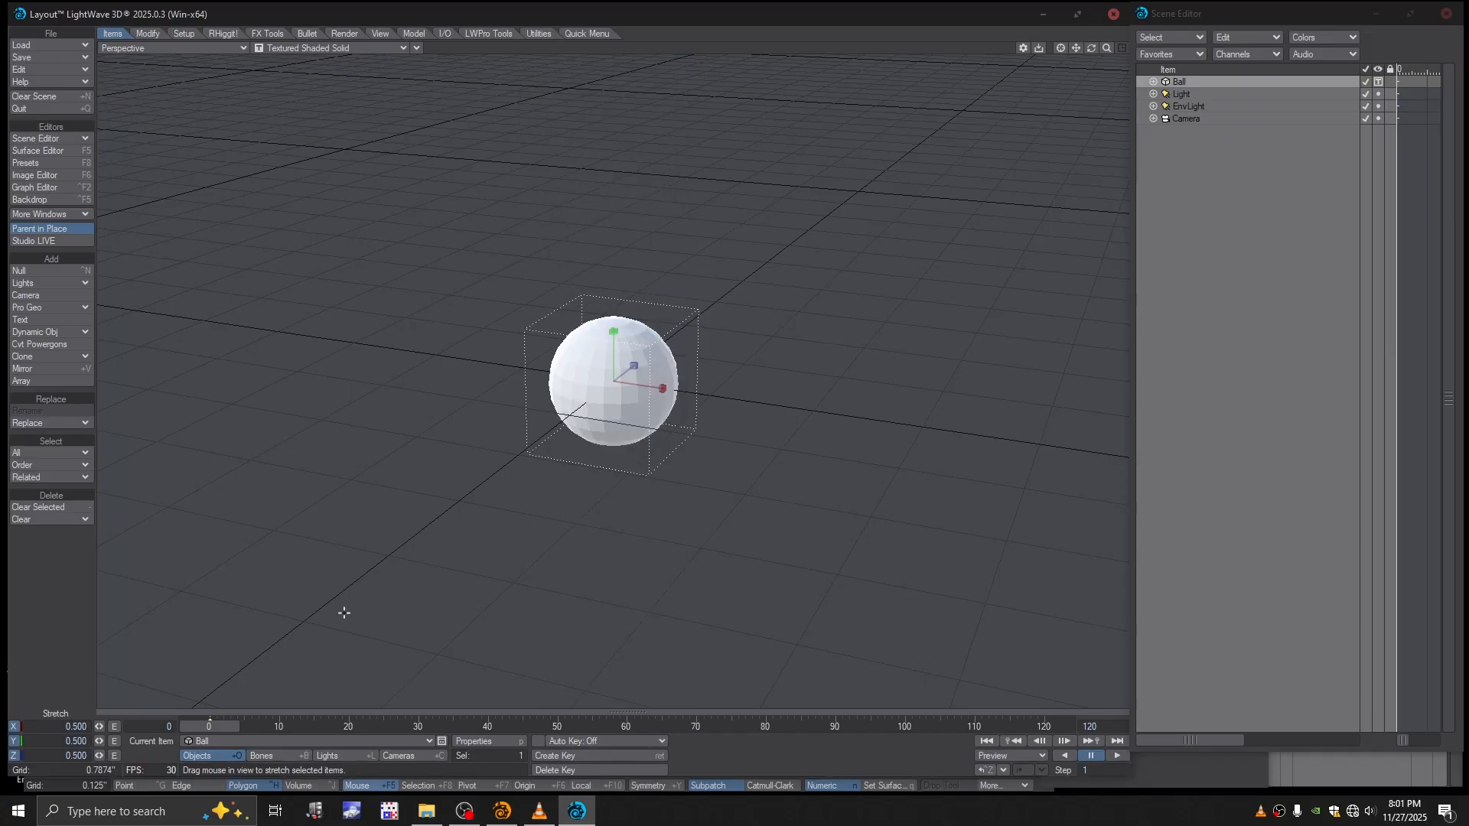
key("Return")
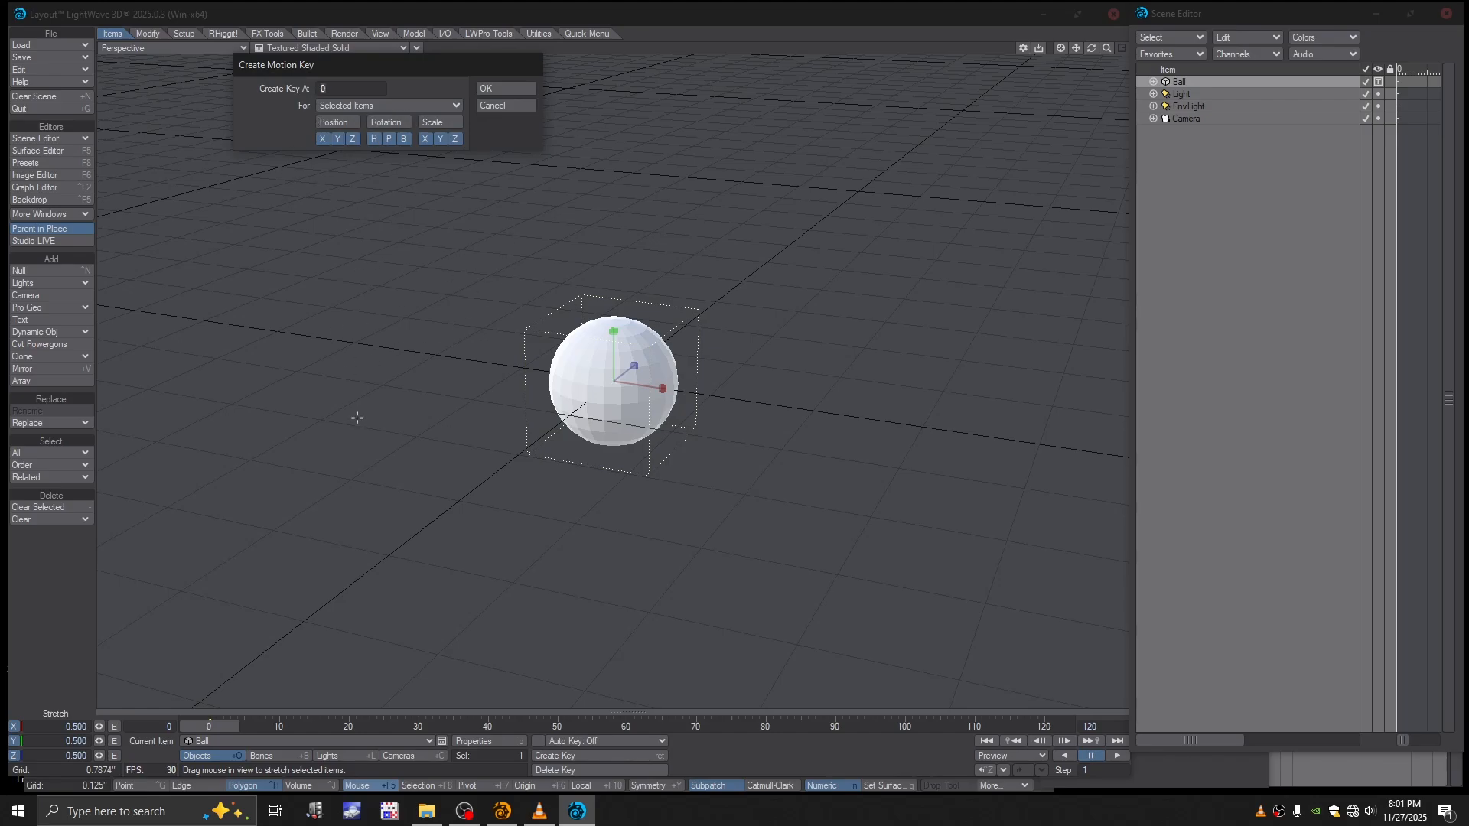
key("Return")
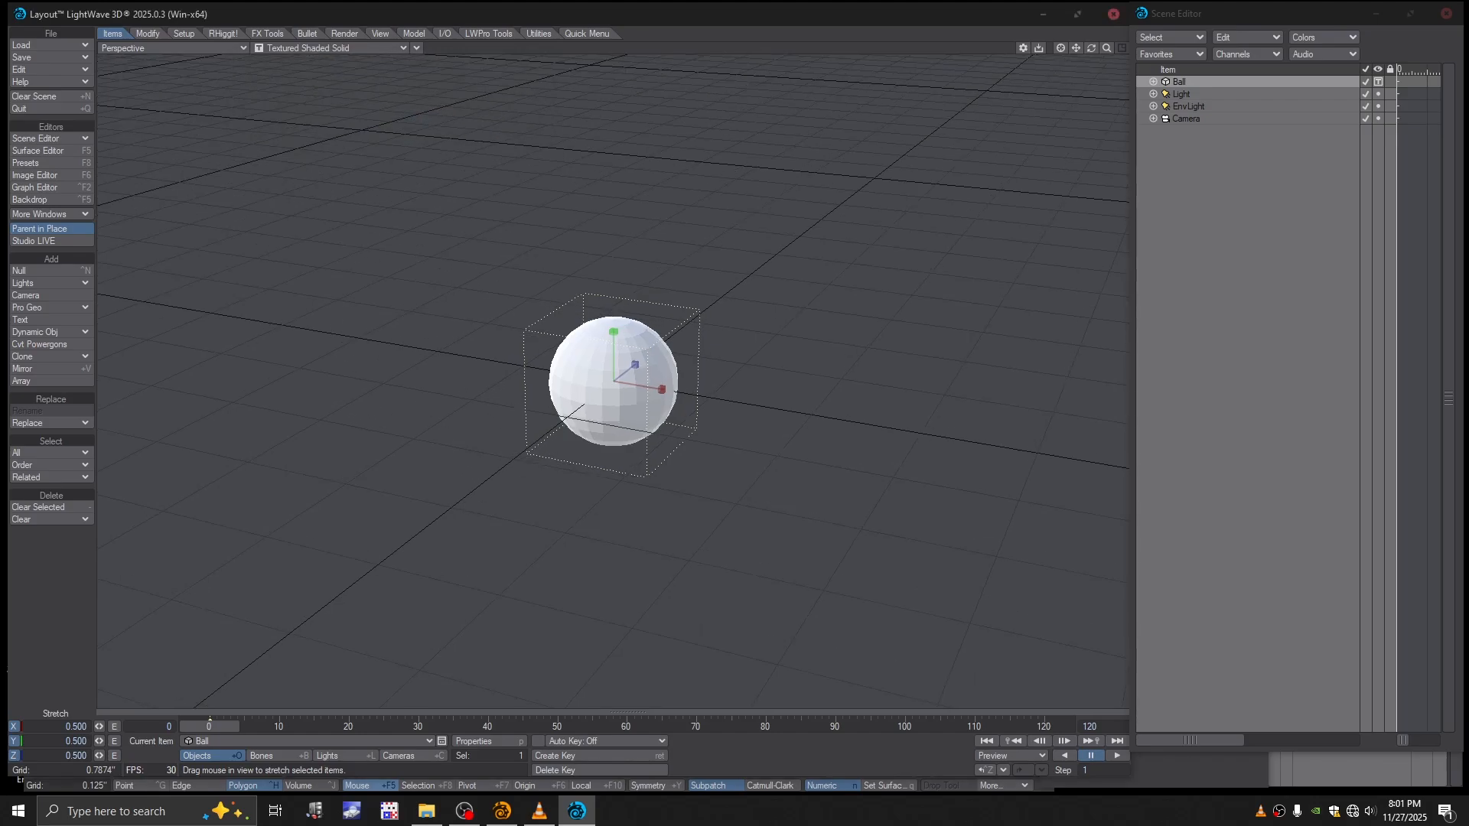
key("t")
scroll(611, 393, "up", 5)
scroll(611, 393, "down", 2)
left_click_drag(521, 442, 548, 489, "alt")
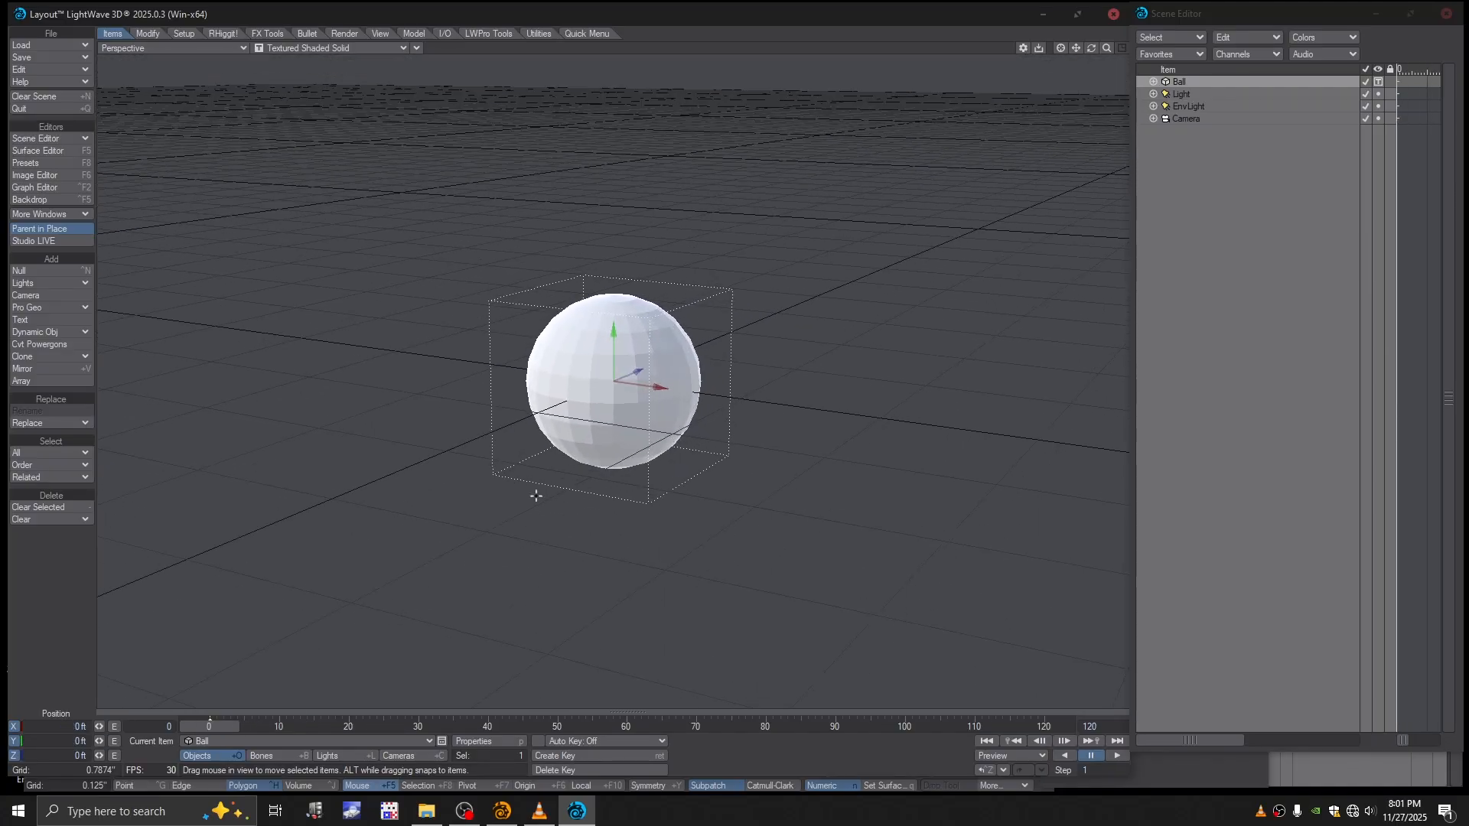
mouse_move(196, 728)
left_mouse_down()
mouse_move(217, 728)
mouse_move(196, 728)
left_mouse_up()
mouse_move(338, 613)
left_mouse_down("alt")
mouse_move(338, 596)
mouse_move(321, 636)
left_mouse_up("alt")
left_click_drag(413, 329, 491, 346, "alt")
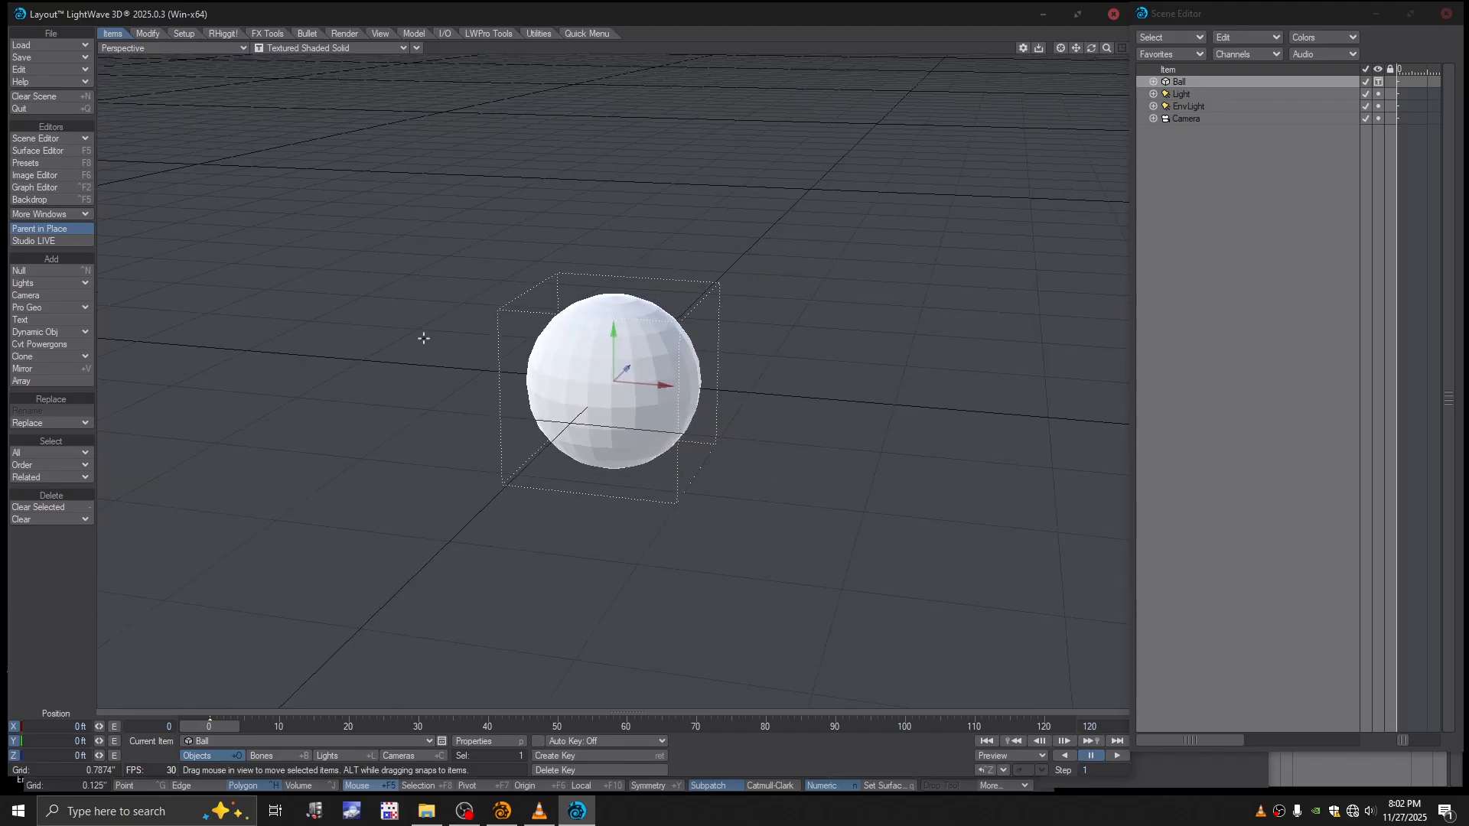
Step: Make the ball a TurbulenceFD fluid emitter and enable Fill object in its emitter settings
left_click(267, 34)
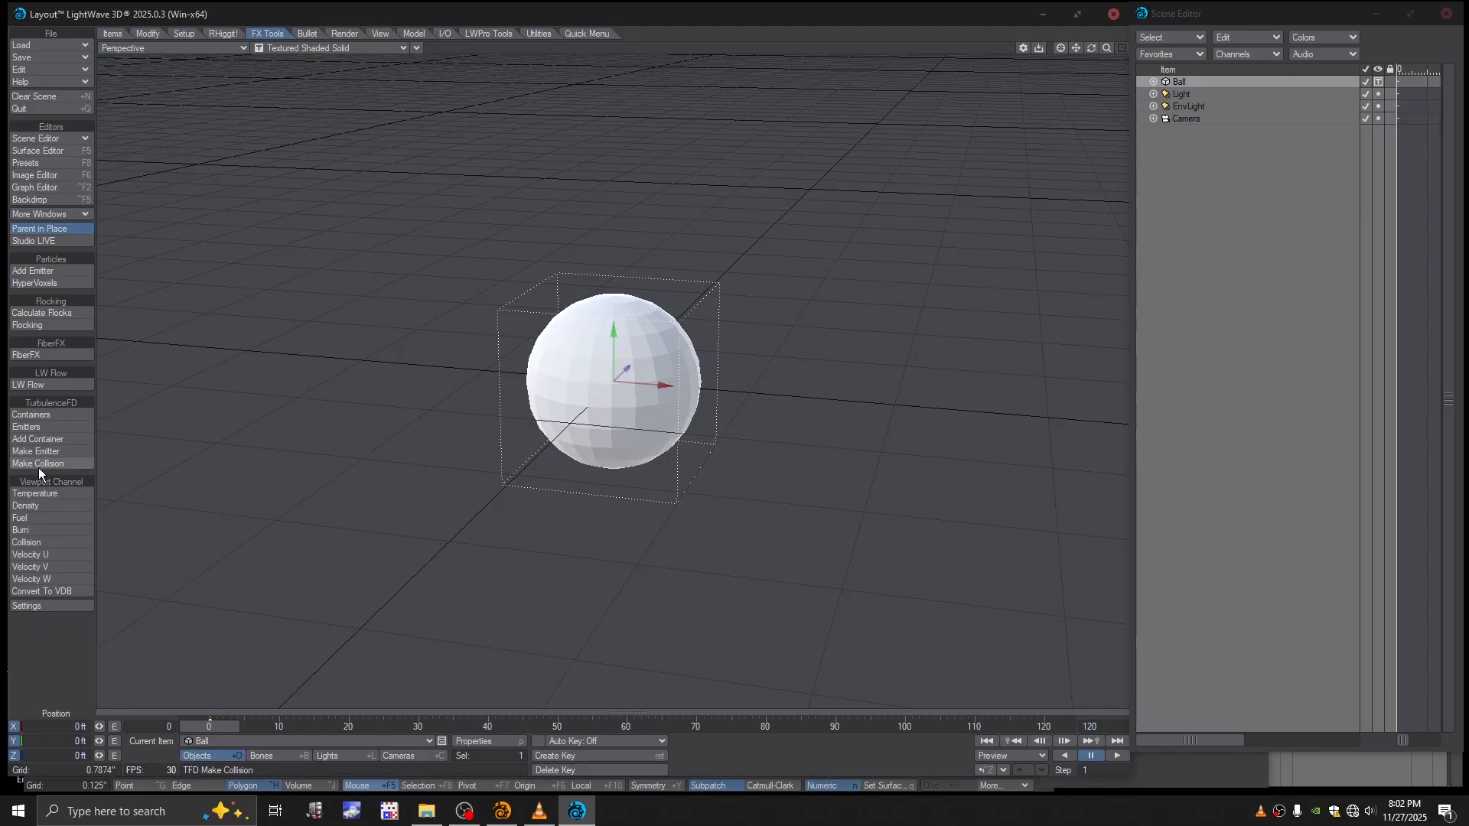
left_click(27, 427)
left_click_drag(1006, 170, 204, 77)
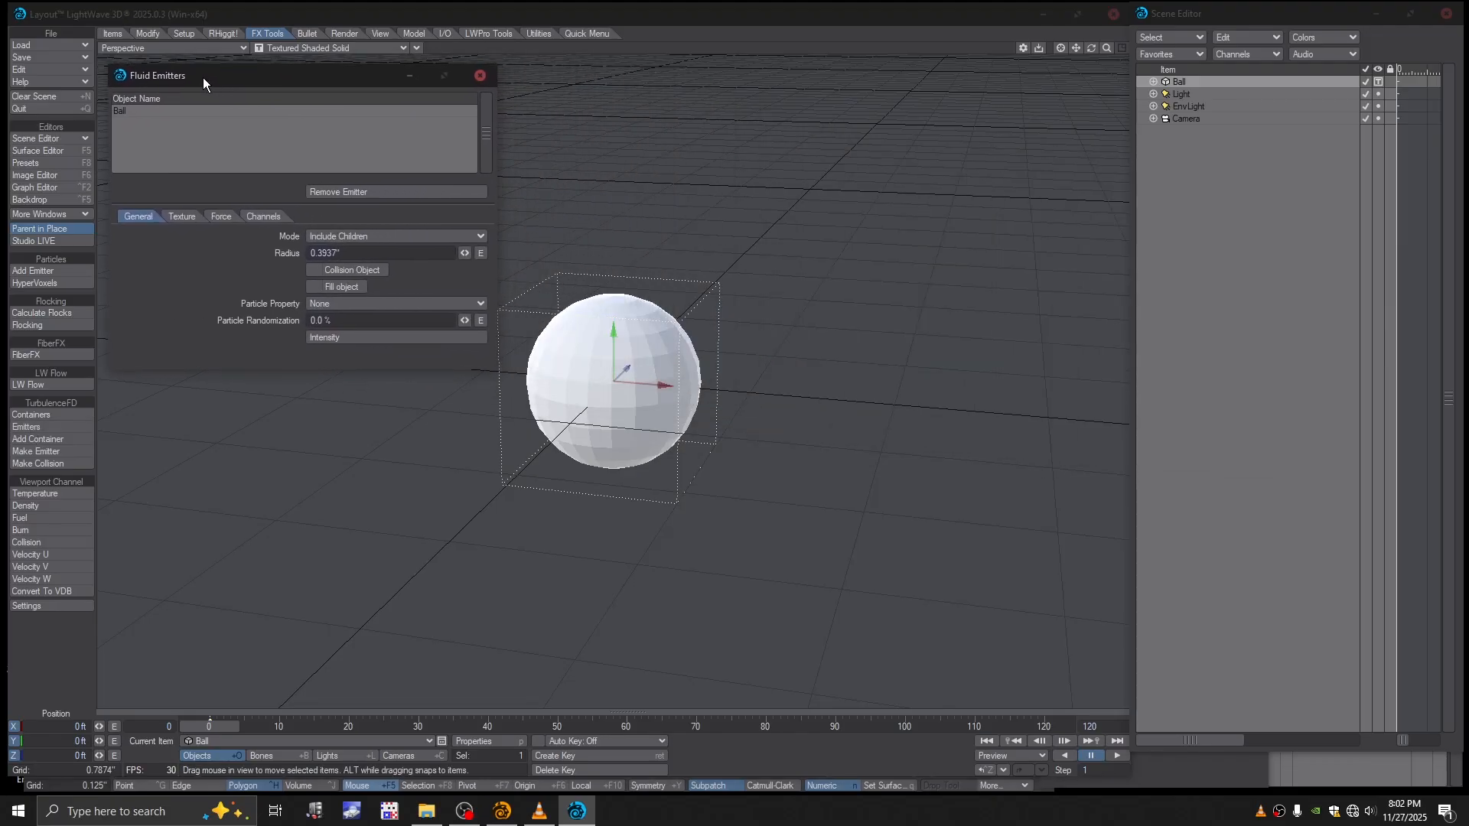
left_click(309, 287)
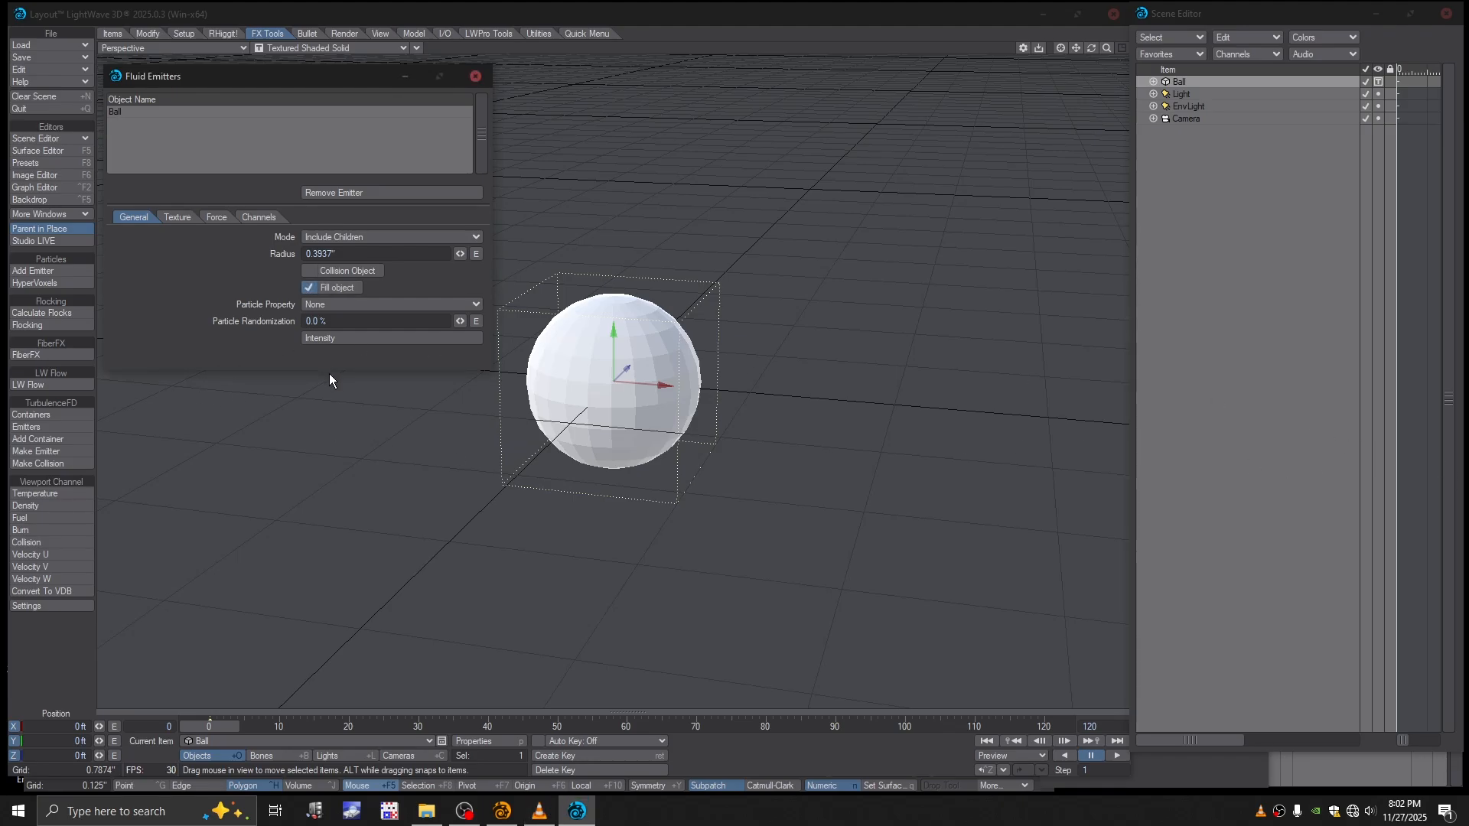
Step: Examine the ball emitter's intensity mapping curve and its texture and force settings
left_click(327, 339)
left_click_drag(540, 306, 382, 408)
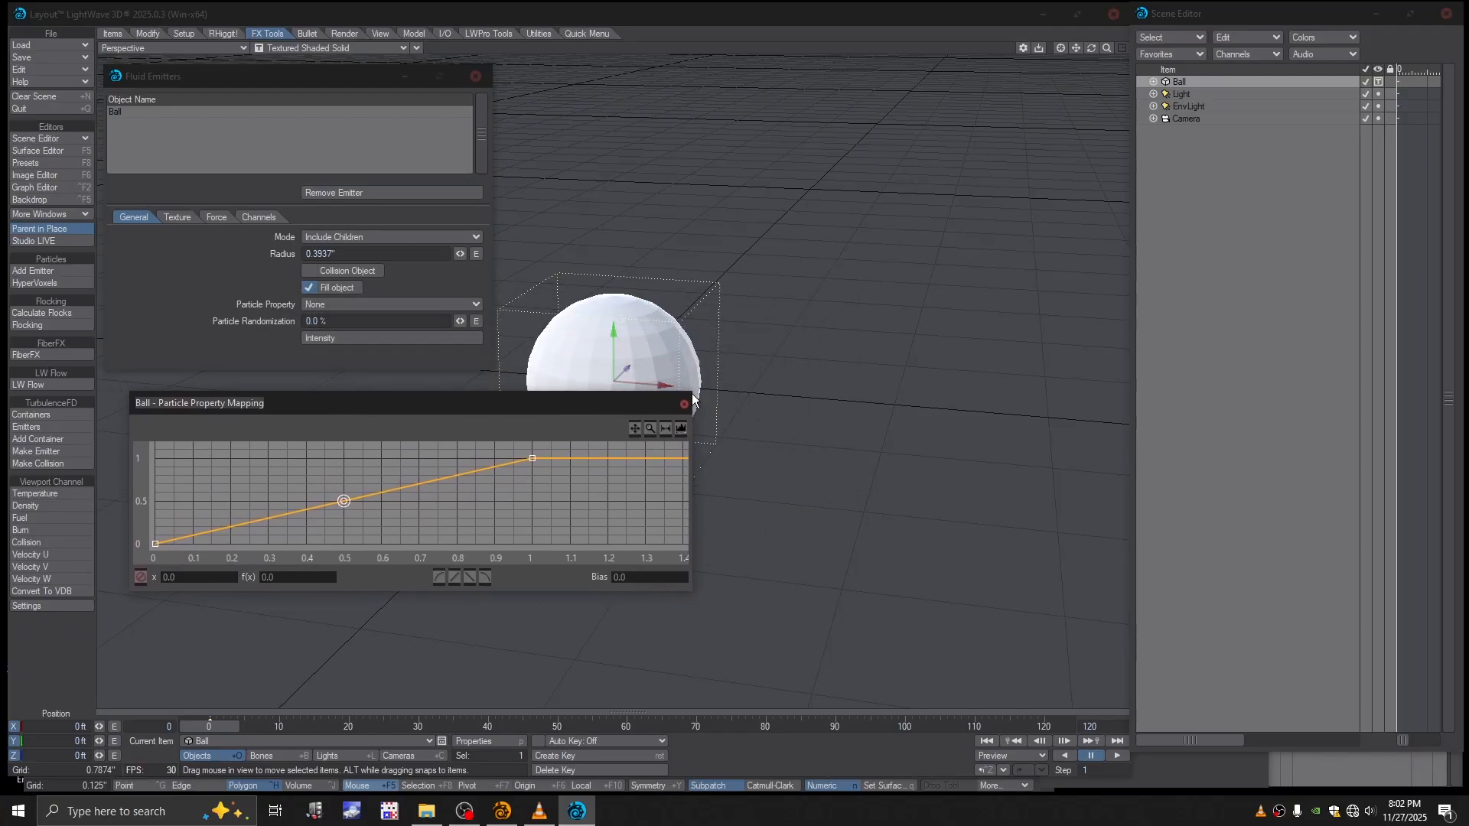
left_click(685, 404)
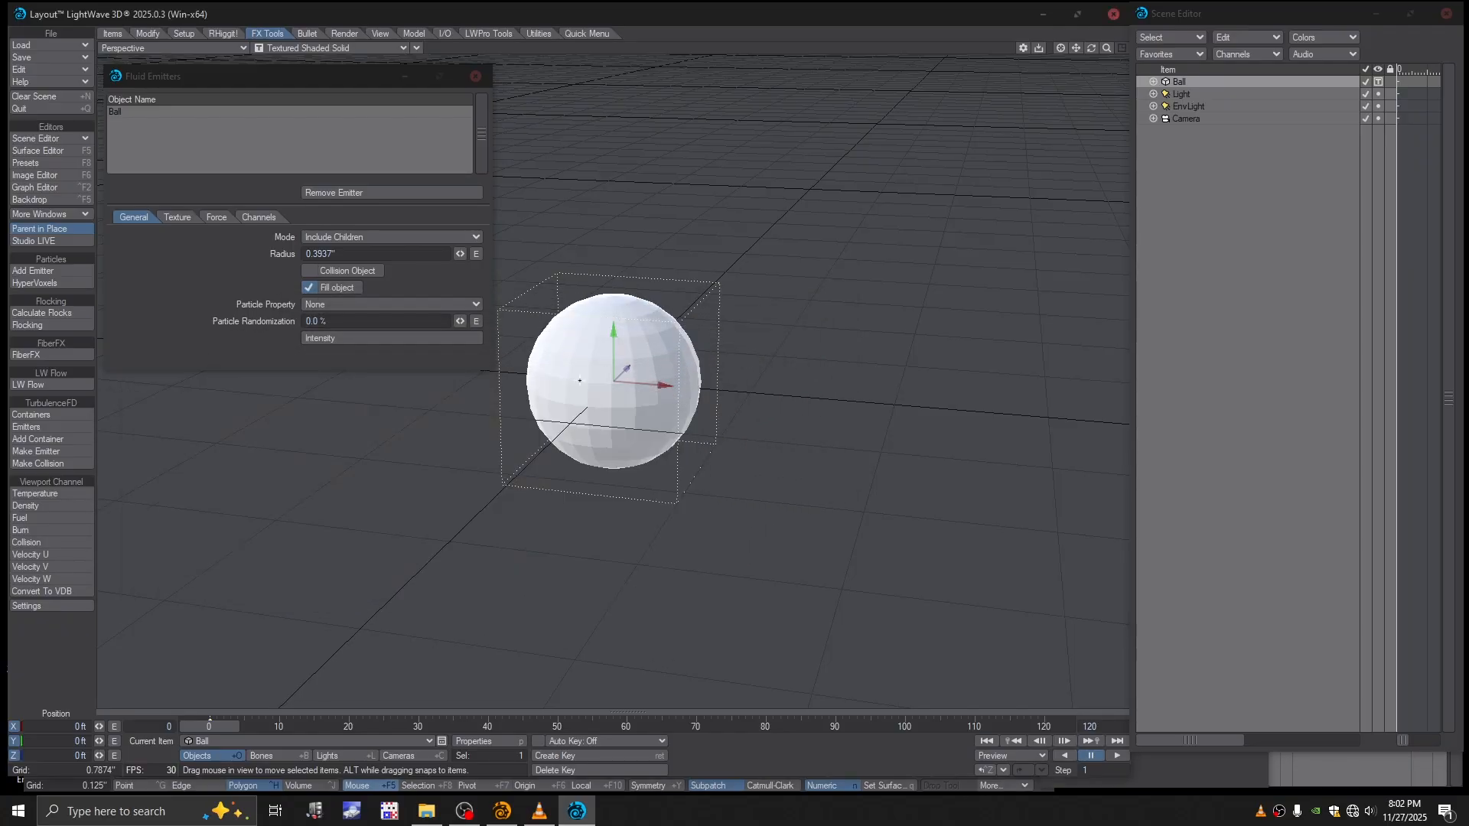
left_click(177, 219)
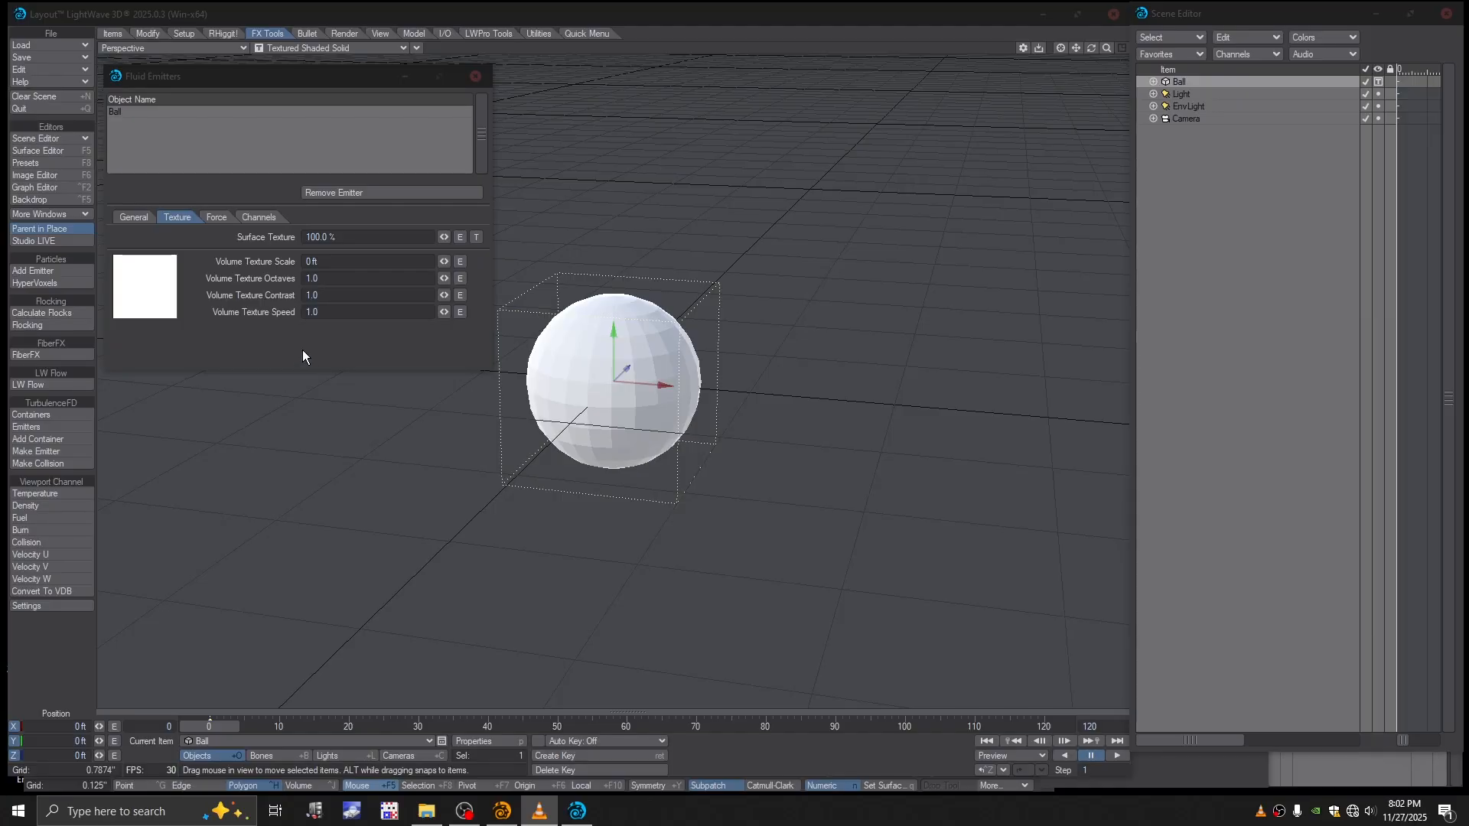
left_click(214, 220)
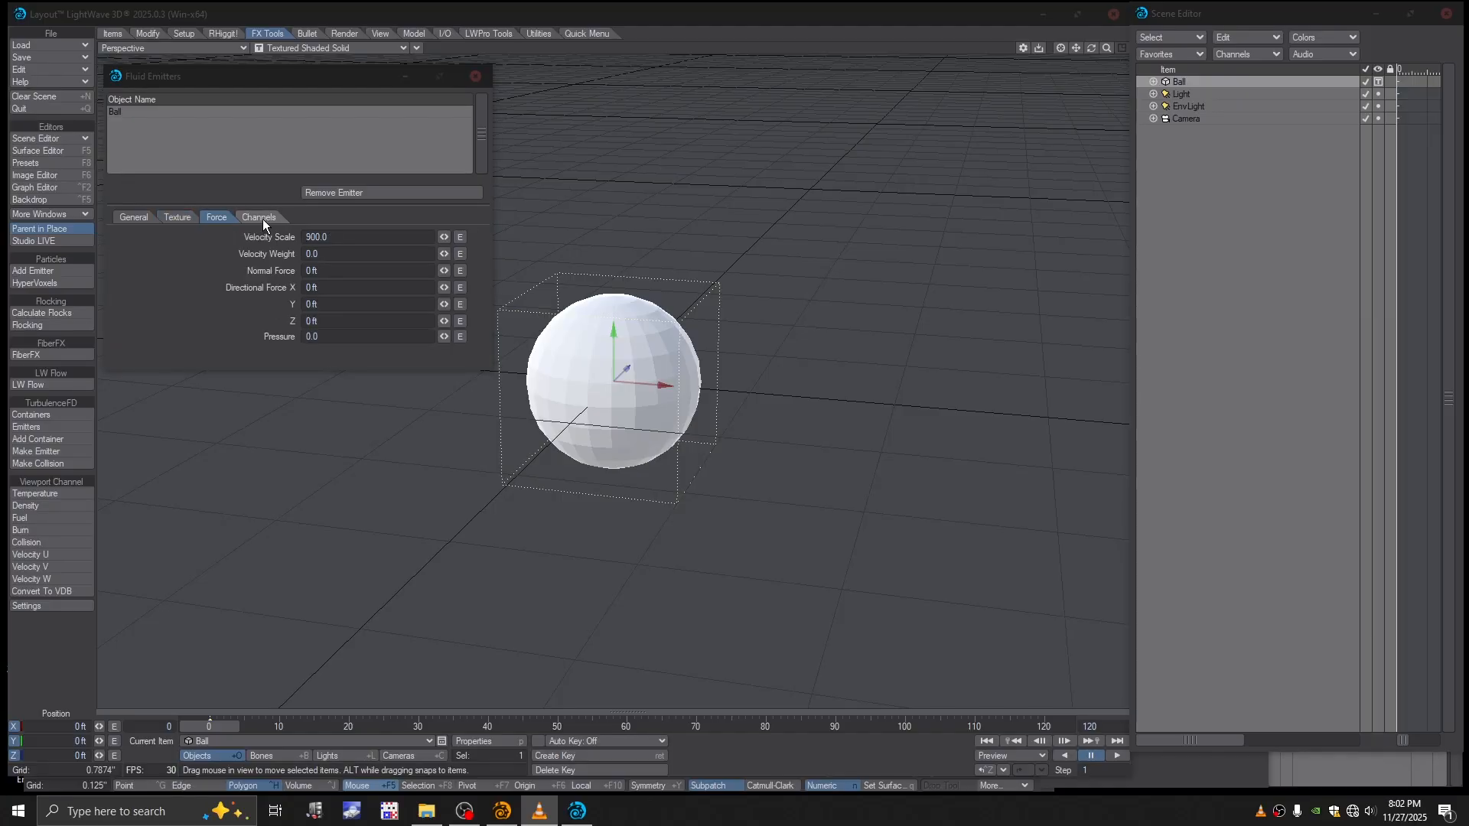
Step: Set the ball emitter's channels to Temperature 1, Density 2, Fuel 1 and Burn 1, and close the Fluid Emitters window
left_click(261, 218)
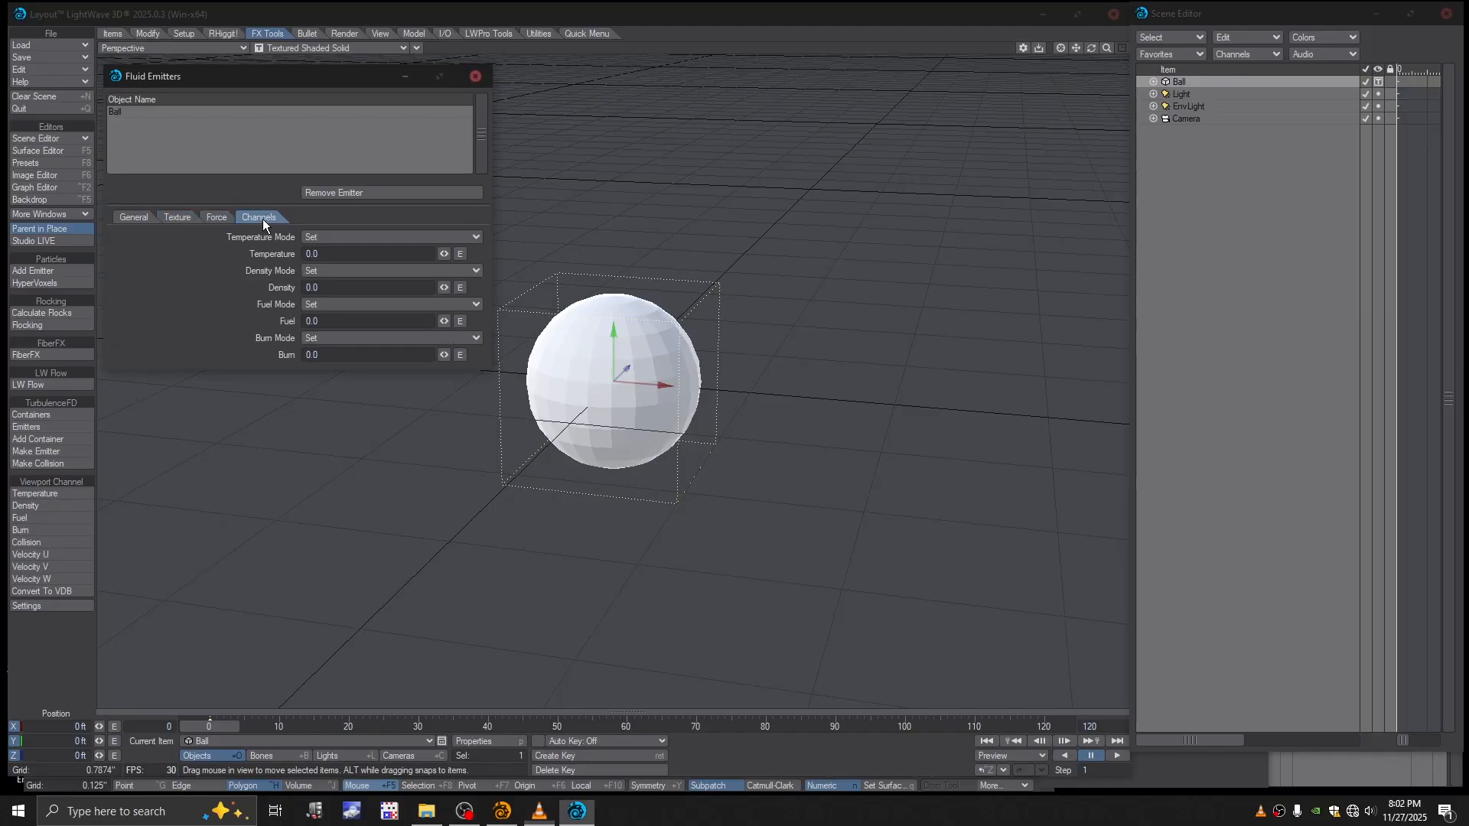
left_click(334, 254)
type("1")
left_click(334, 288)
type("2")
key("Tab")
type("1")
left_click(338, 355)
type("1")
left_click(130, 218)
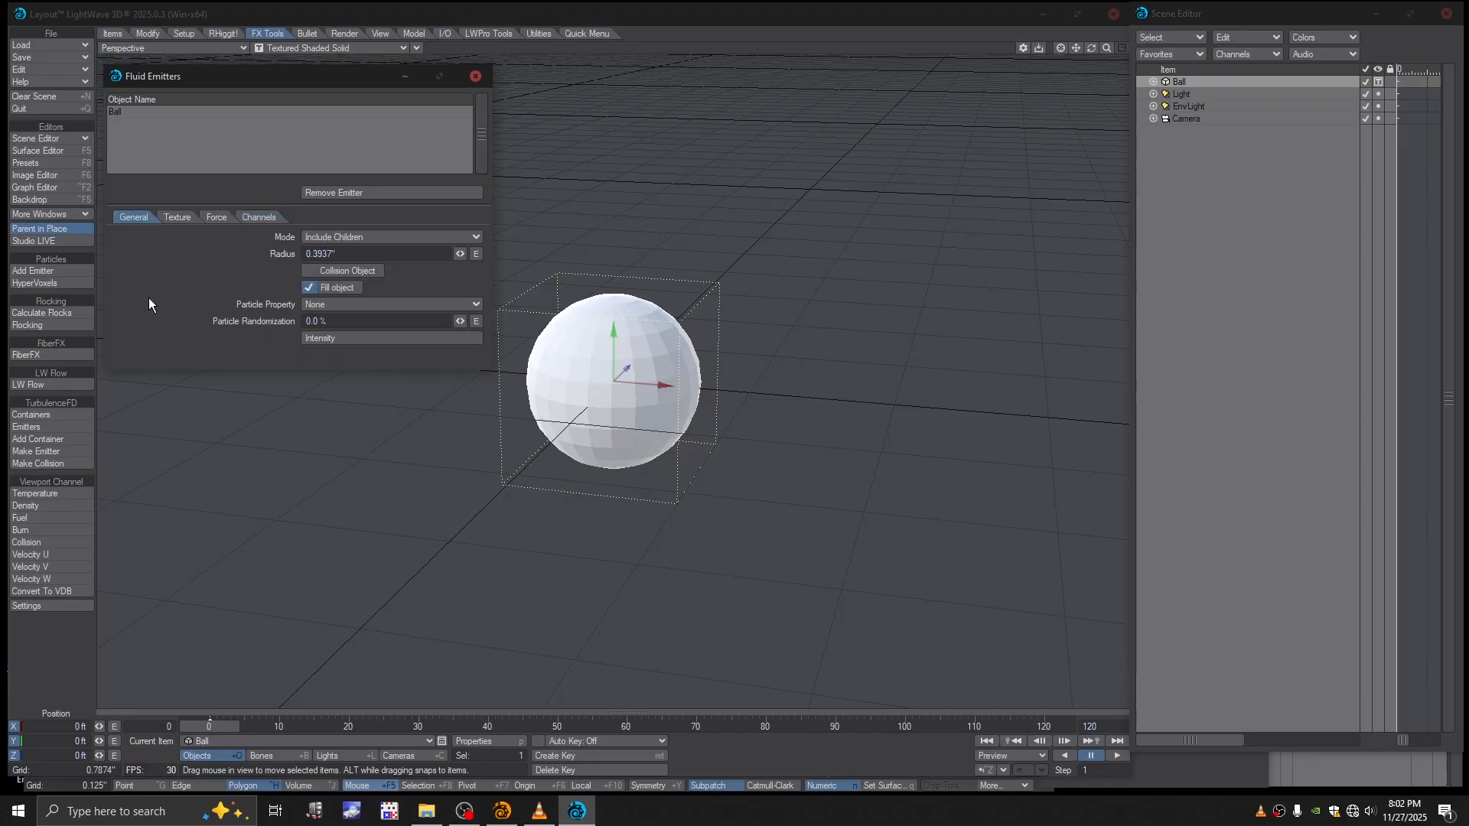
left_click(476, 75)
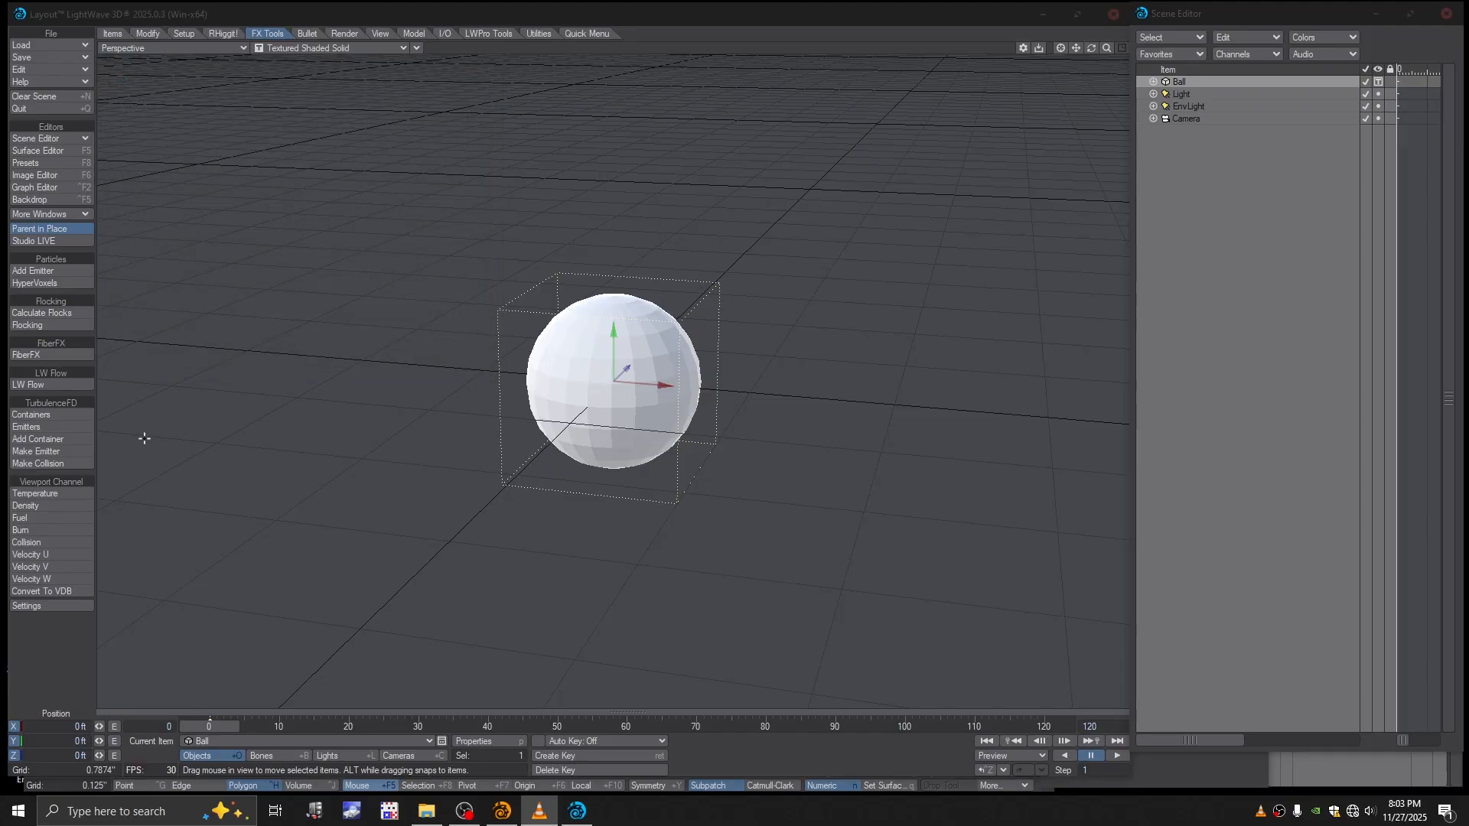
Step: Add a TurbulenceFD container named Fluid Container and move its settings window clear of the viewport
left_click(46, 439)
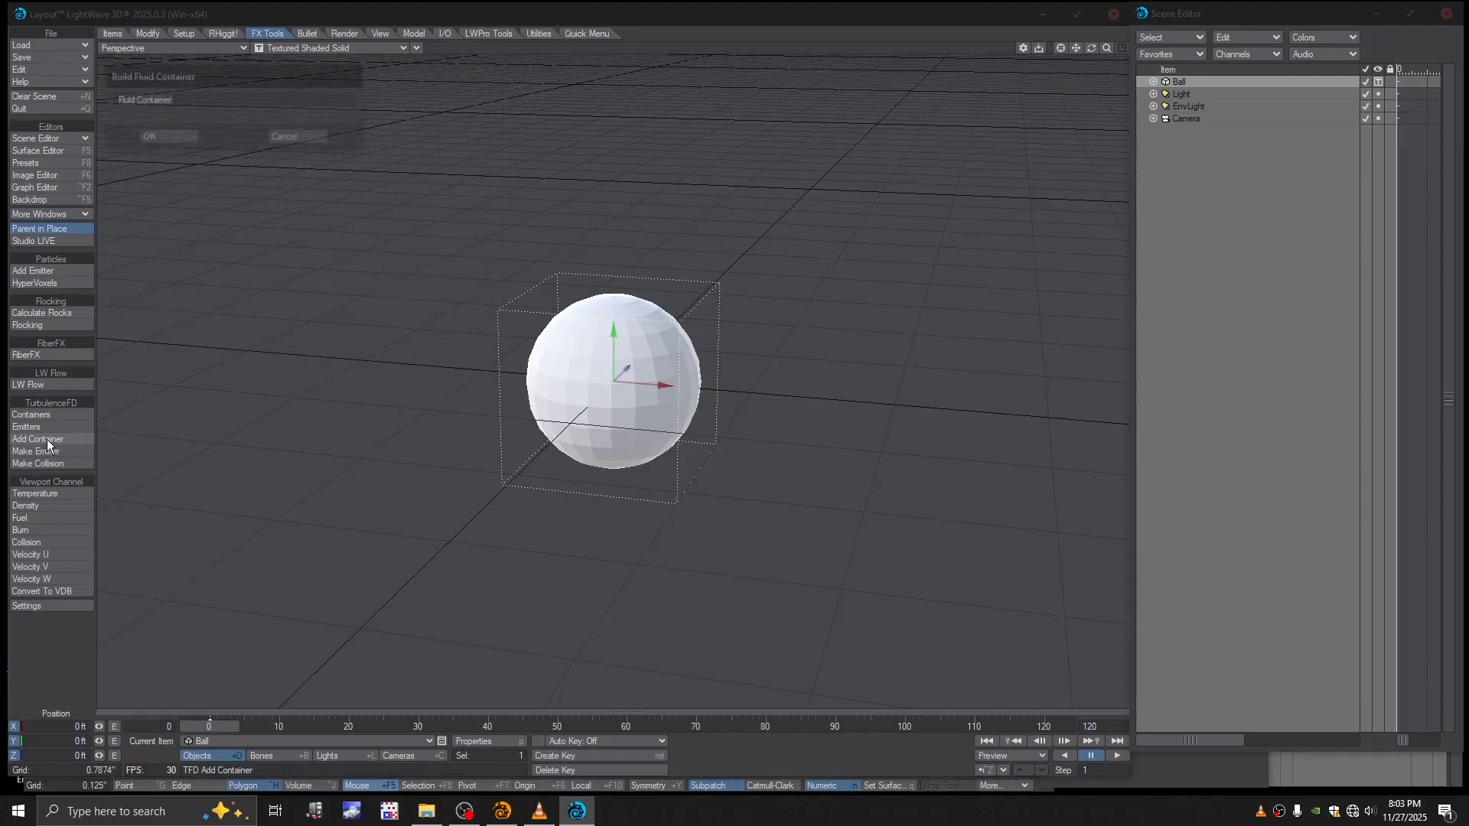
left_click(164, 136)
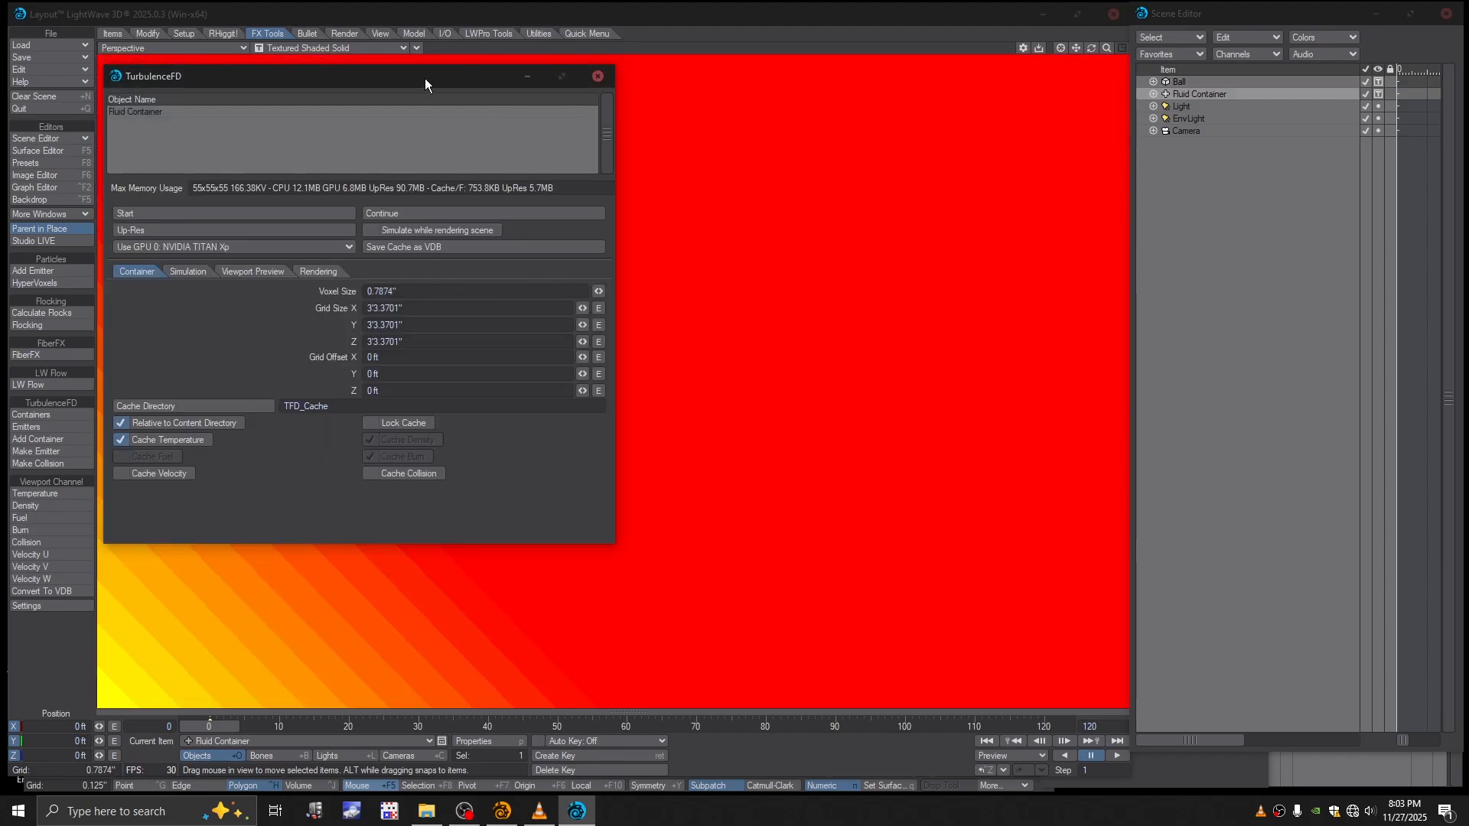
left_click_drag(426, 83, 1203, 199)
left_click(698, 358)
left_click_drag(1107, 47, 1044, 47)
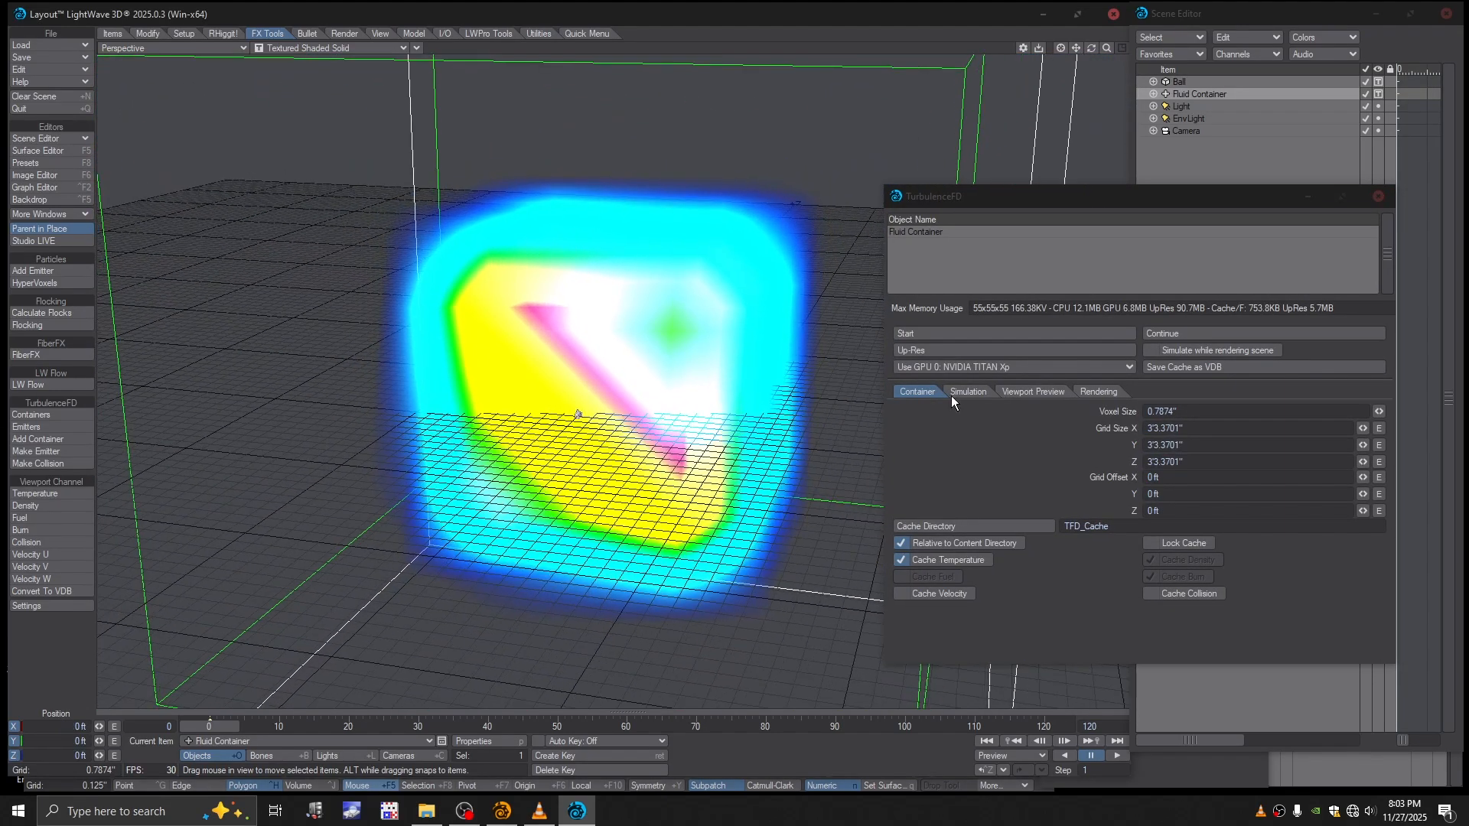
Step: Set the fluid container's grid size to 3' on X, Y and Z, and its voxel size to 0.1874 inches
left_click(1199, 430)
key("Return")
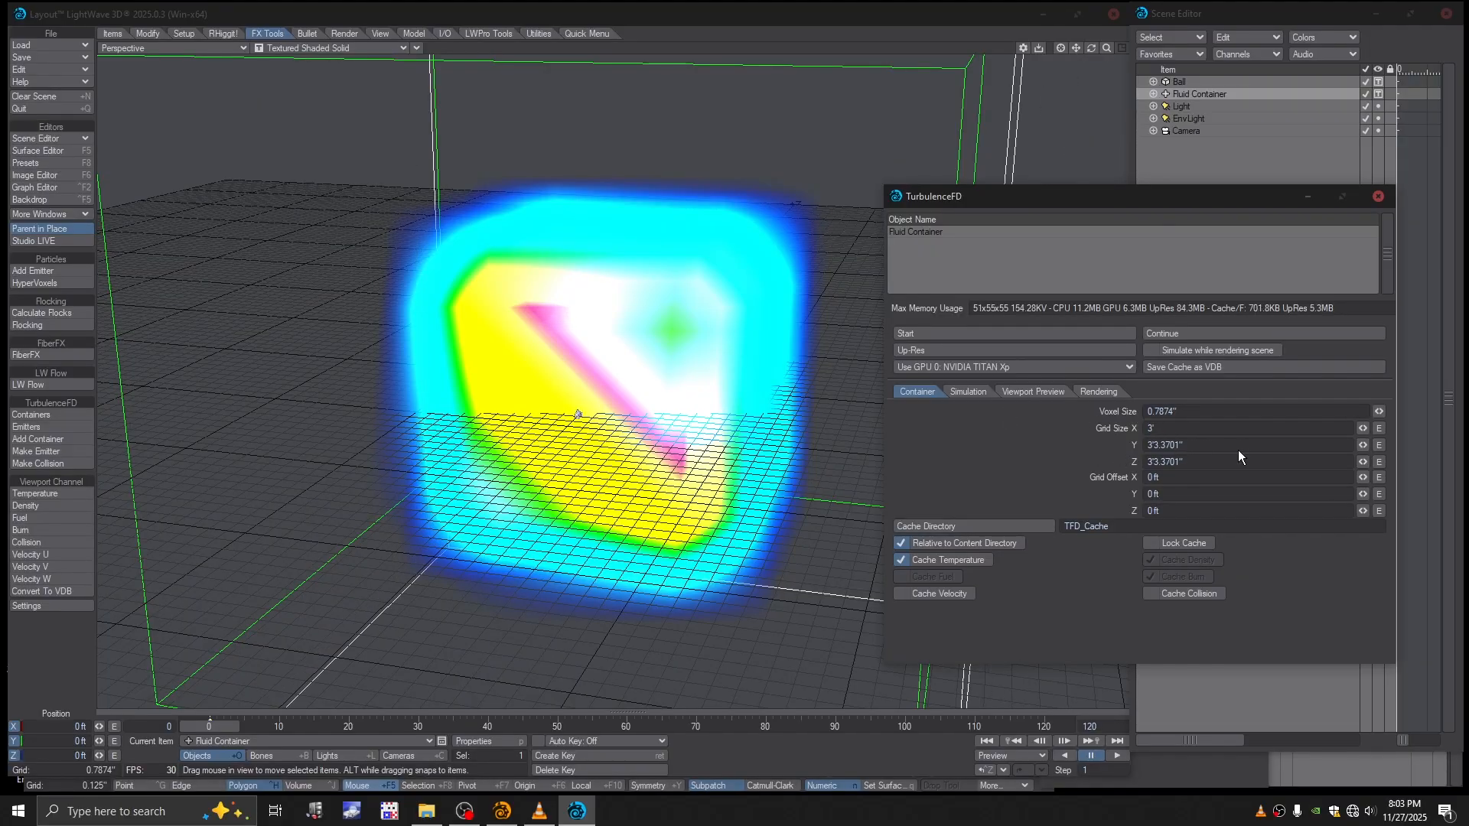
left_click(1185, 445)
type("3")
key("Tab")
type("3")
key("Return")
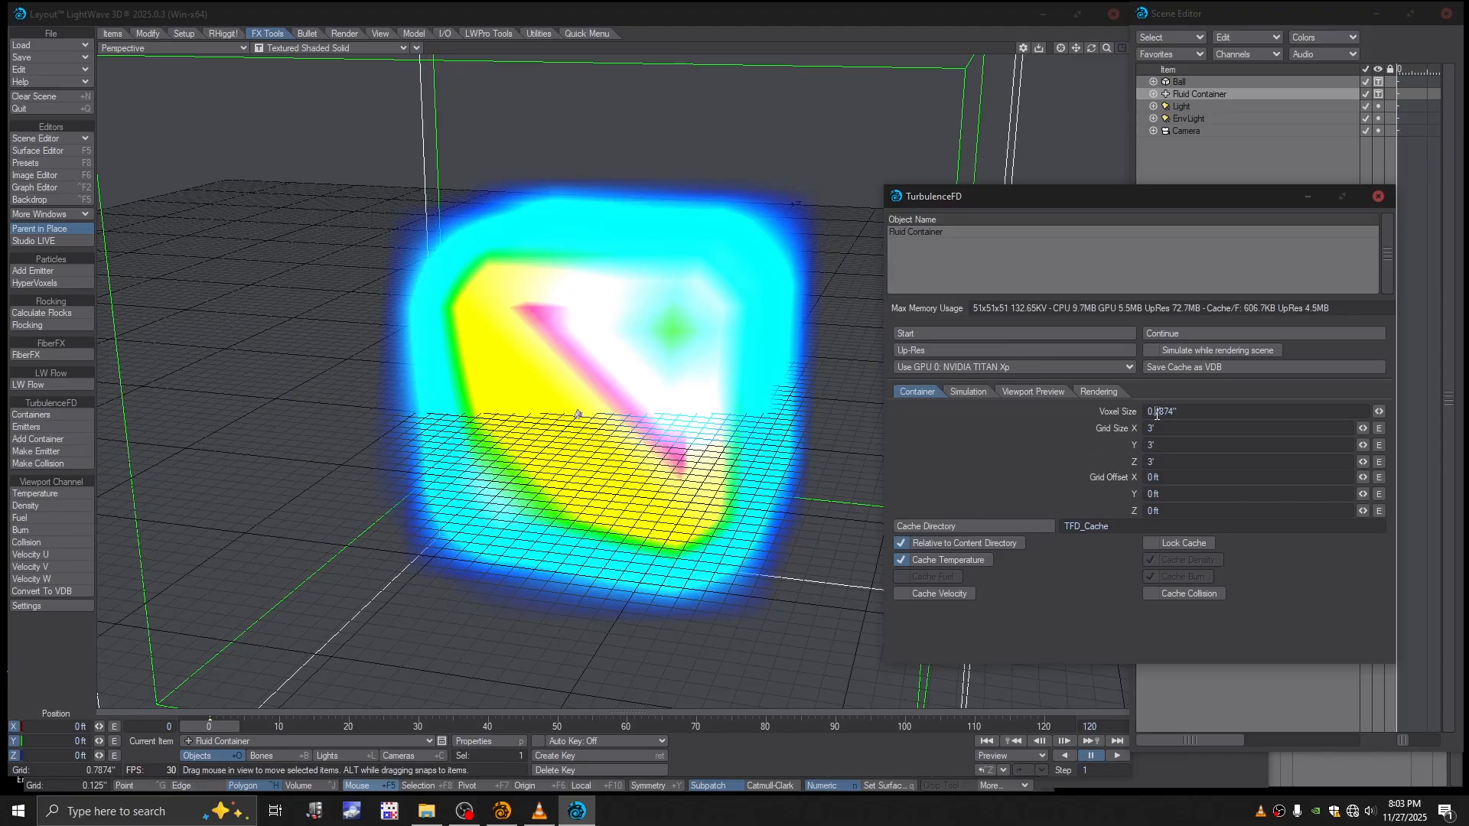
key("Return")
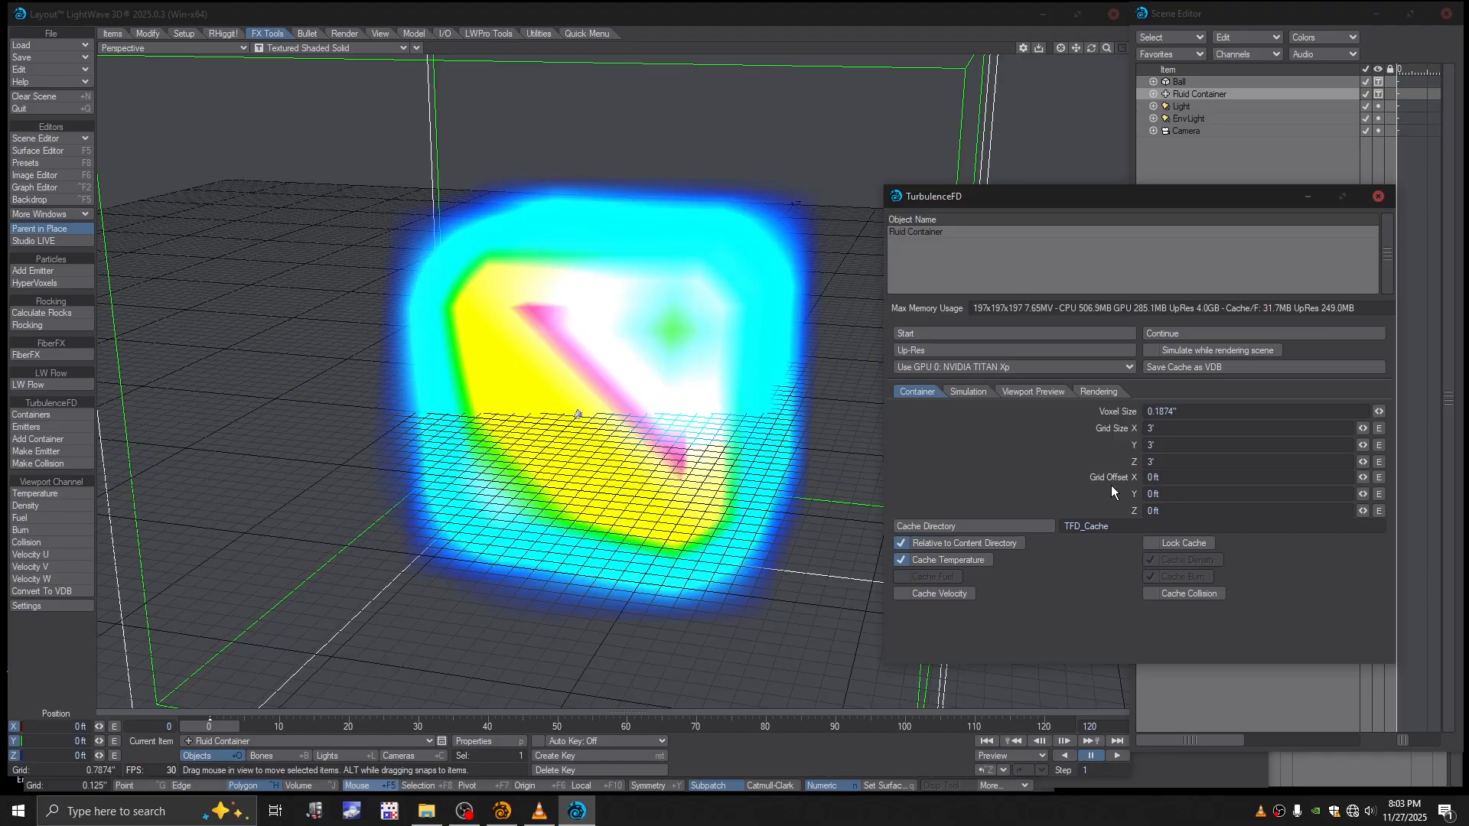
Step: Turn off the content-directory-relative cache path and set the fluid container's cache directory to TFD_Cache_Nebula
left_click(912, 543)
left_click(960, 526)
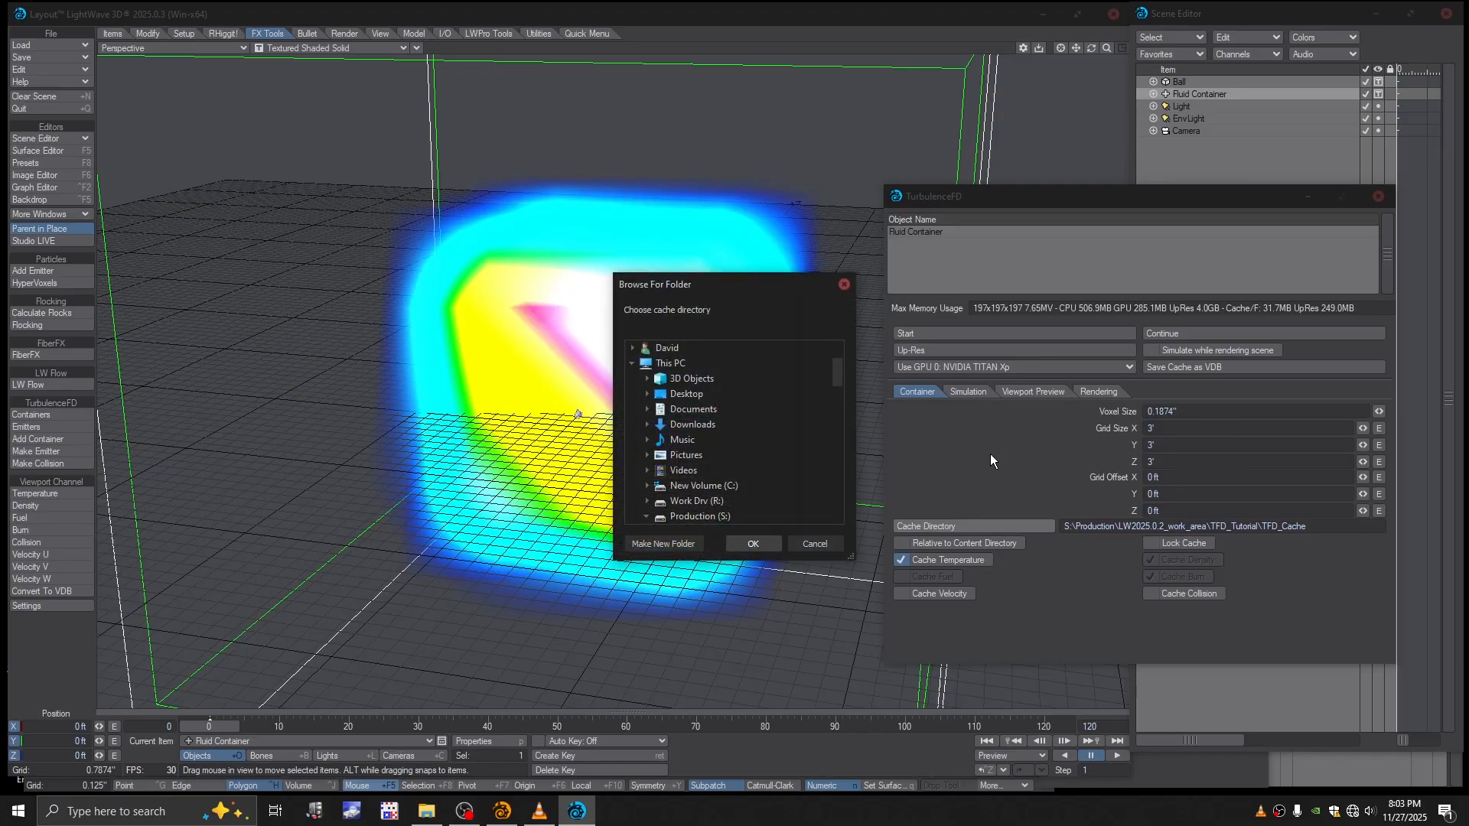
left_click_drag(839, 377, 848, 456)
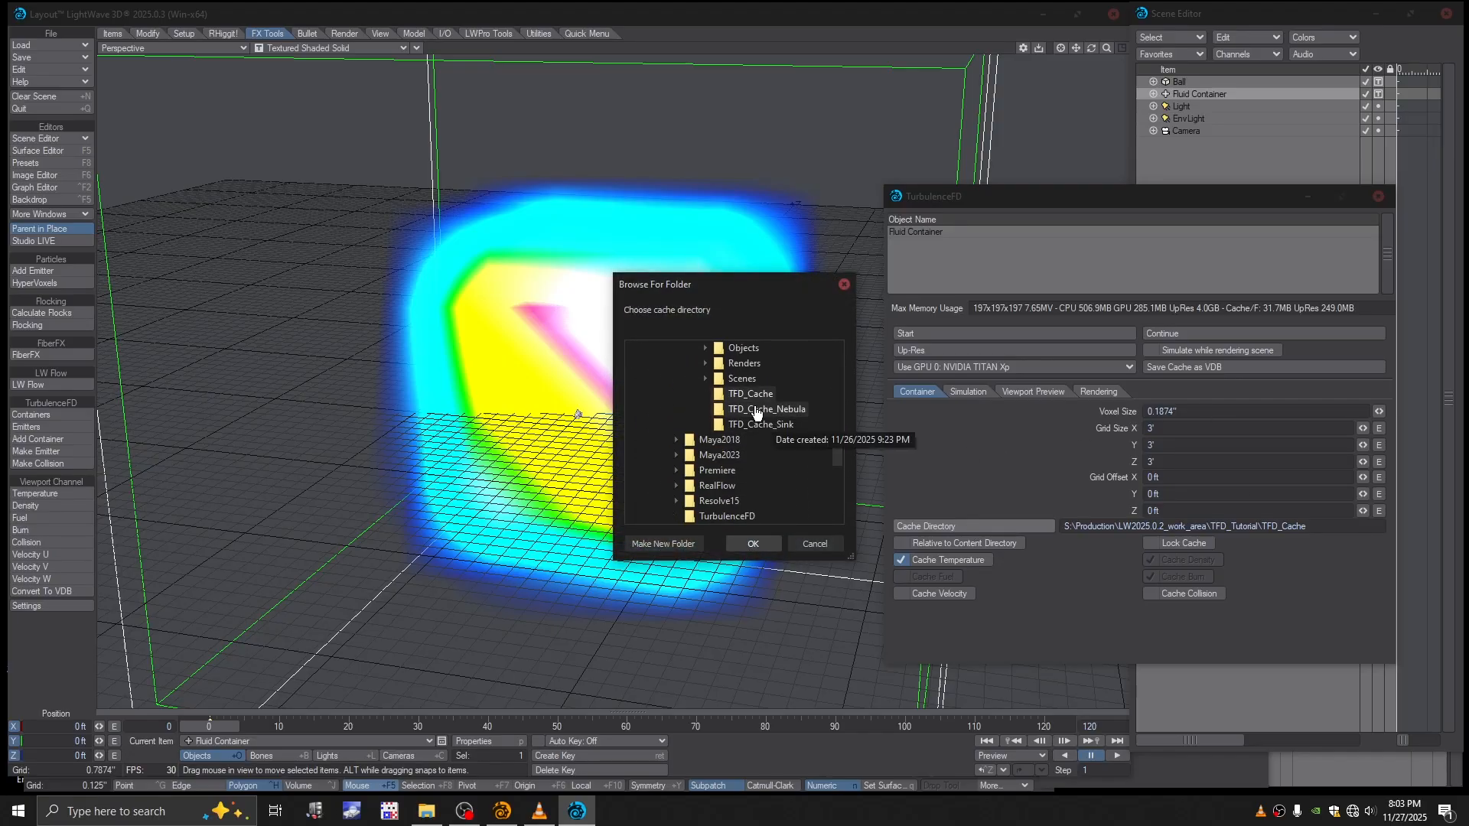
left_click(790, 417)
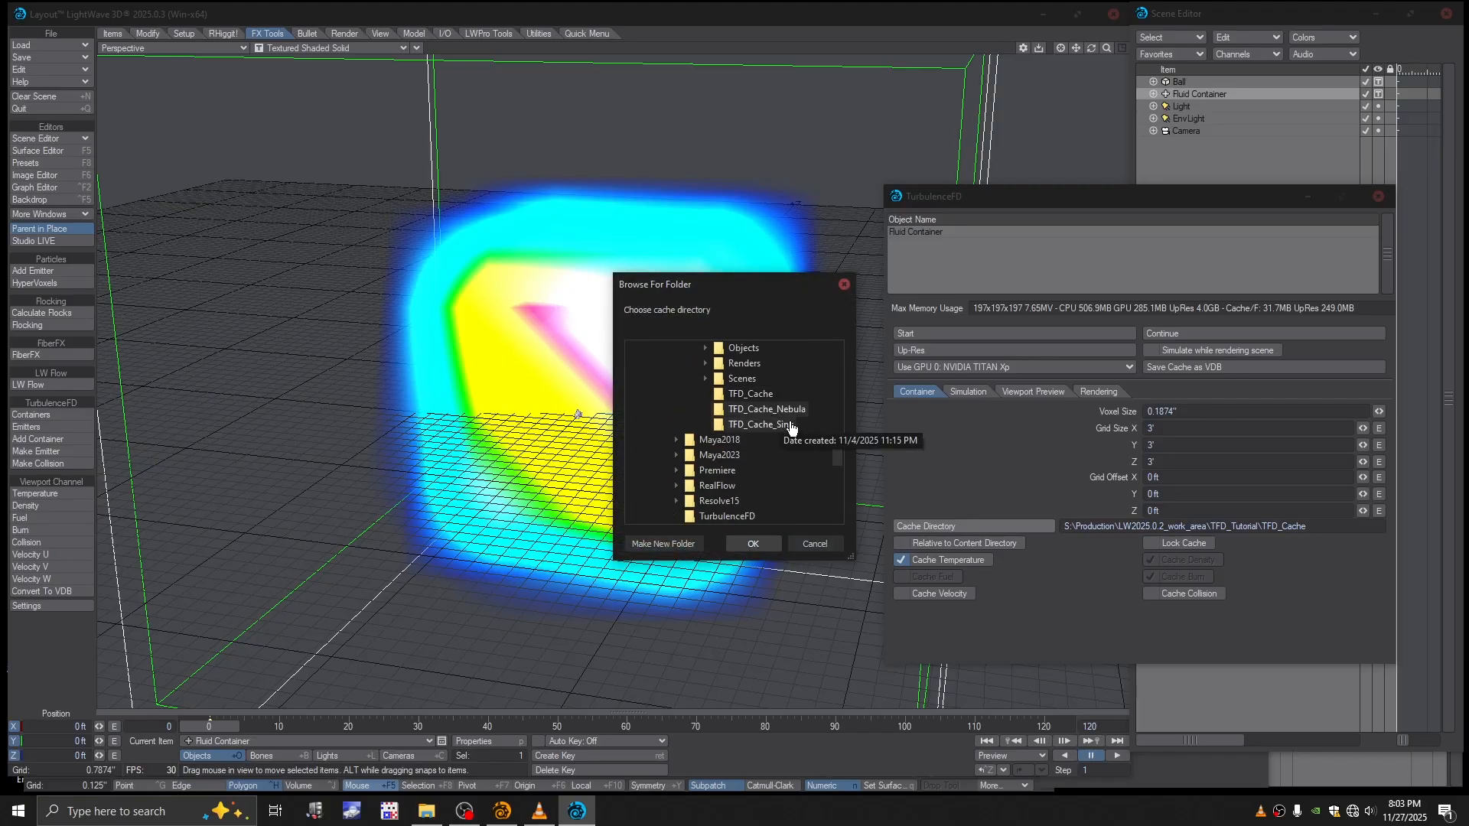
left_click(756, 541)
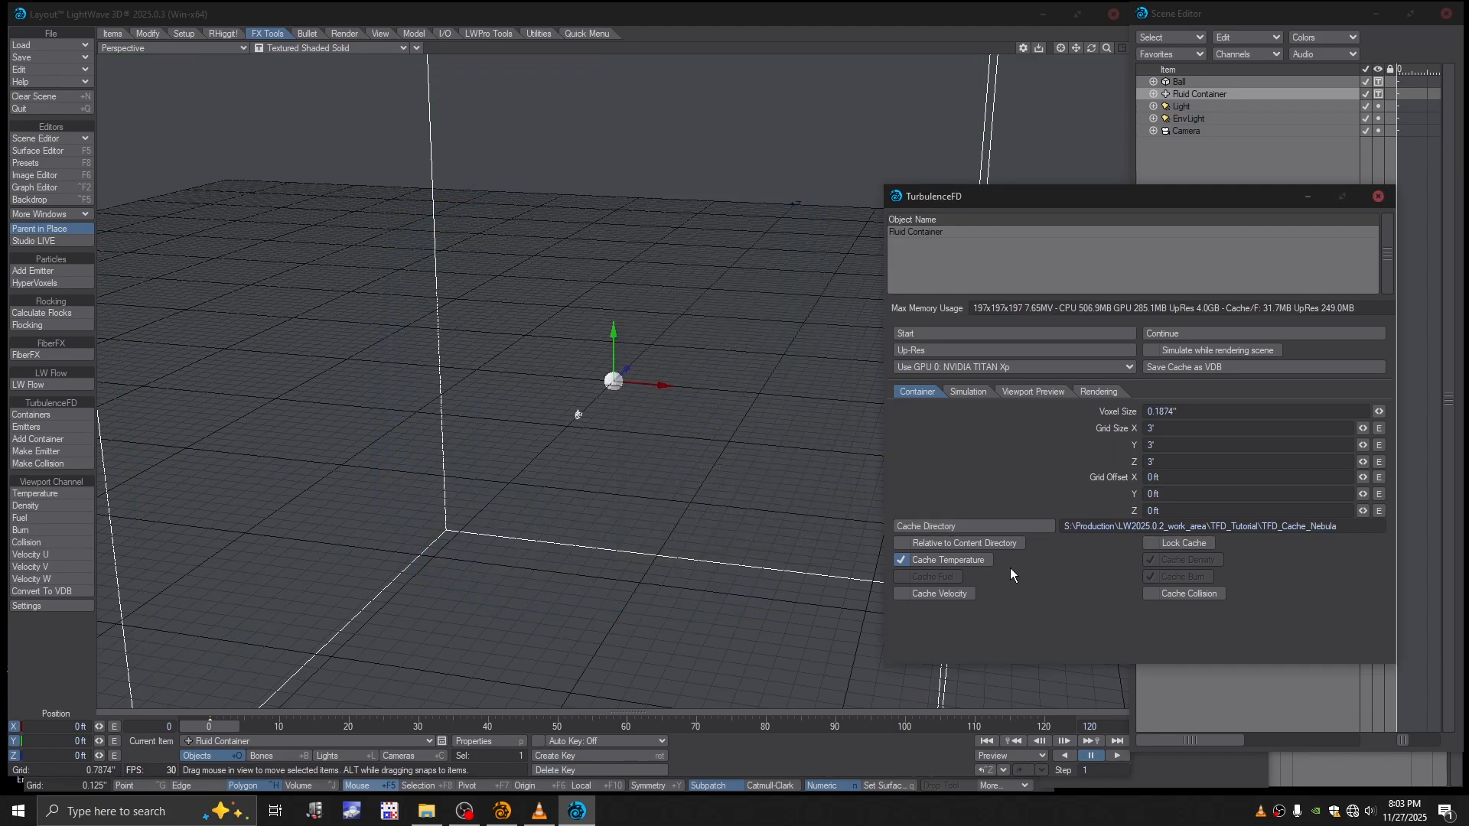
Step: Save the scene as nebula.lws in the TFD_Tutorial Scenes folder, overwriting the existing file
left_click_drag(716, 377, 796, 377, "ctrl+alt")
left_click_drag(521, 470, 541, 446, "alt")
key("shift+s")
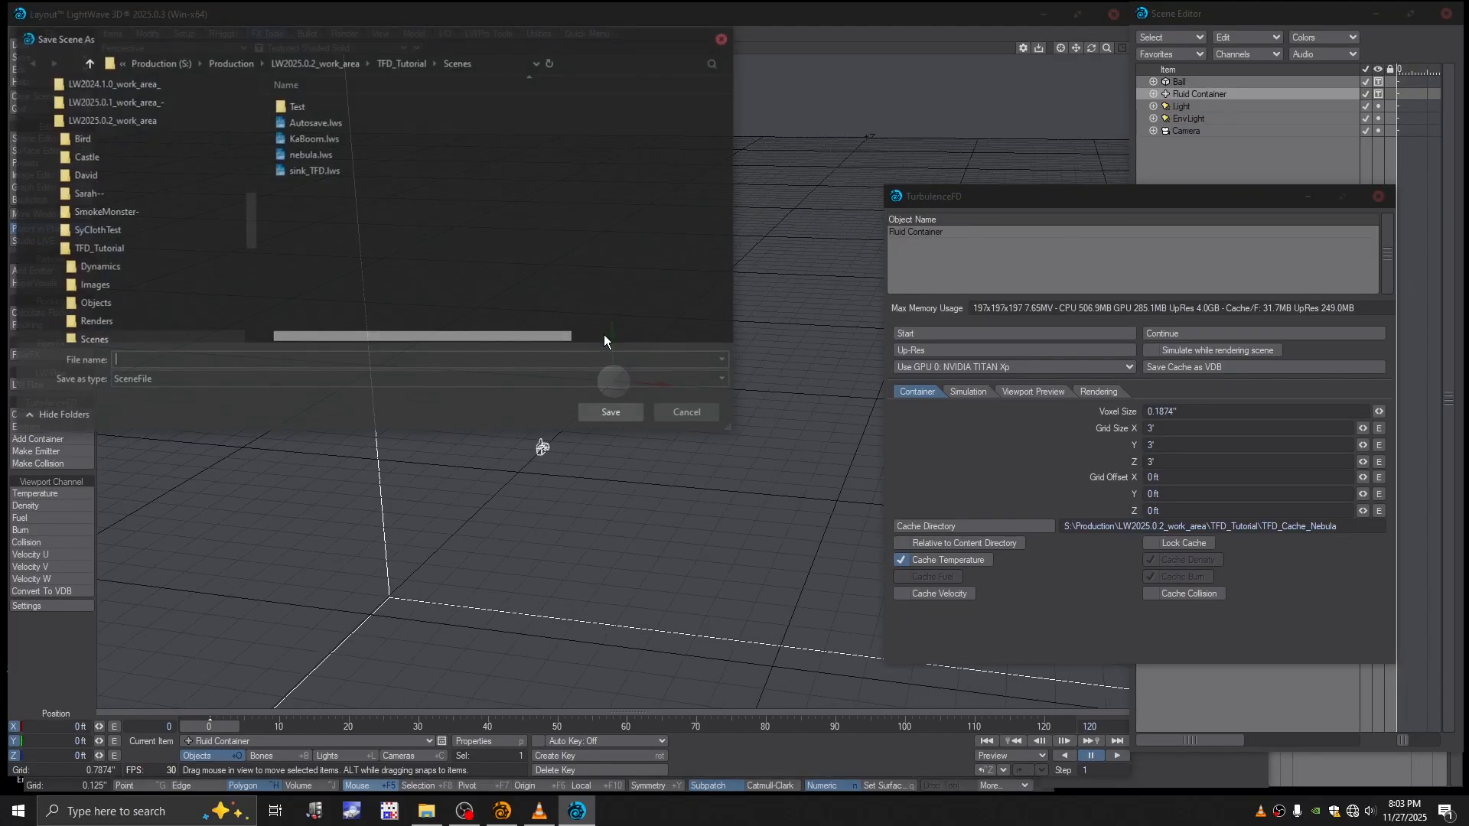
left_click(291, 155)
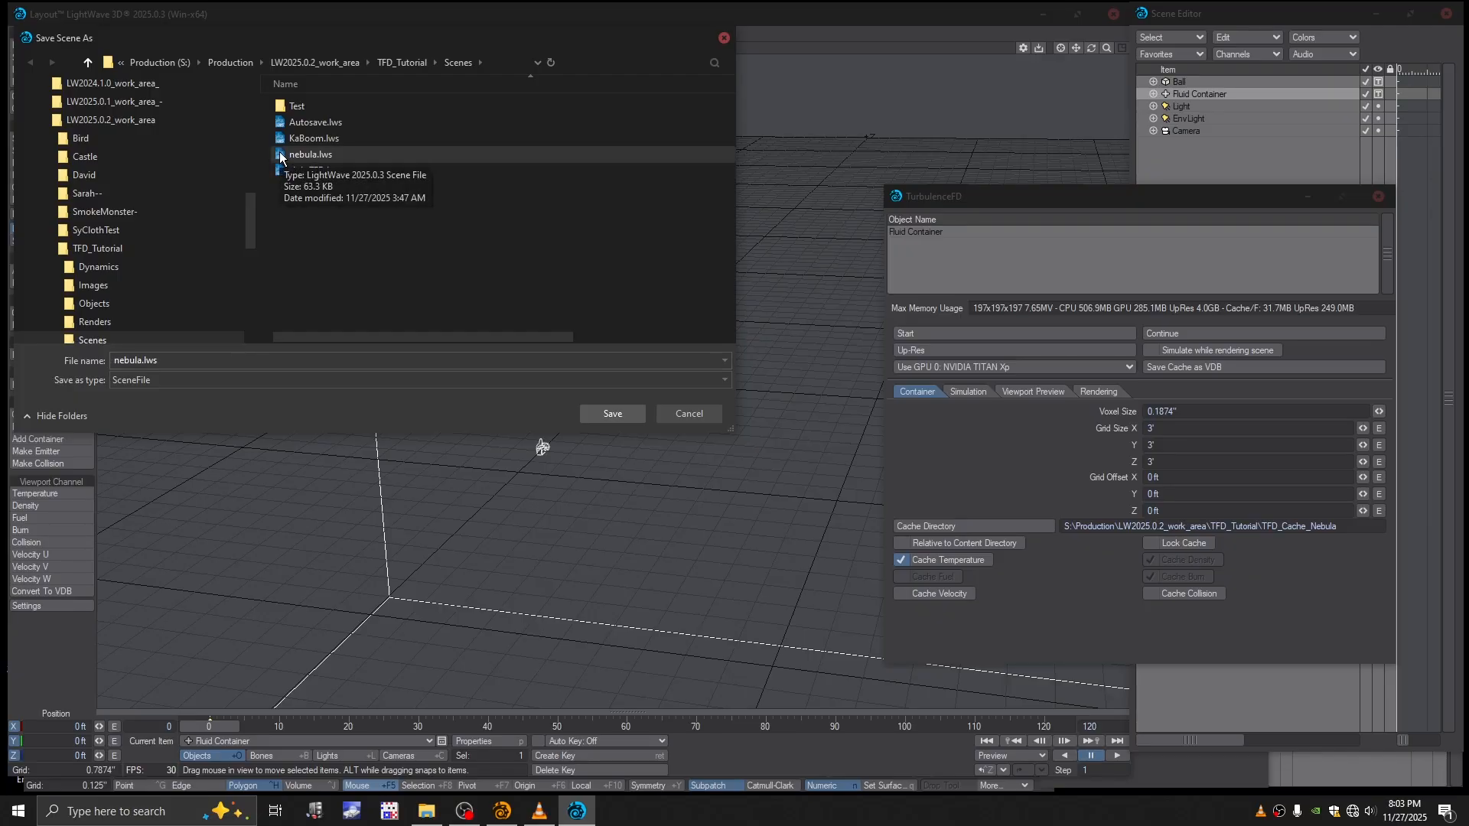
left_click(612, 413)
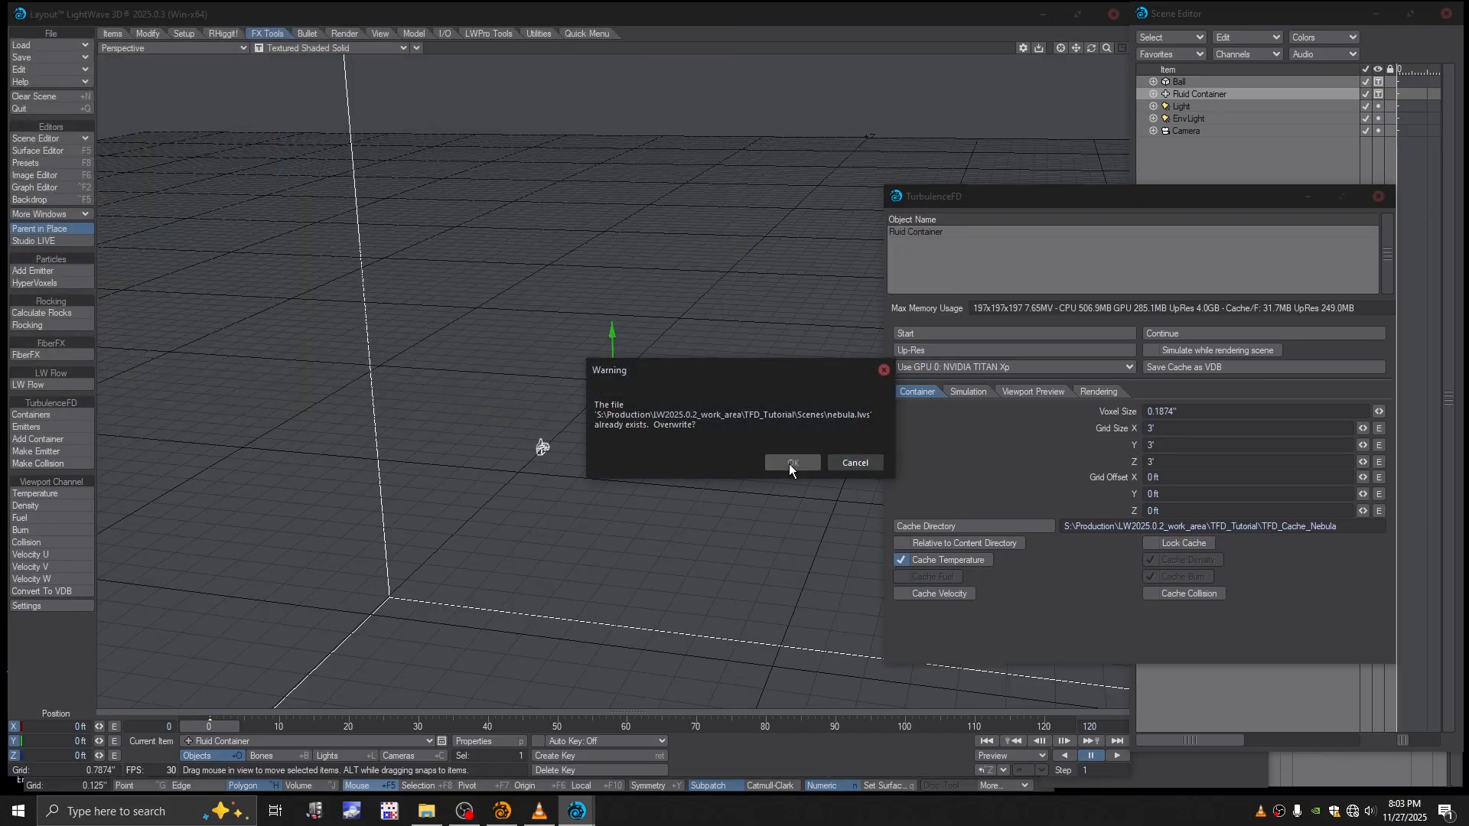
left_click(790, 465)
left_click_drag(850, 364, 784, 349, "alt")
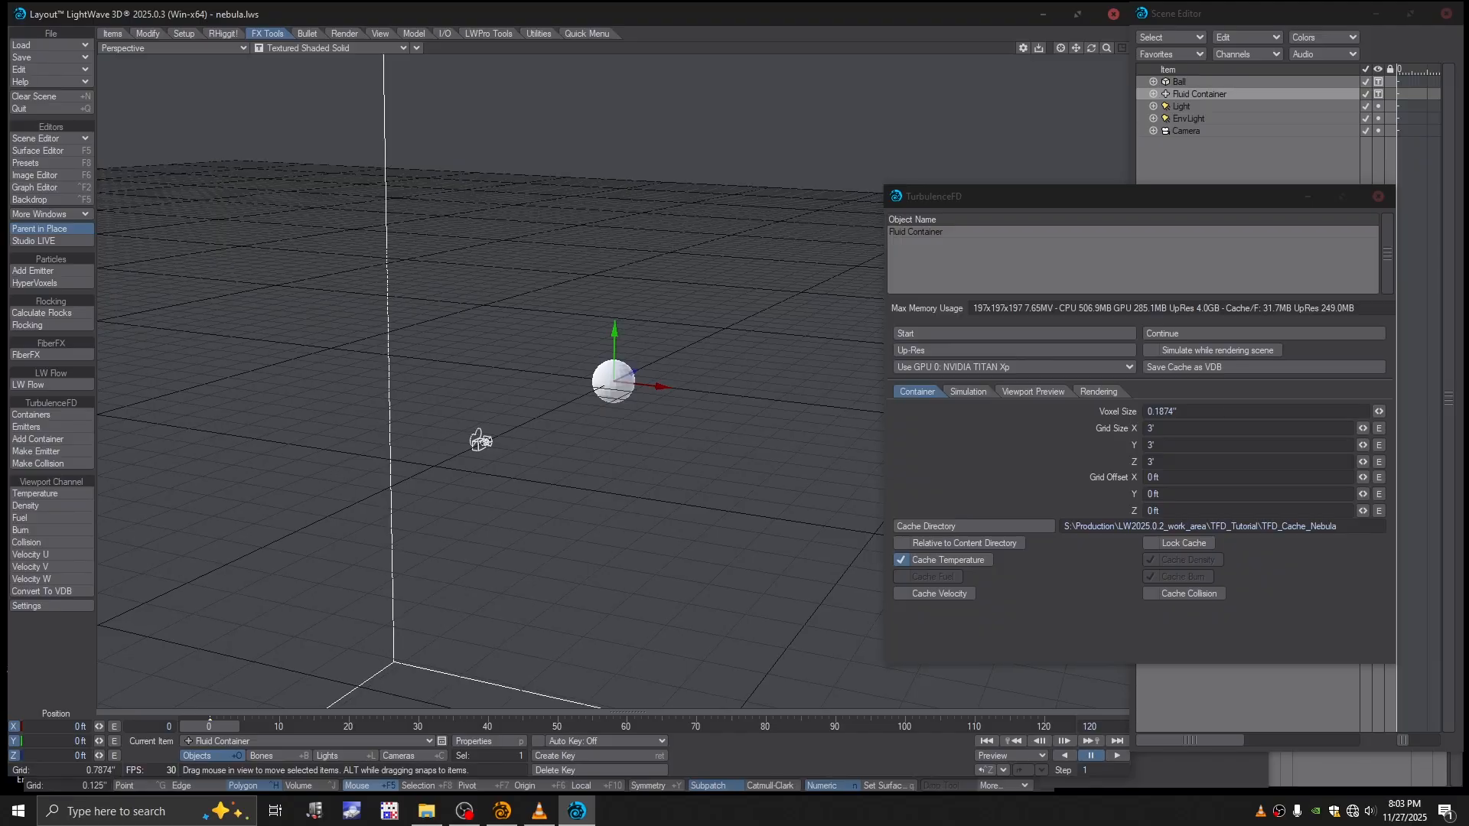
Step: Set the simulation solver's Frame Sub-Steps Limit to 2
left_click(968, 391)
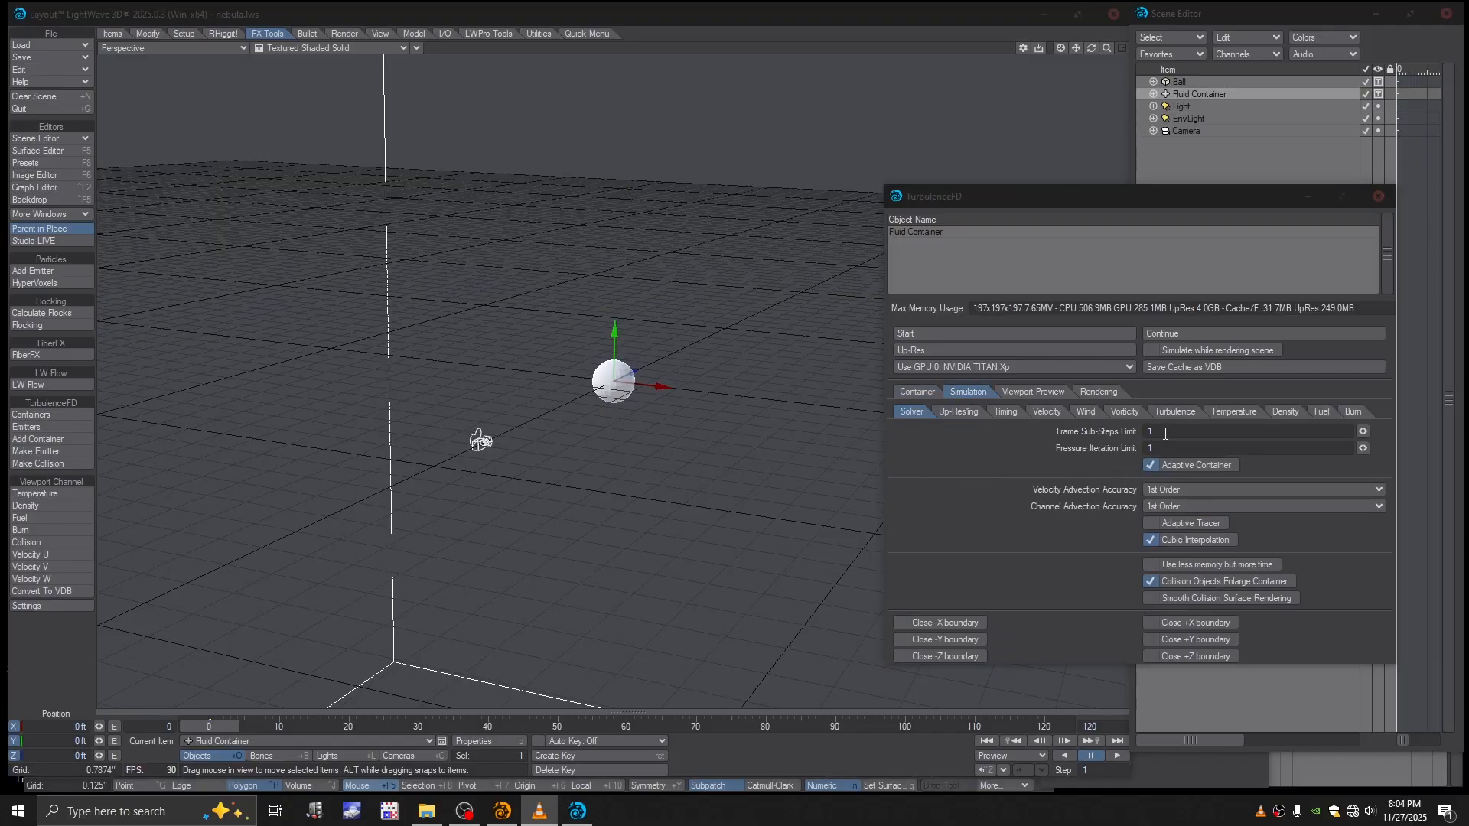
left_click_drag(1166, 434, 1134, 441)
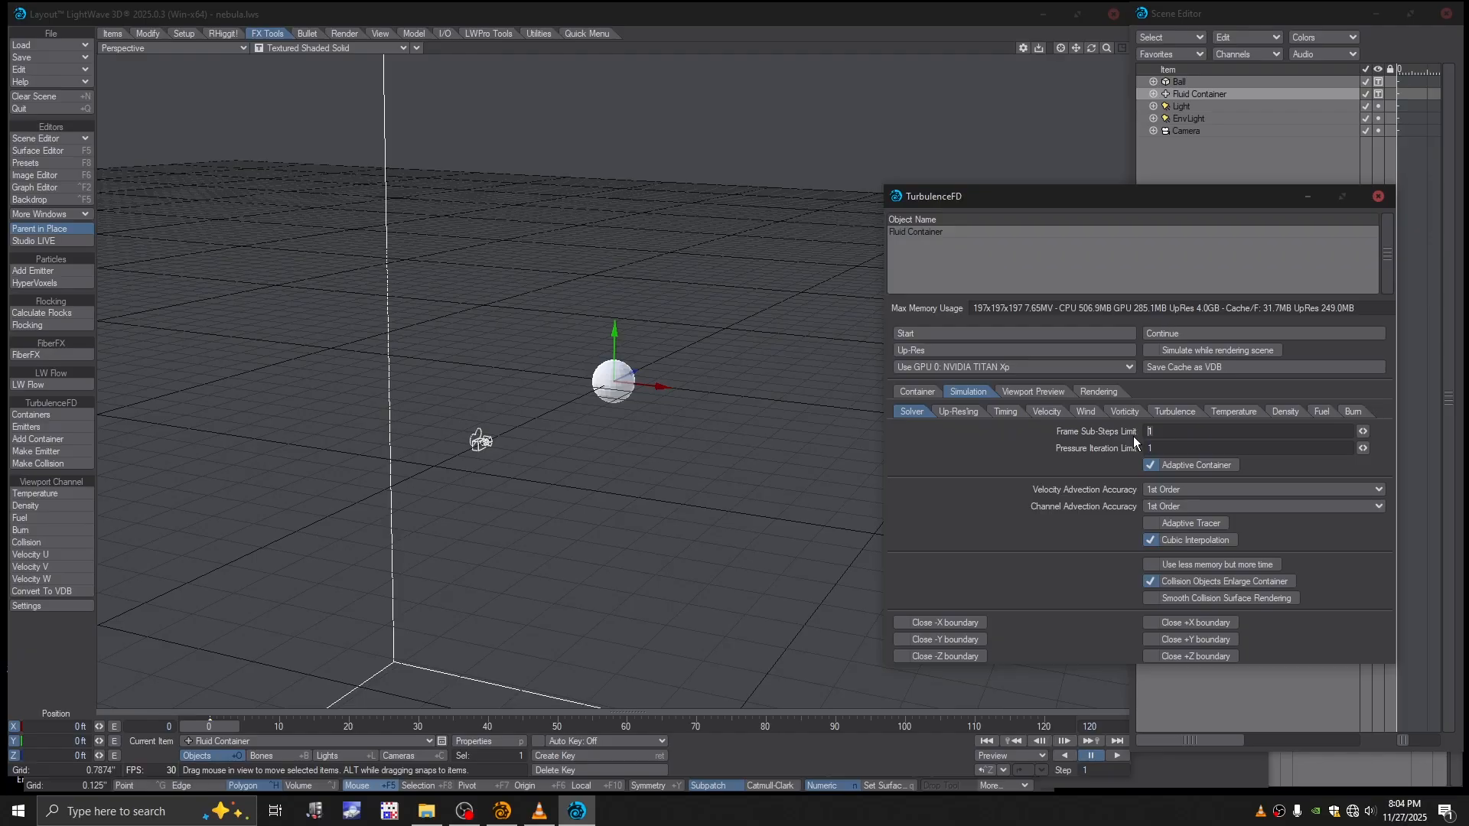
type("2")
Step: Close all six container boundaries in the solver settings: -X, -Y, -Z, +X, +Y and +Z
left_click(909, 624)
left_click(907, 640)
left_click(907, 655)
left_click(1151, 656)
left_click(1152, 639)
left_click(1152, 622)
mouse_move(481, 441)
left_mouse_down()
mouse_move(508, 426)
mouse_move(605, 459)
mouse_move(544, 410)
mouse_move(498, 433)
left_mouse_up()
left_click_drag(723, 451, 716, 457, "alt")
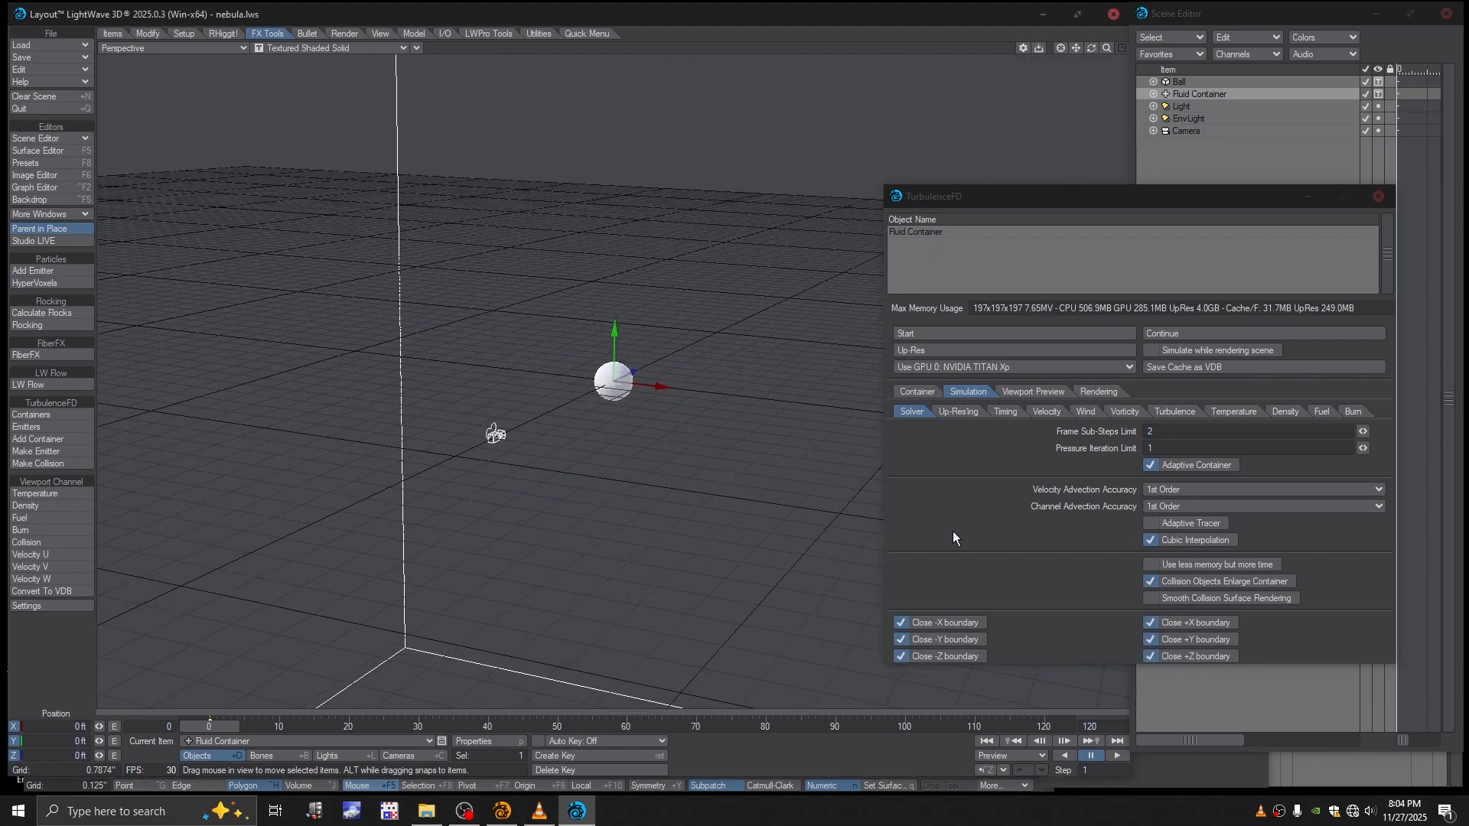
Step: Review the up-res, timing and velocity settings, and set the wind direction's X value to 0
left_click(949, 413)
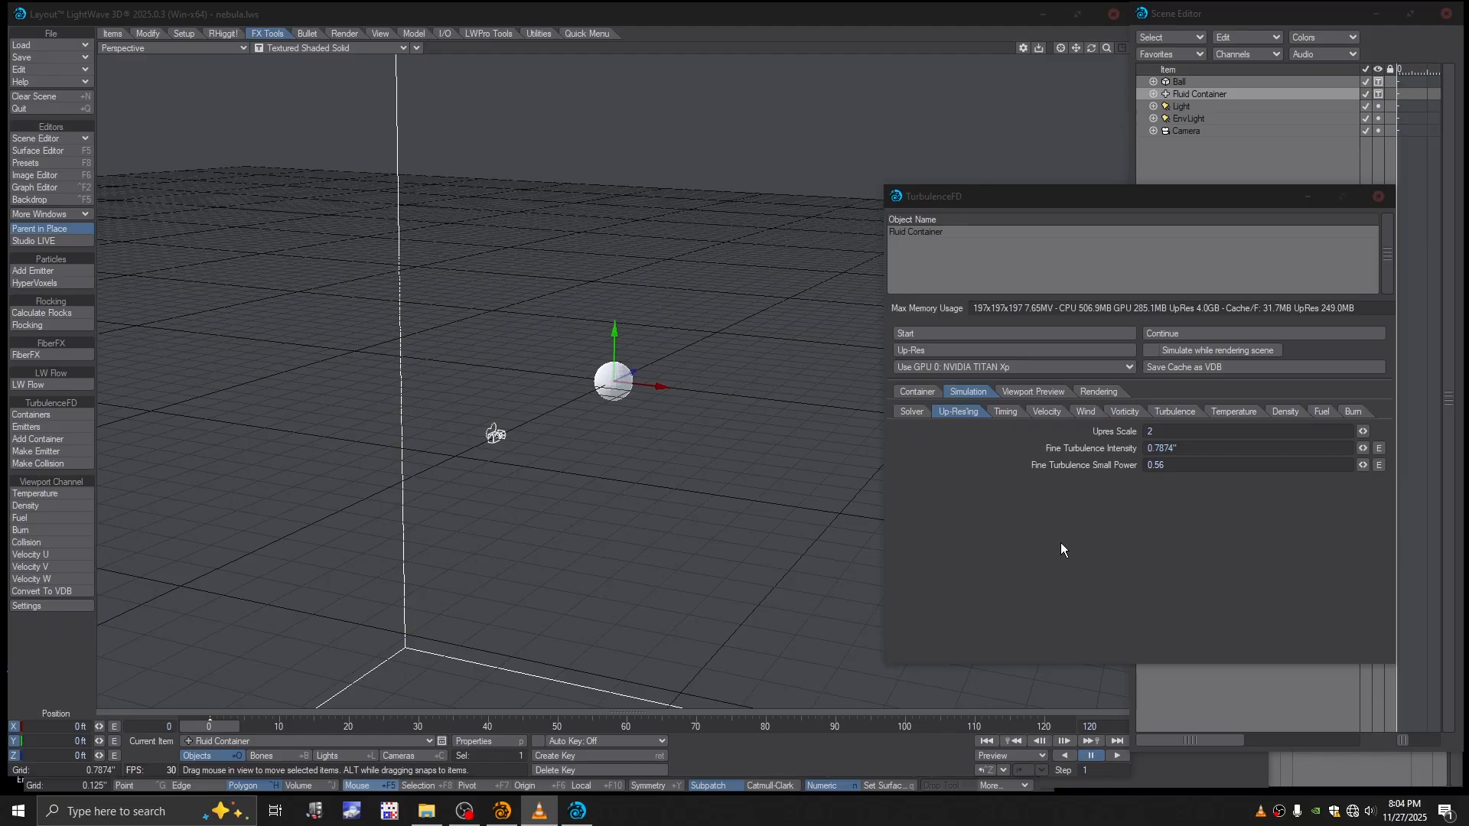
left_click(1004, 414)
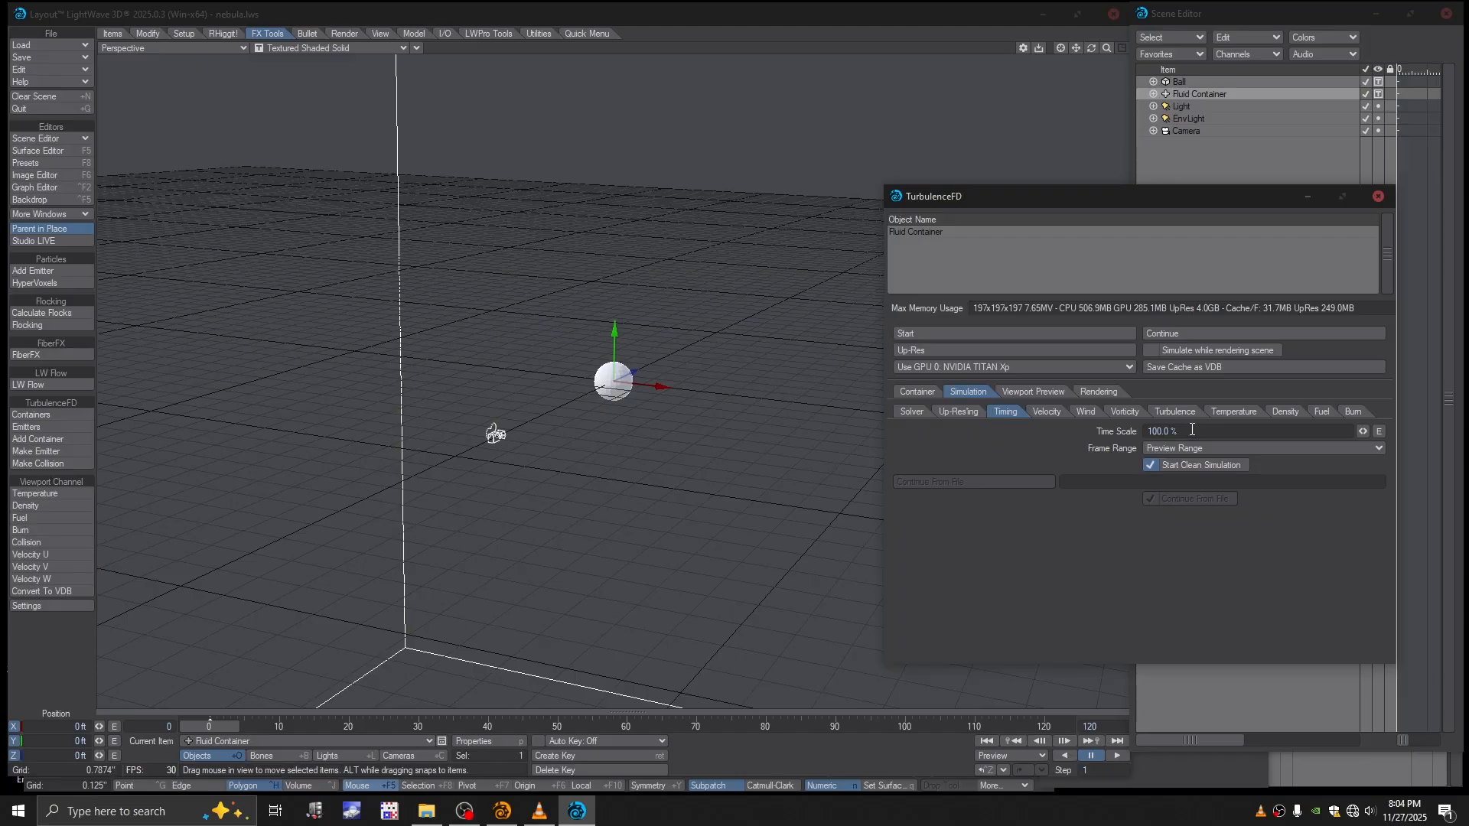
left_click(1047, 413)
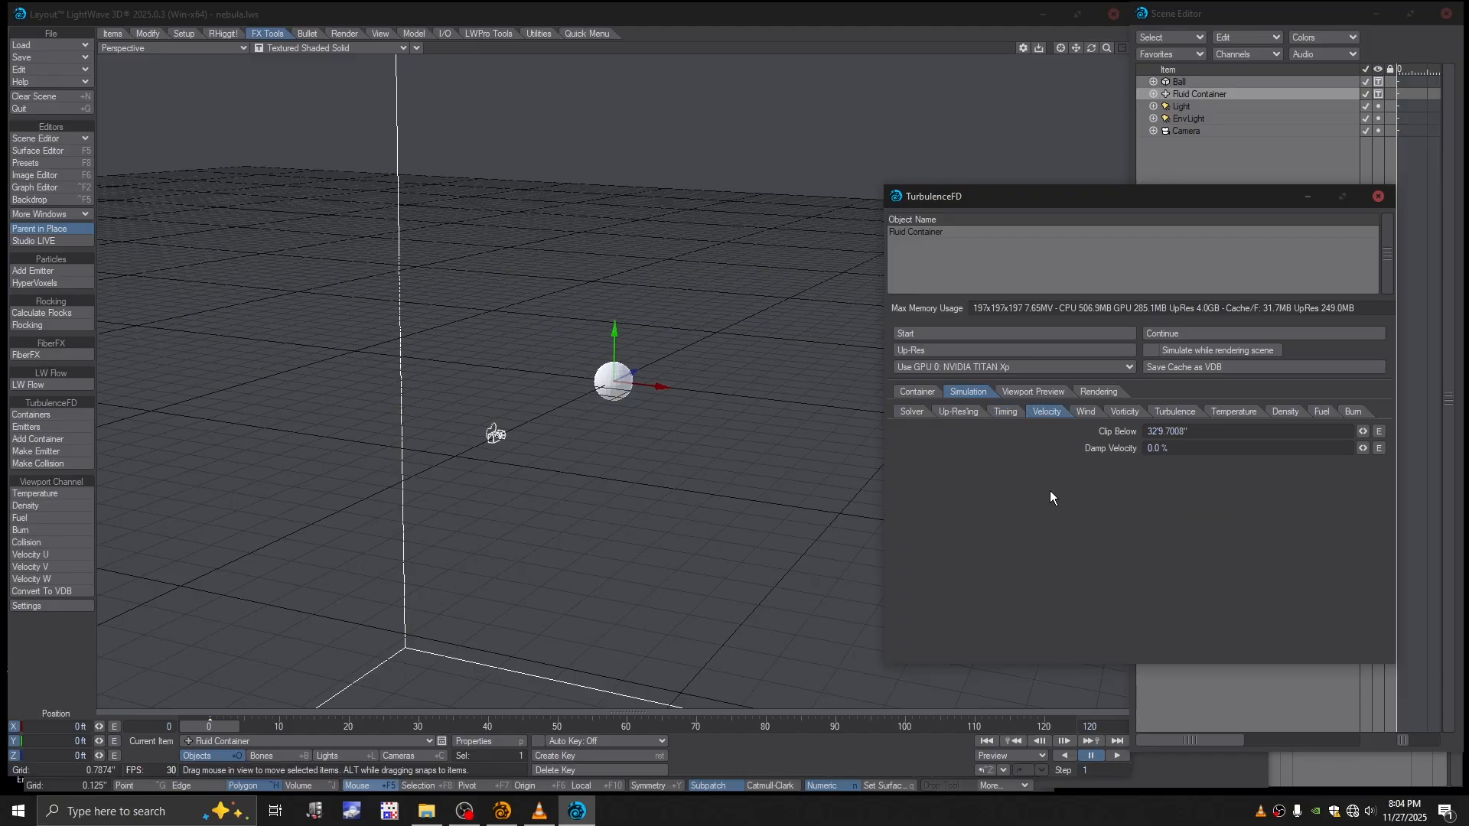
left_click(1086, 414)
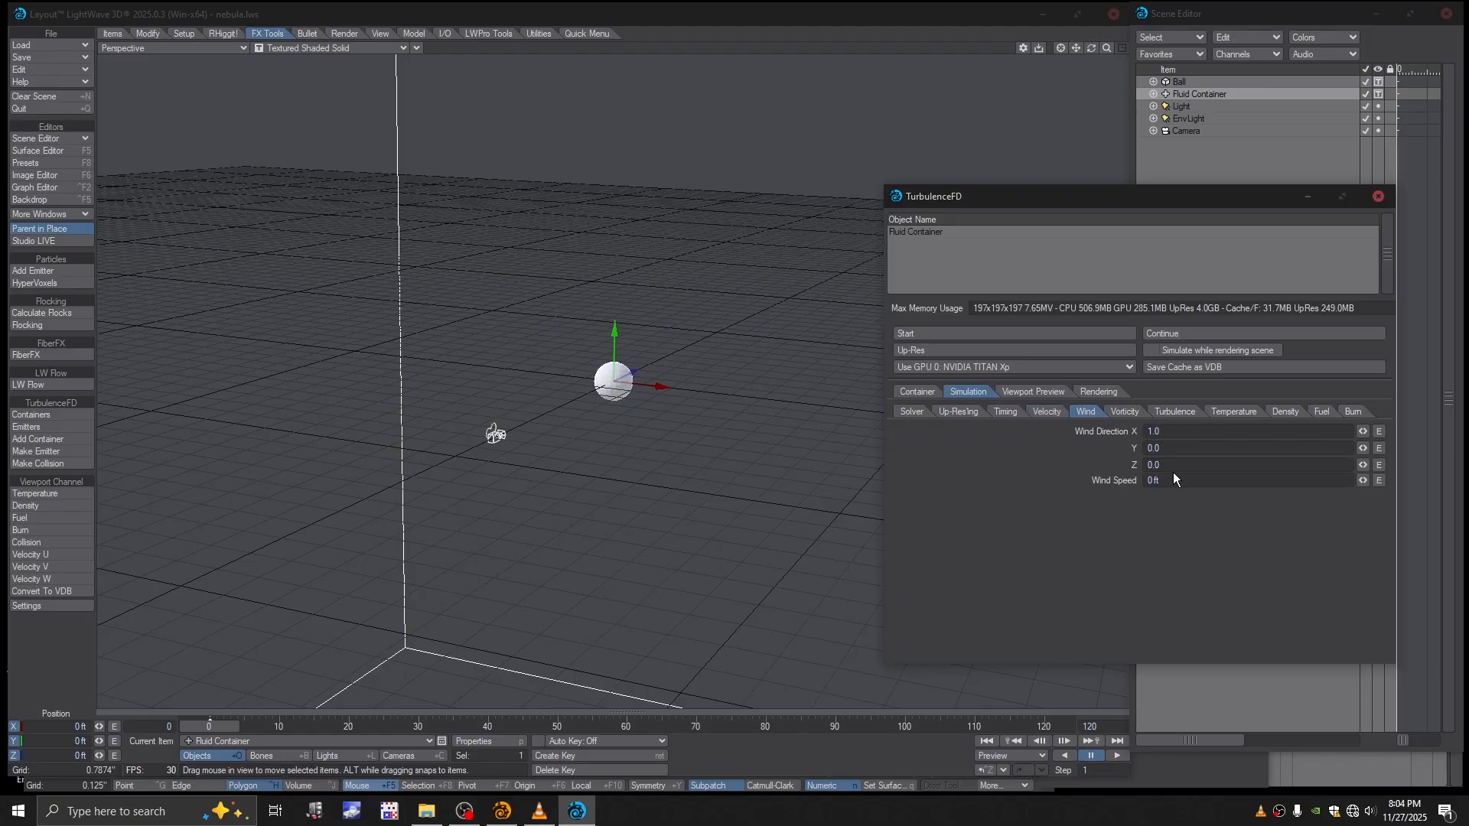
left_click(1154, 431)
type("0")
Step: Set the simulation's vorticity to 9.0 with Density as its intensity channel
left_click(1124, 413)
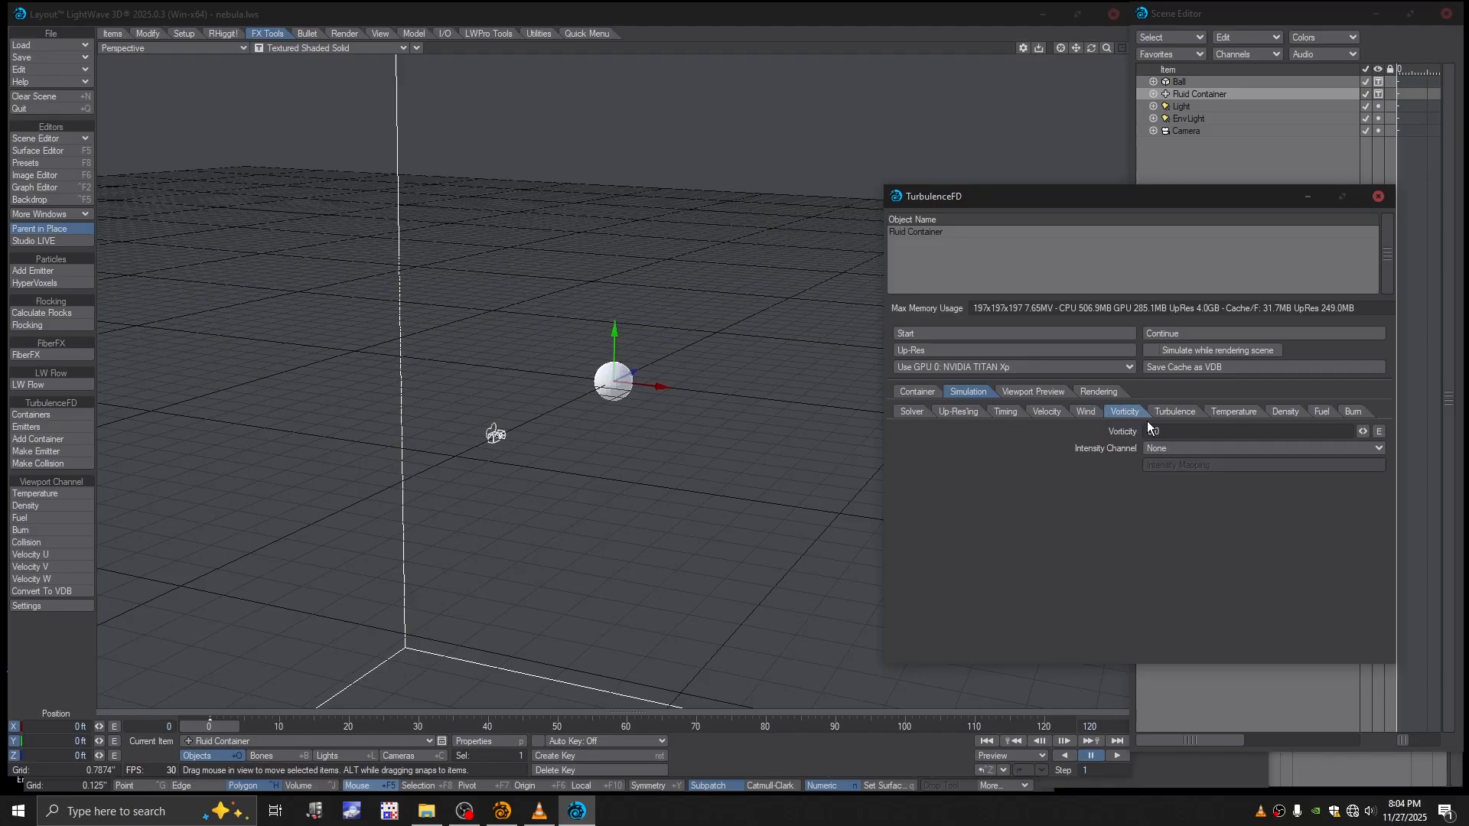
left_click(1166, 431)
left_click(1163, 449)
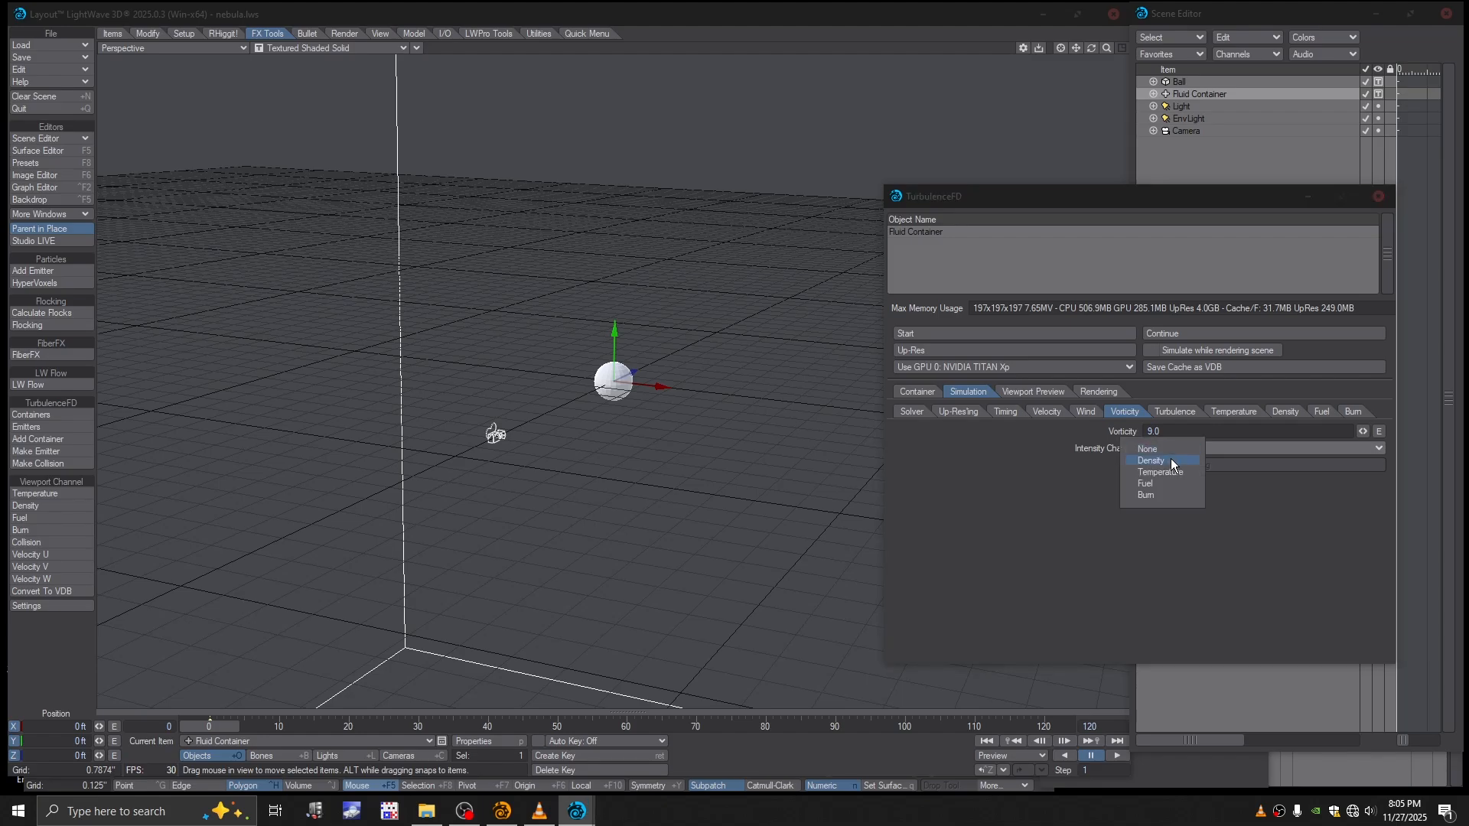
left_click(1174, 460)
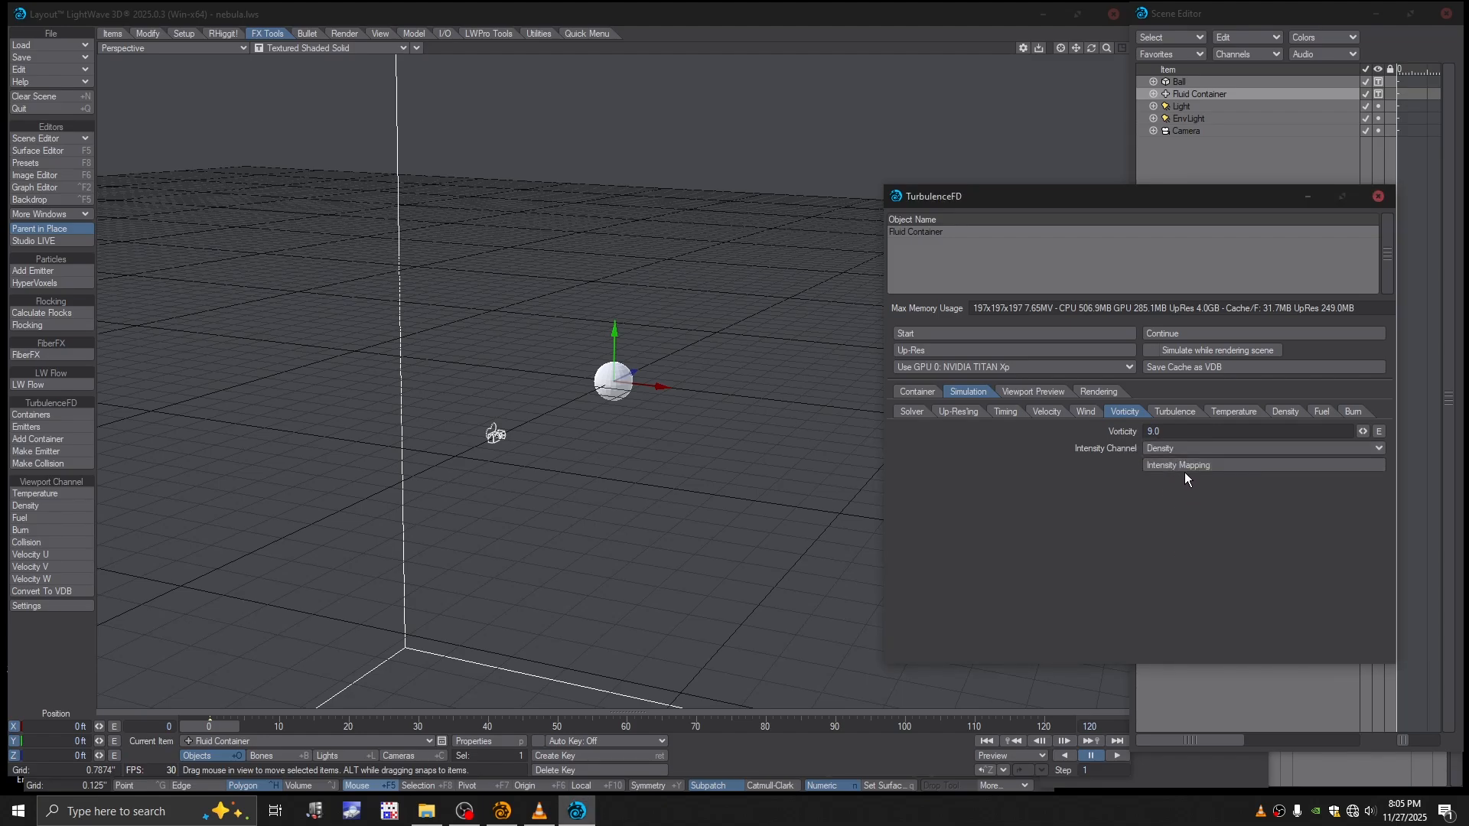
Step: Set the turbulence intensity to 5" and the turbulence smallest size to 0.7874"
left_click(1174, 412)
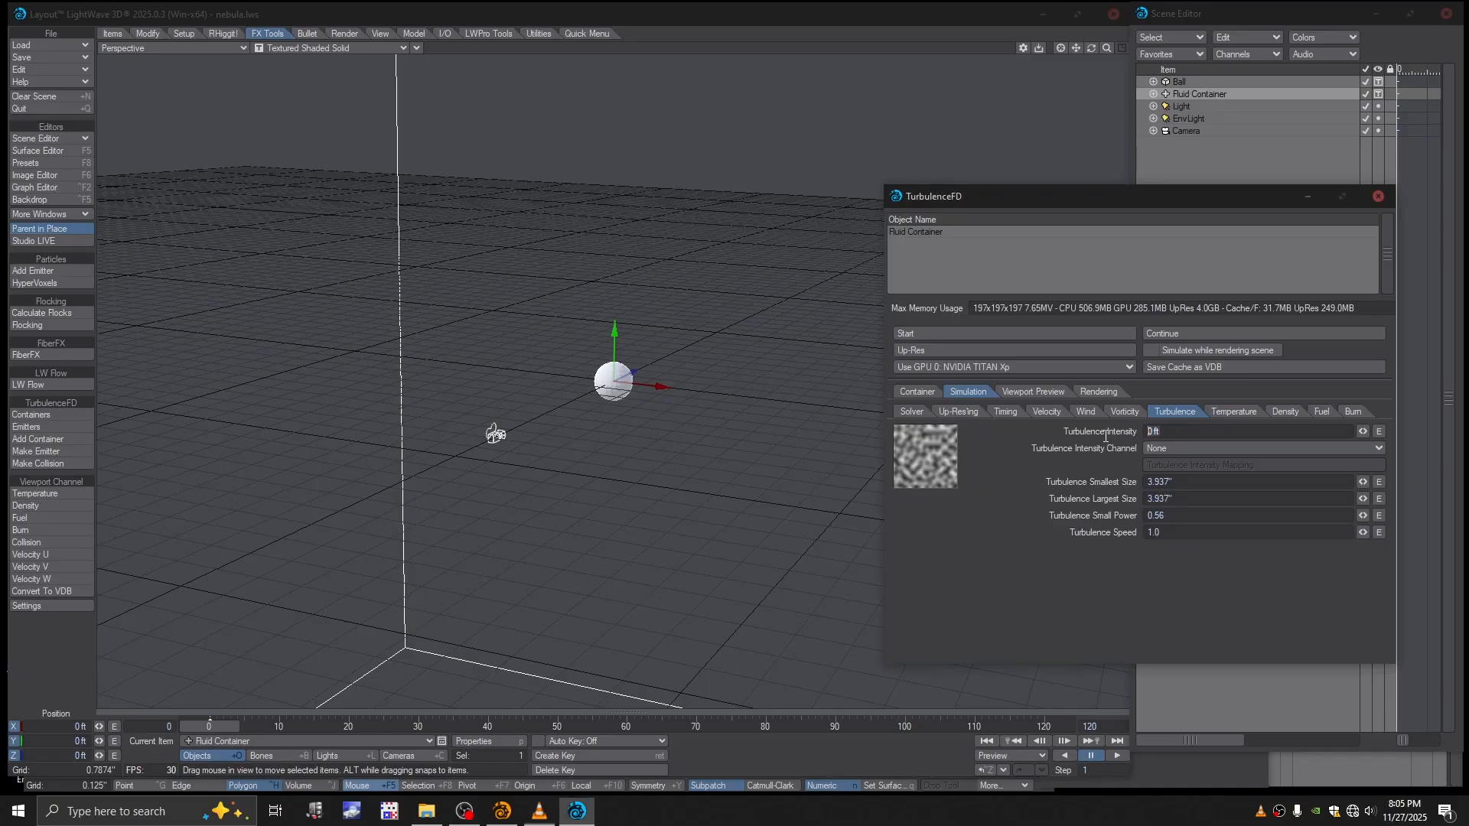
type("5")
type(".")
type("48")
key("BackSpace")
key("BackSpace")
type("7874")
key("Return")
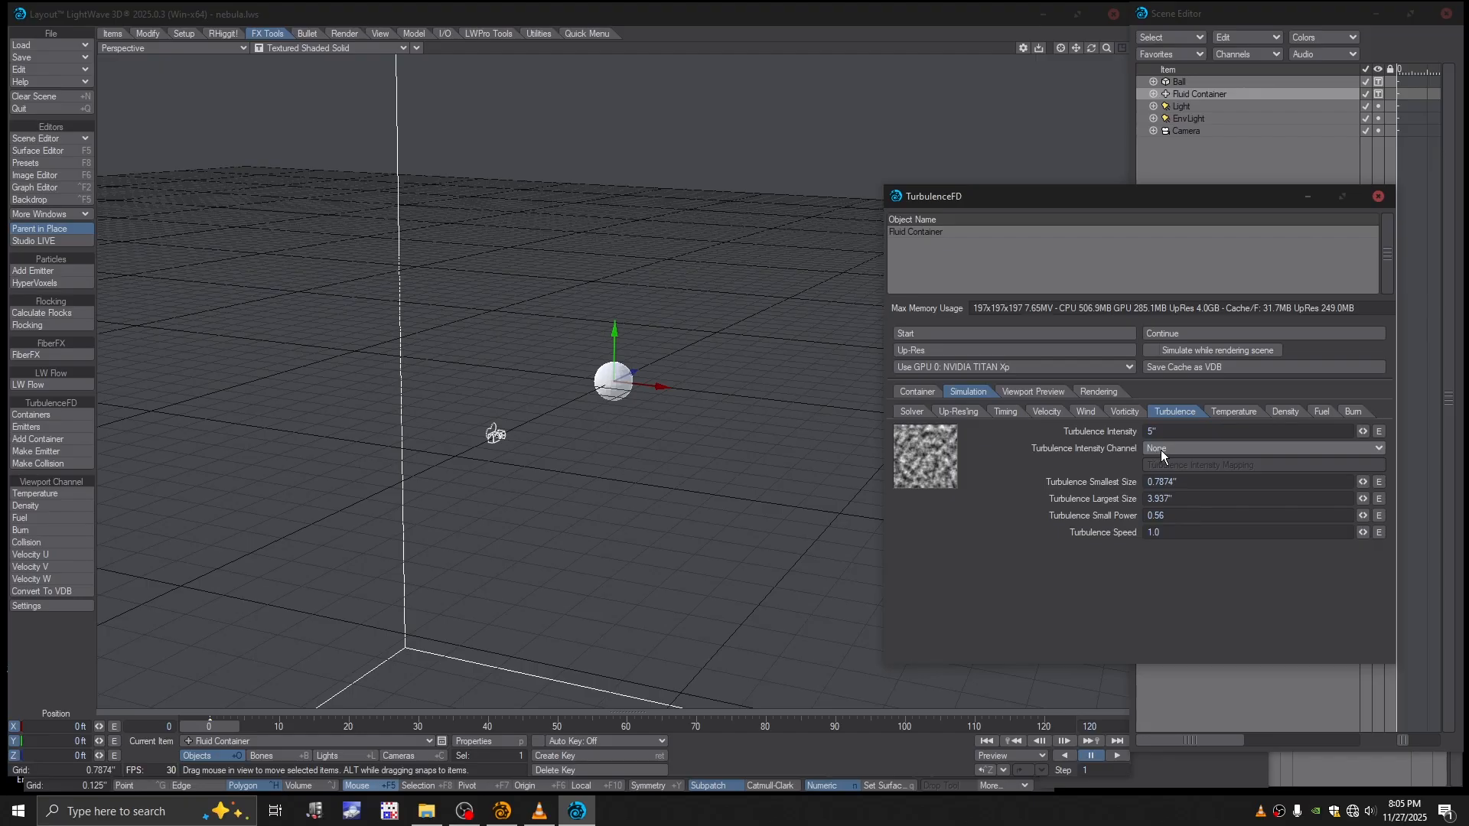
Step: Set the temperature channel's cooling to 0.0001 %
left_click(1232, 412)
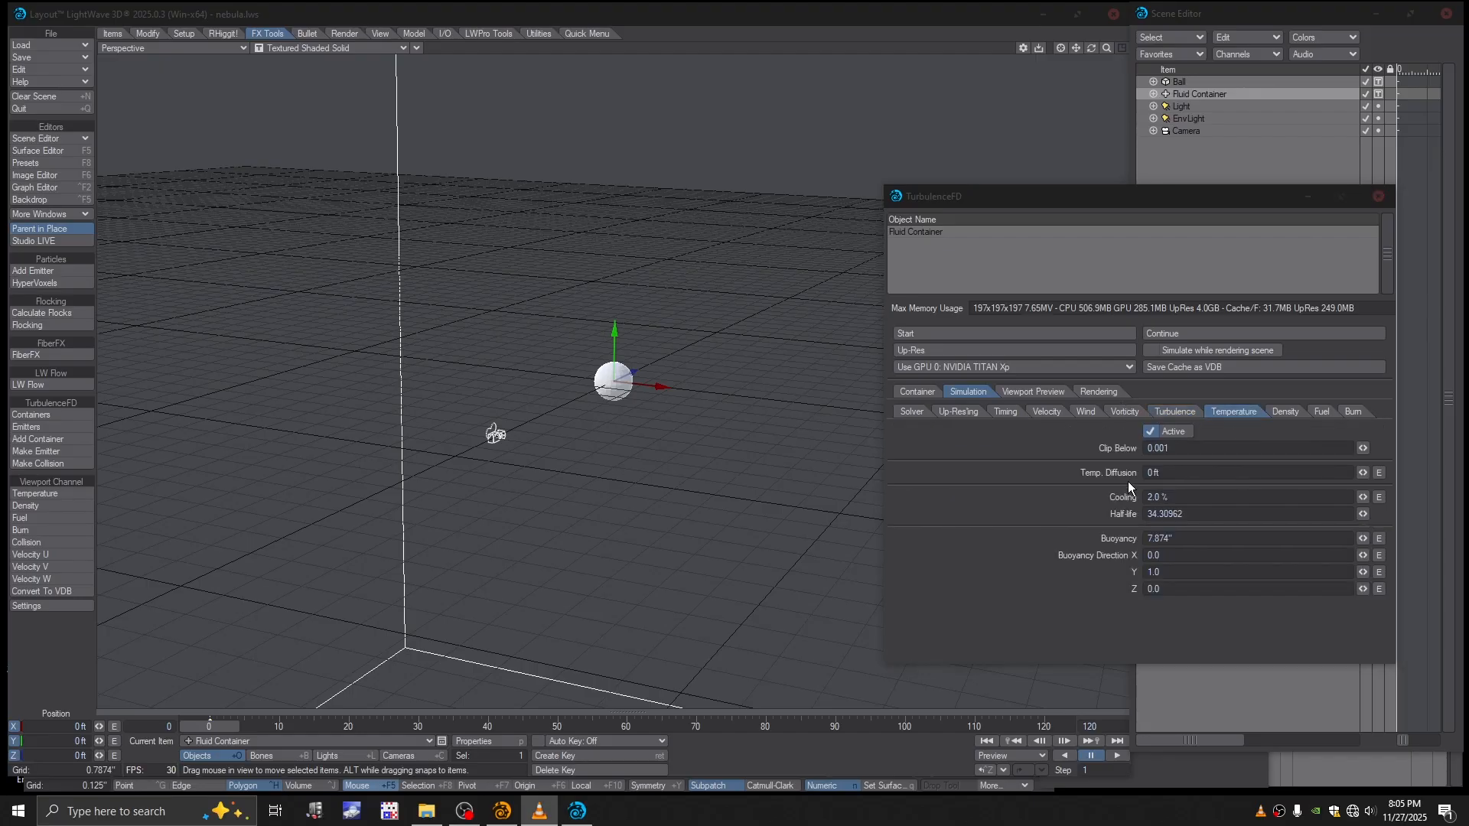
left_click_drag(1179, 497, 1089, 497)
type(".00")
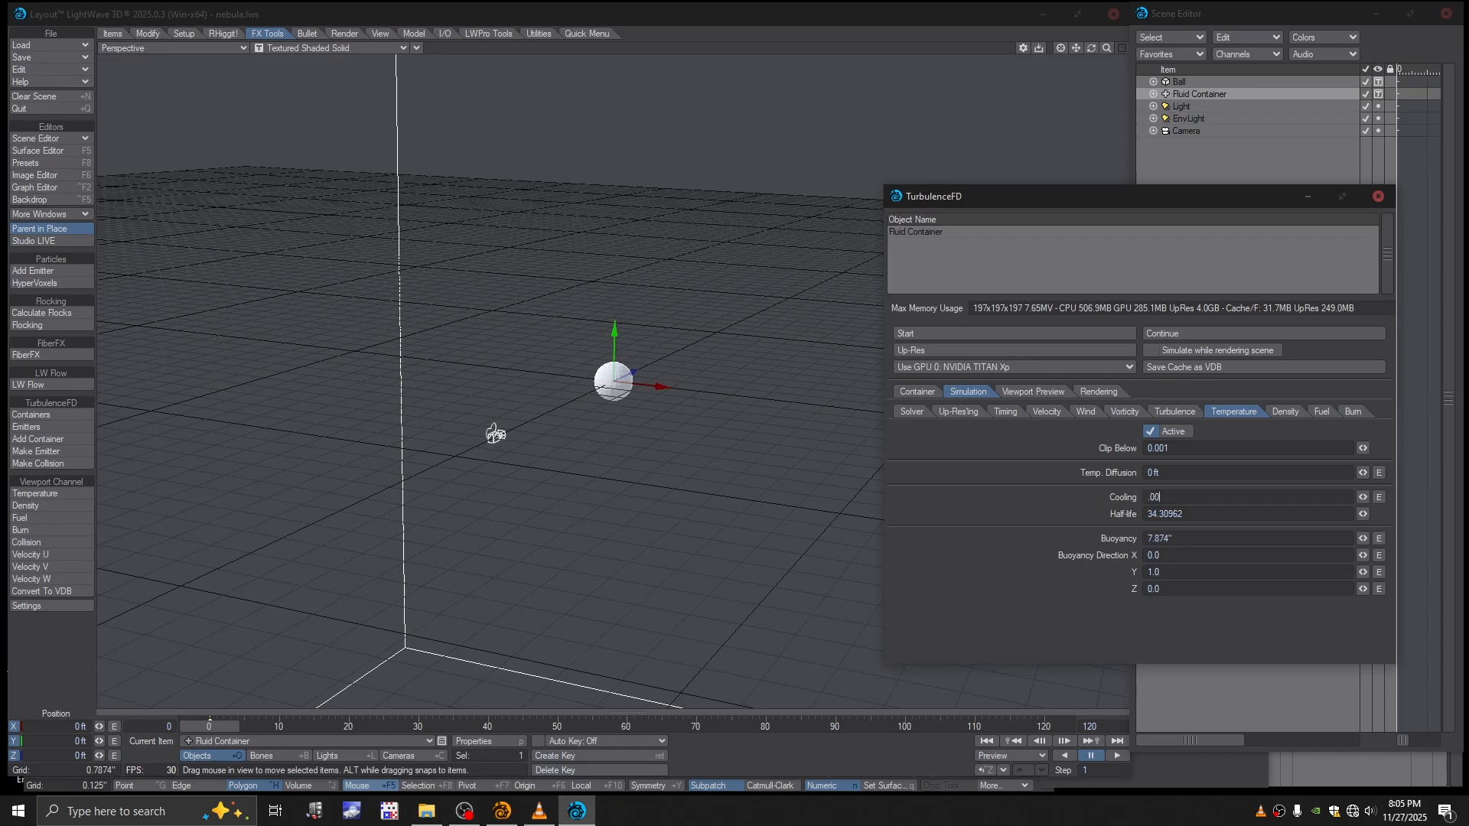
type("01")
key("Return")
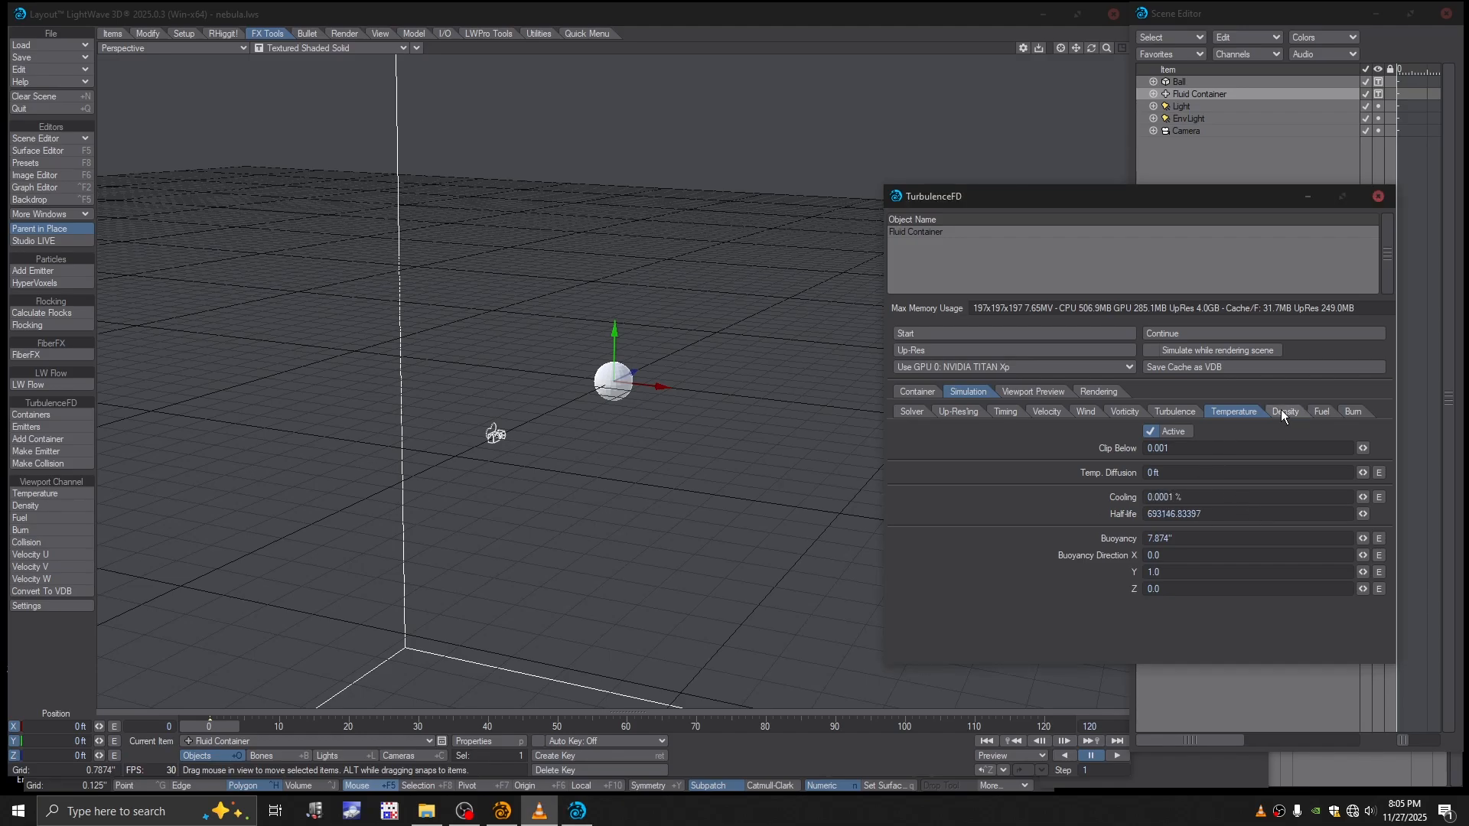
Step: Activate the density channel in the simulation settings, lower its dissipation and set its gravity to 3
left_click(1283, 412)
left_click(1170, 431)
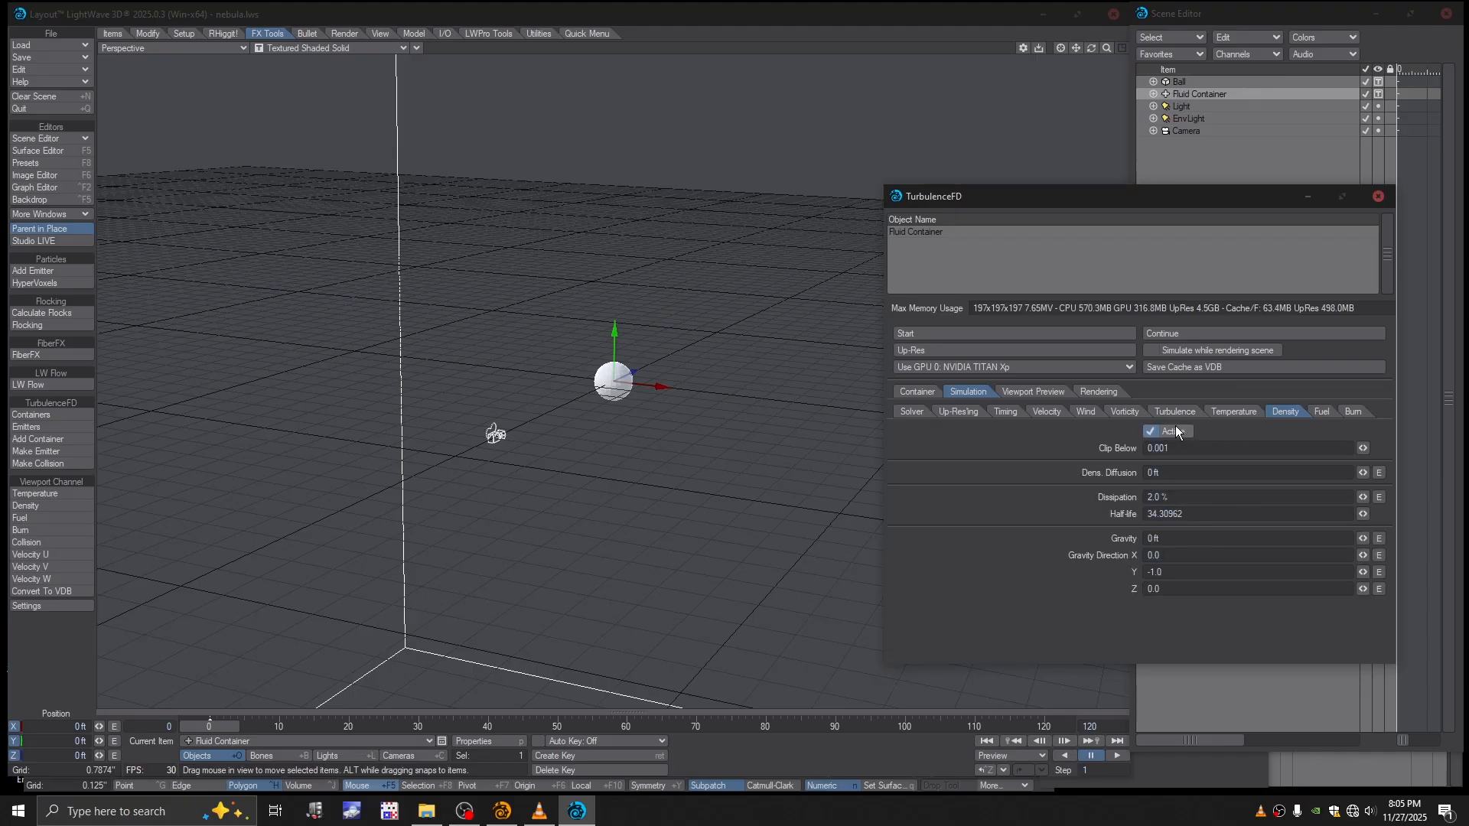
left_click(1172, 502)
type(".00")
key("Return")
left_click(1174, 538)
type("3")
Step: Examine the fuel and burn simulation settings and the viewport preview's channel options
left_click(1321, 412)
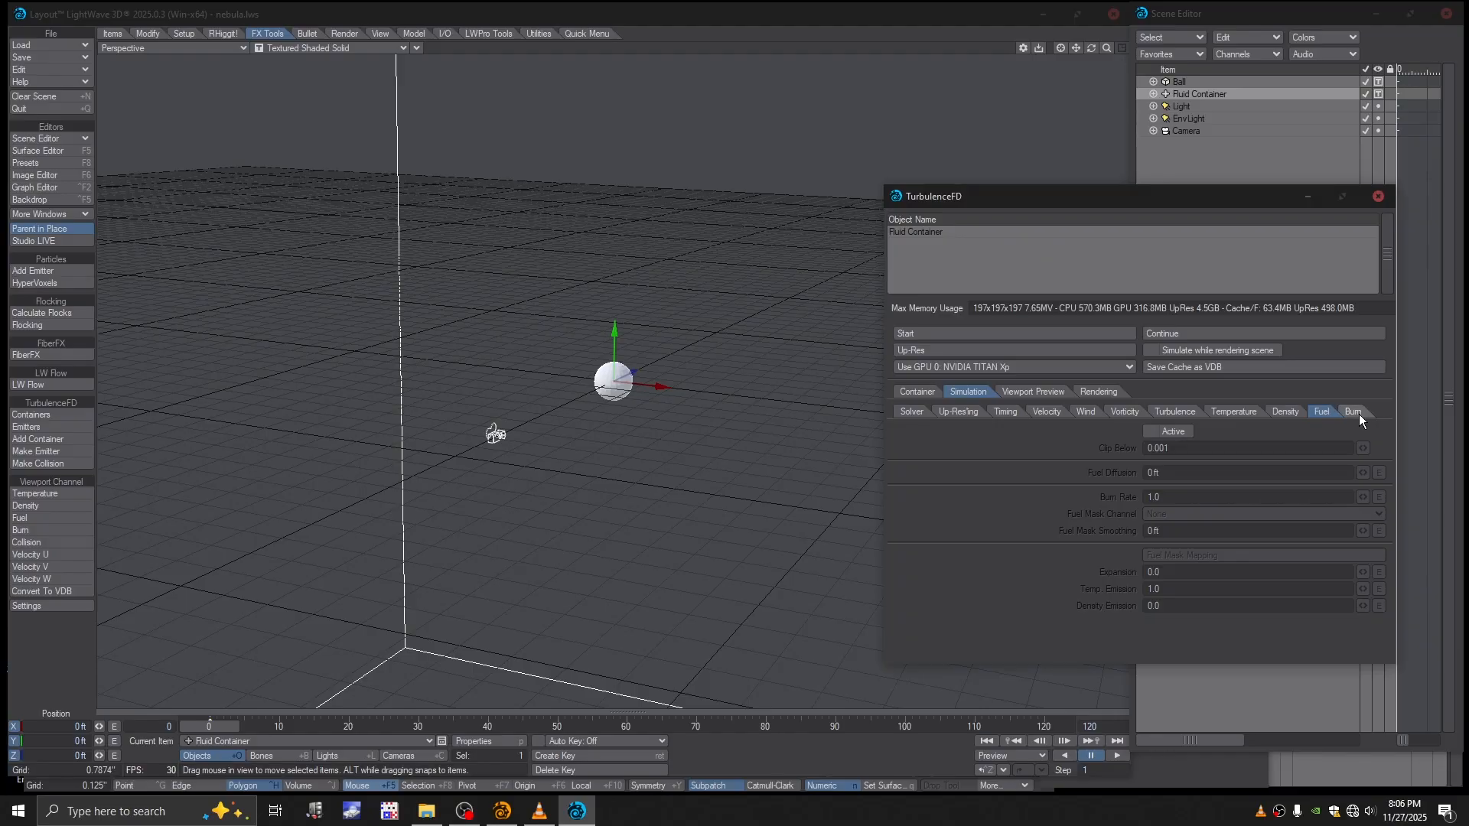
left_click(1356, 413)
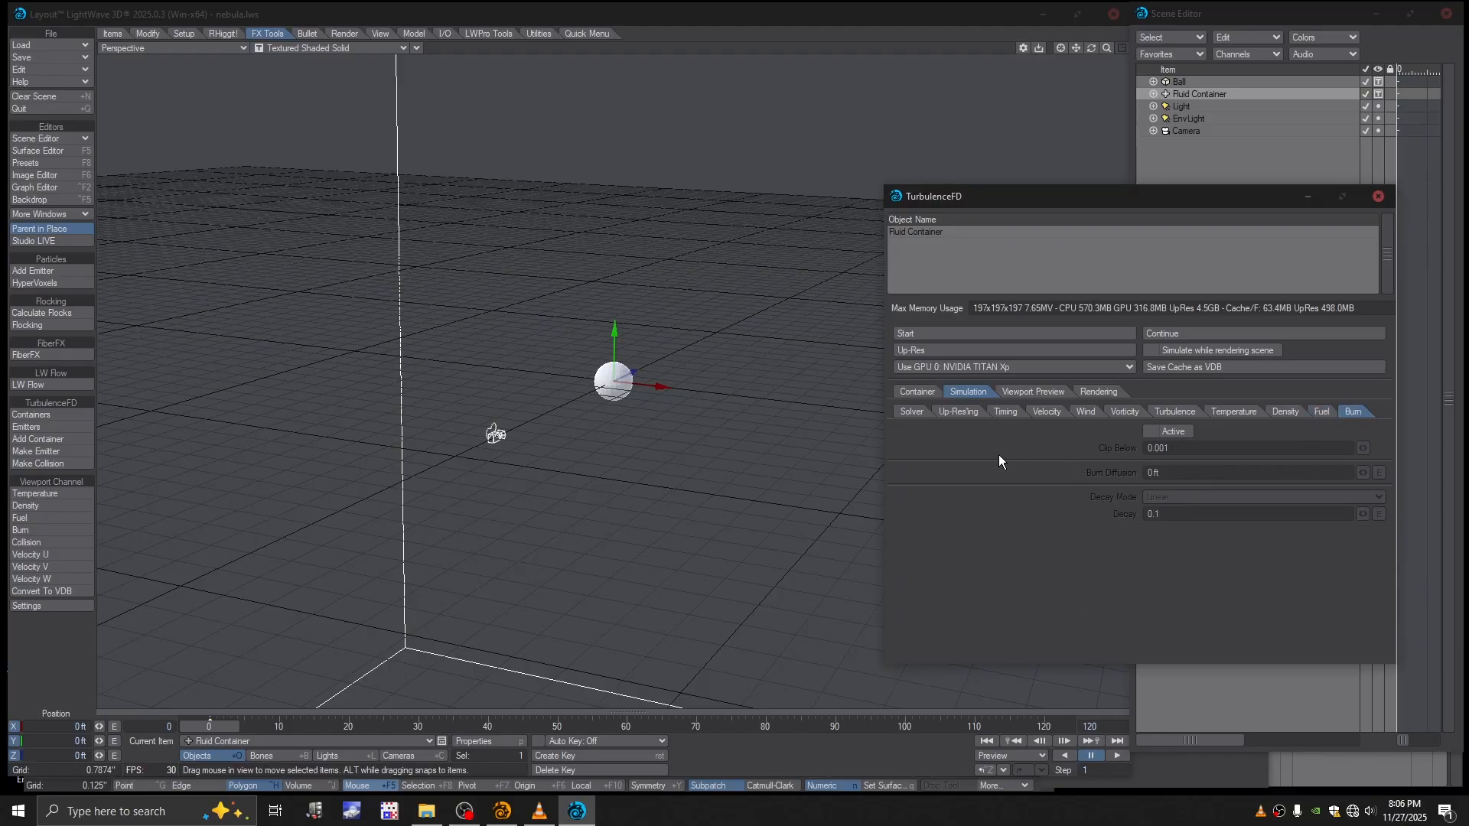
left_click(910, 412)
left_click(1029, 391)
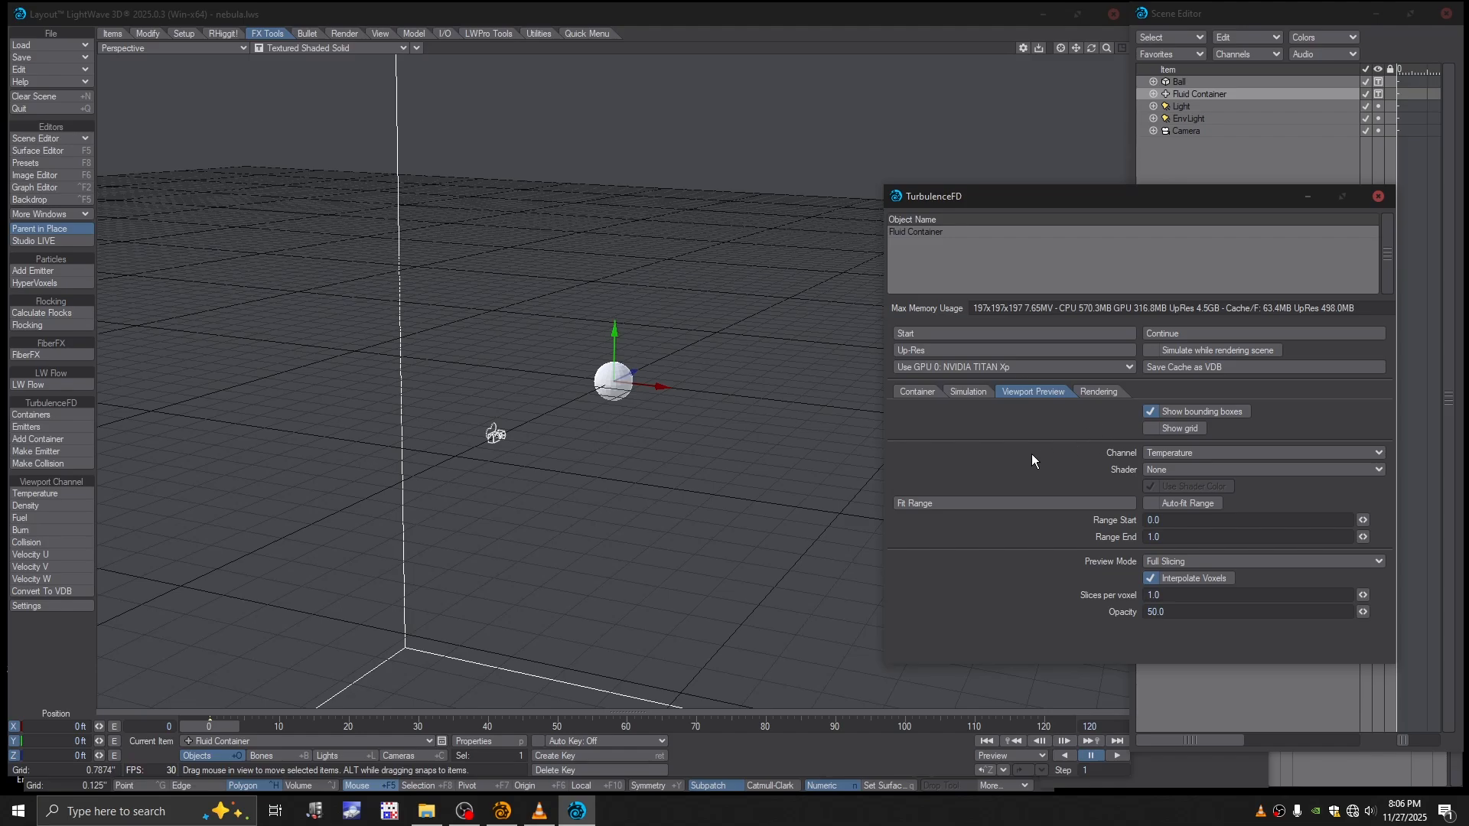
left_click(1180, 453)
left_click(1191, 456)
Step: Set both the smoke shader's mapping channel and its opacity channel to Density for rendering
left_click(1108, 390)
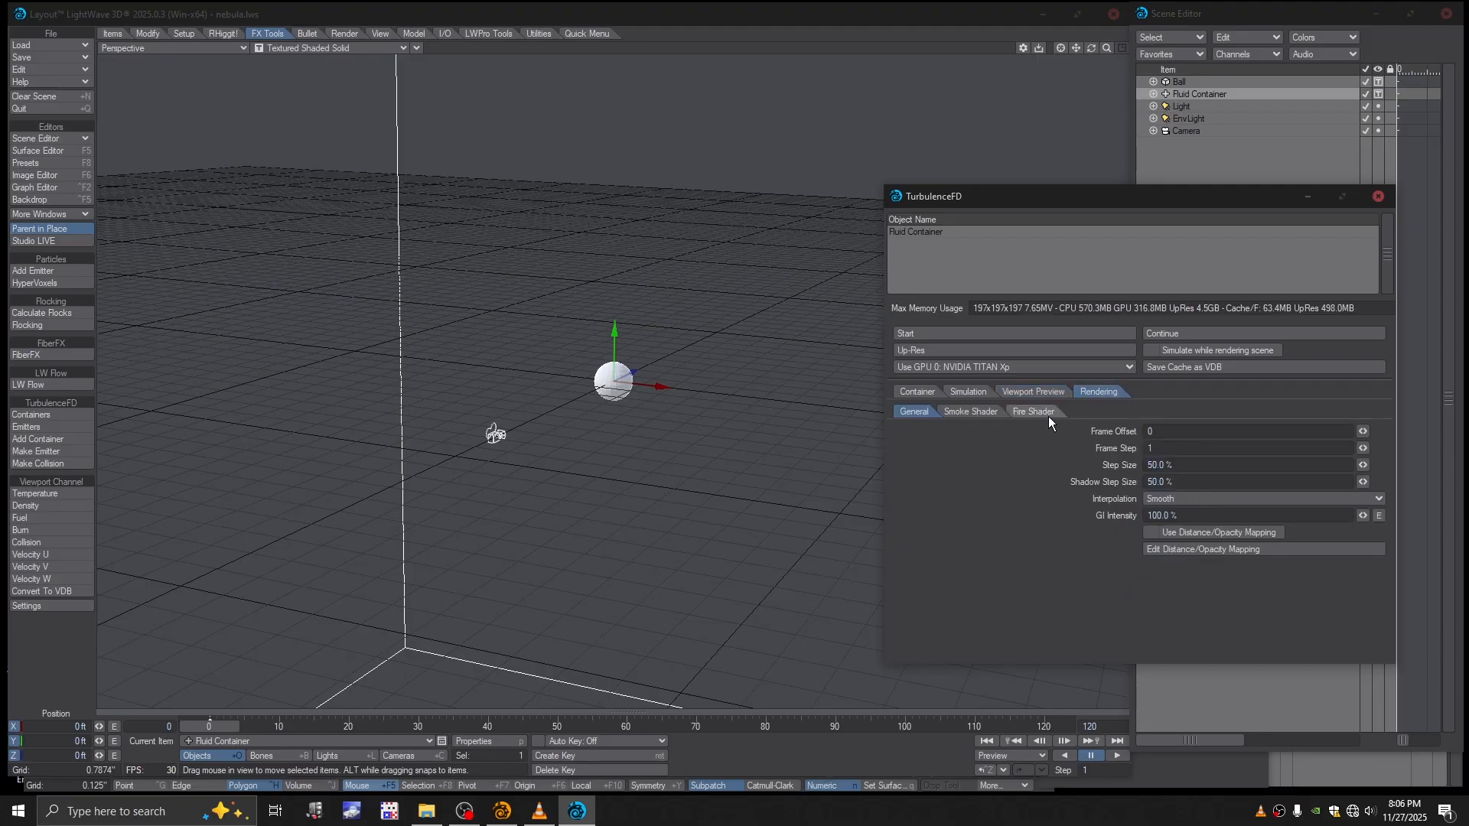
left_click(962, 413)
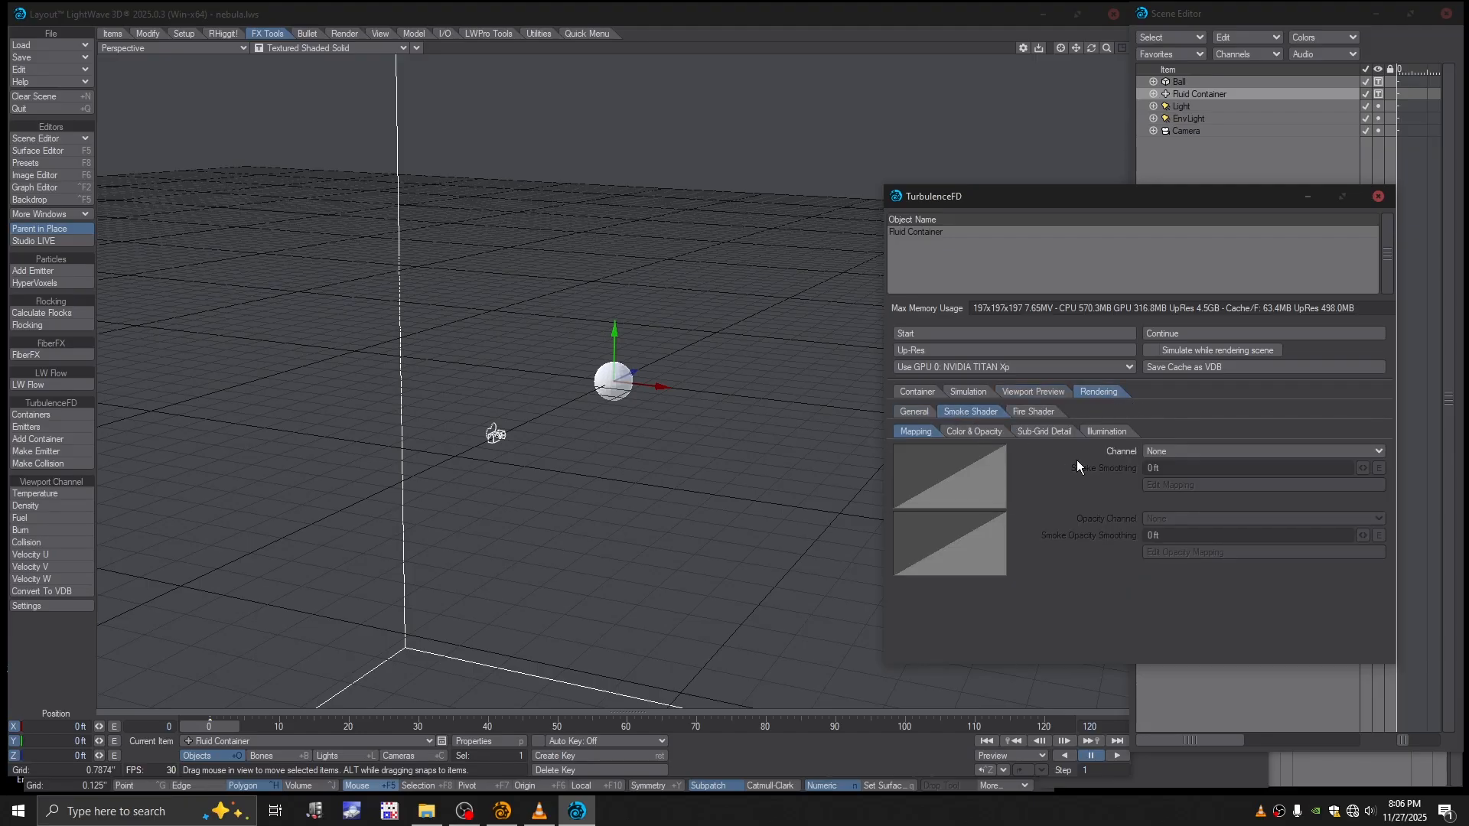
left_click(1178, 453)
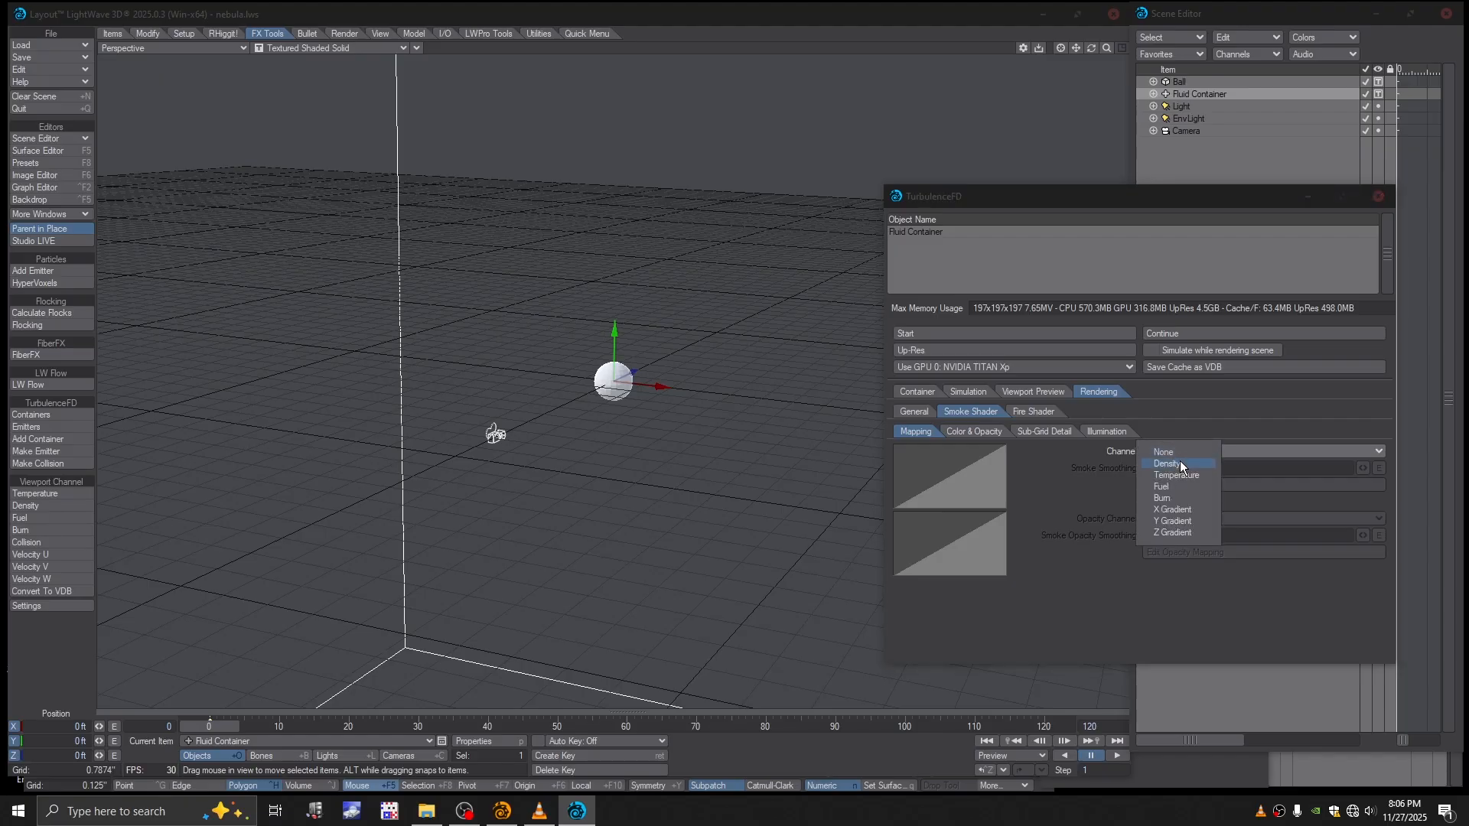
left_click(1179, 463)
left_click(1177, 520)
left_click(1181, 526)
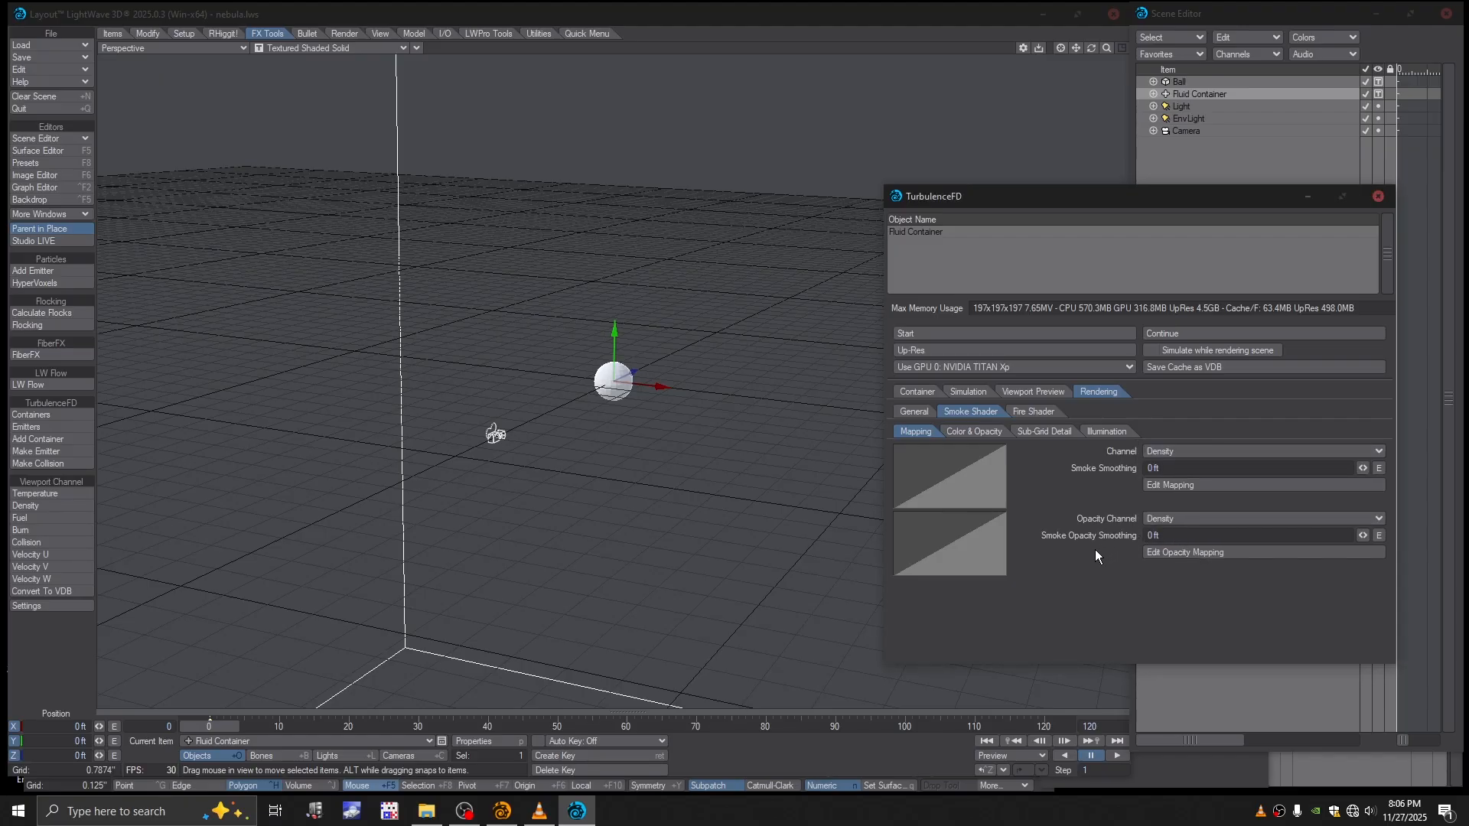
Step: Set the smoke shader's thickness to 500
left_click(971, 432)
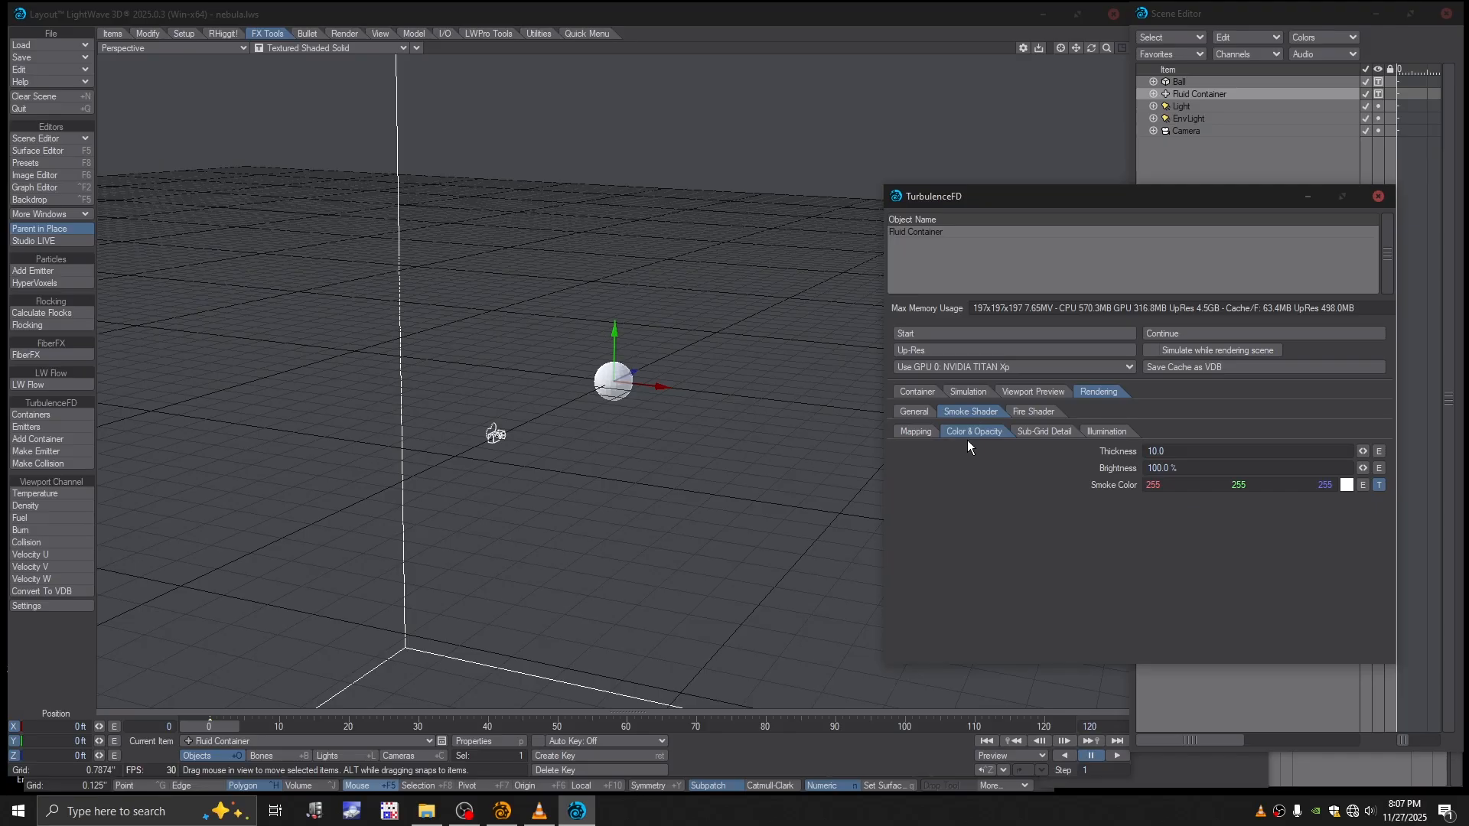
left_click(1157, 452)
key("BackSpace")
type("500")
Step: Open the smoke color's gradient texture and give its start key a green color
left_click(1377, 485)
left_click_drag(1047, 258, 1037, 256)
key("alt+Tab")
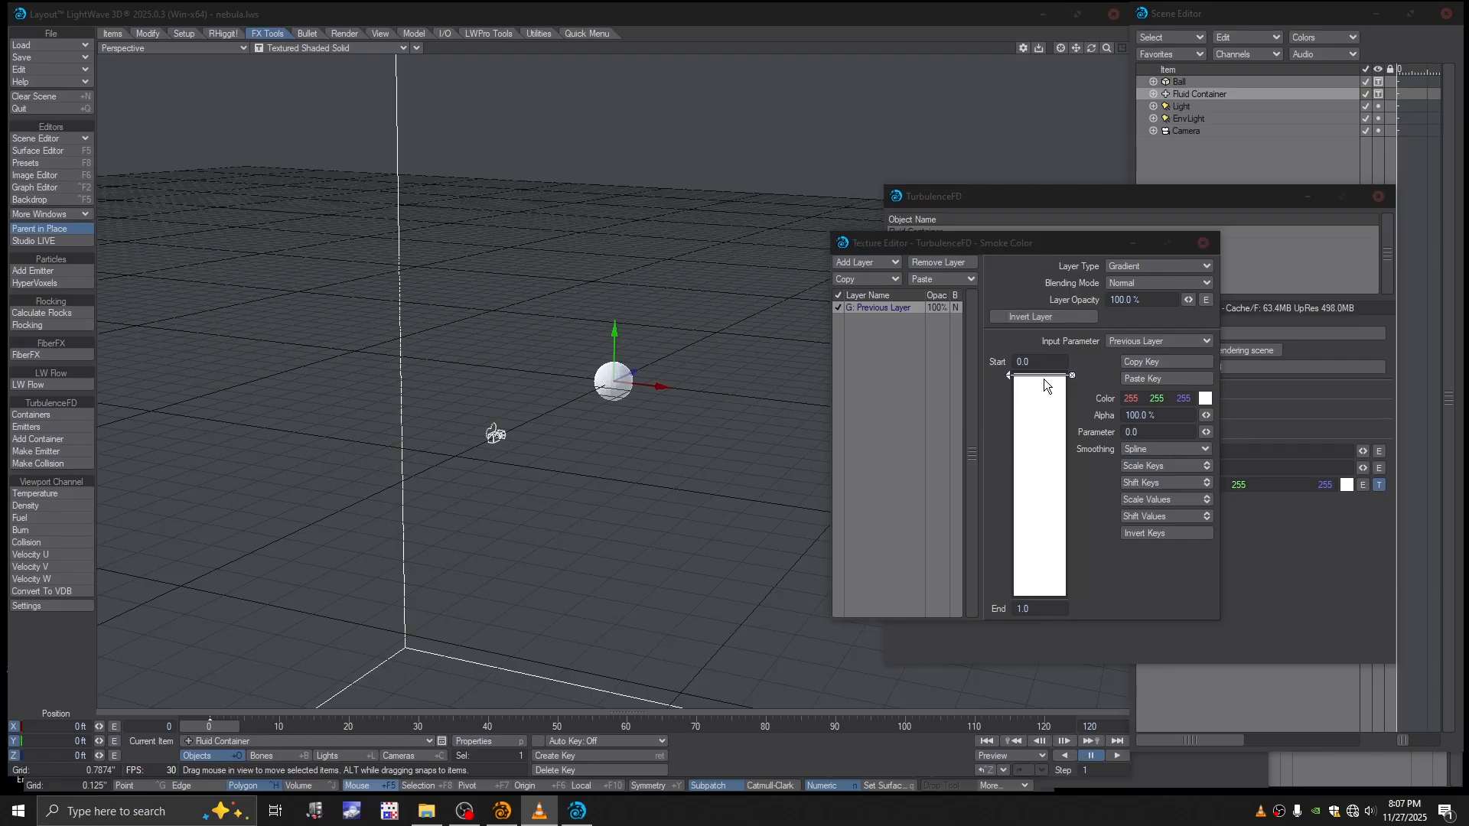
left_click(1044, 373)
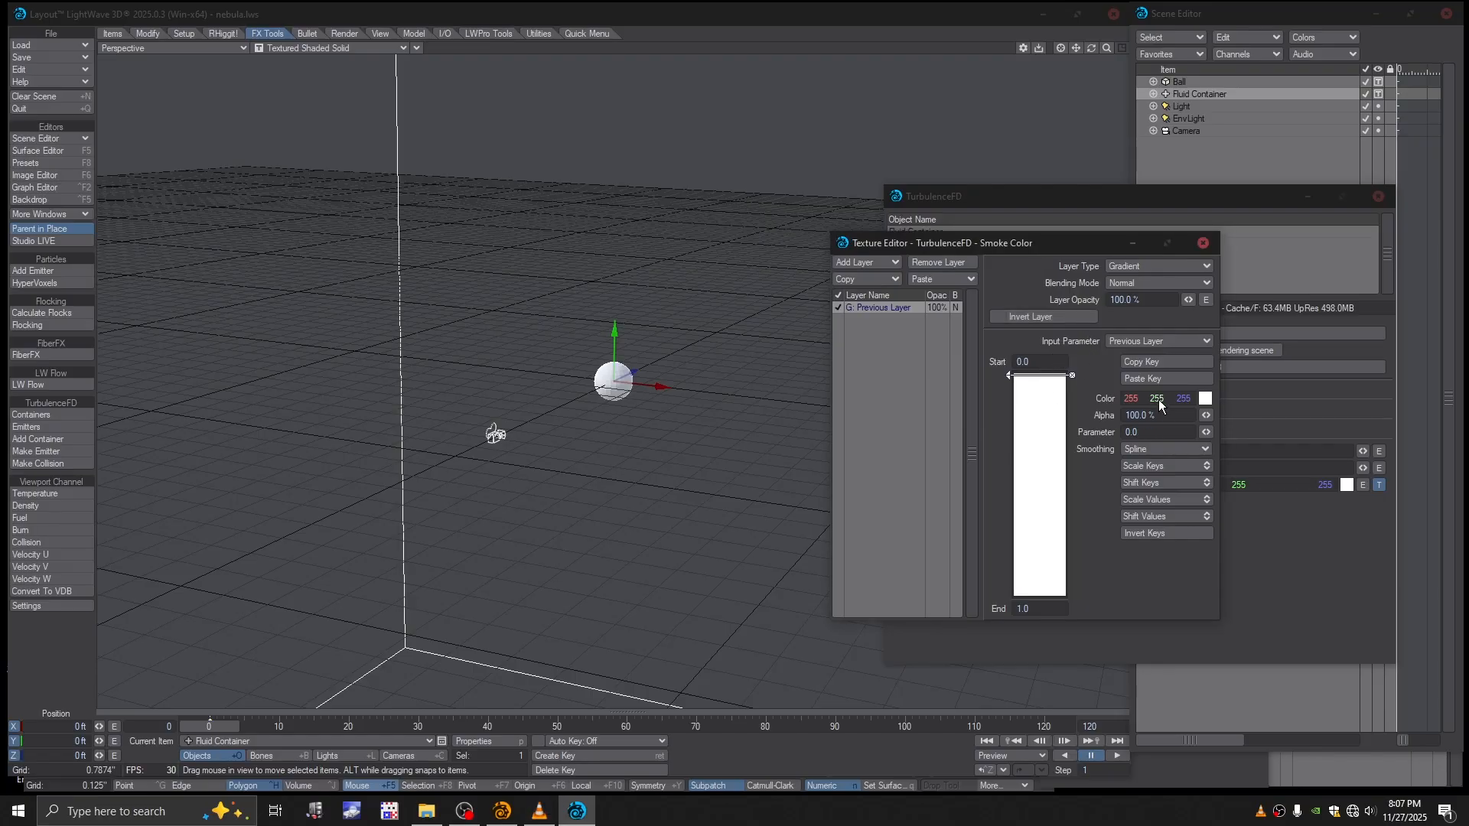
left_click(1207, 398)
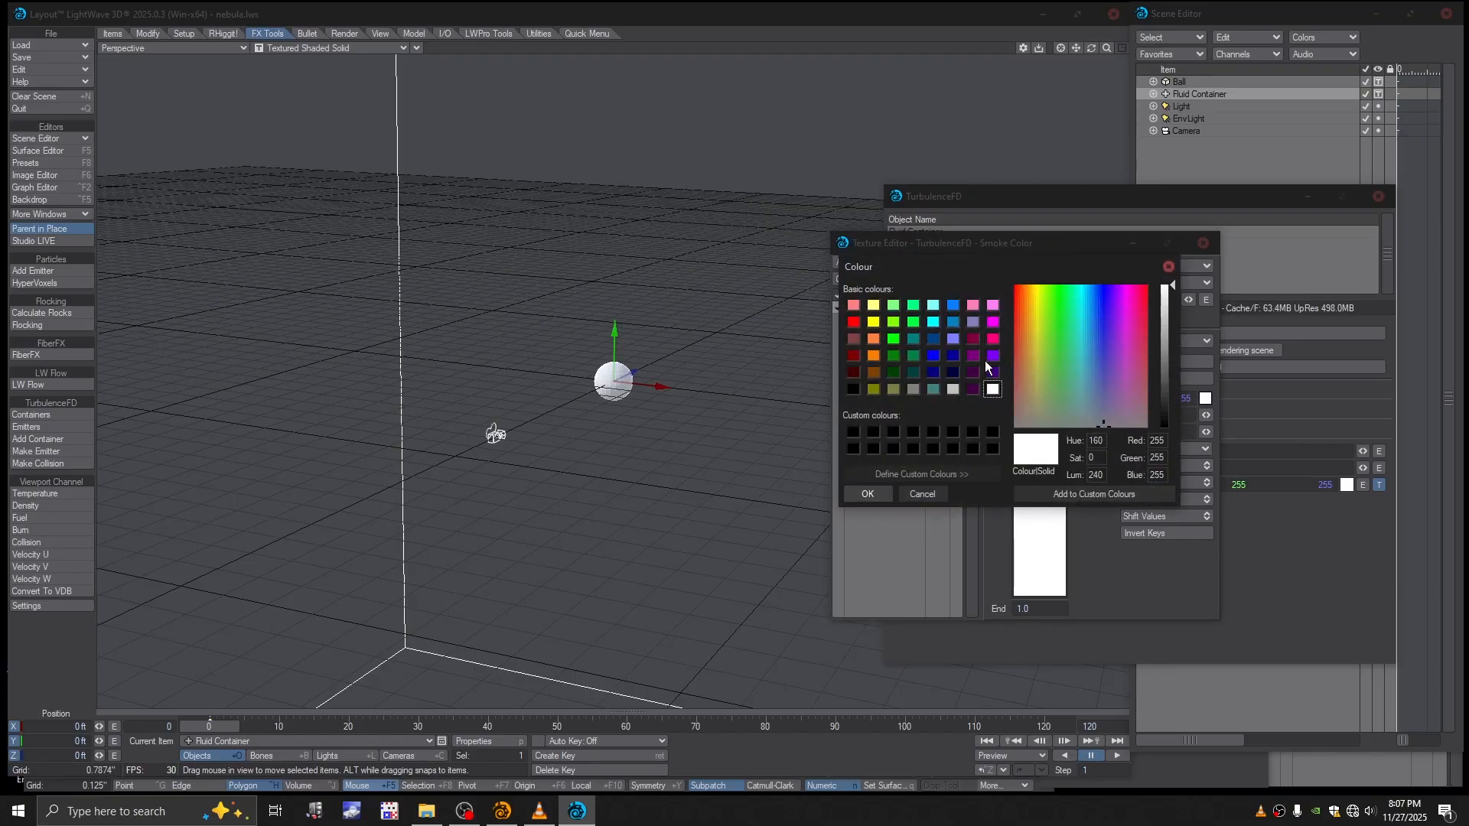
left_click(893, 356)
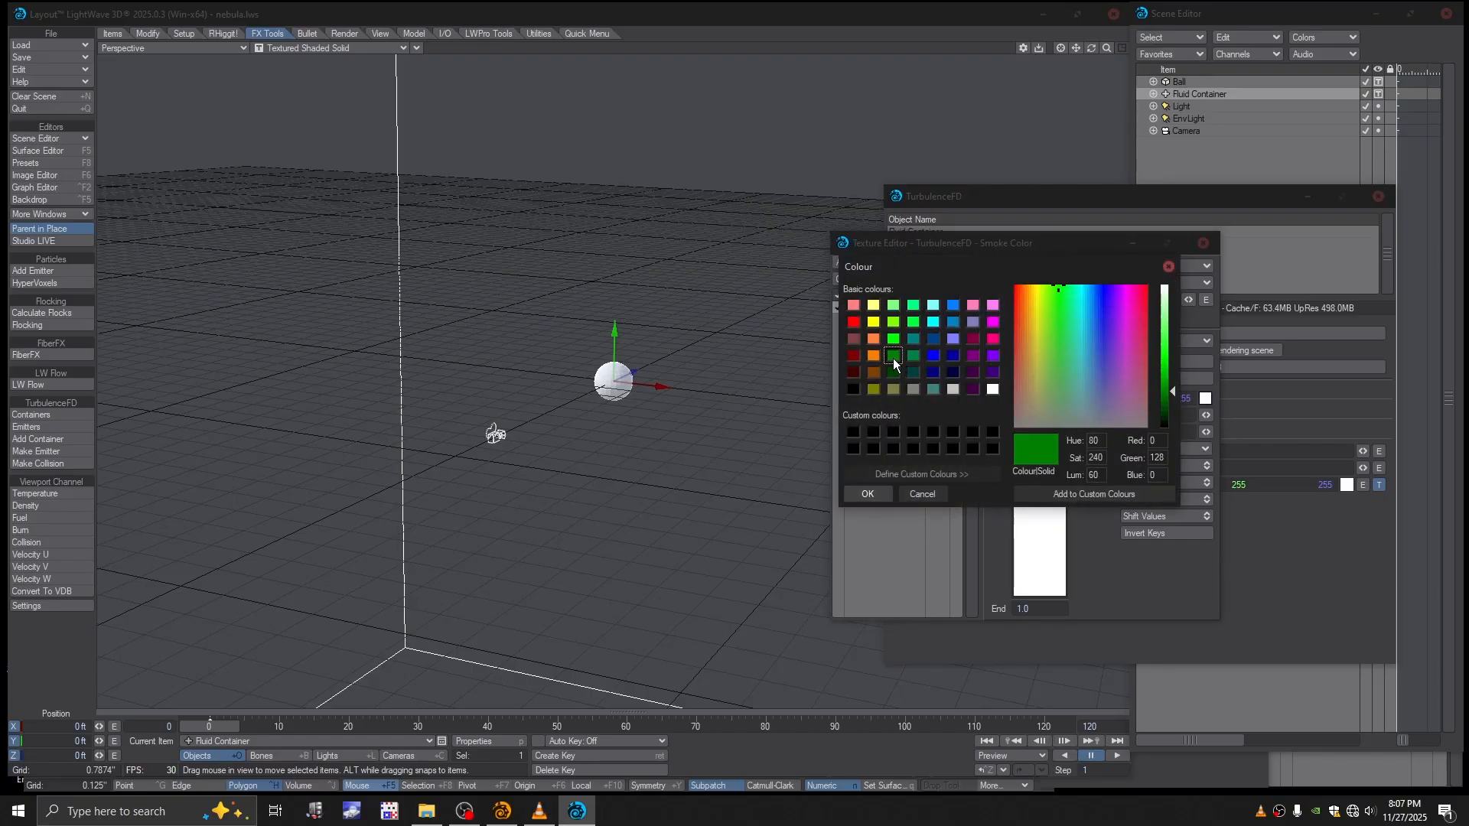
left_click(869, 493)
Step: Adjust the start key's green to 014, 116, 004 and set its parameter to 0
left_click_drag(1127, 398, 1213, 398)
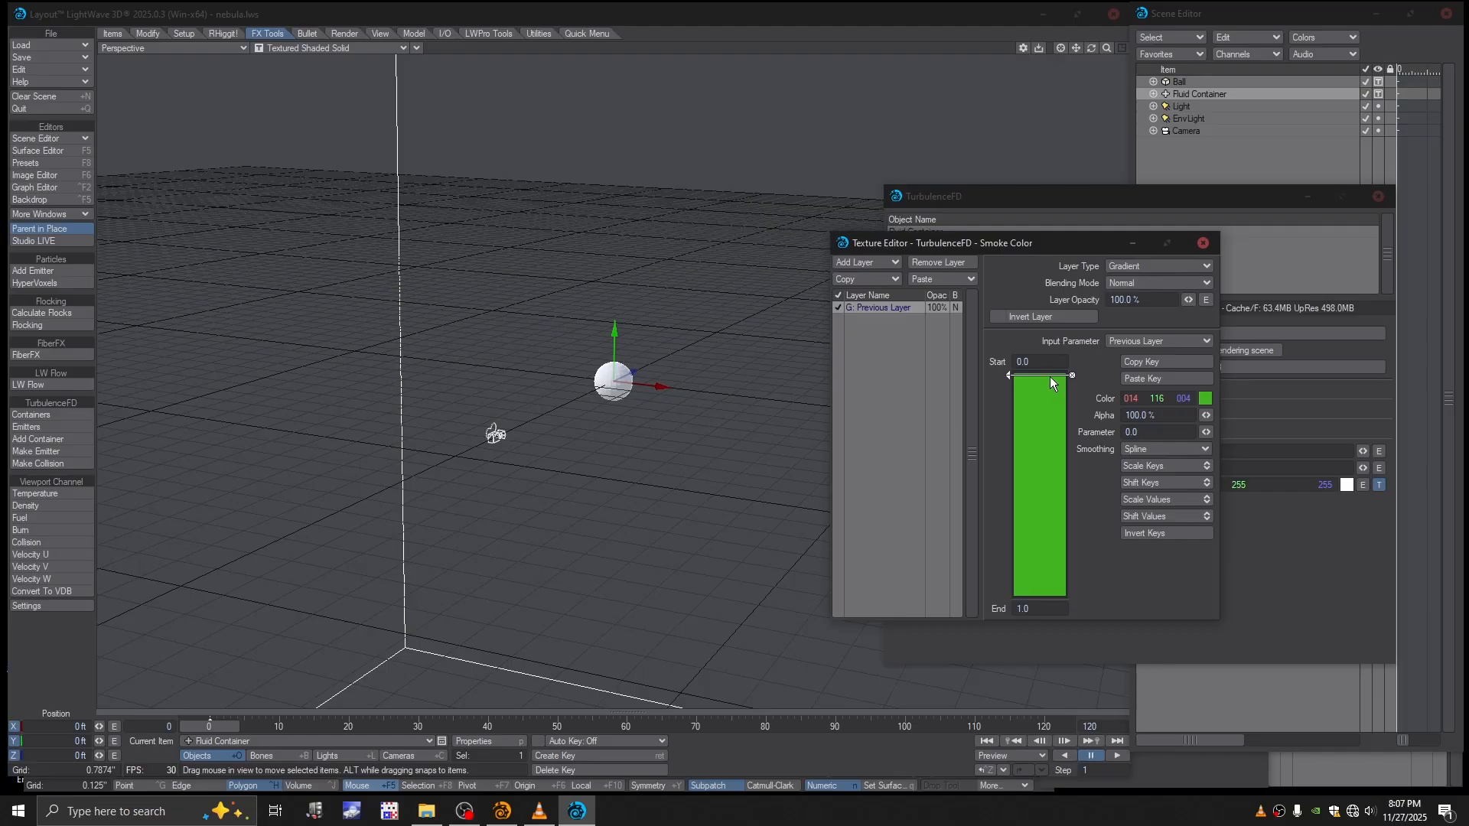
type("35")
left_click(1139, 563)
left_click(1138, 433)
type("0")
key("Return")
Step: Add a second gradient key below the green one, color it red and set its parameter to 0.23
left_click(1042, 423)
left_click(1206, 399)
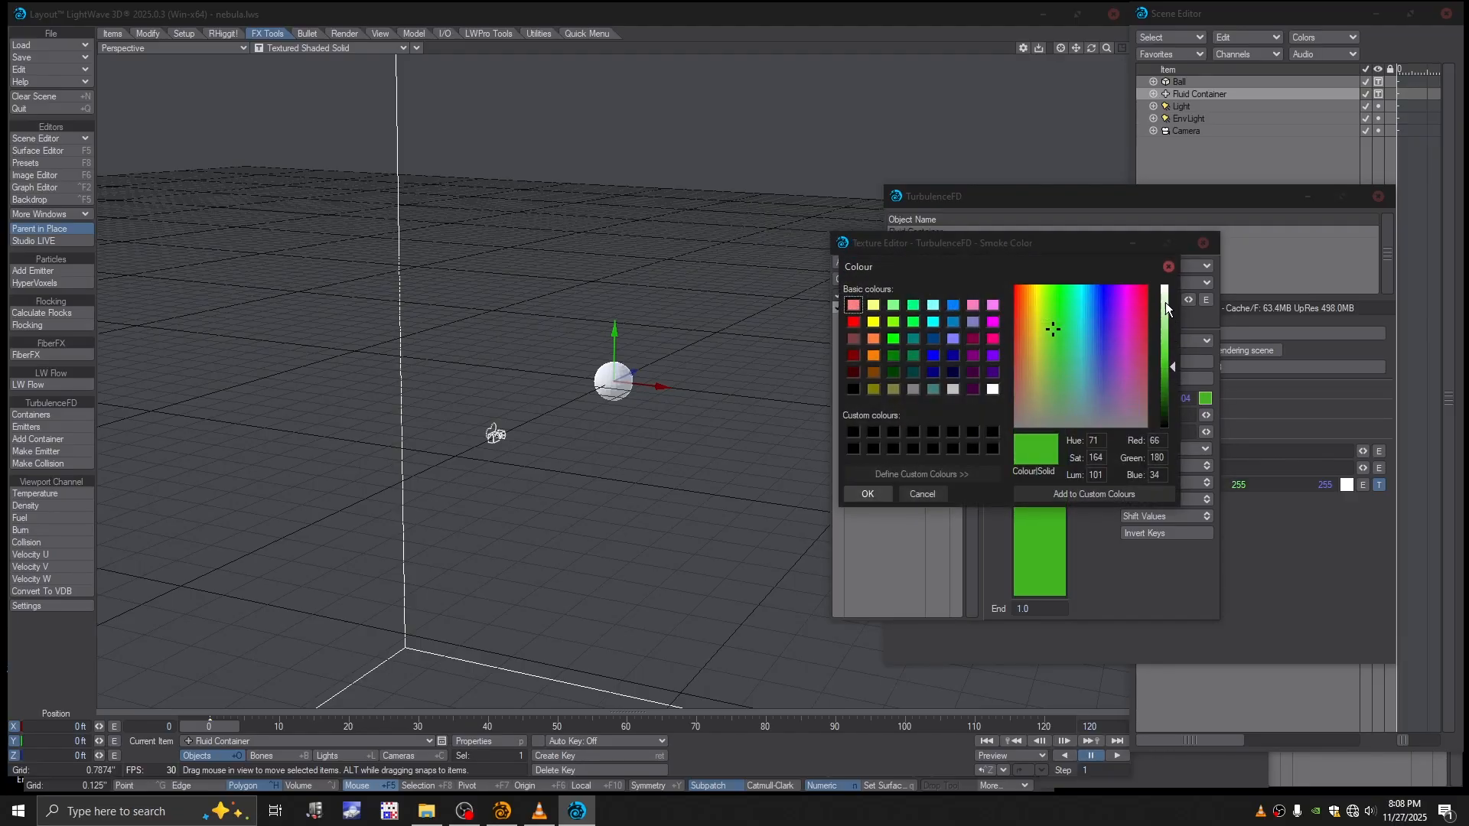
left_click(1142, 288)
left_click(872, 494)
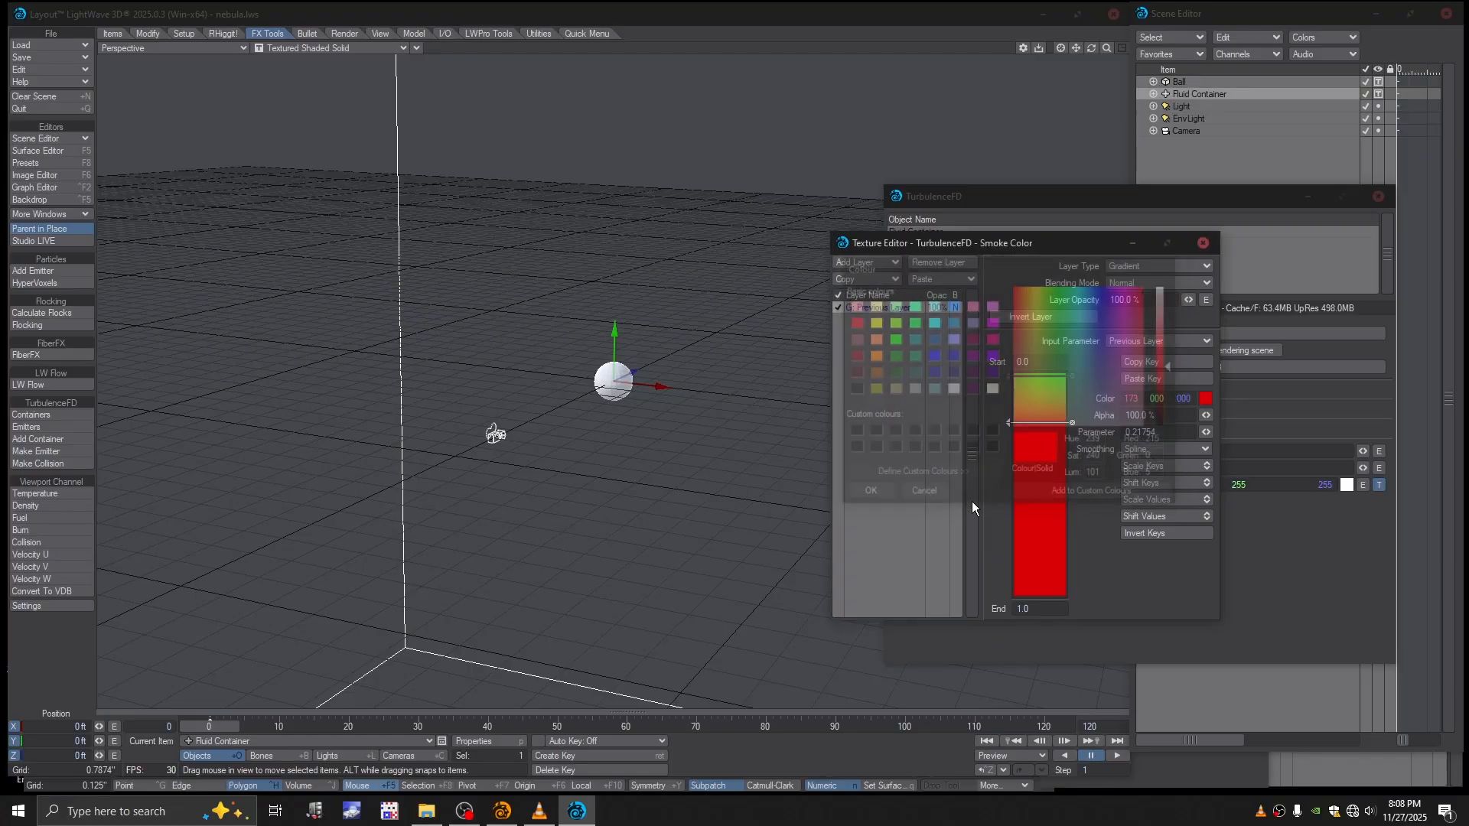
left_click_drag(1137, 433, 1215, 438)
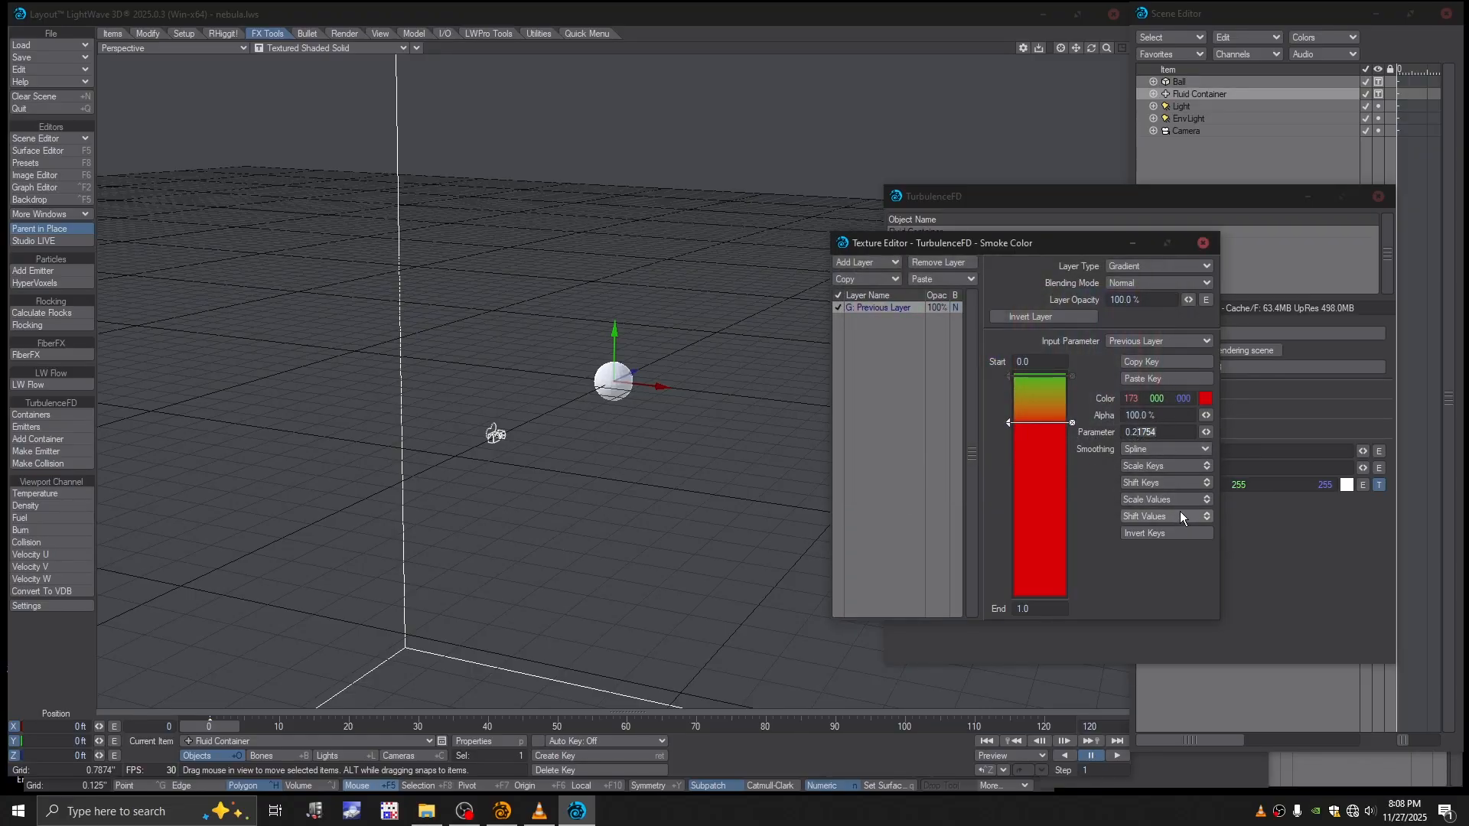
type("3")
key("Return")
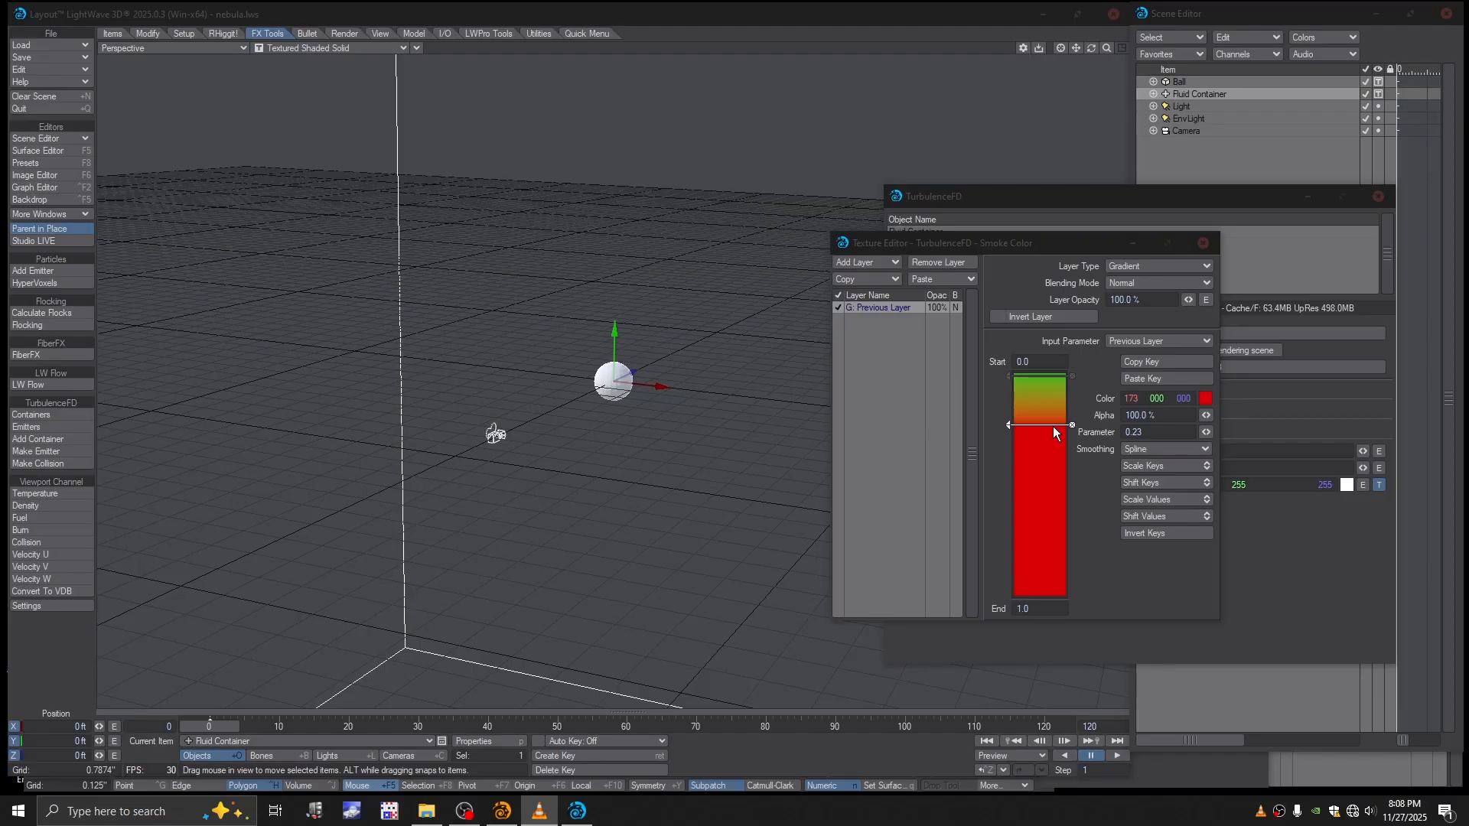
Step: Add a third gradient key below the red one, color it black and set its parameter to 0.66
left_click(1040, 513)
left_click(1206, 399)
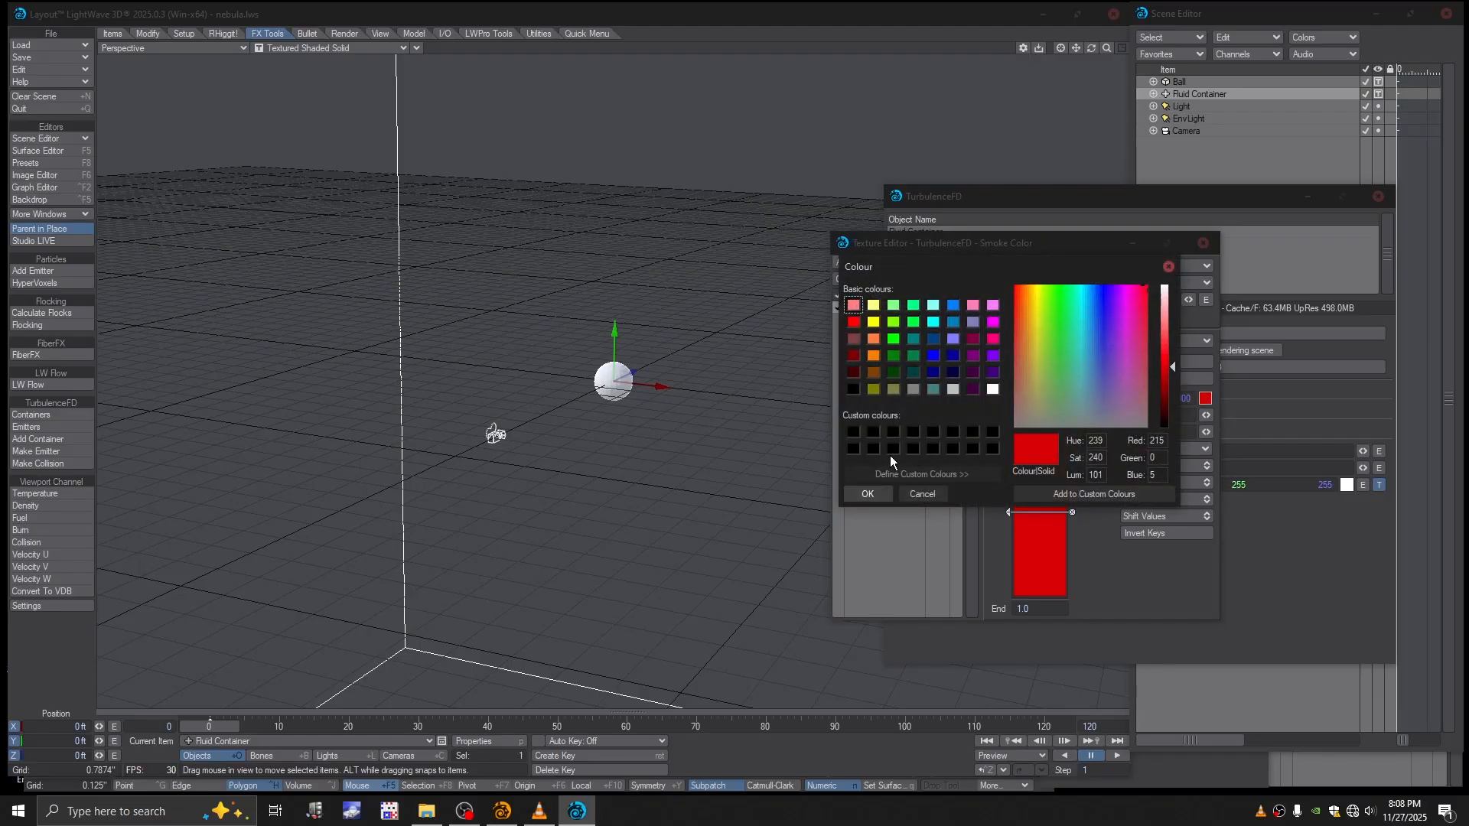
left_click(854, 449)
left_click(868, 494)
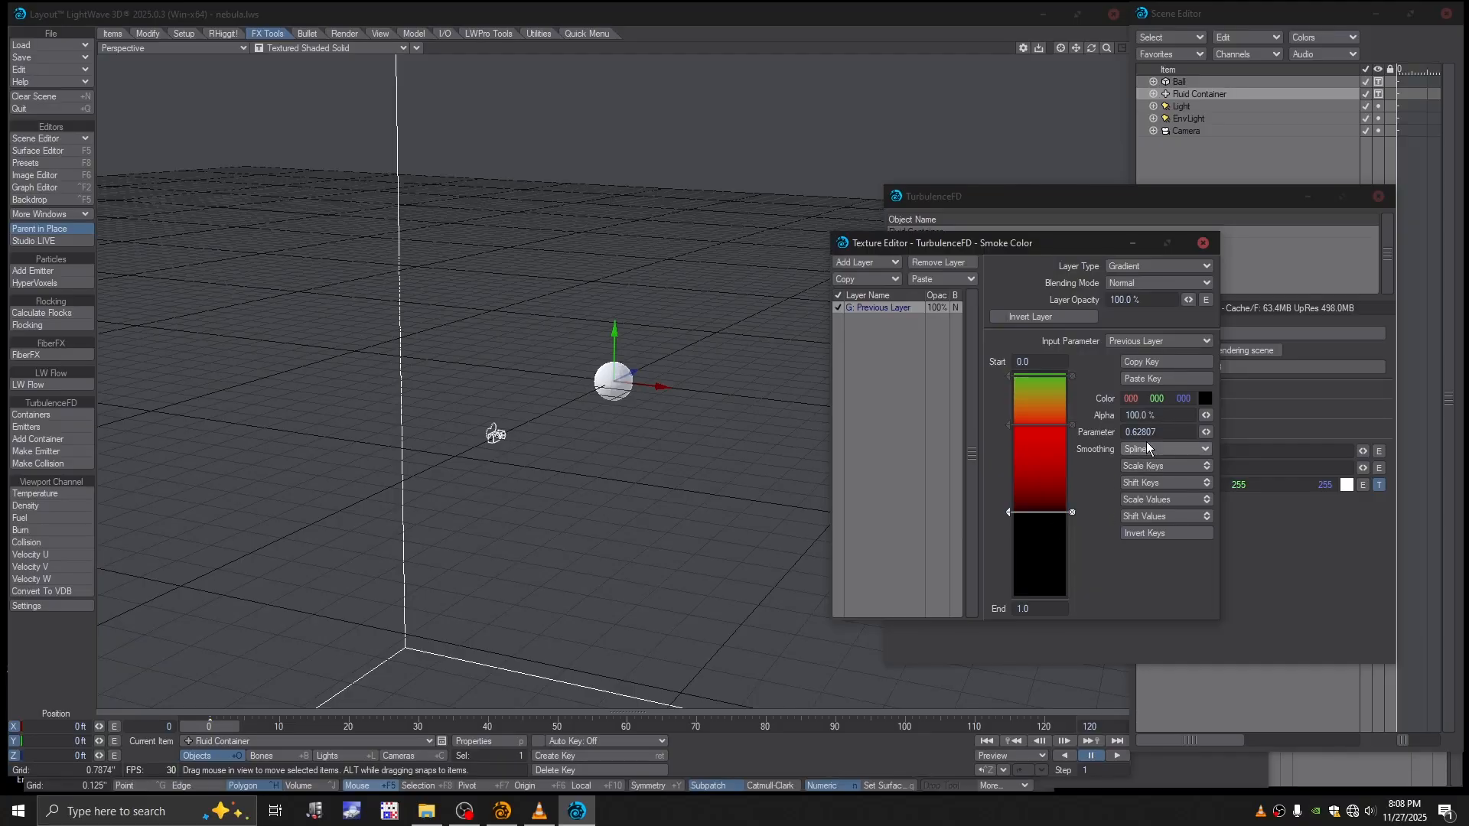
left_click_drag(1139, 433, 1210, 448)
type("66")
key("Return")
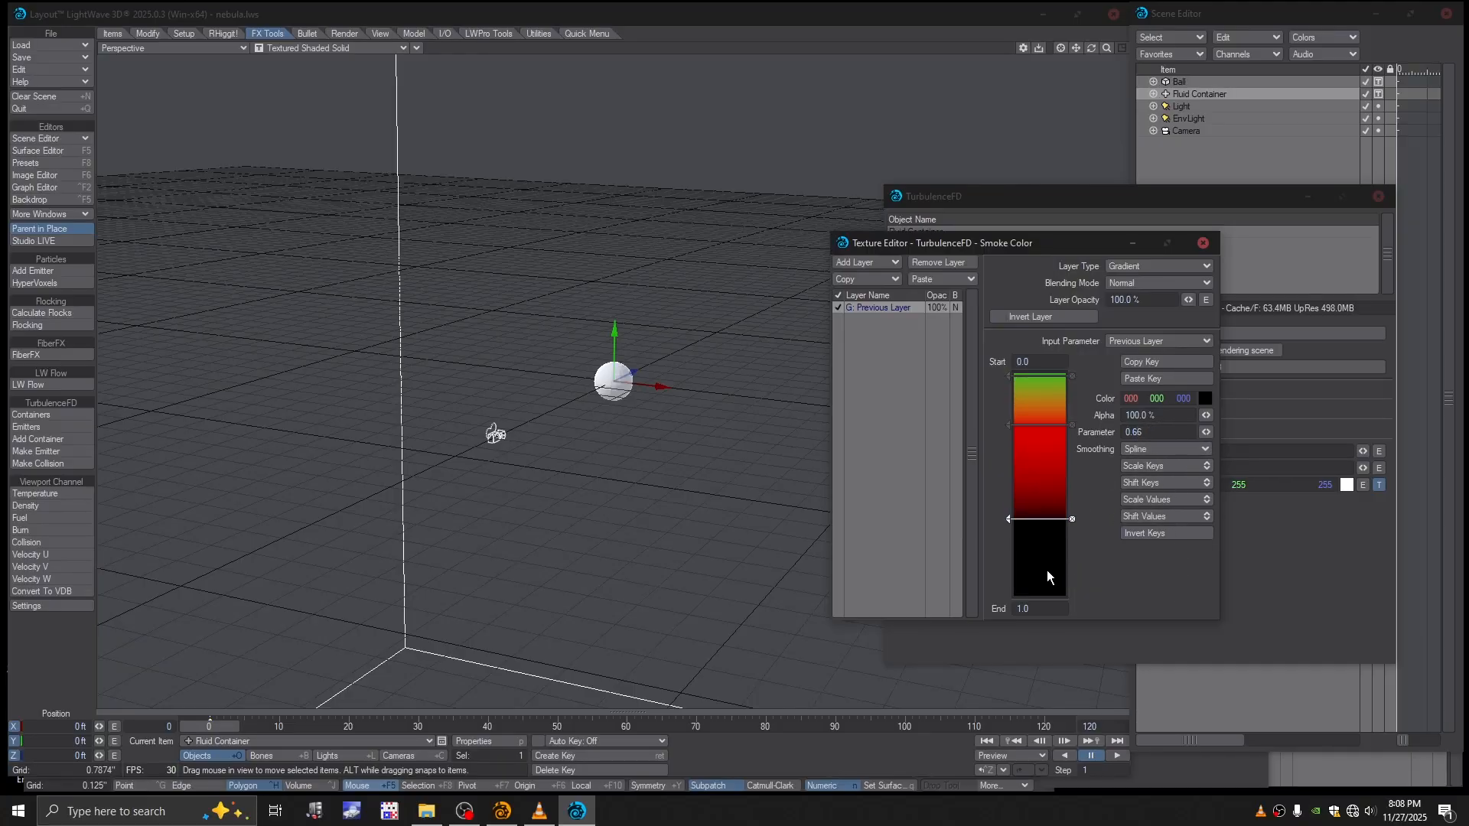
Step: Add a key at the end of the gradient, at parameter 1.0, and color it dark blue
left_click_drag(1041, 585, 1040, 612)
left_click(1206, 400)
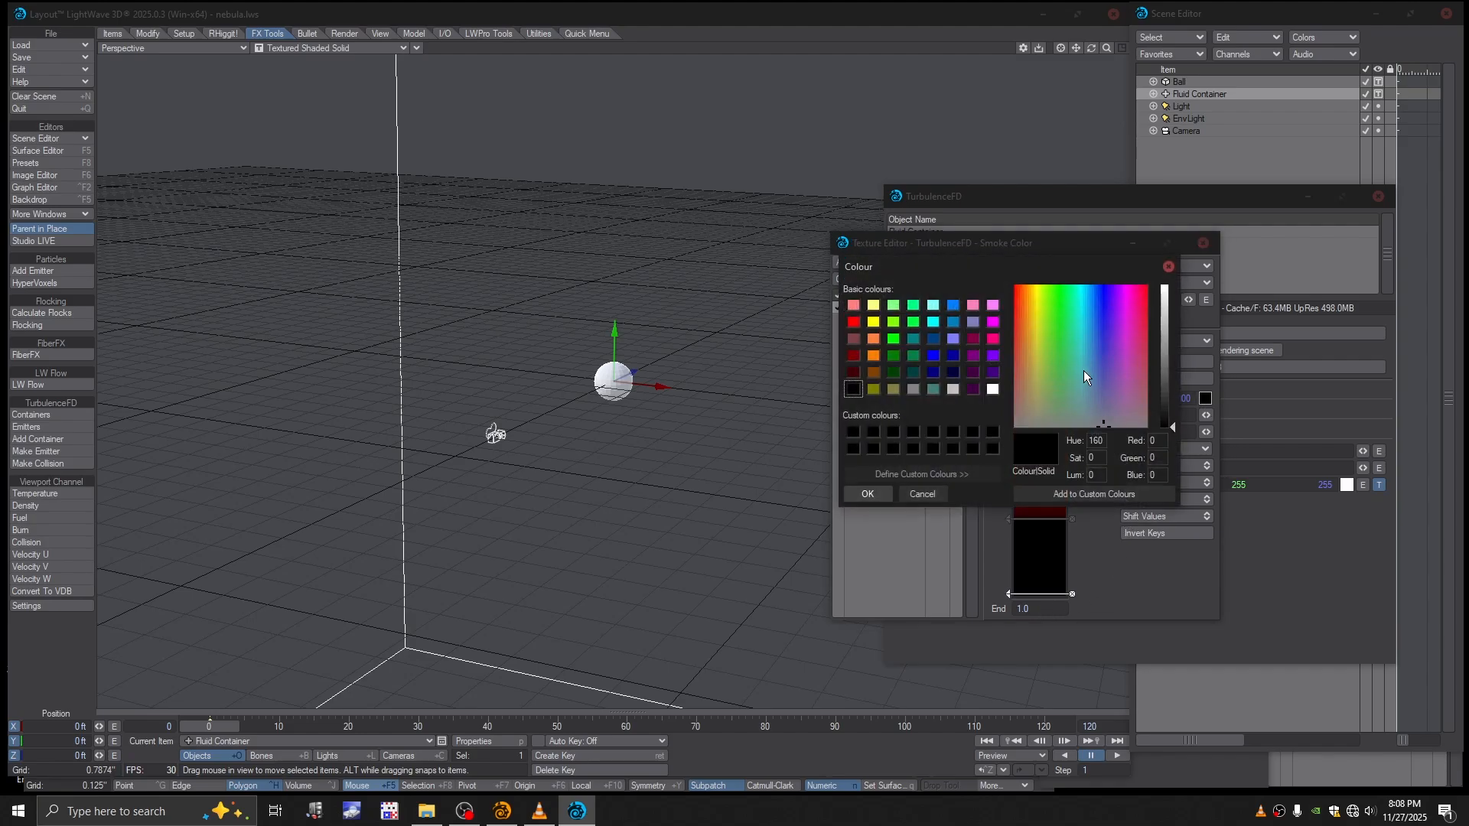
left_click(934, 372)
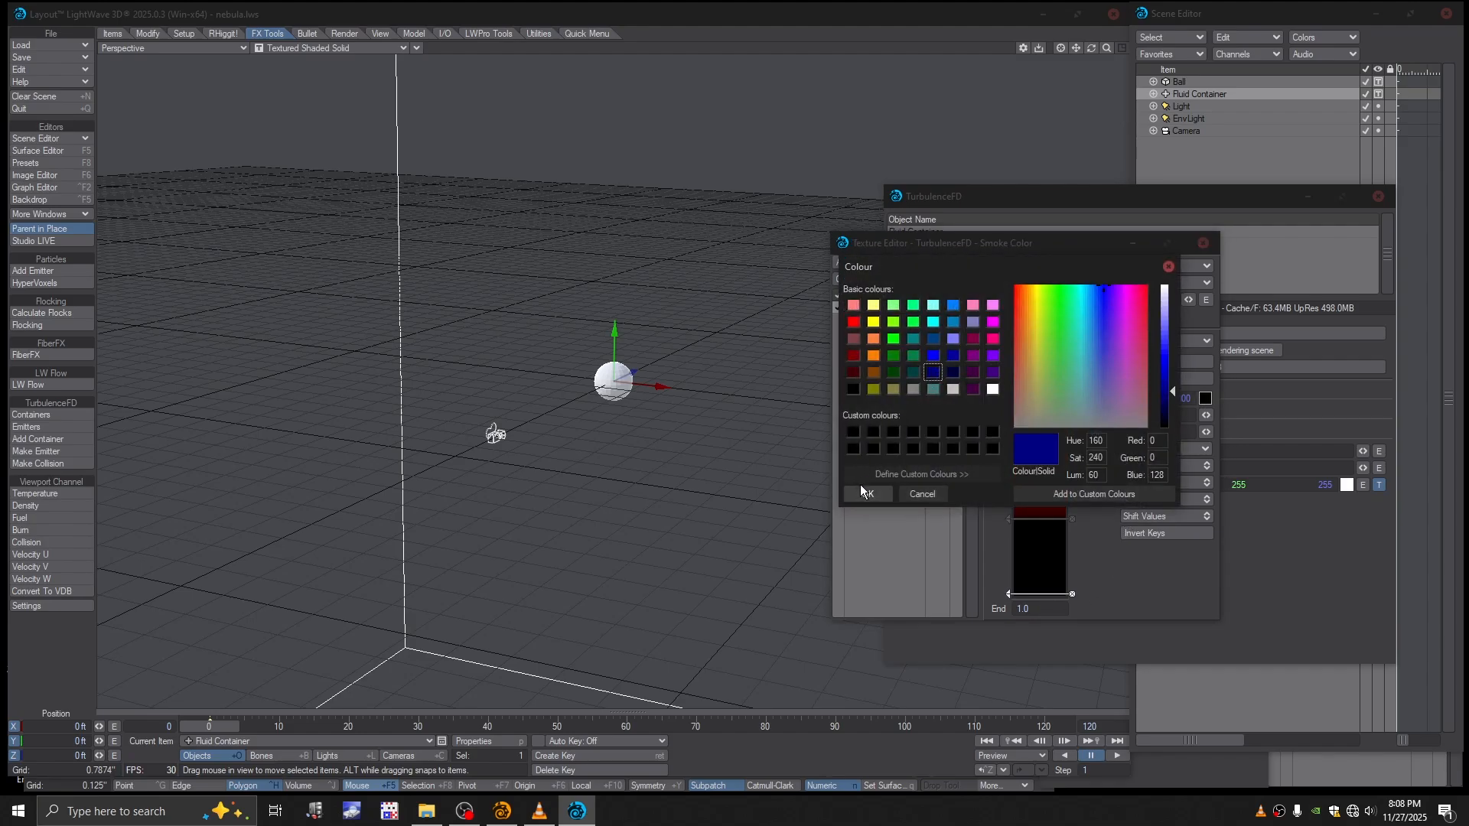
left_click(864, 494)
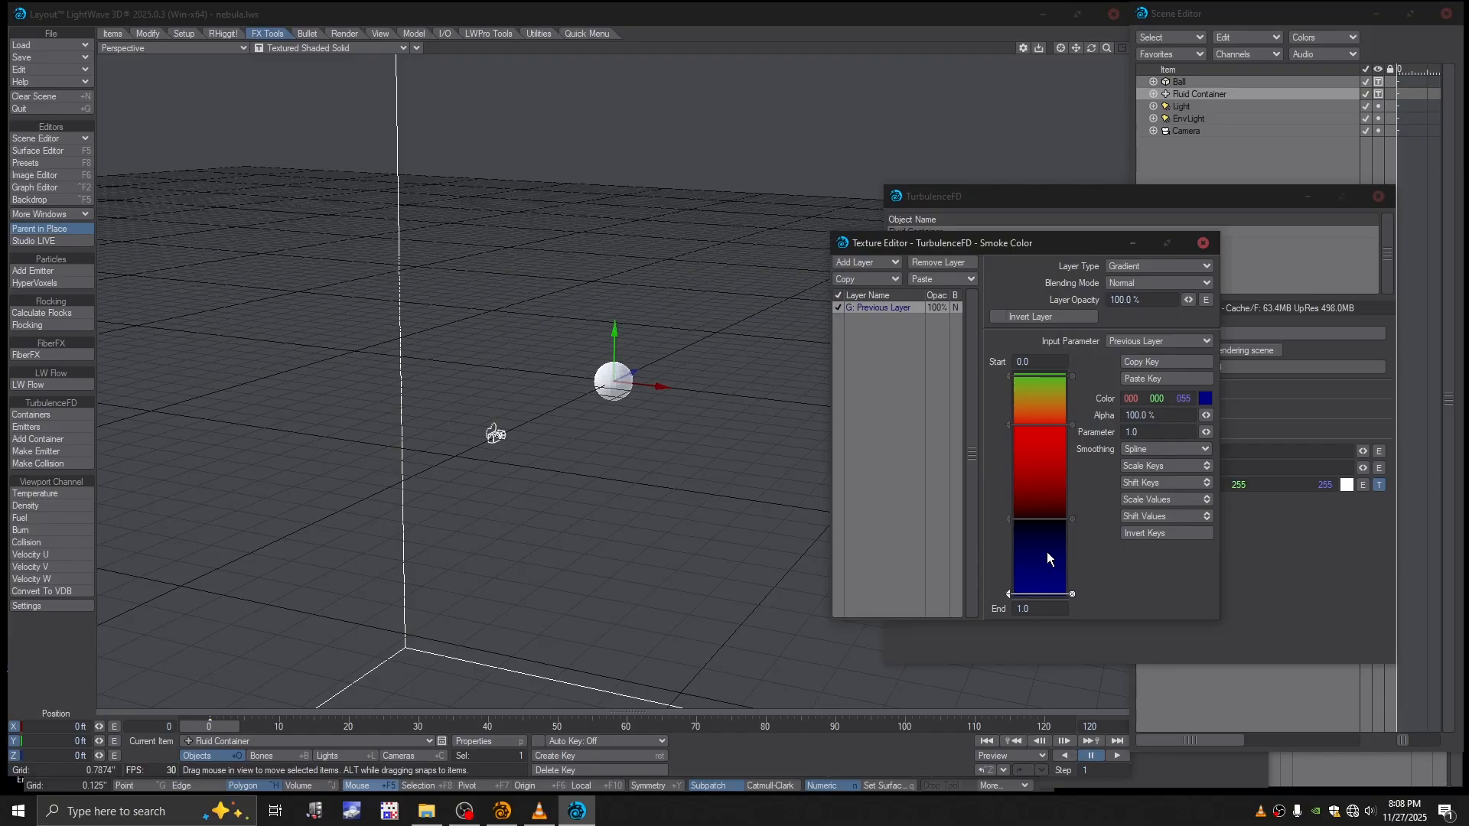
Step: Select the black gradient key and set its parameter to 0.65
left_click(1039, 522)
mouse_move(1040, 519)
left_mouse_down()
mouse_move(1045, 543)
mouse_move(1047, 518)
left_mouse_up()
left_click_drag(1137, 432, 1194, 449)
type("5")
Step: Add another black key between the existing black and blue keys and set its parameter to 0.98
left_click(1036, 570)
left_click(1206, 398)
left_click(854, 452)
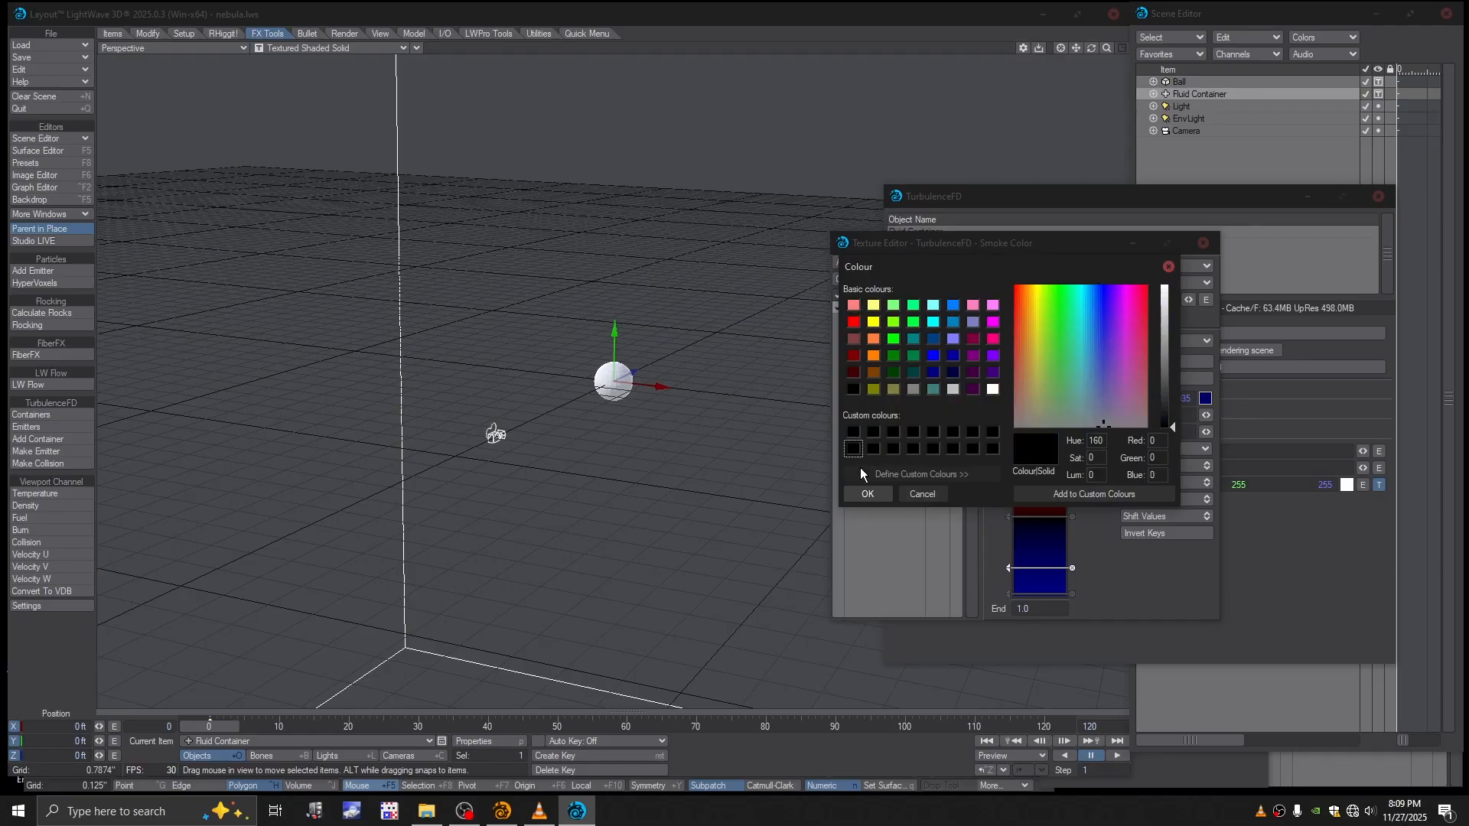
left_click(868, 494)
left_click_drag(1035, 570, 1036, 571)
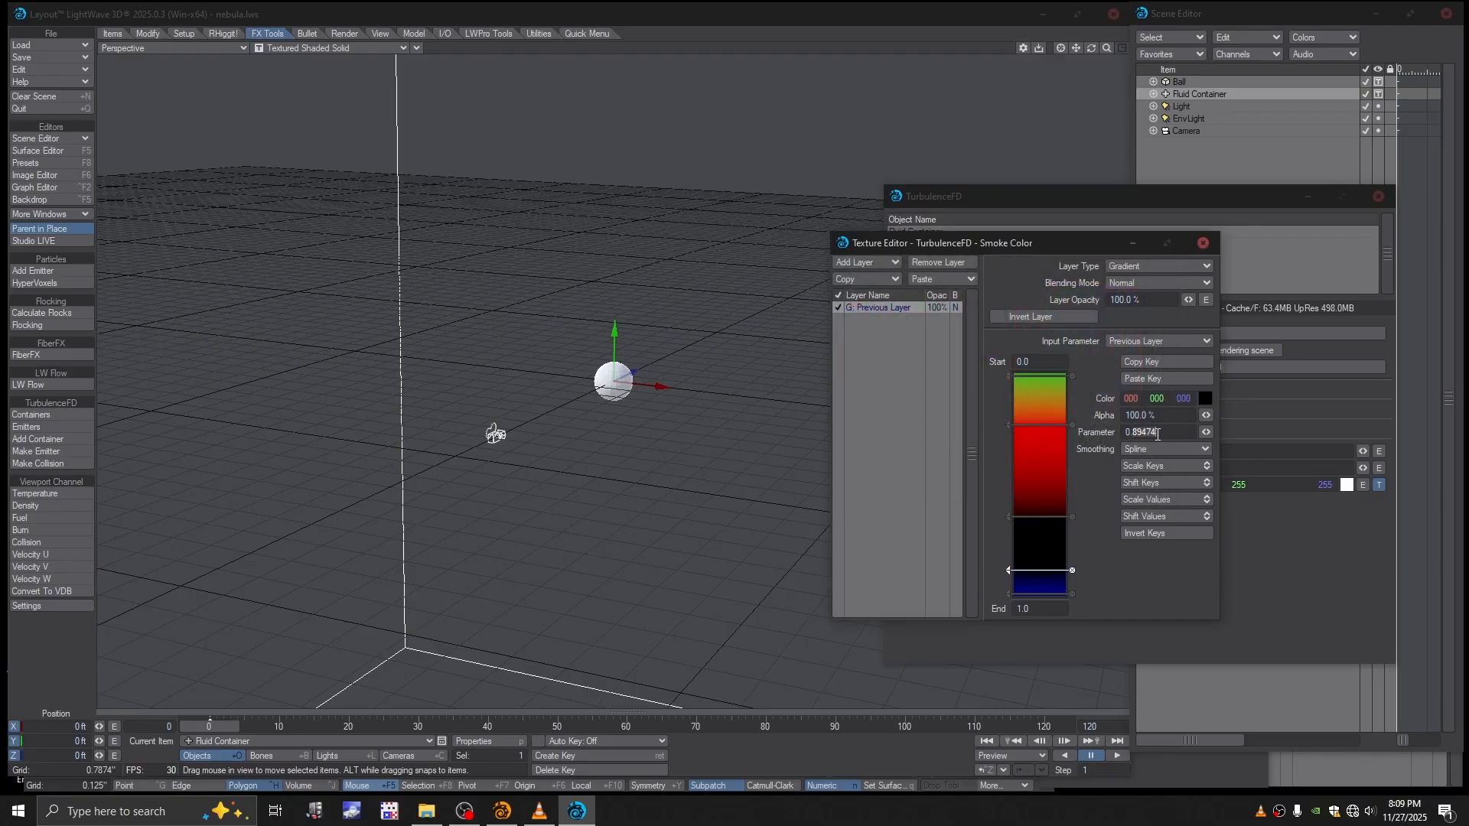
type("98")
key("Return")
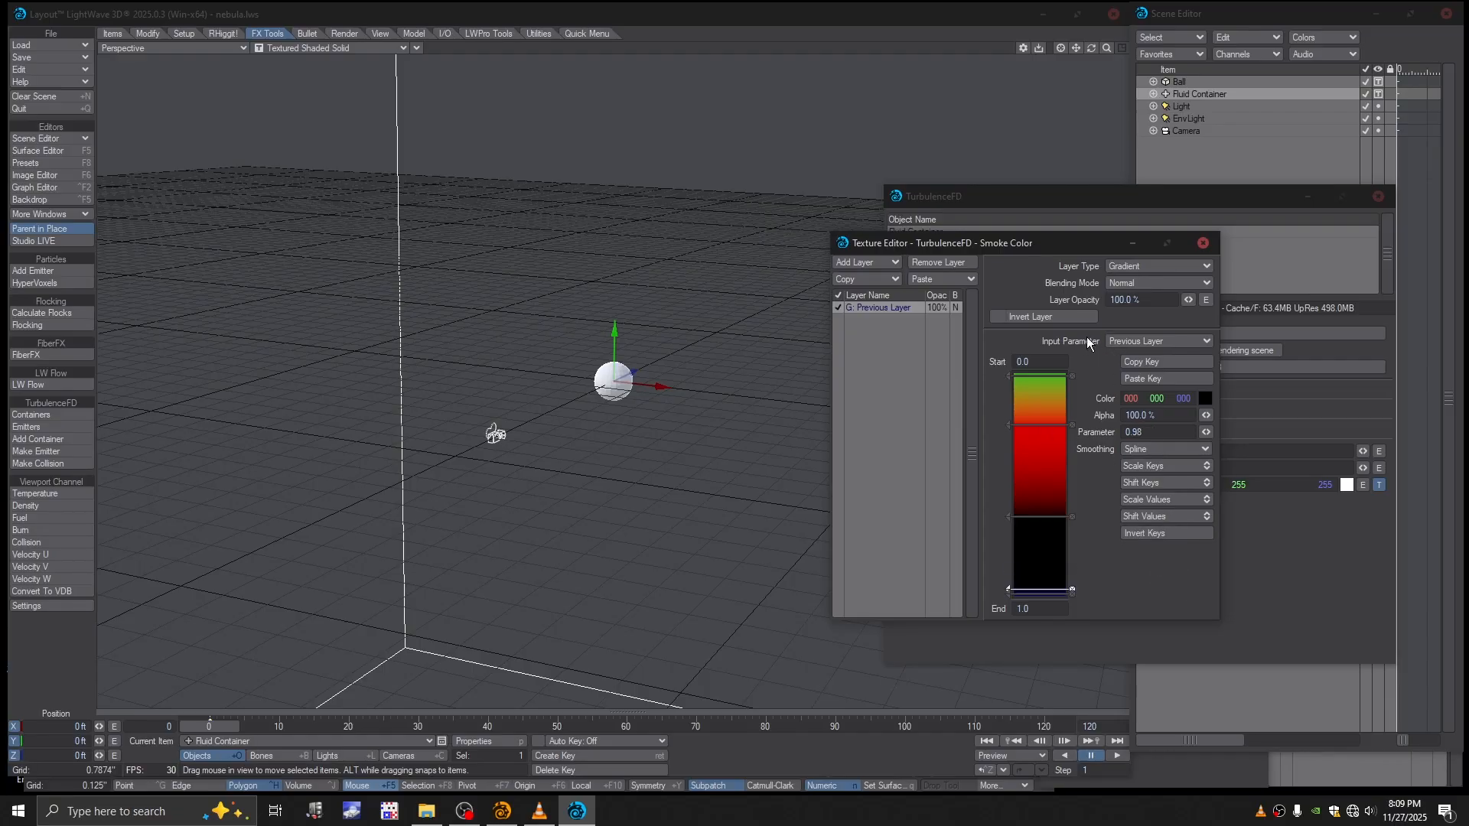
Step: Set the gradient's input parameter to Fluid Channel and close the texture editor
left_click(1144, 342)
left_click(1146, 355)
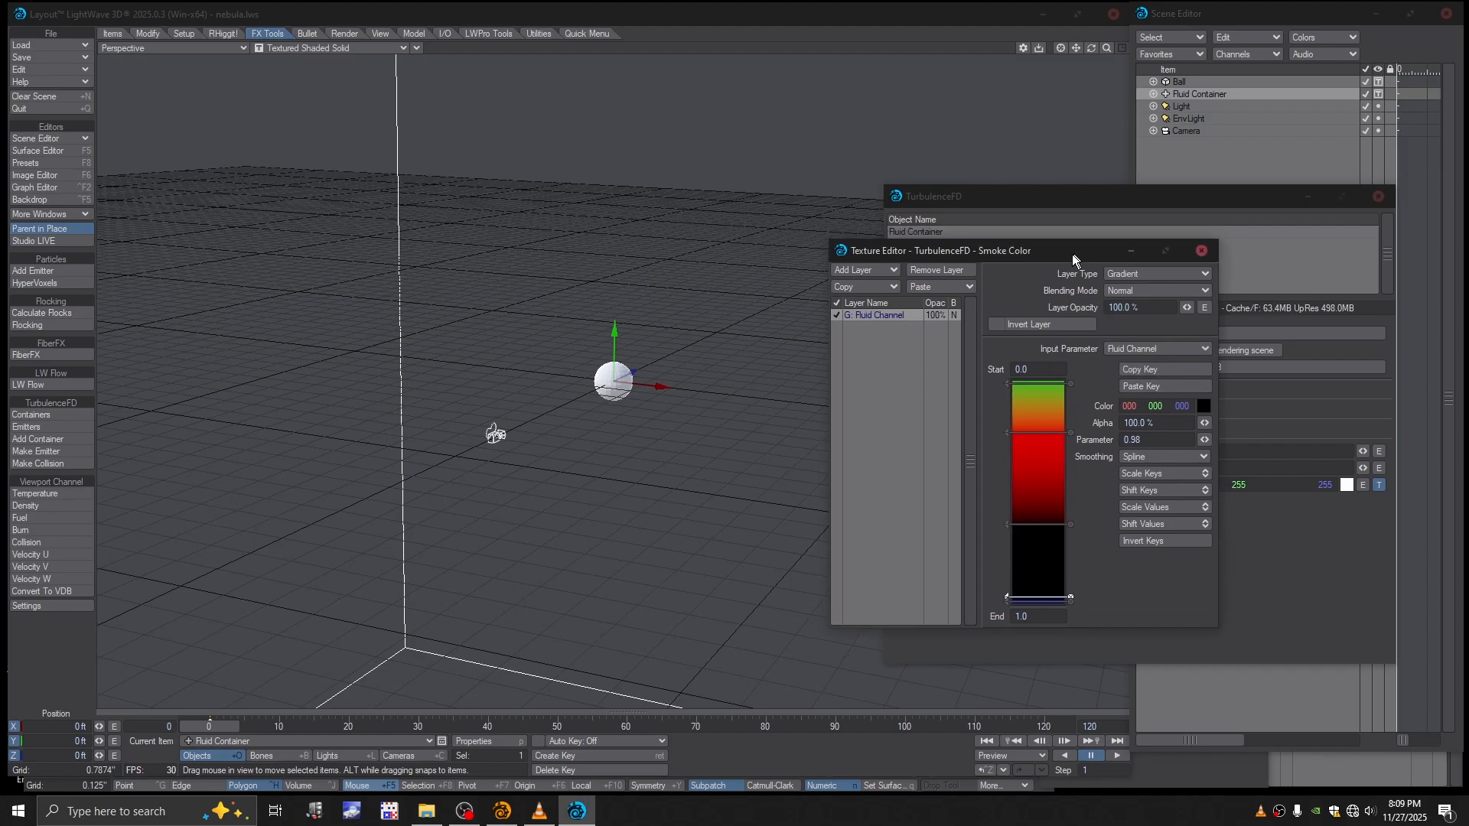
left_click(1203, 242)
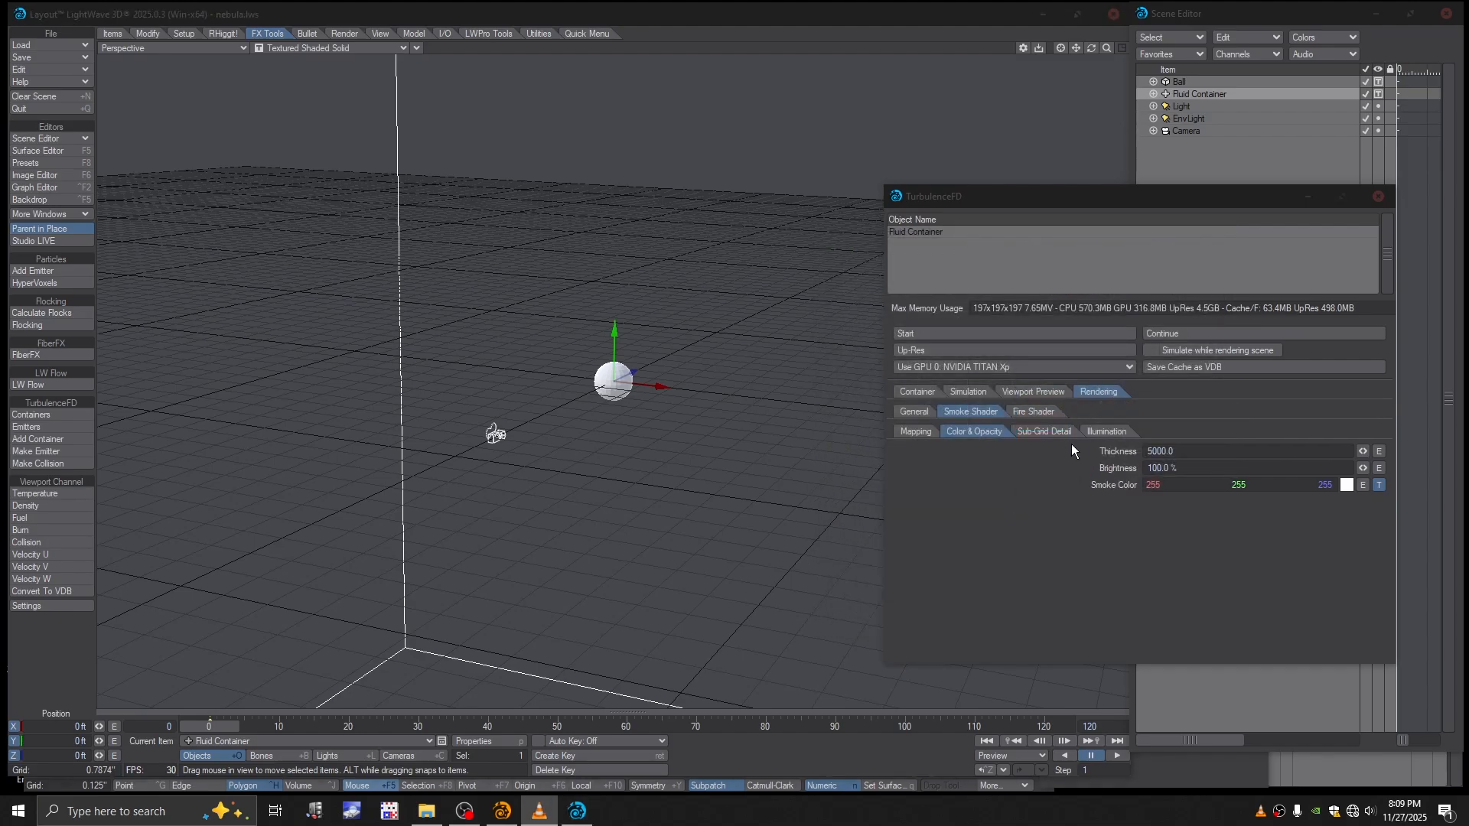
Step: Set the smoke shader's velocity displacement to 1 and check its illumination and mapping settings
left_click(1044, 431)
left_click(1151, 452)
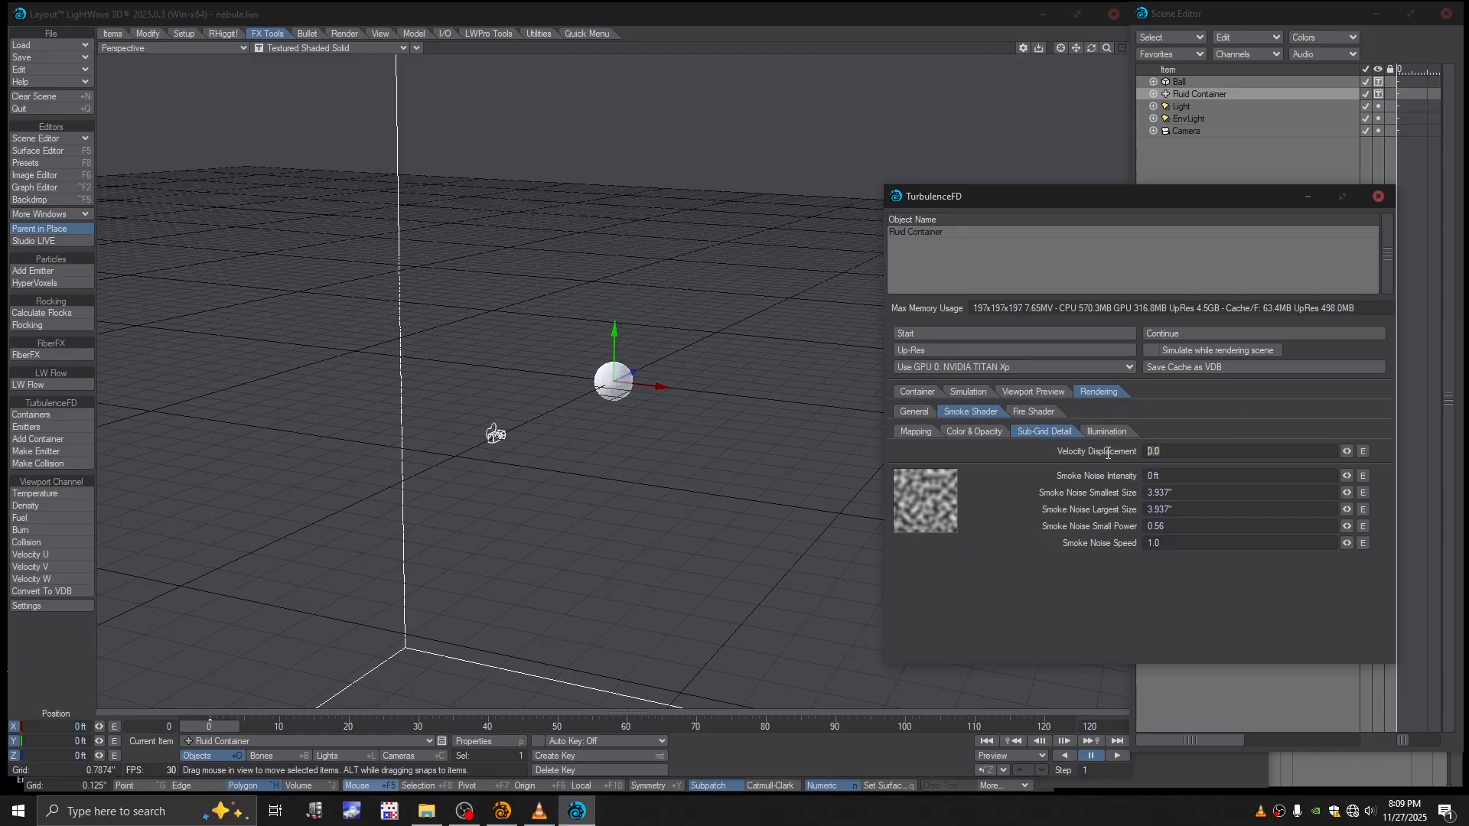
type("1")
key("Tab")
left_click(1107, 431)
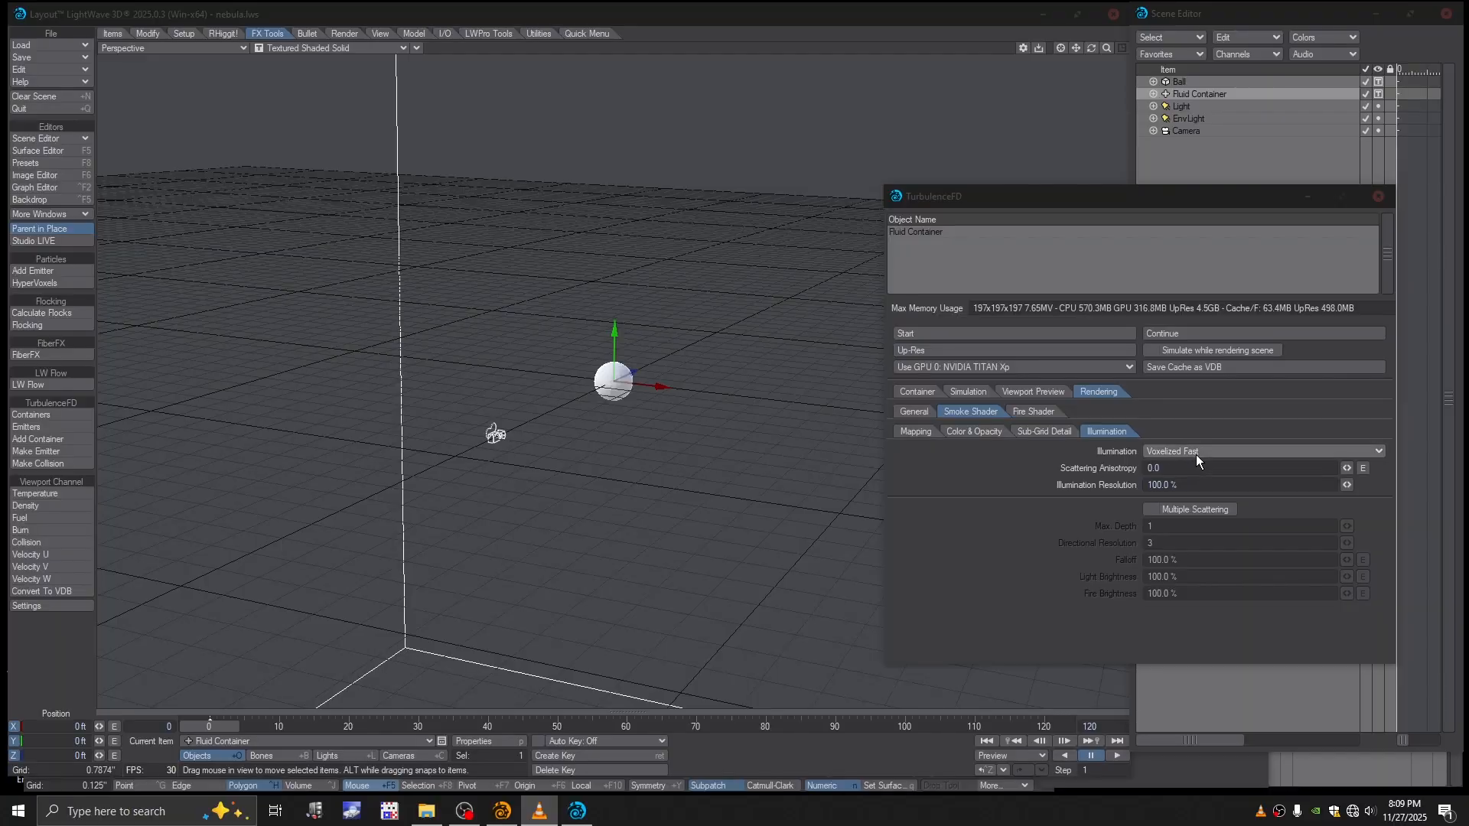
left_click(916, 432)
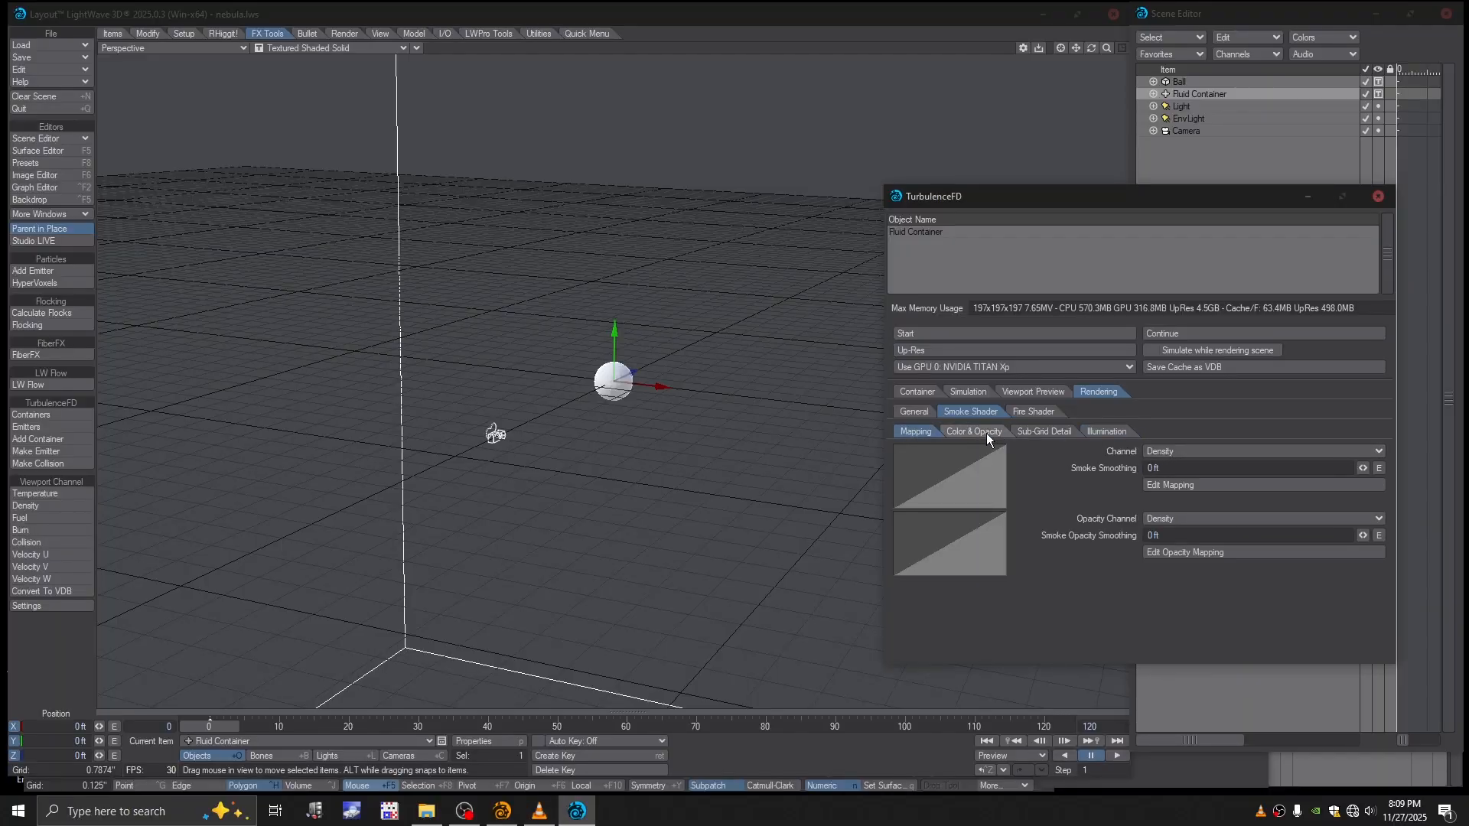
Step: Set the fire shader's mapping channel to None and look over the remaining fire and general rendering settings
left_click(1036, 413)
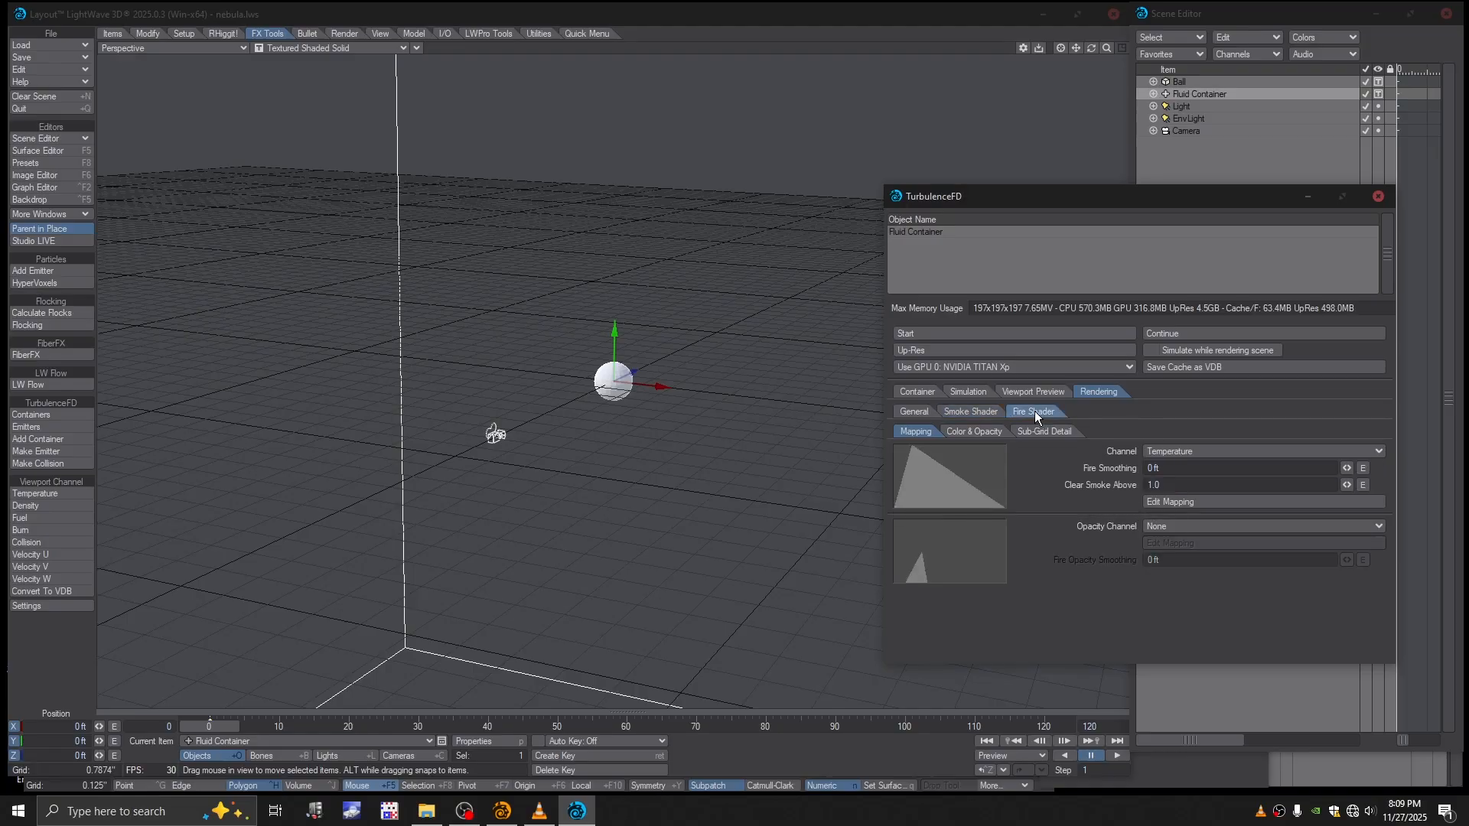
left_click(1190, 452)
left_click(1187, 431)
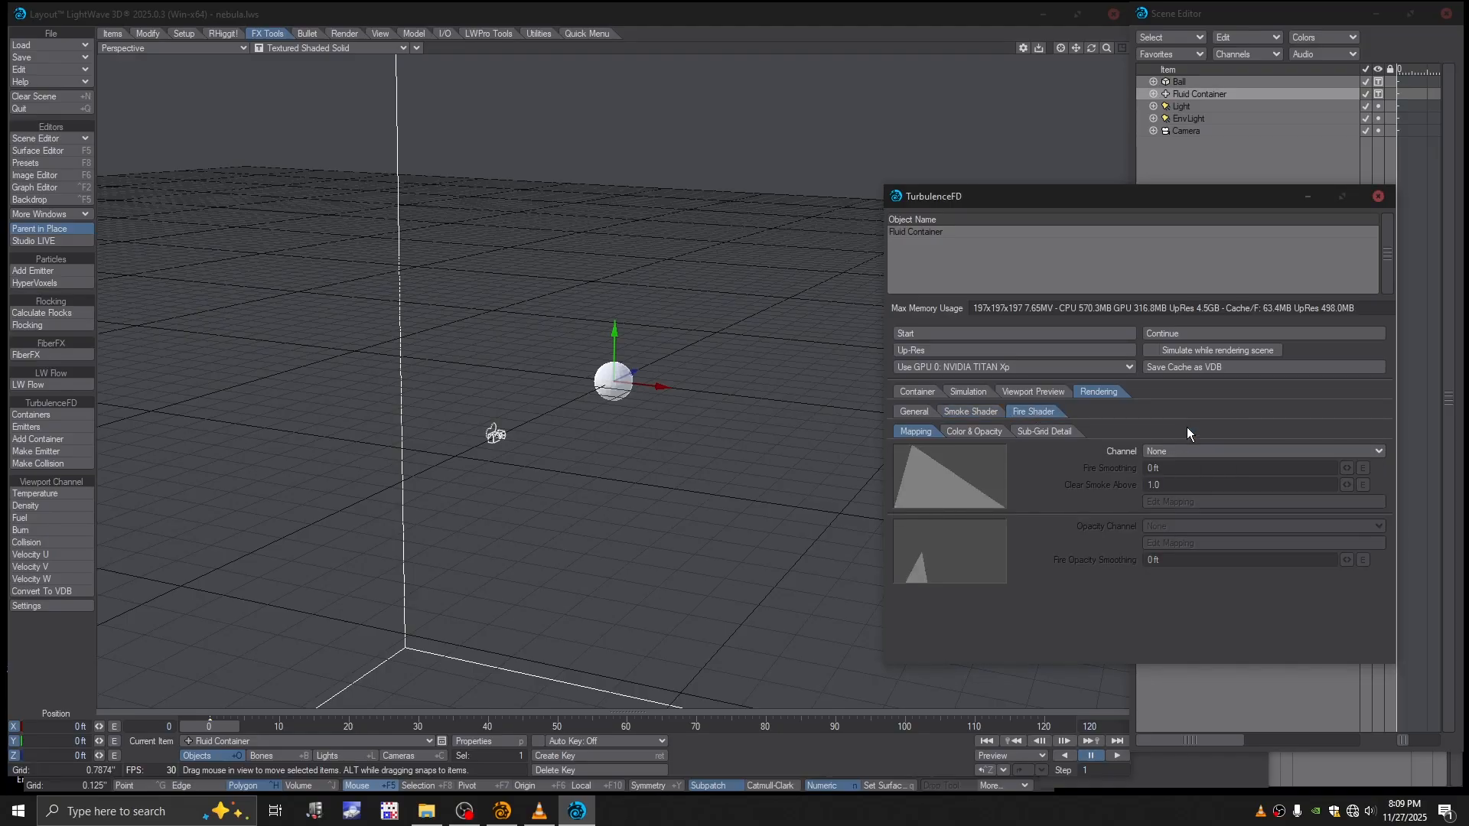
left_click(964, 431)
left_click(1043, 432)
left_click(915, 432)
left_click(913, 411)
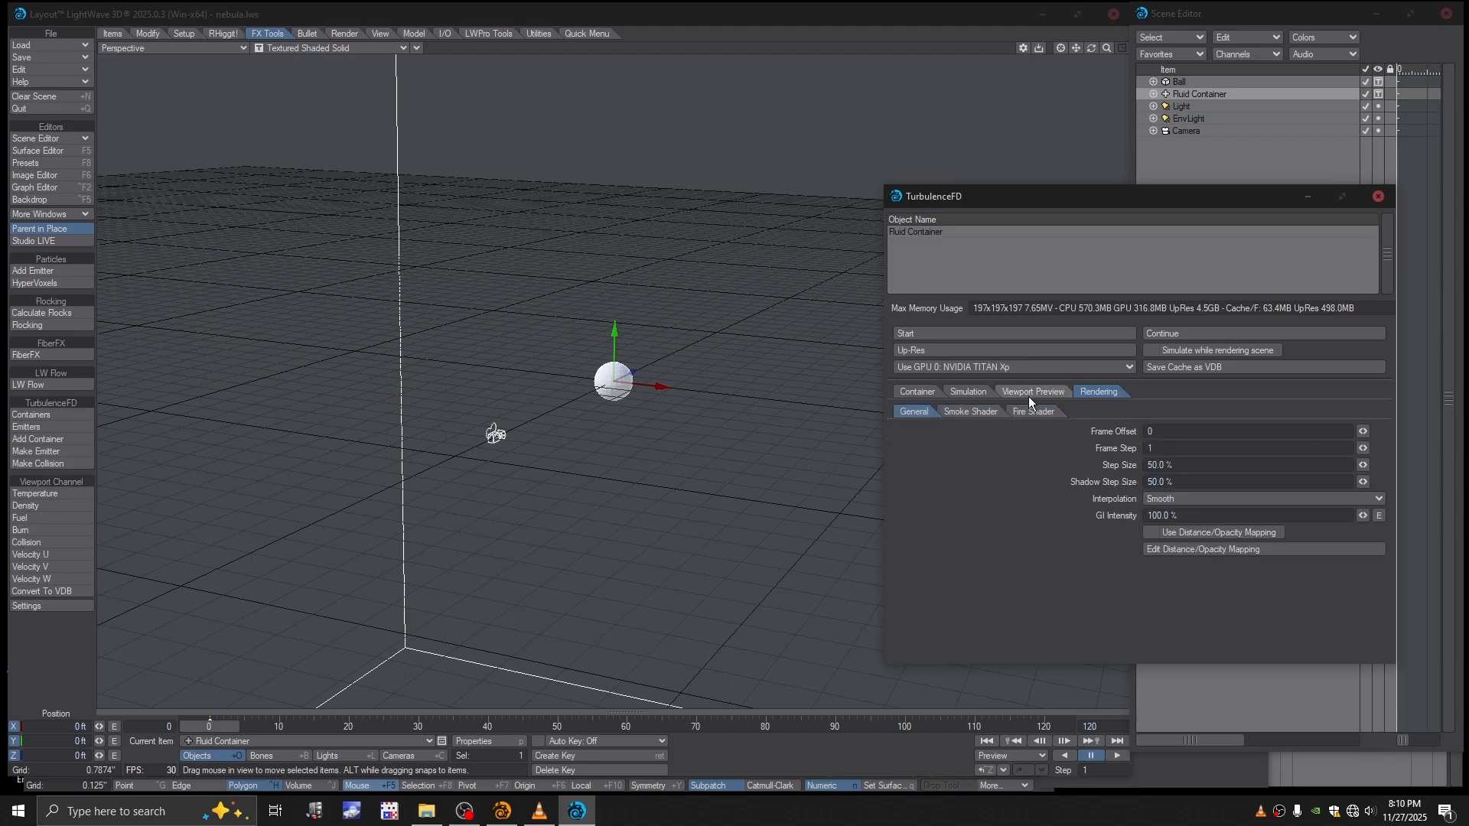
Step: Start the fluid container's simulation, overwriting the existing simulation cache
left_click(904, 391)
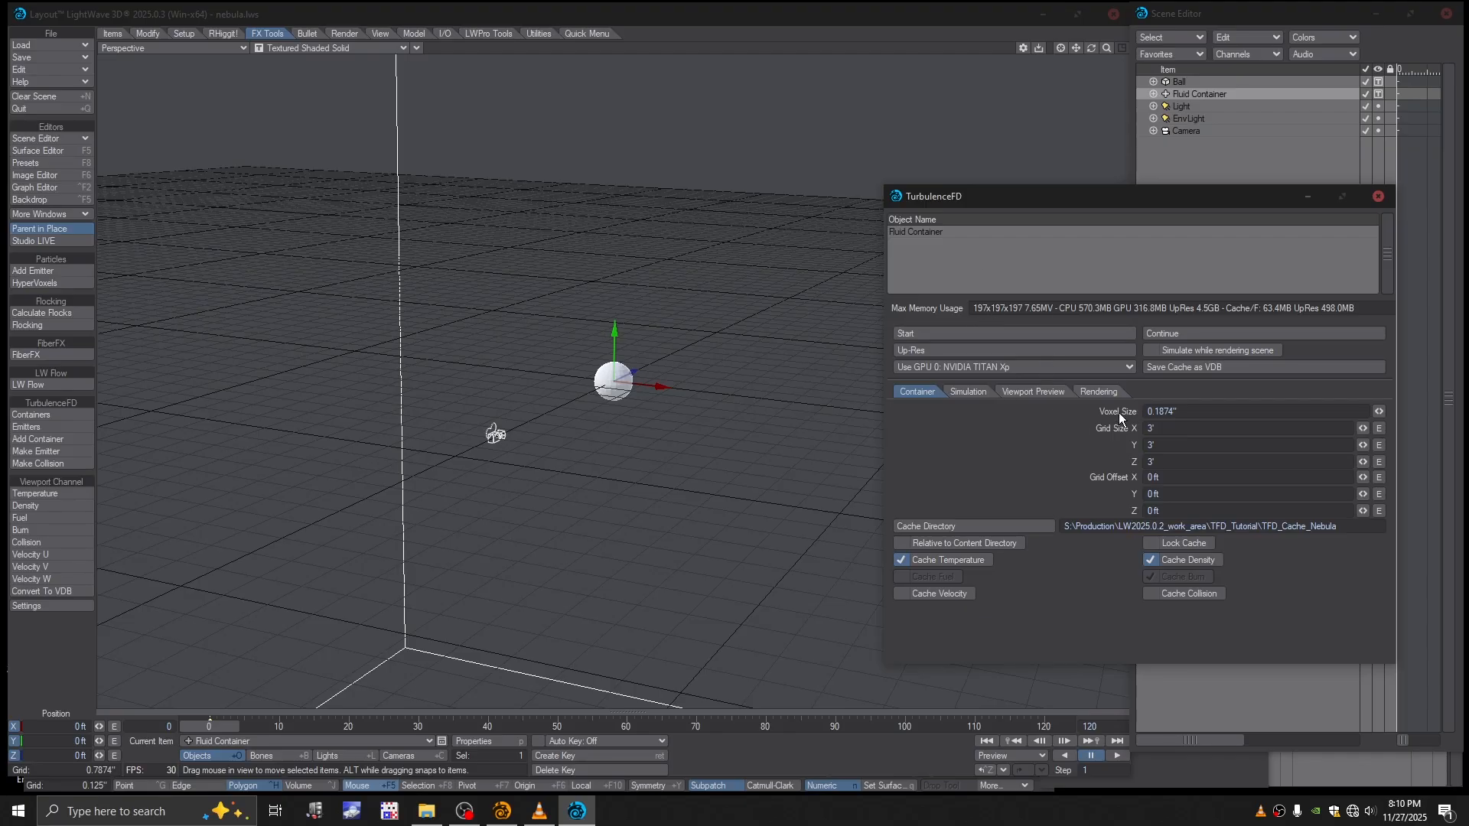
left_click_drag(1041, 195, 1072, 127)
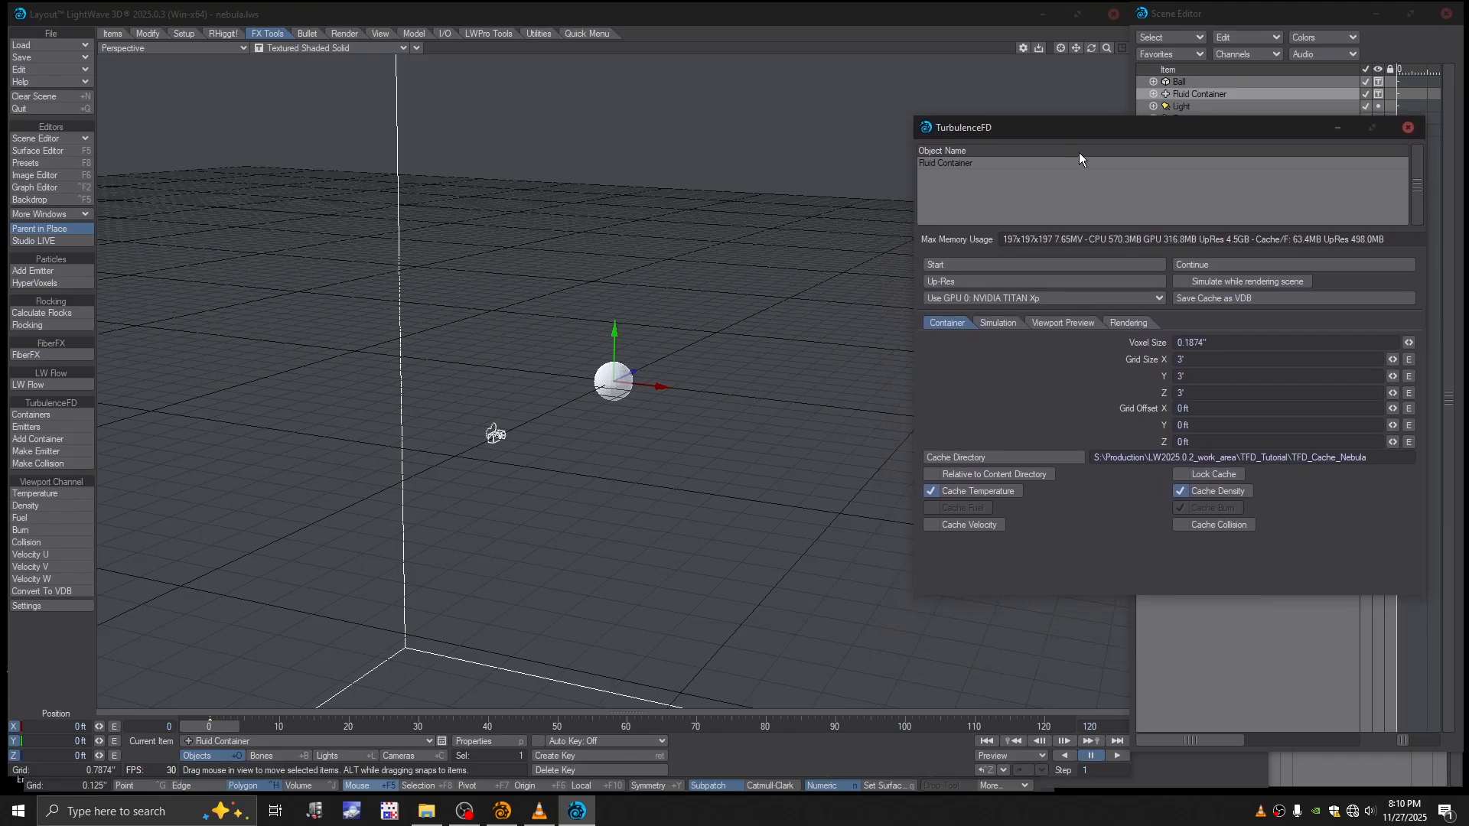
left_click(975, 266)
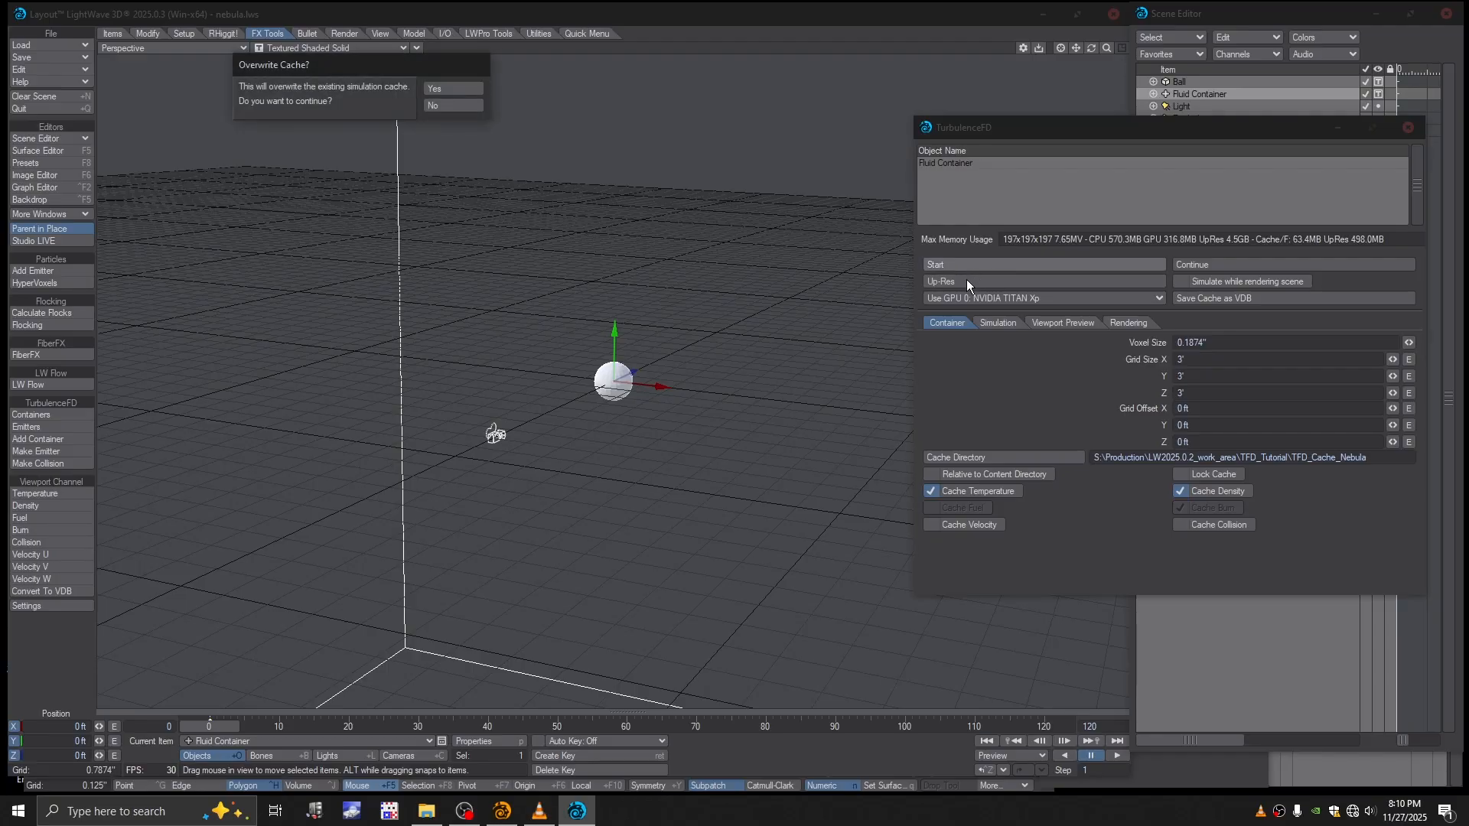
left_click(448, 89)
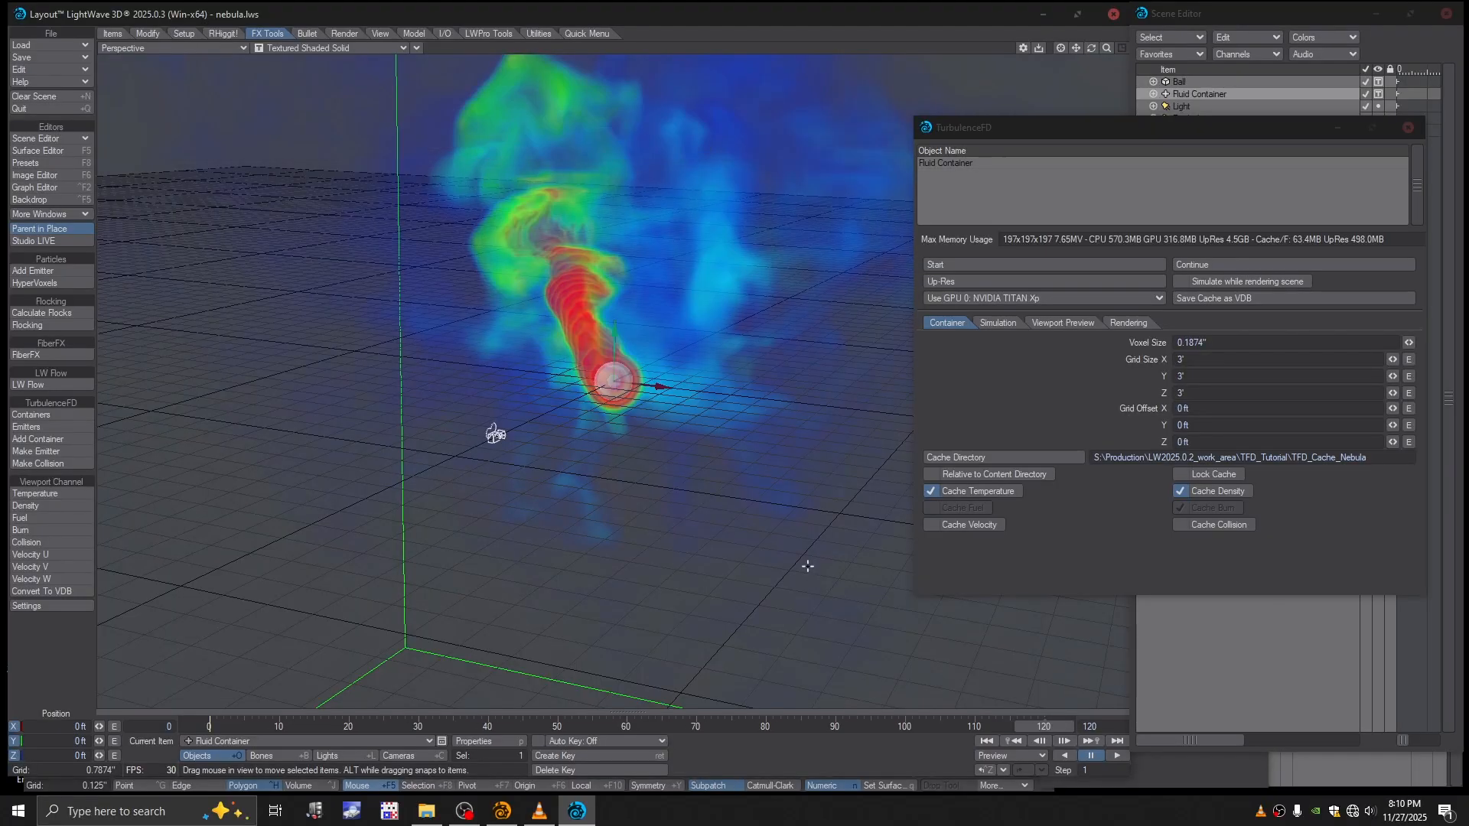
Step: Switch the perspective viewport's display to VPR and deactivate the Ball in the scene
left_click_drag(755, 457, 819, 457, "ctrl+alt")
left_click_drag(593, 420, 349, 333, "alt")
left_click(344, 48)
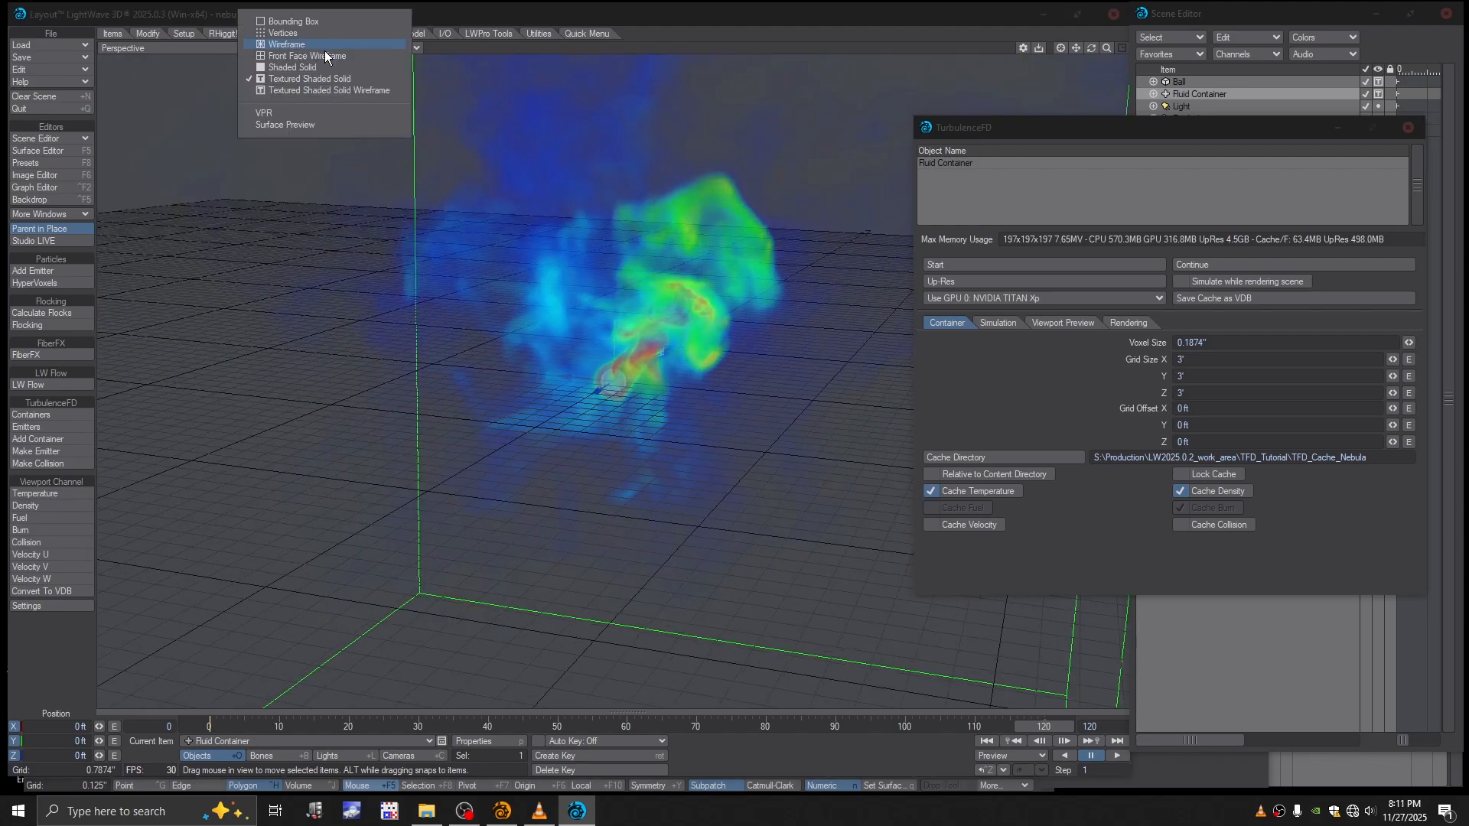
left_click(286, 114)
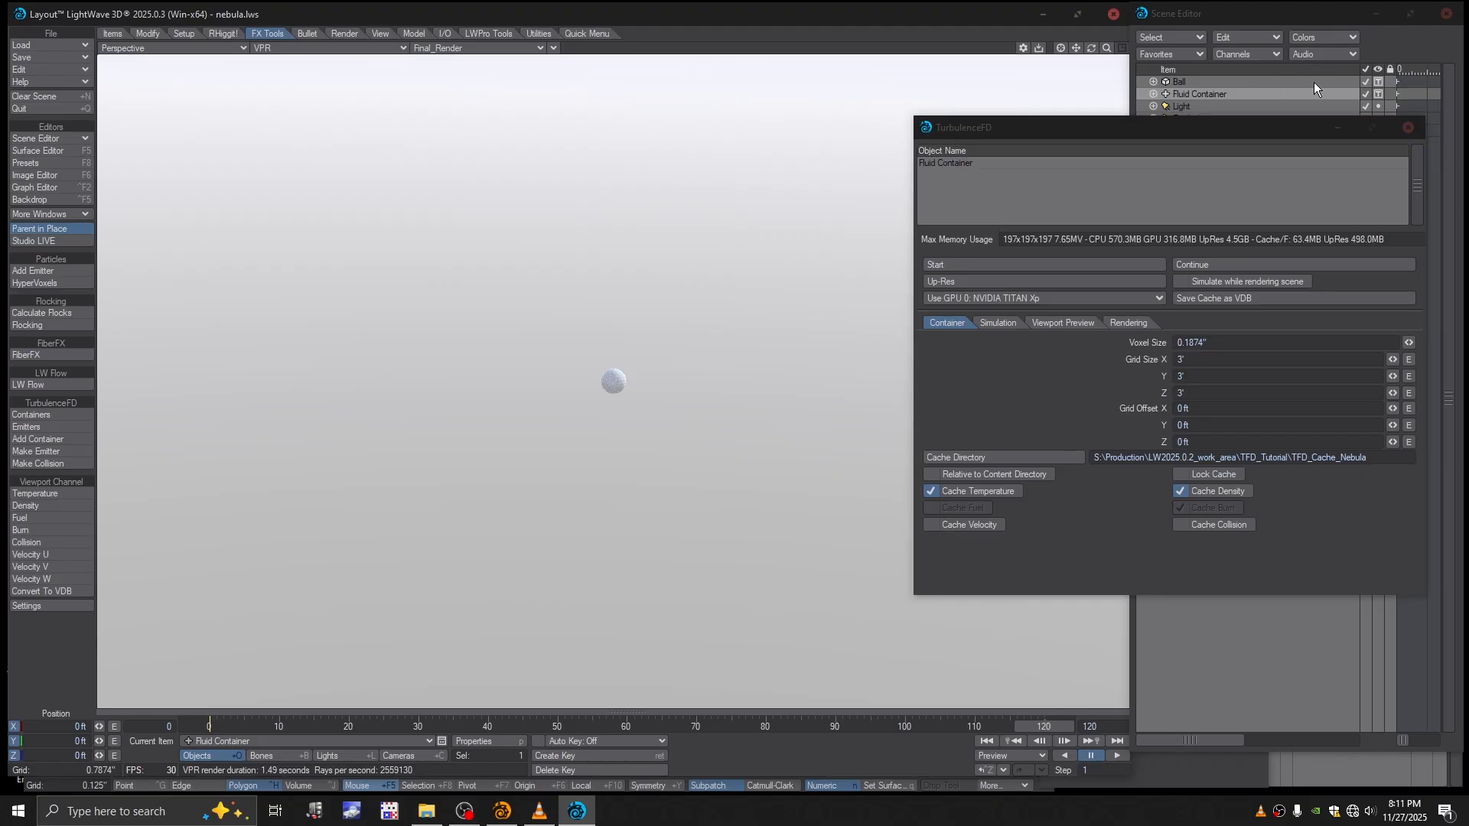
left_click(1369, 86)
left_click(1366, 82)
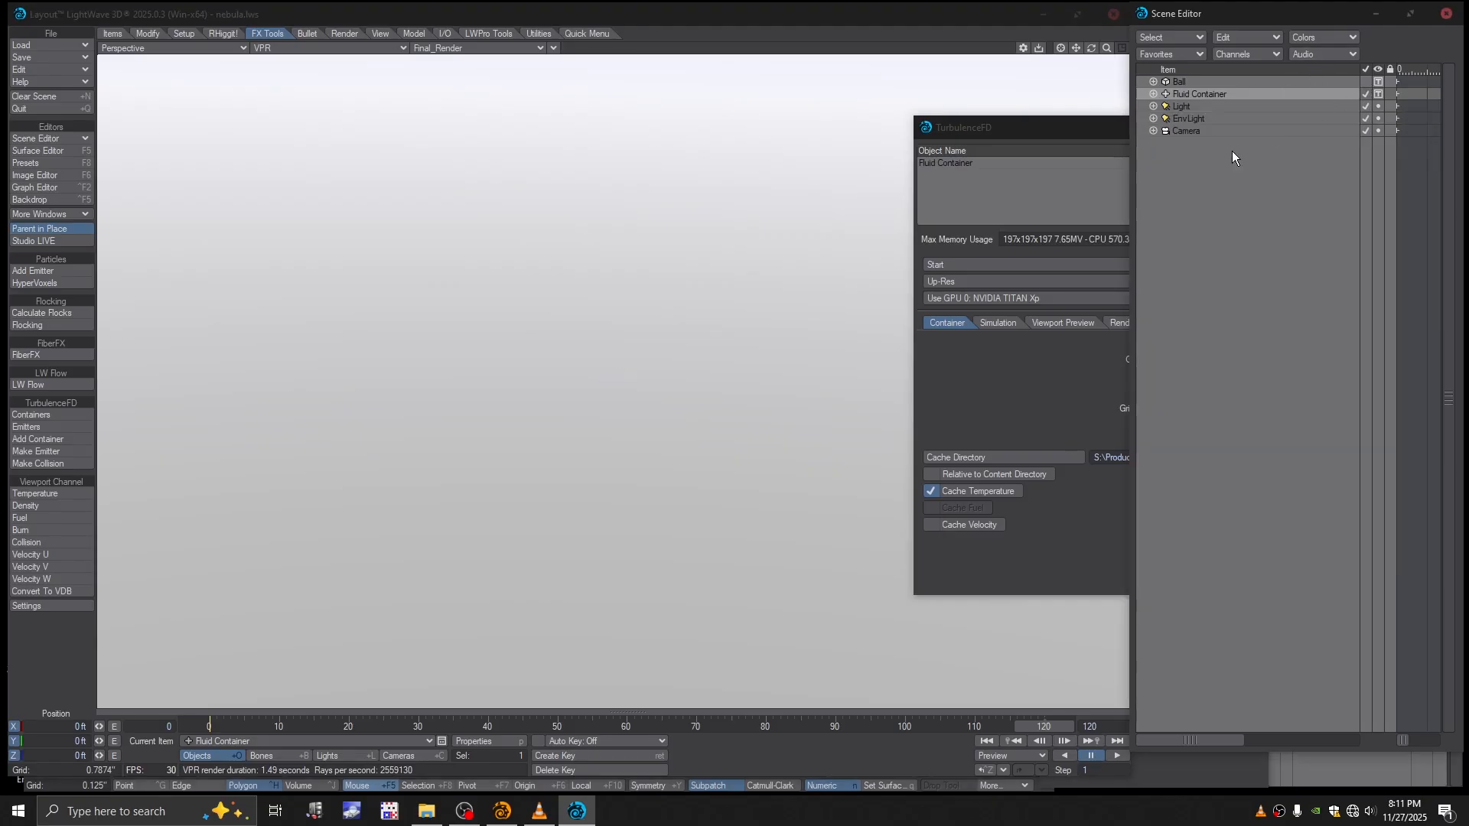
Step: Enable Use Legacy Volumetrics for the Volume Integrator in the render properties and return to the TurbulenceFD settings
left_click(345, 34)
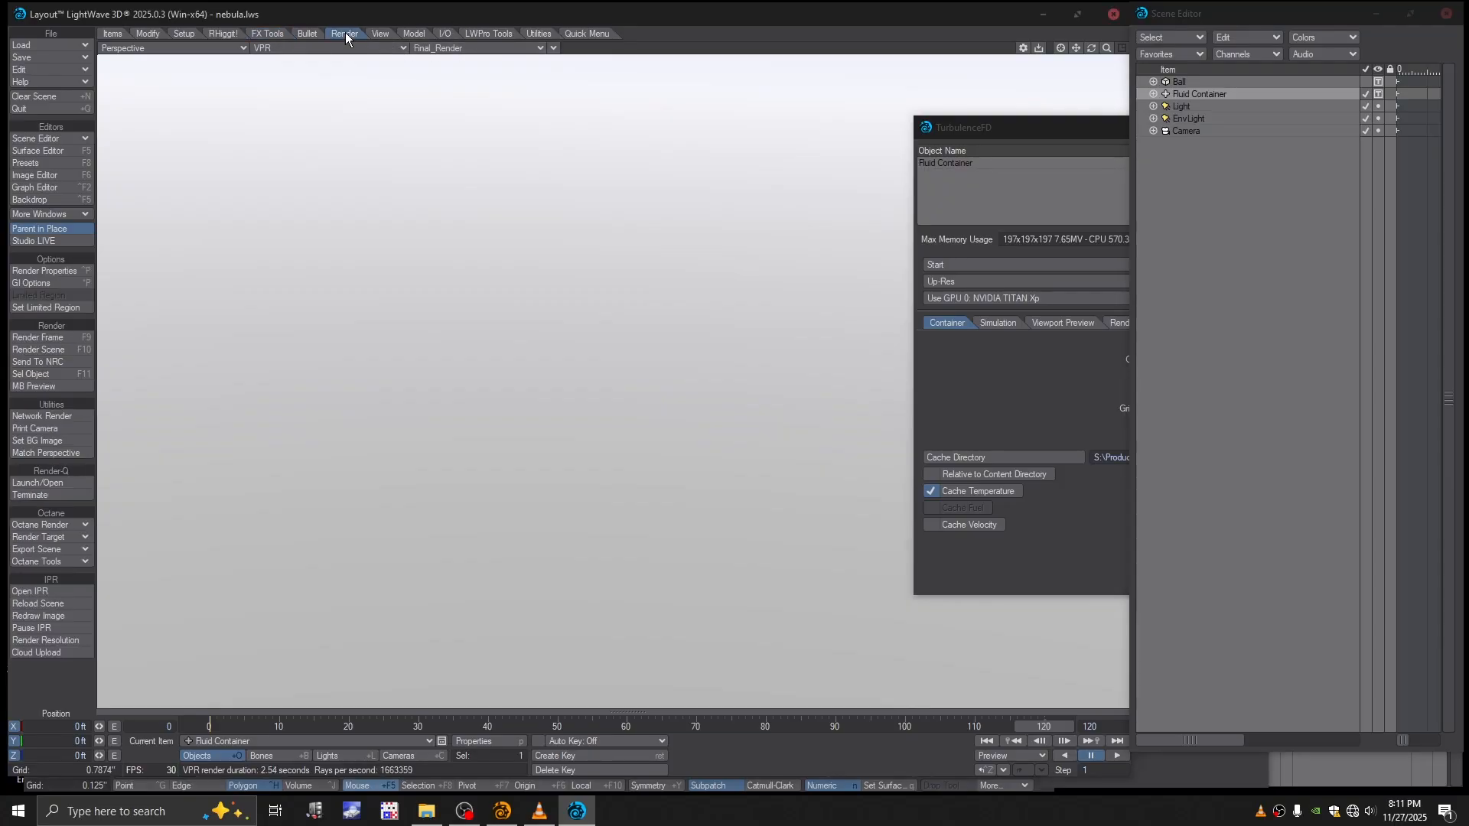
left_click(51, 271)
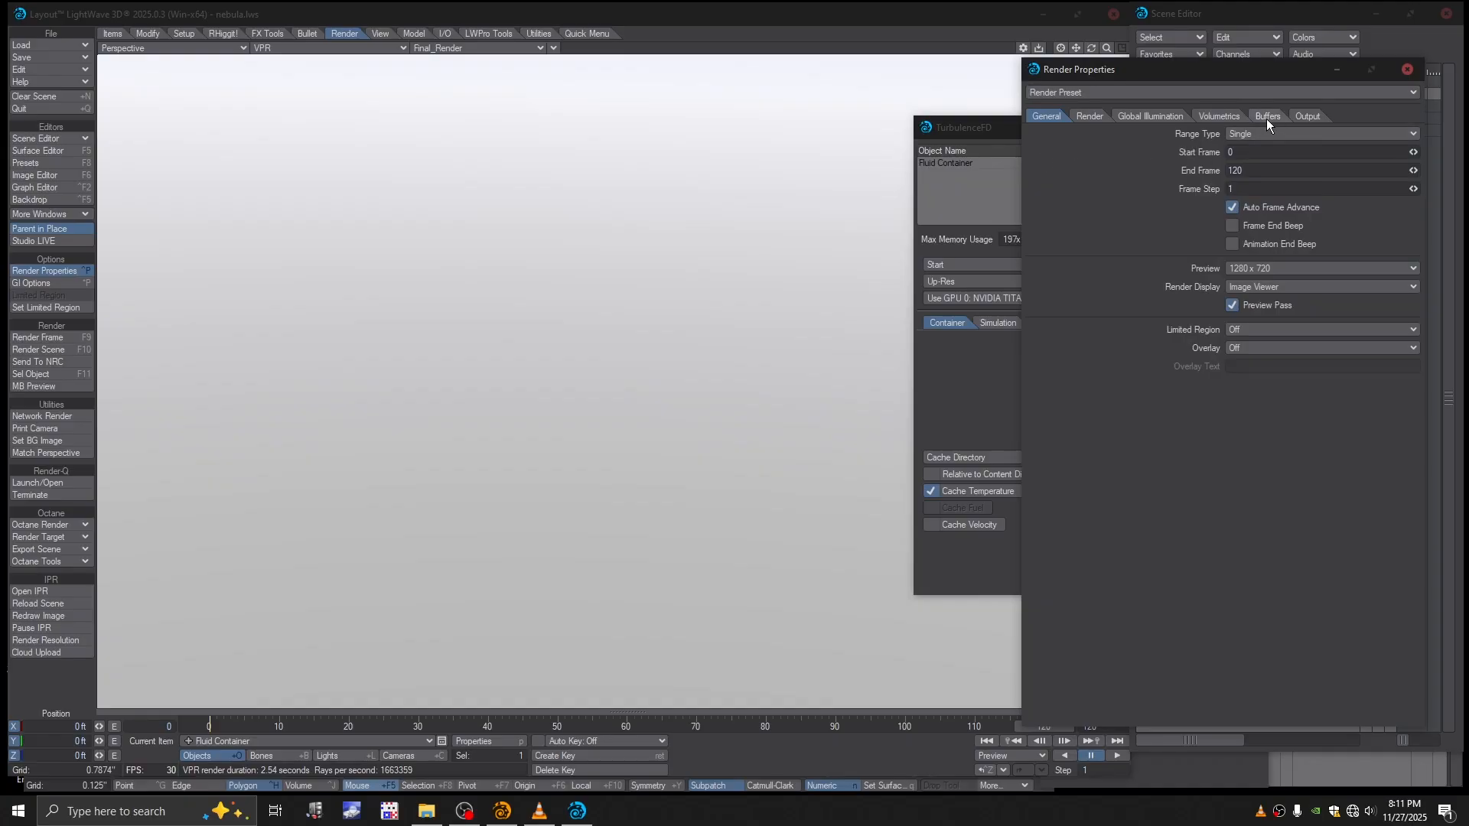
left_click(1225, 116)
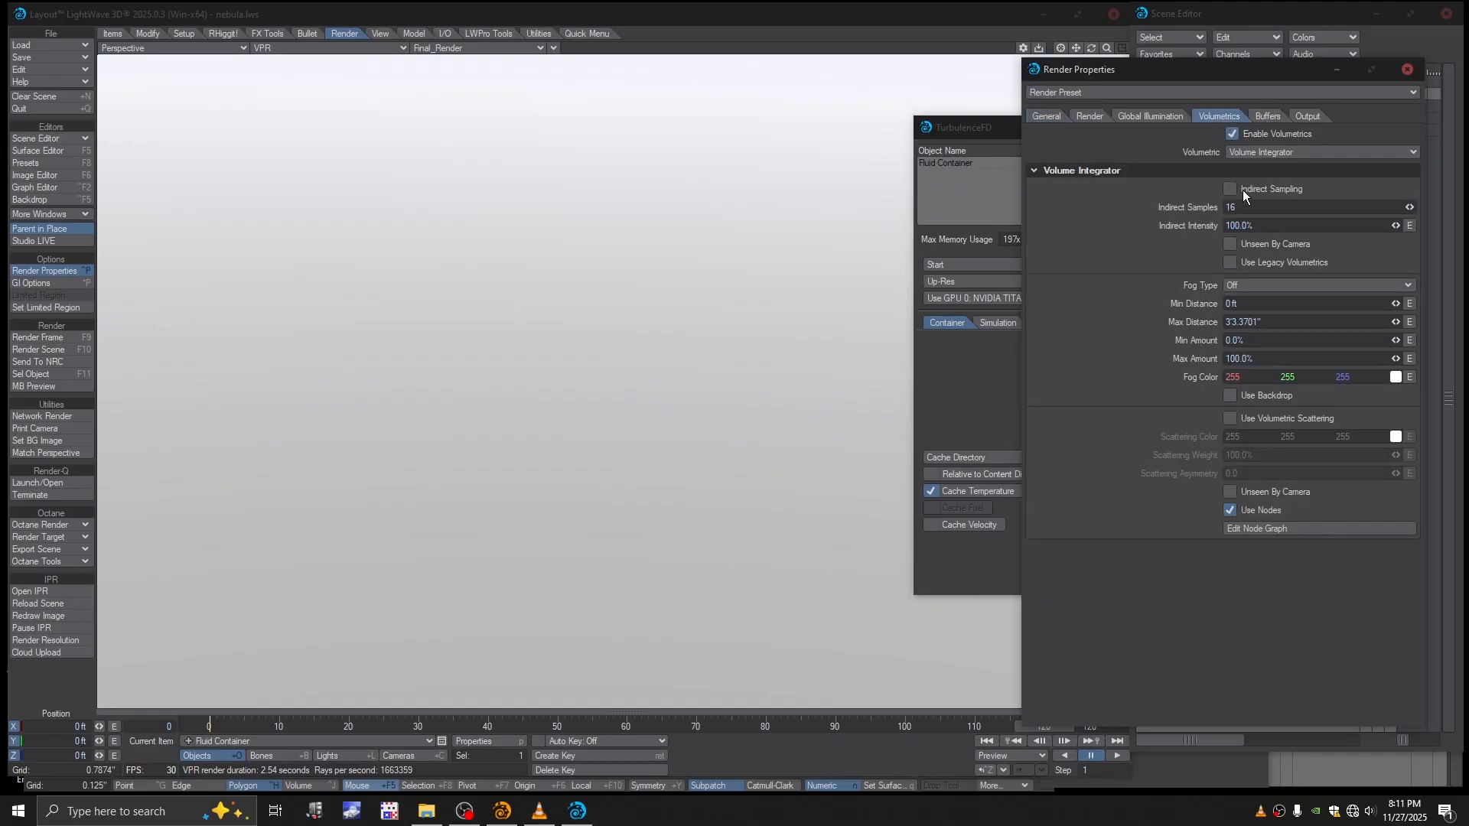
left_click(1231, 263)
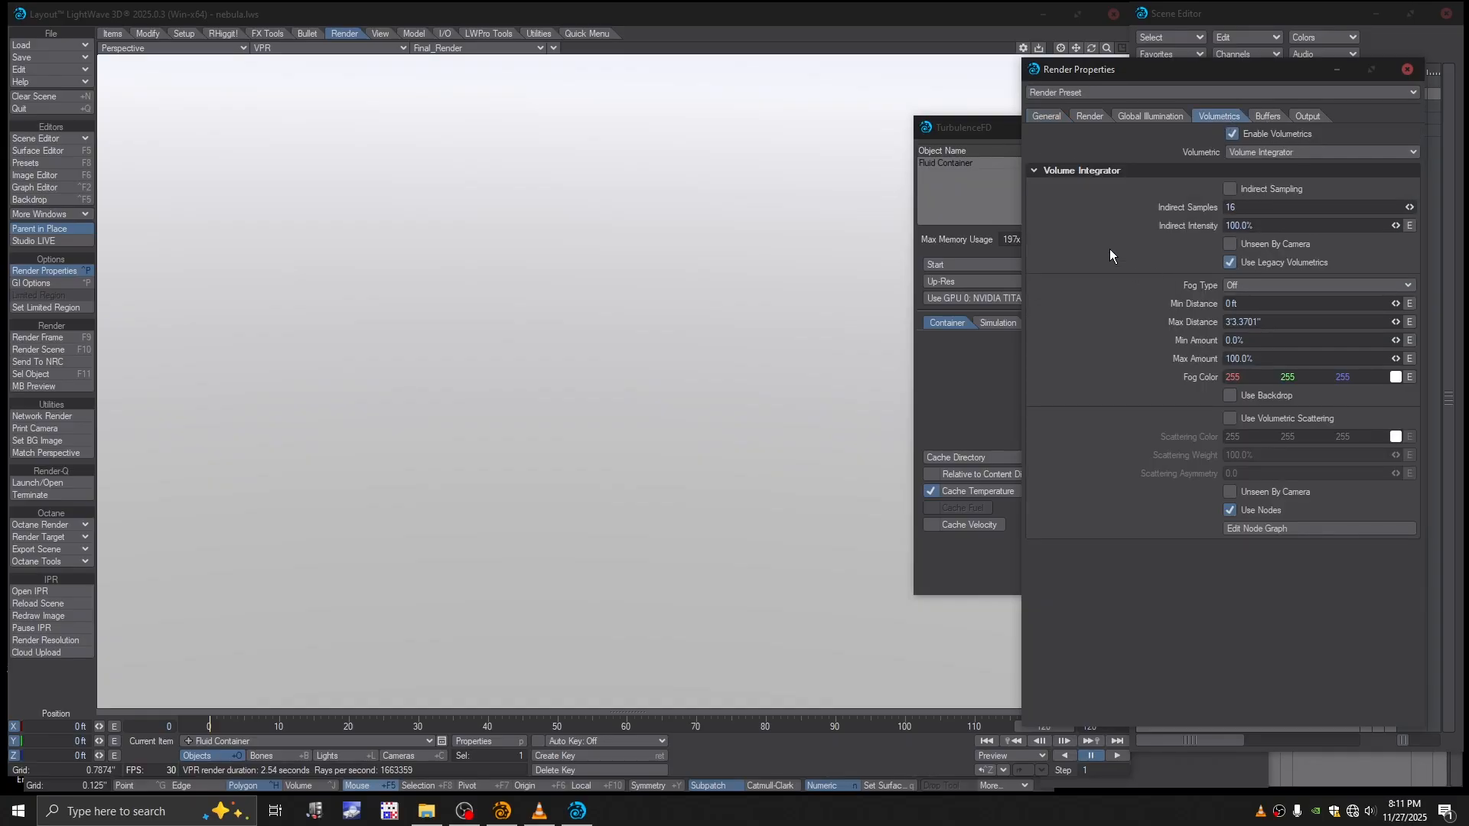
left_click(1408, 70)
left_click(1059, 130)
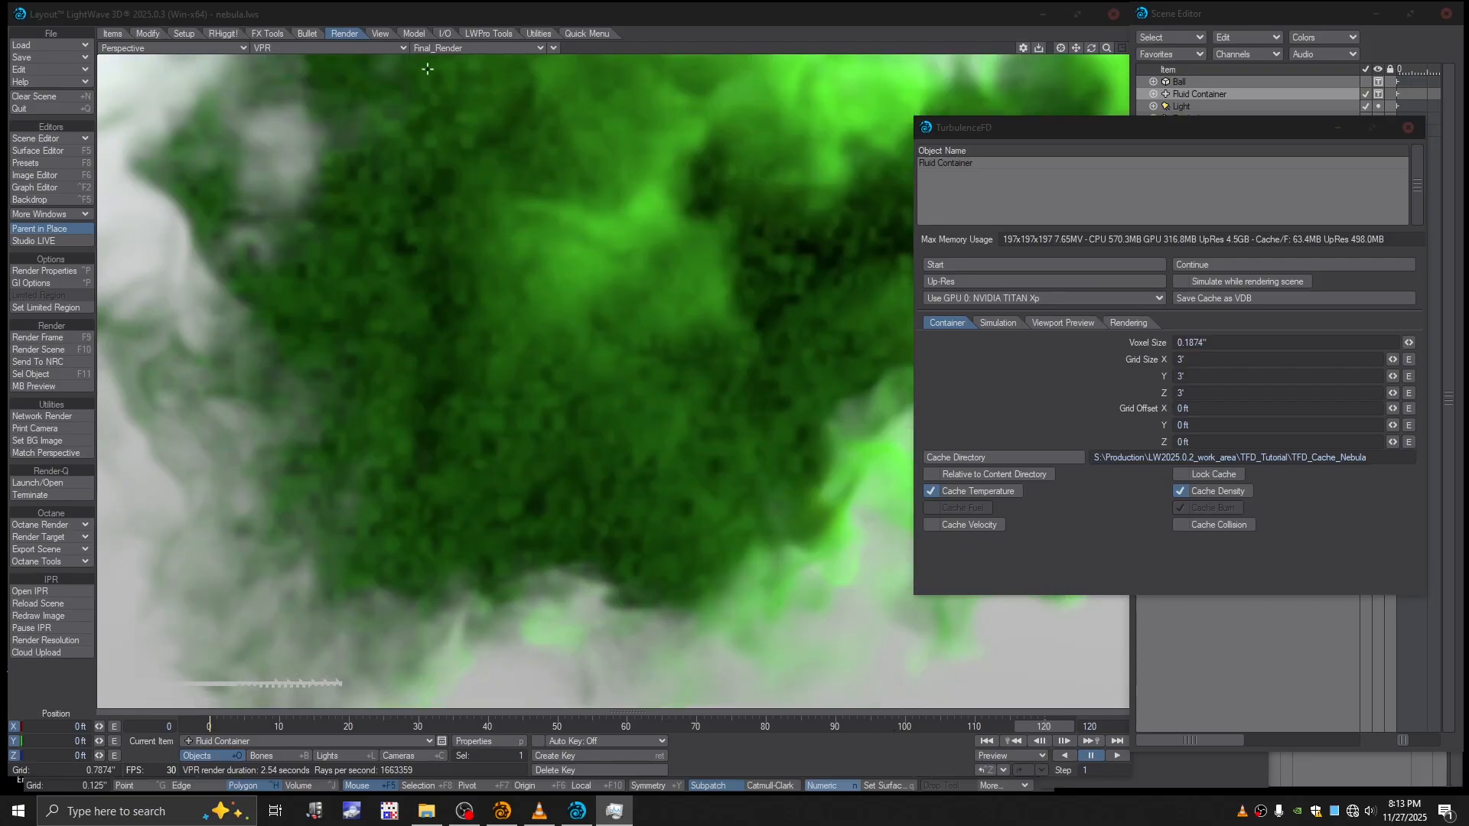
Step: Go to frame 70 with the perspective viewport in Textured Shaded Solid display, and switch its display back to VPR
left_click(342, 47)
left_click(345, 77)
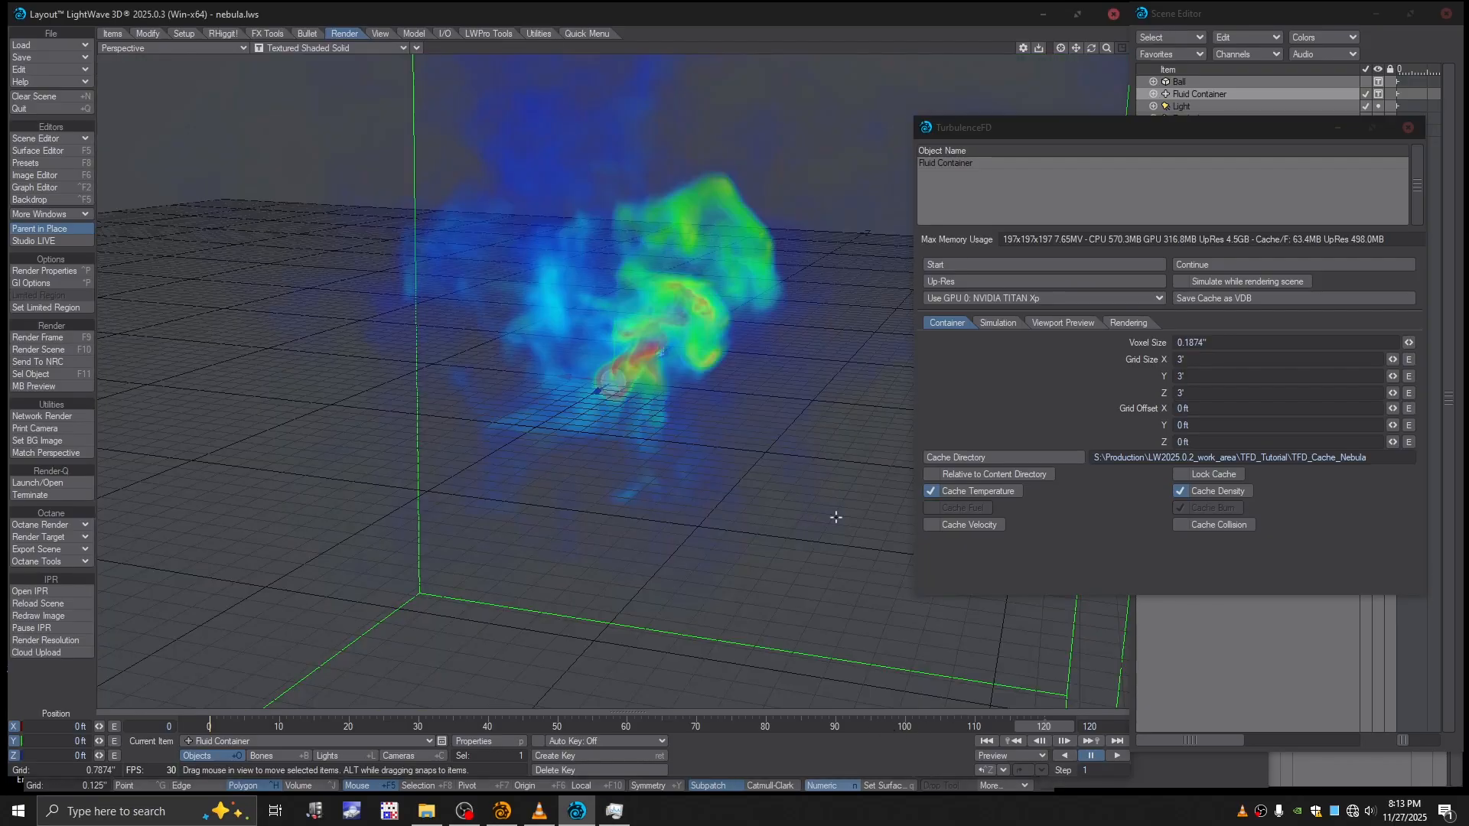
left_click_drag(698, 488, 752, 675, "alt")
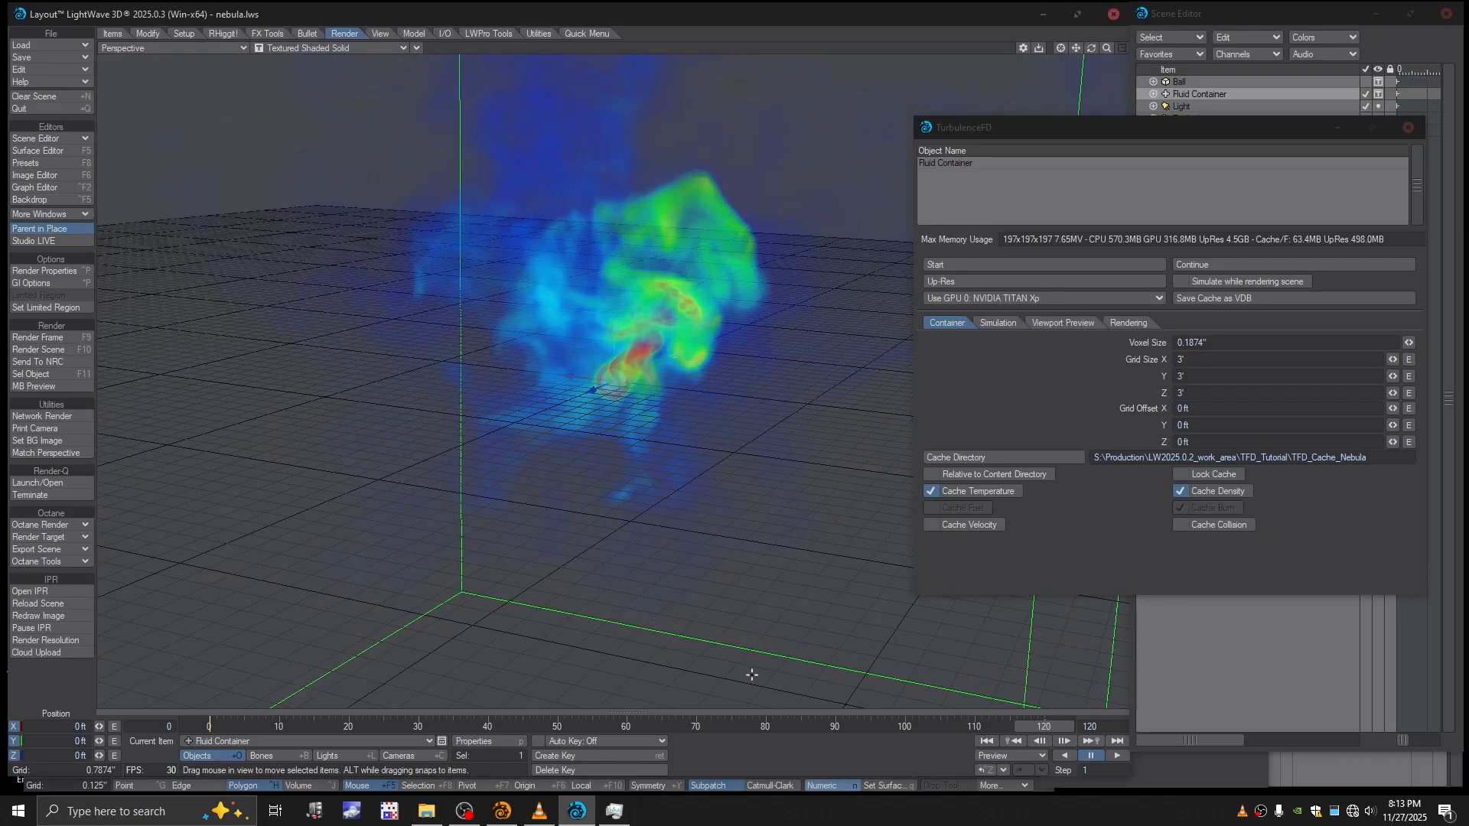
left_click(697, 731)
left_click_drag(674, 353, 774, 390, "alt")
scroll(668, 430, "up", 5)
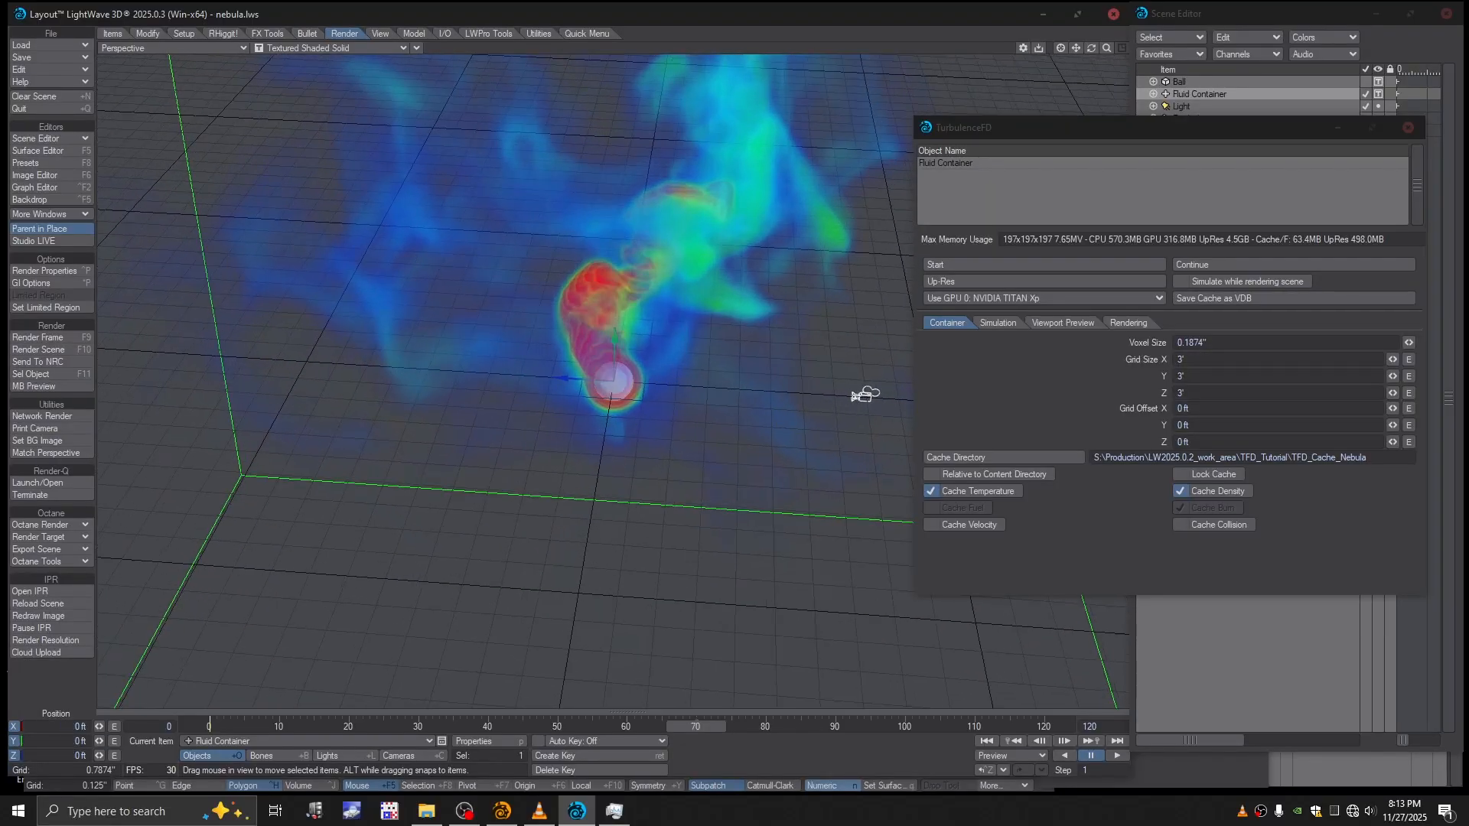
left_click(329, 48)
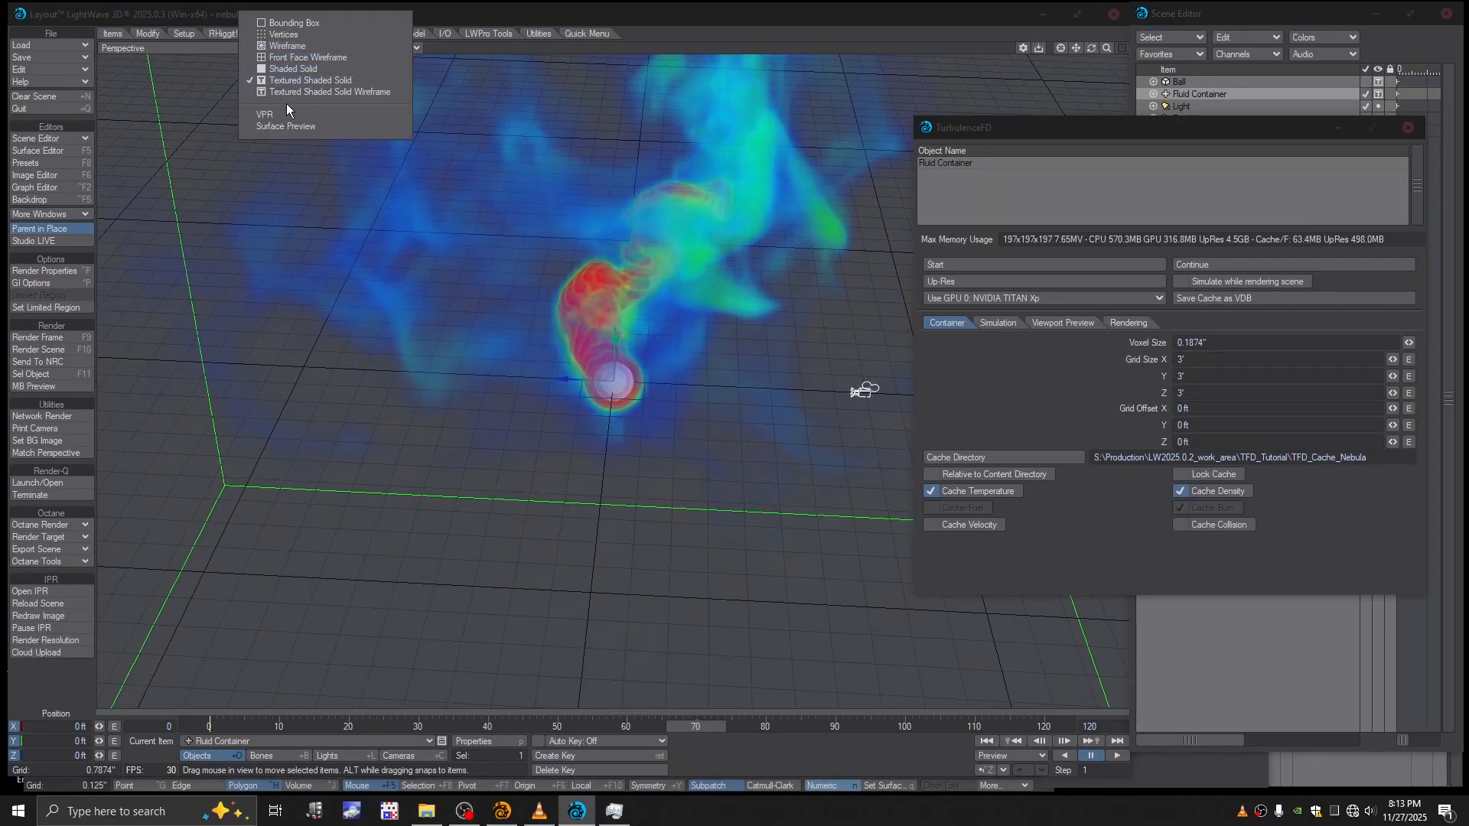
left_click(283, 112)
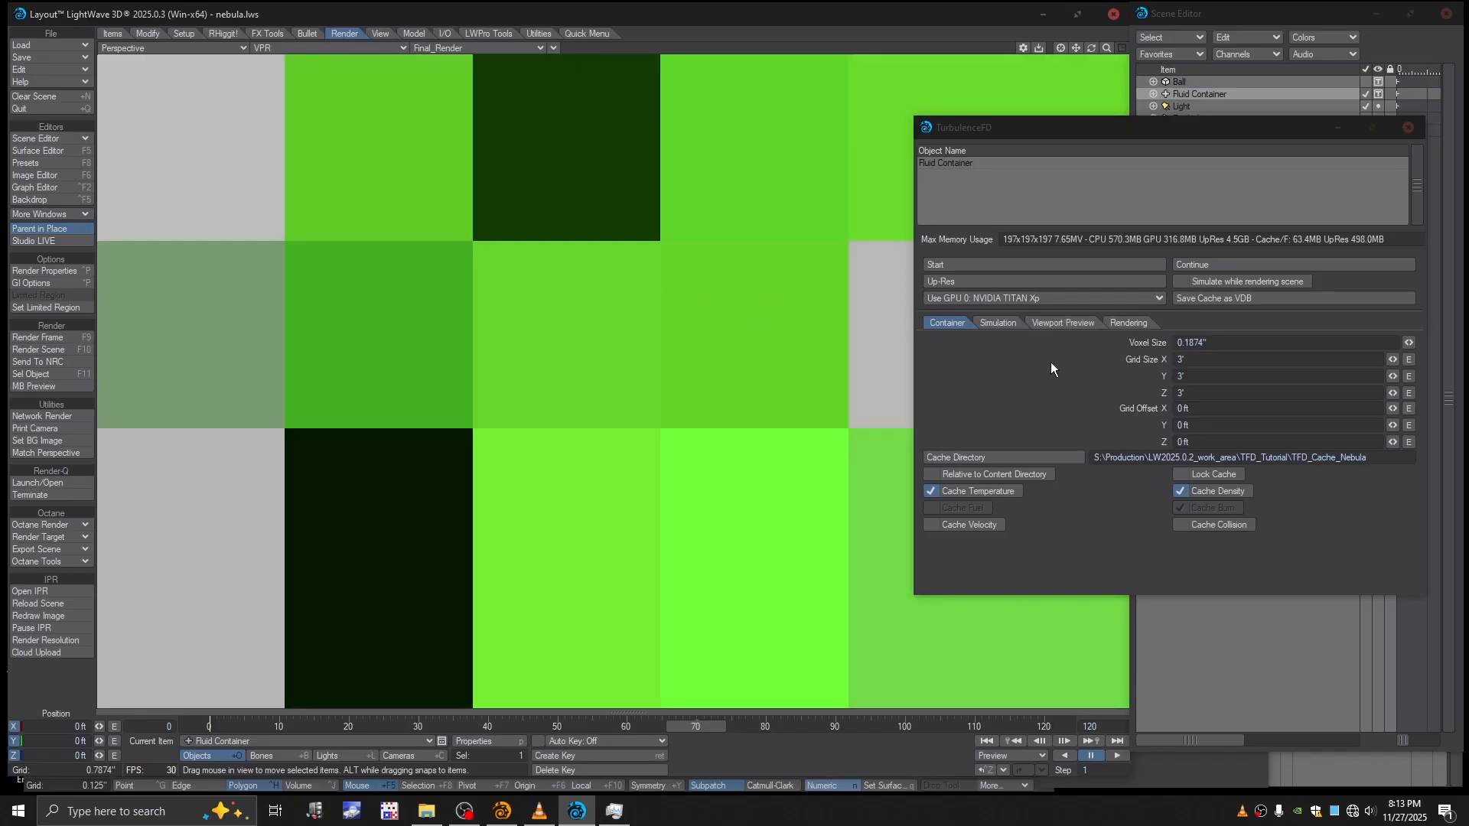
Step: Check the container's viewport preview and density simulation settings, and set the smoke shader's thickness to 50
left_click(1061, 324)
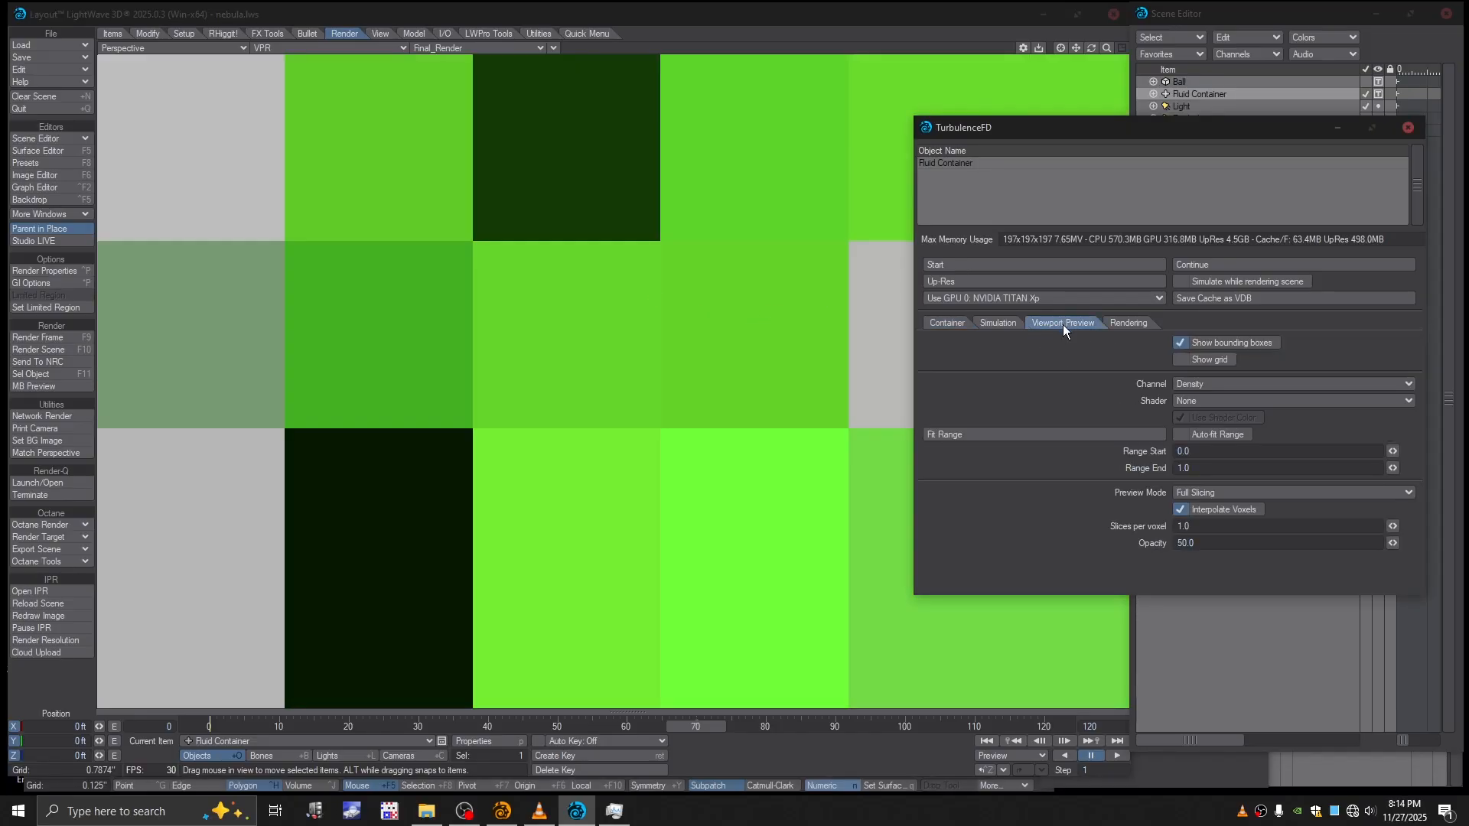
left_click(1008, 322)
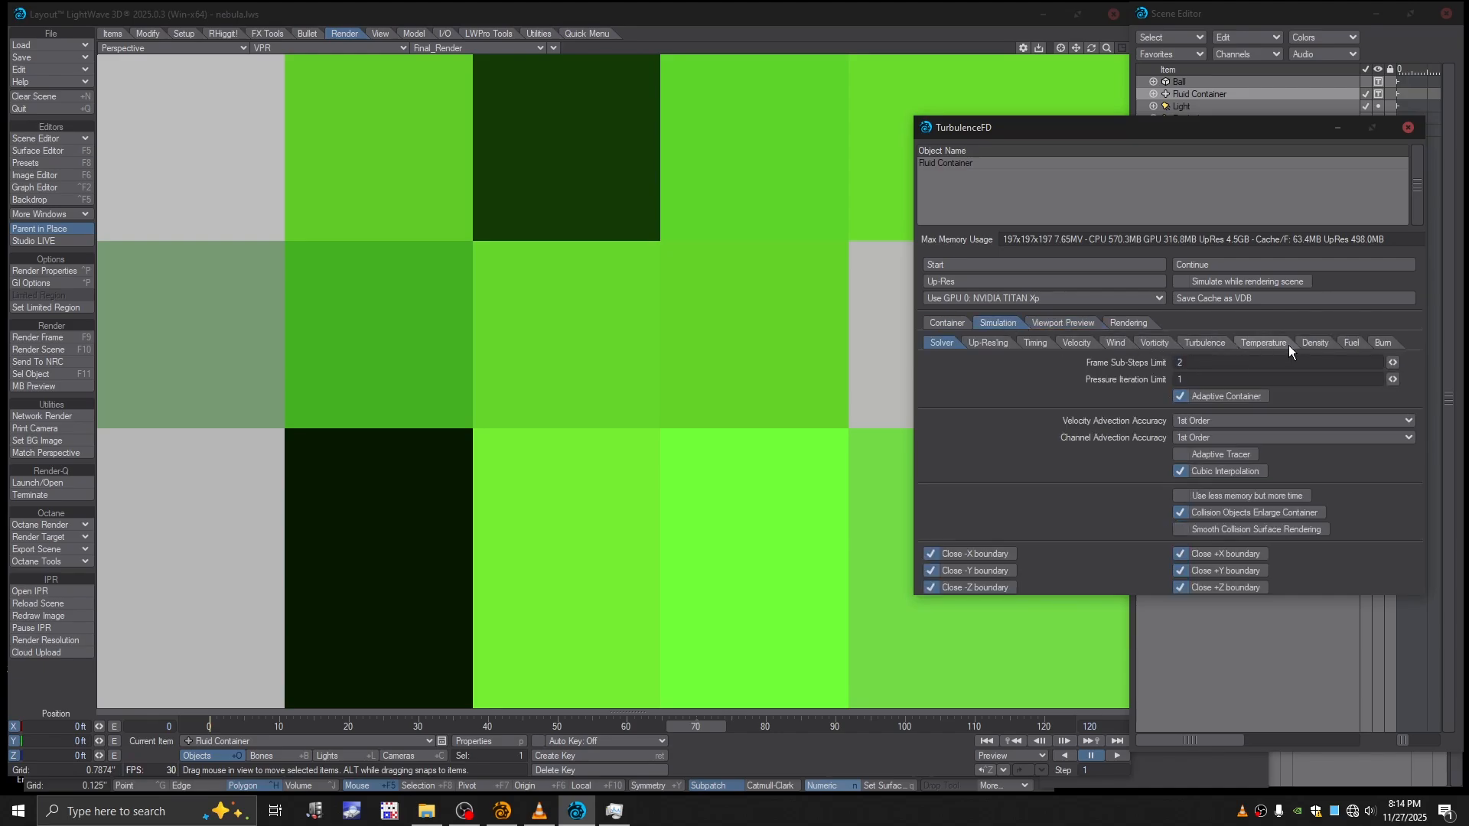
left_click(1314, 342)
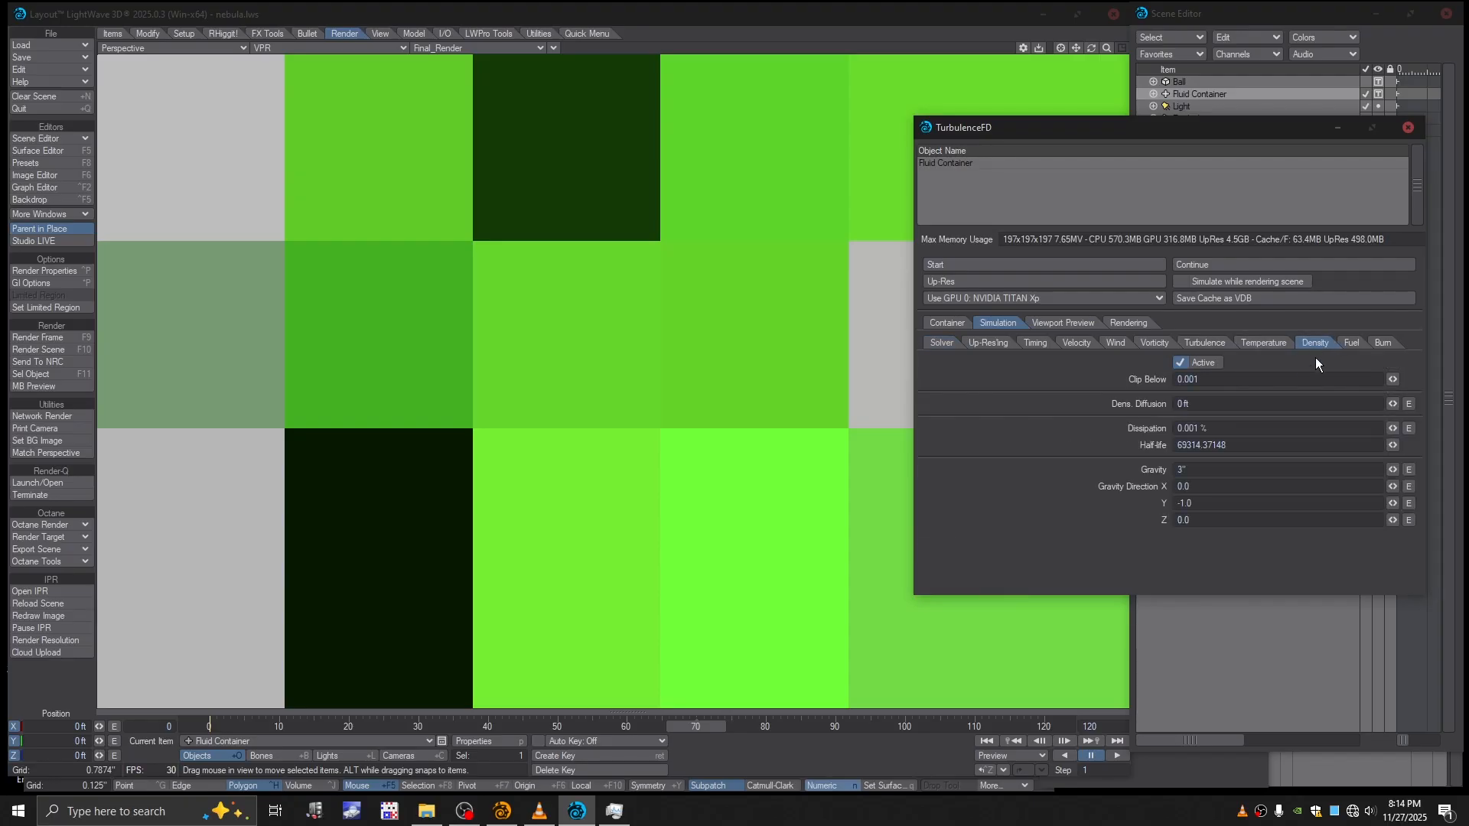
left_click(1132, 322)
left_click(1001, 342)
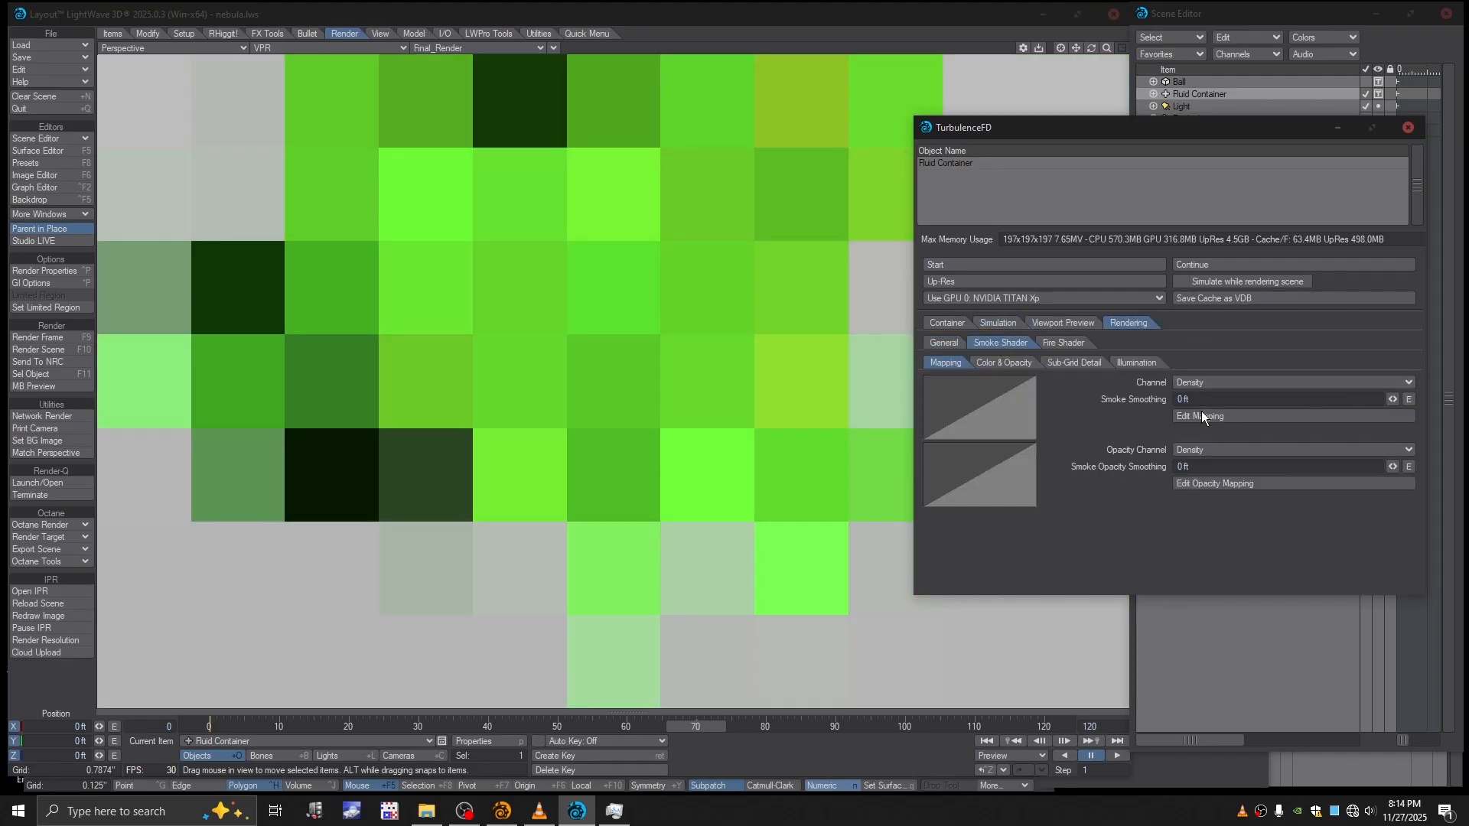
left_click(1002, 363)
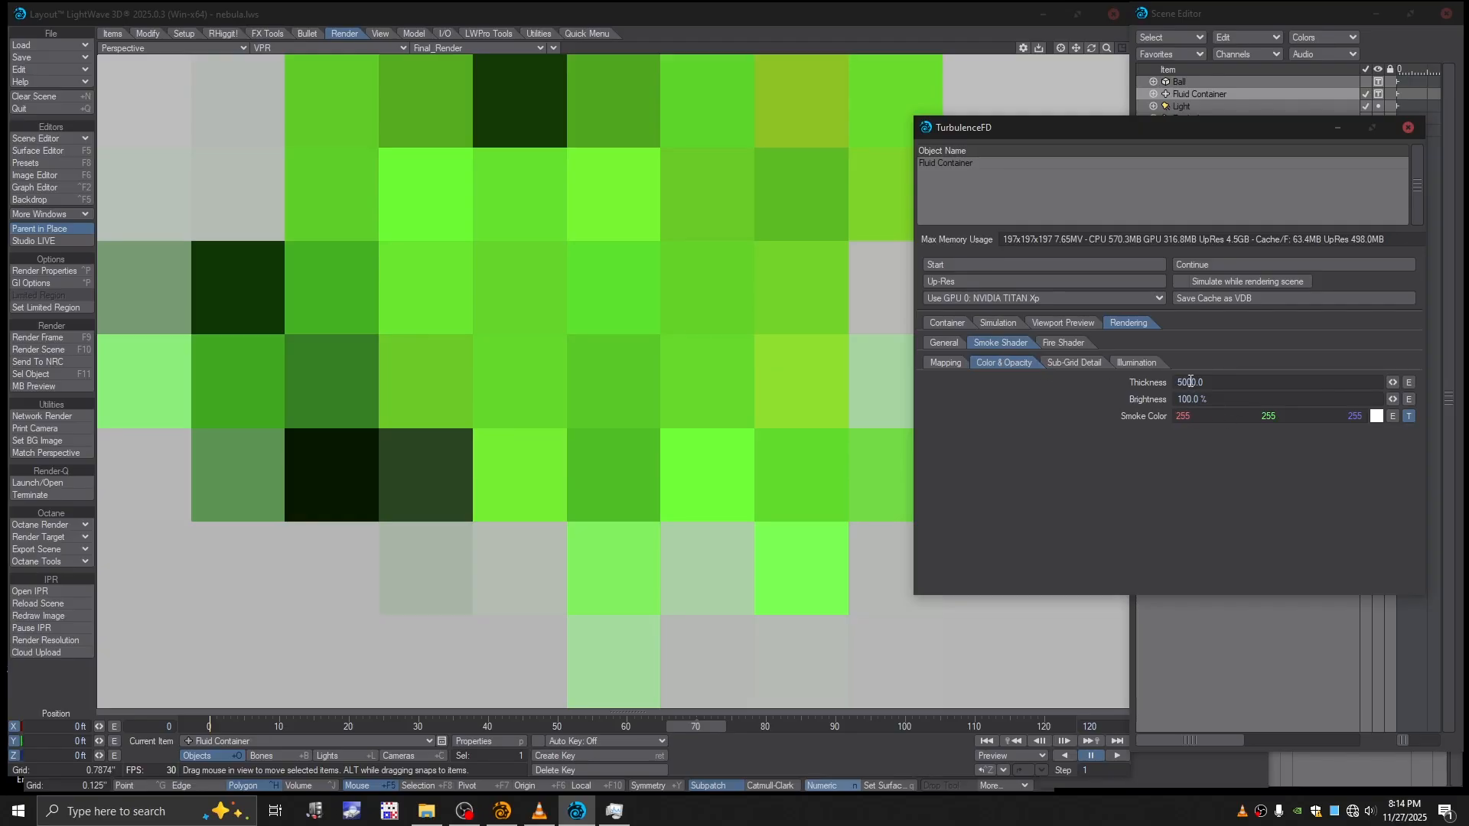
left_click_drag(1192, 382, 1167, 383)
type("5")
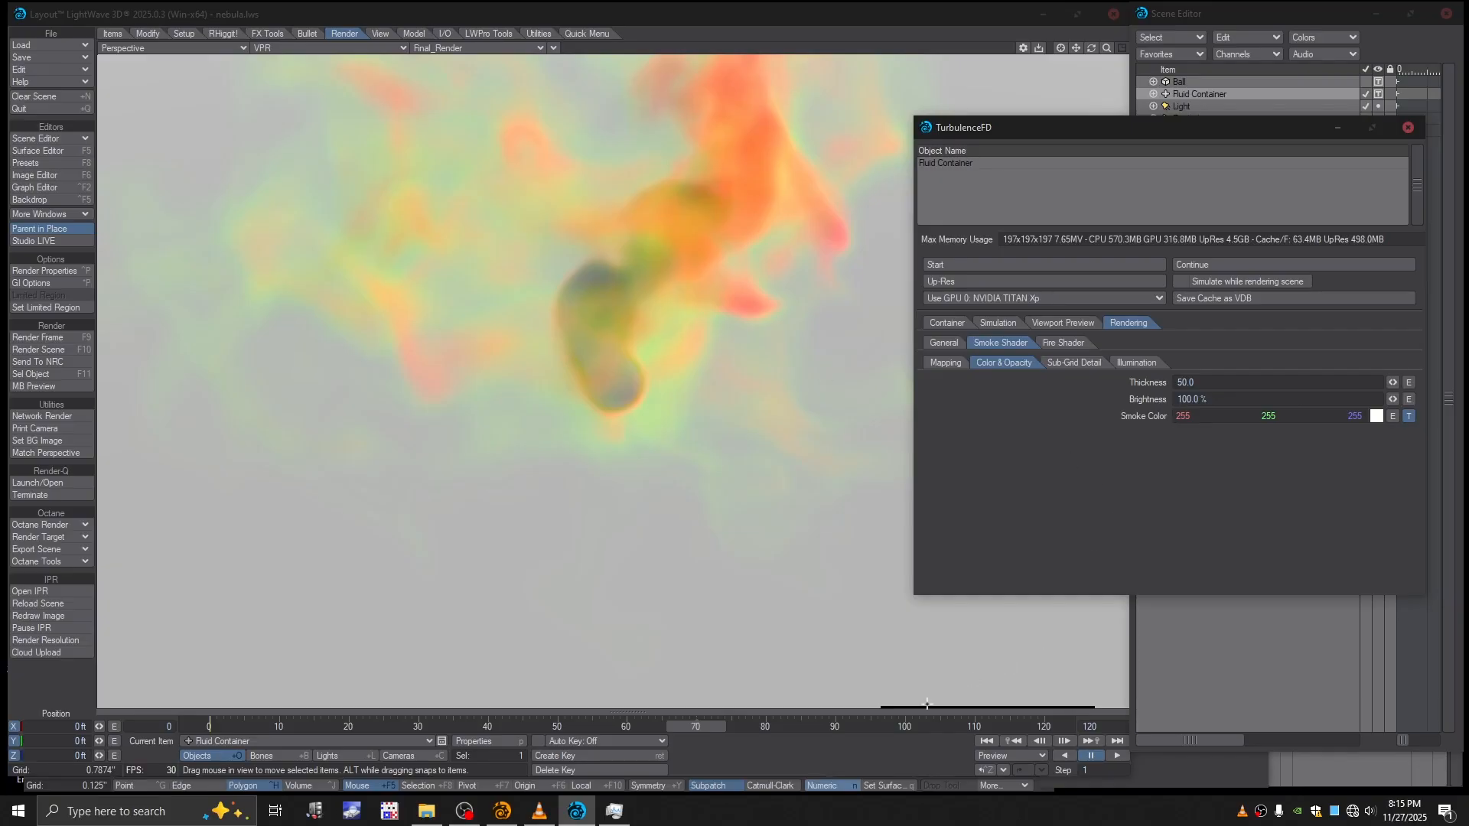
Step: Turn off the gradient backdrop in the scene's Backdrop environment so the plain black backdrop color is used
left_click(37, 201)
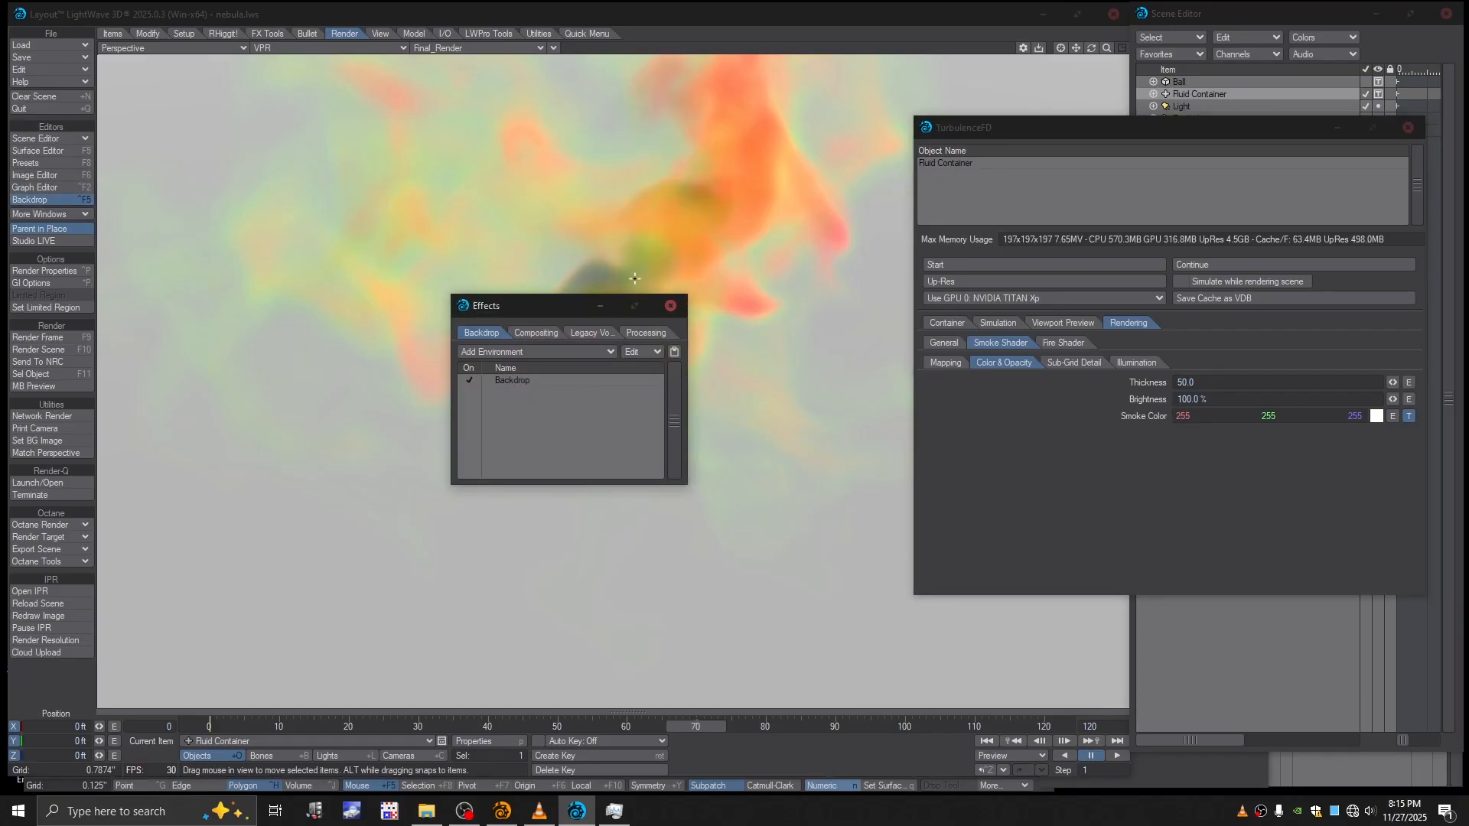
left_click(508, 382)
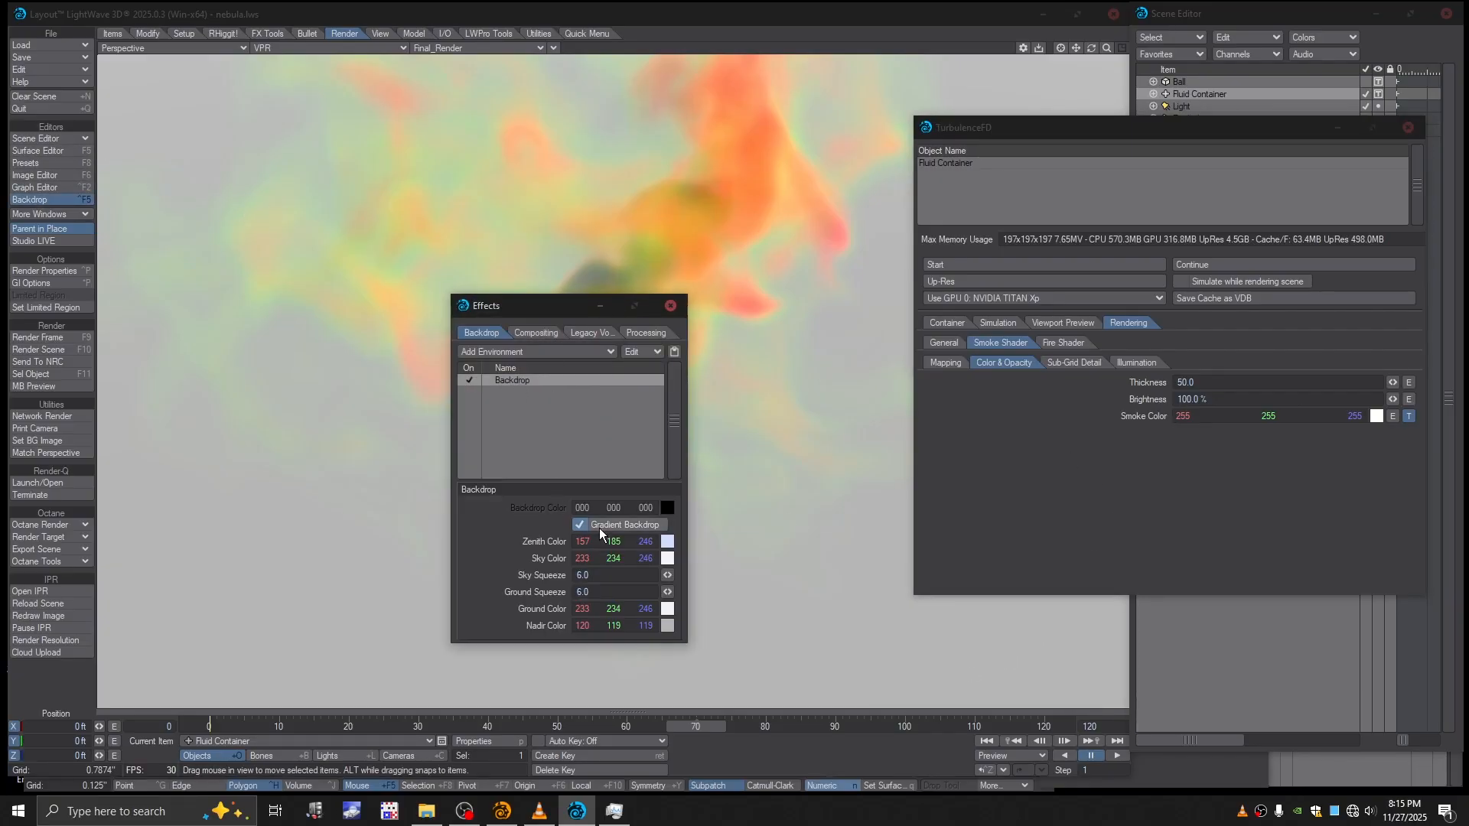
left_click(671, 306)
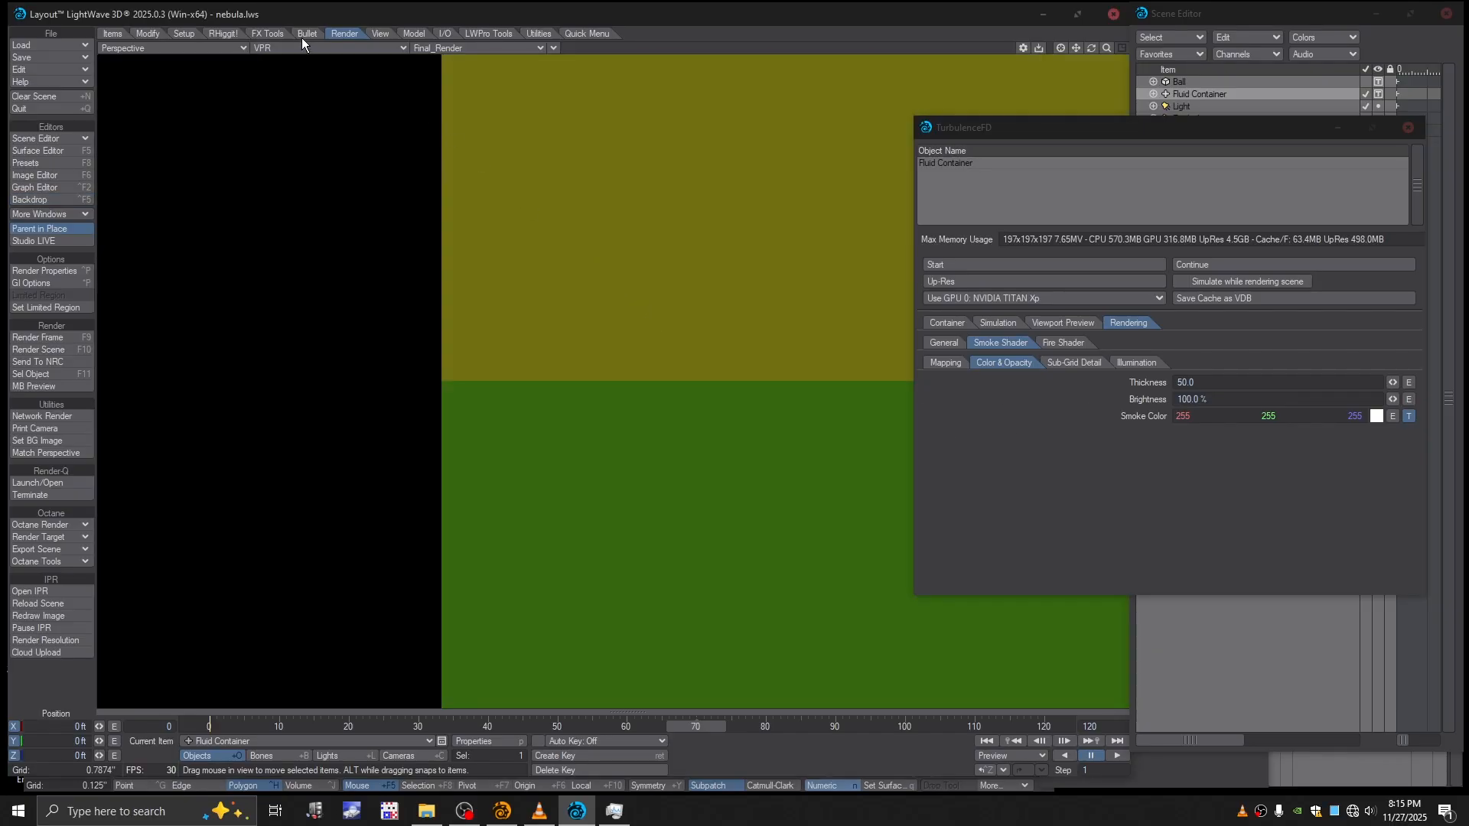
Step: Reframe the whole nebula in the perspective viewport using Textured Shaded Solid display, and restore the VPR display
left_click(300, 48)
left_click(283, 70)
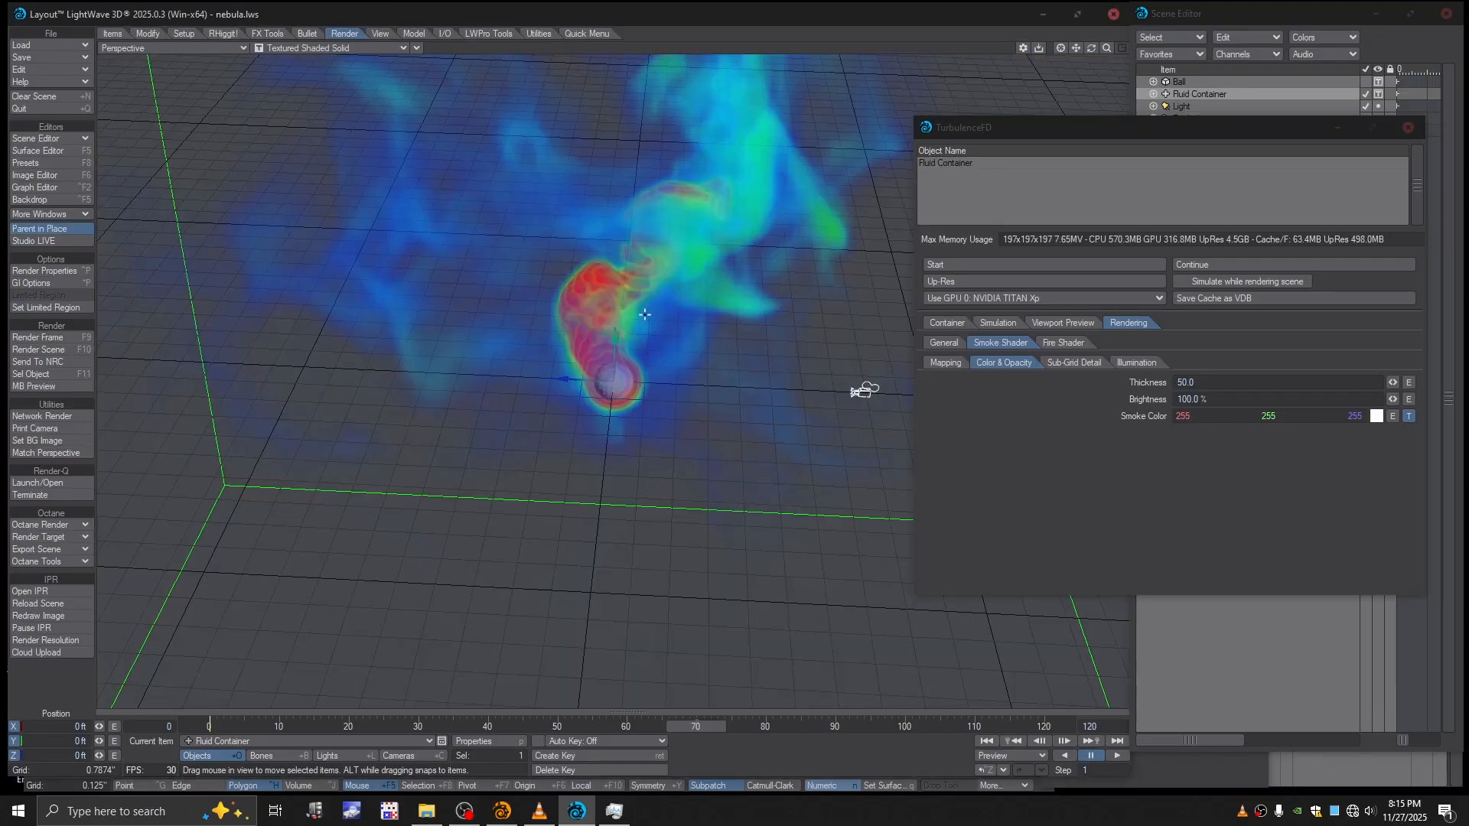
left_click_drag(612, 382, 520, 452, "alt+shift")
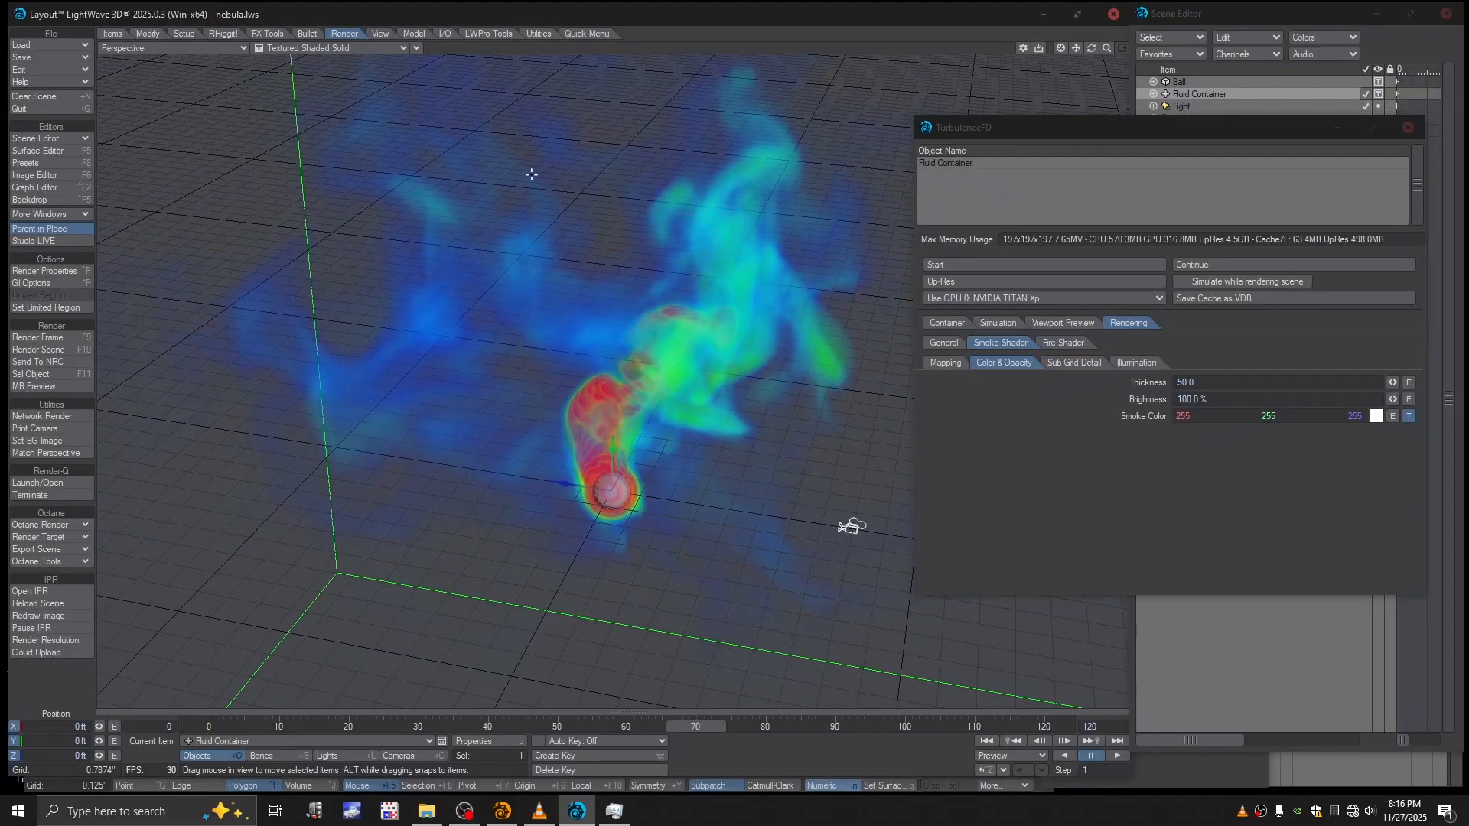
left_click(320, 48)
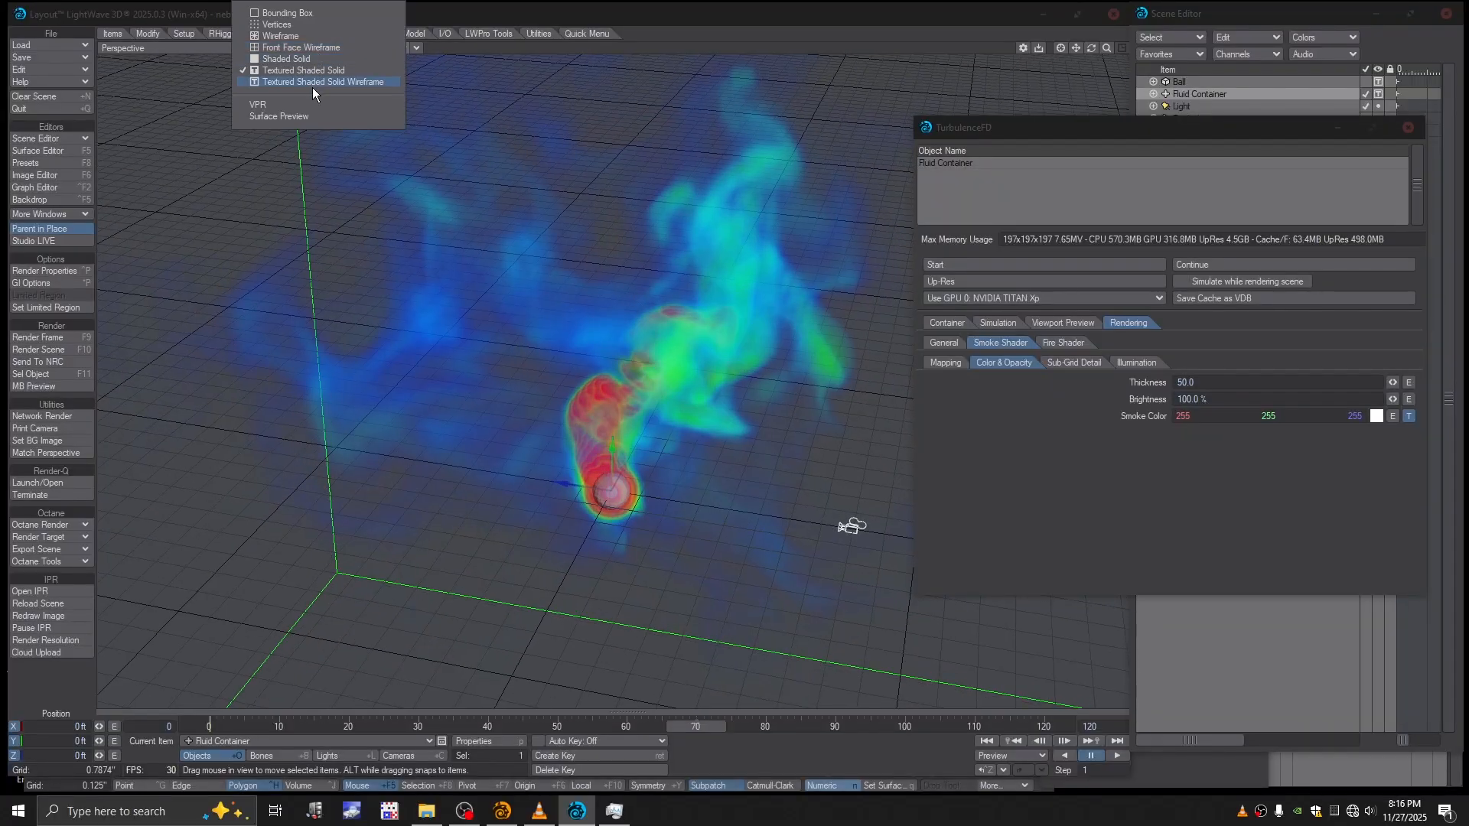
left_click(277, 103)
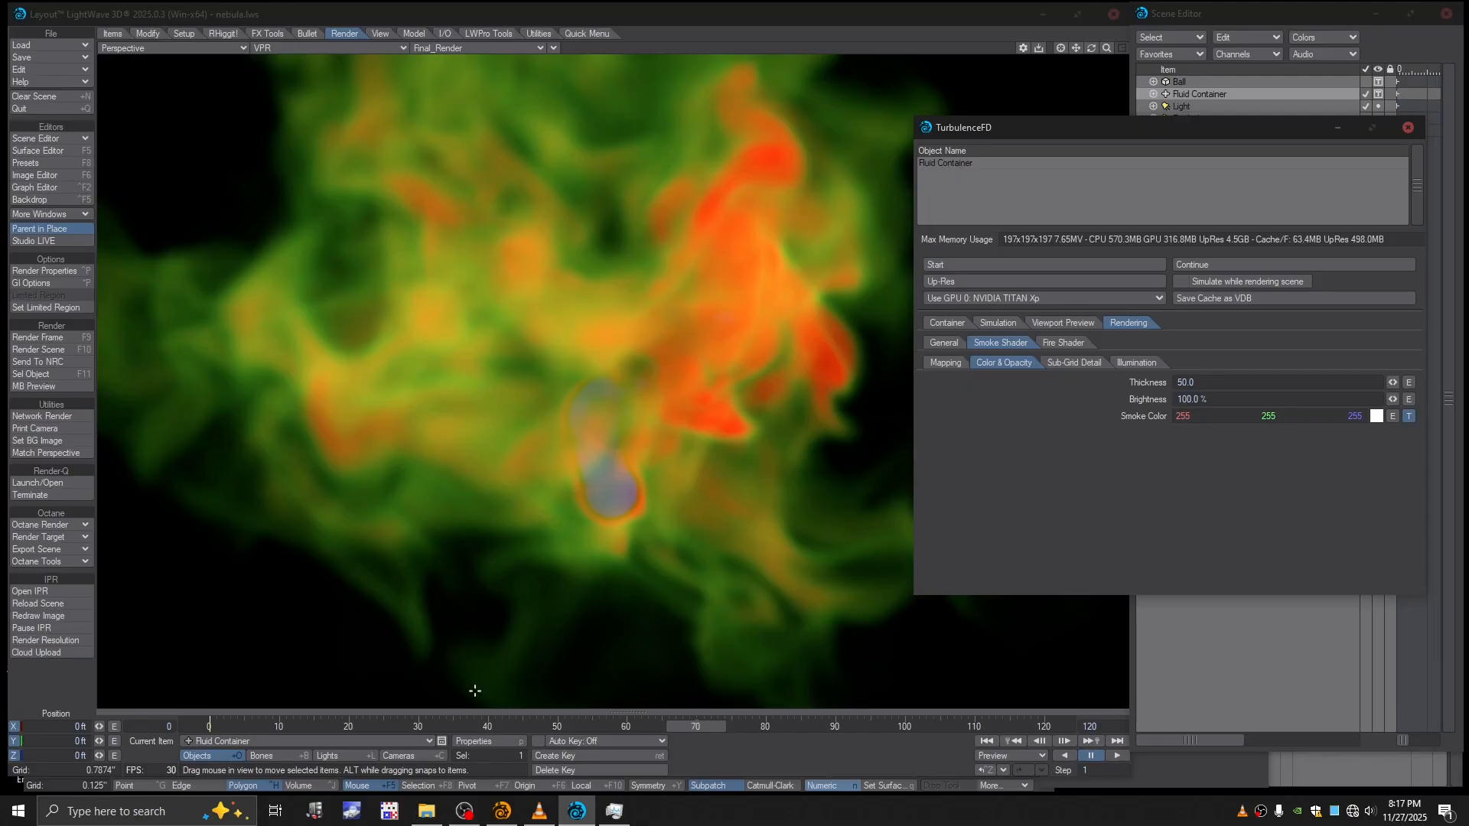
Step: Add a Textured Environment to the EnvLight's environment list in its light properties
key("alt+Tab")
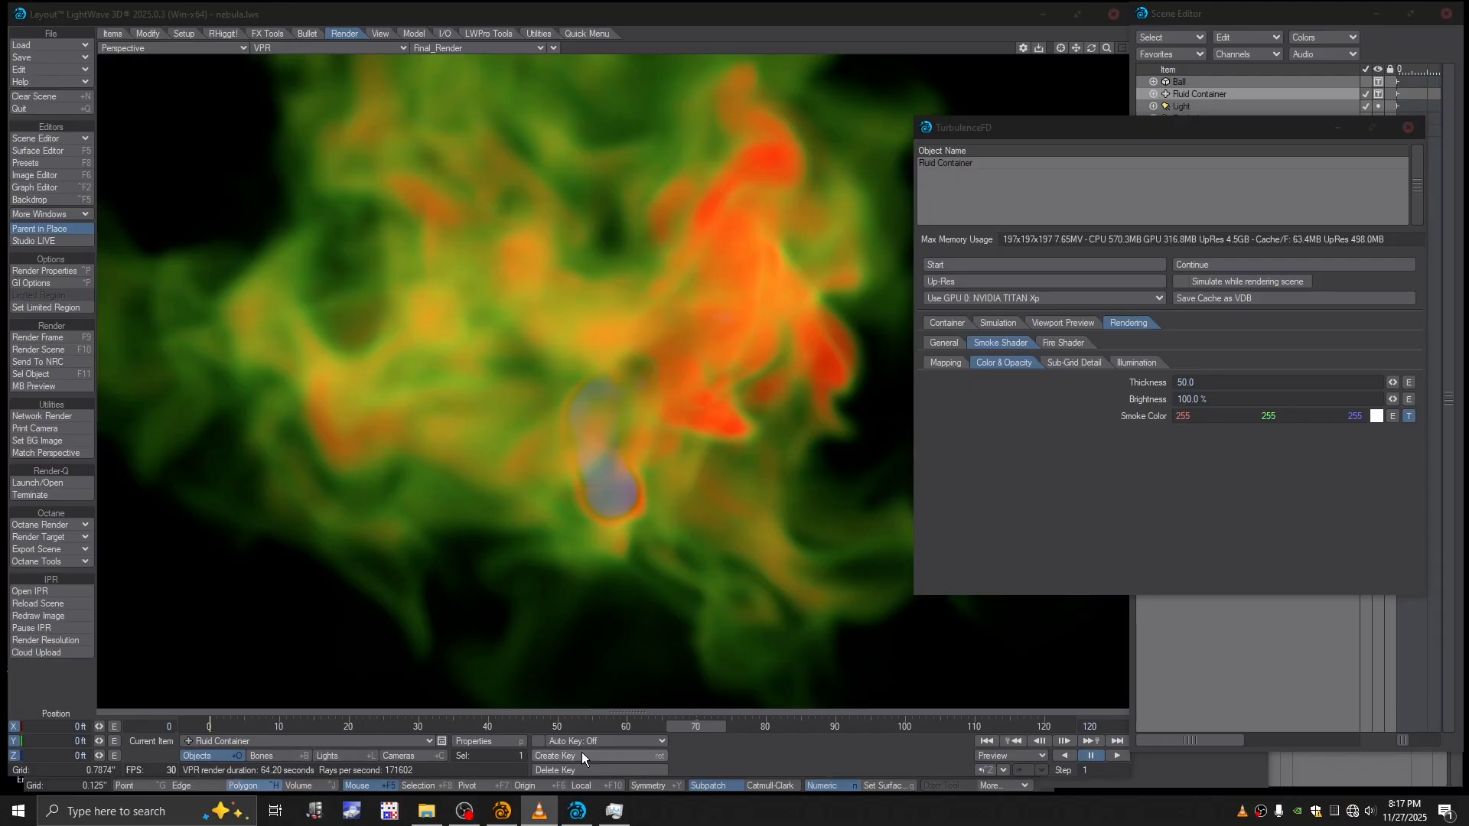
left_click(756, 745)
left_click(341, 756)
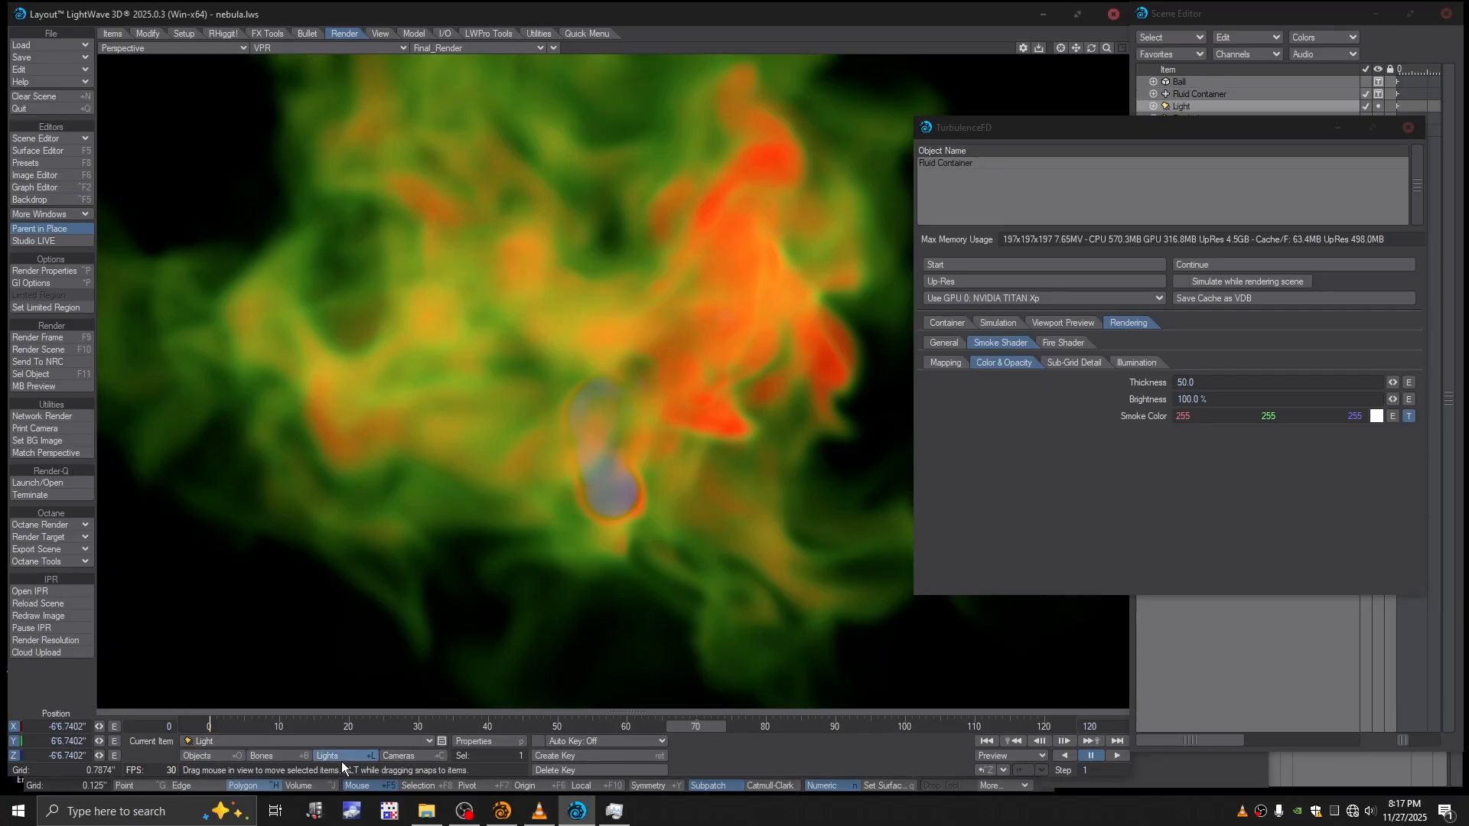
key("Down")
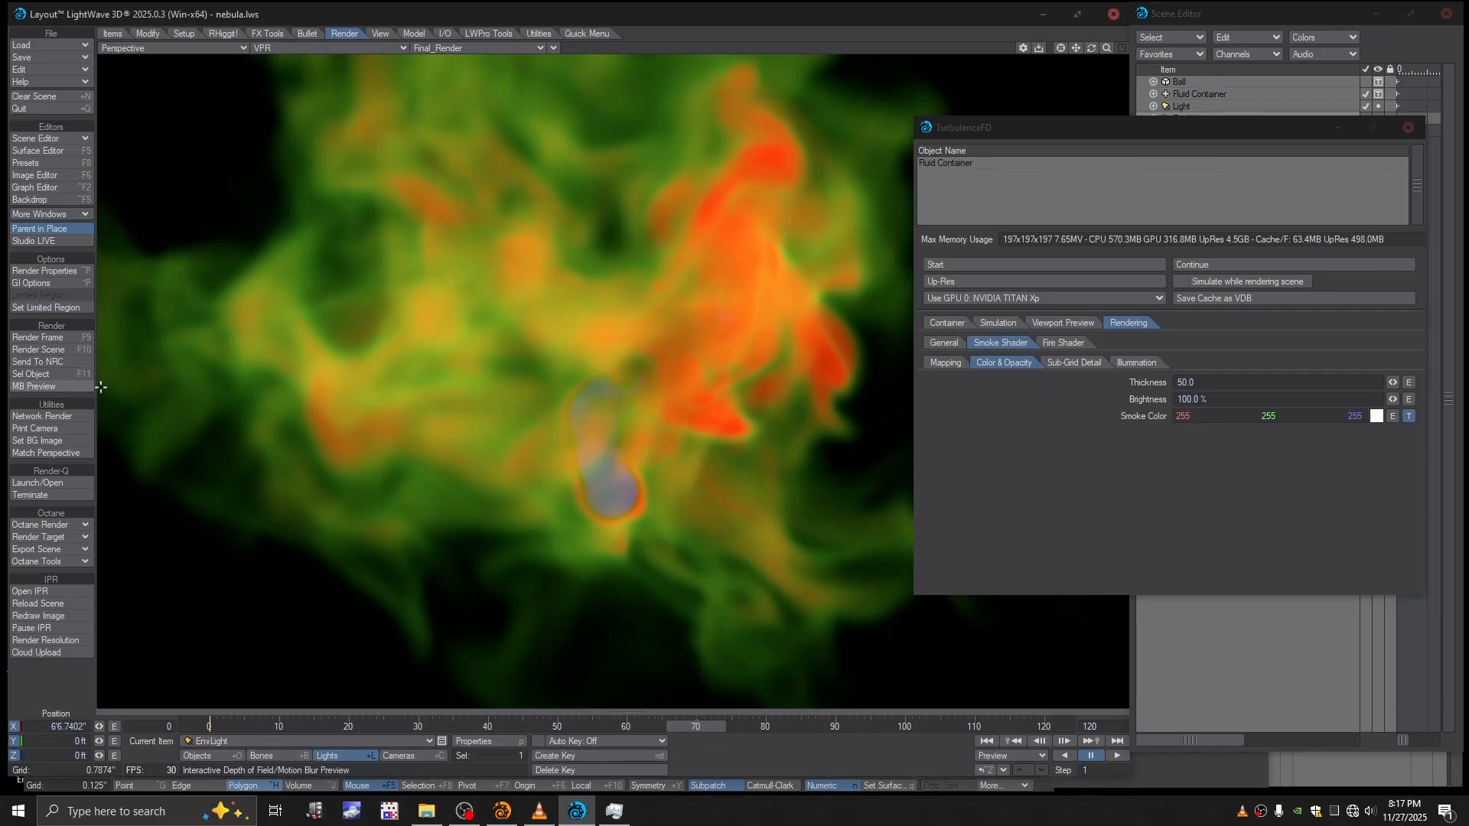
left_click(508, 740)
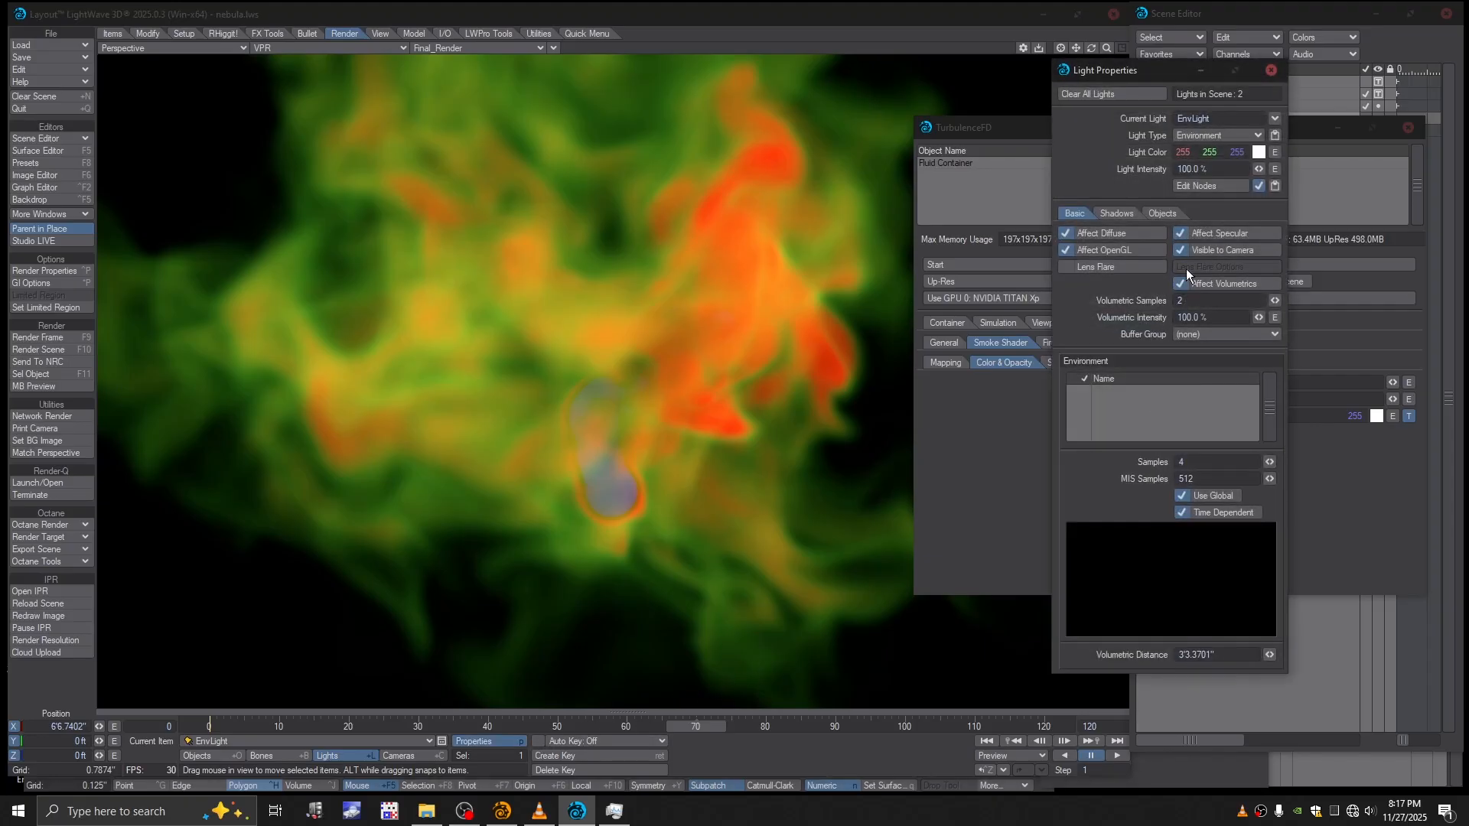
left_click_drag(1140, 73, 1146, 84)
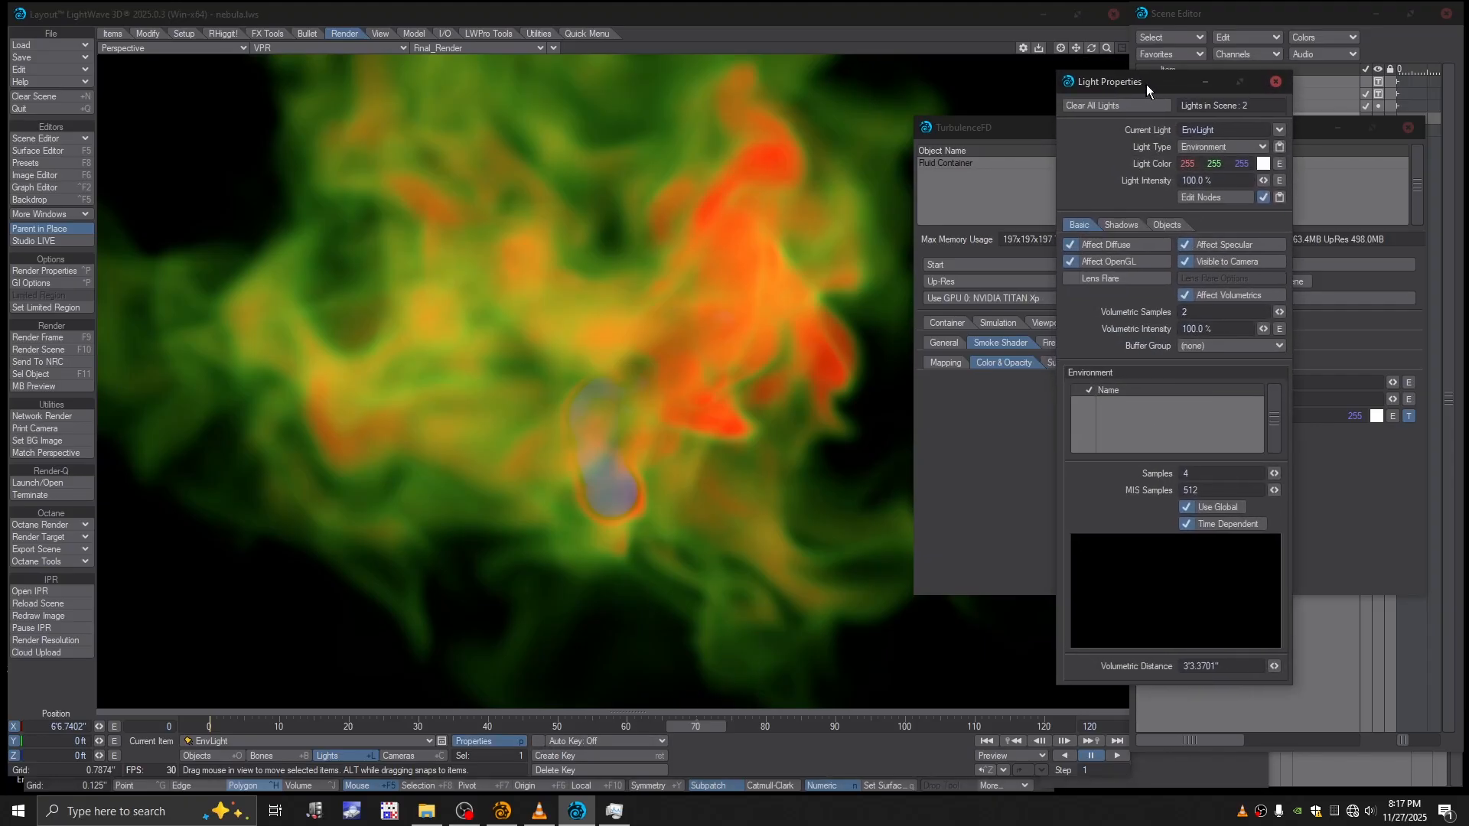
right_click(1146, 414)
mouse_move(1156, 415)
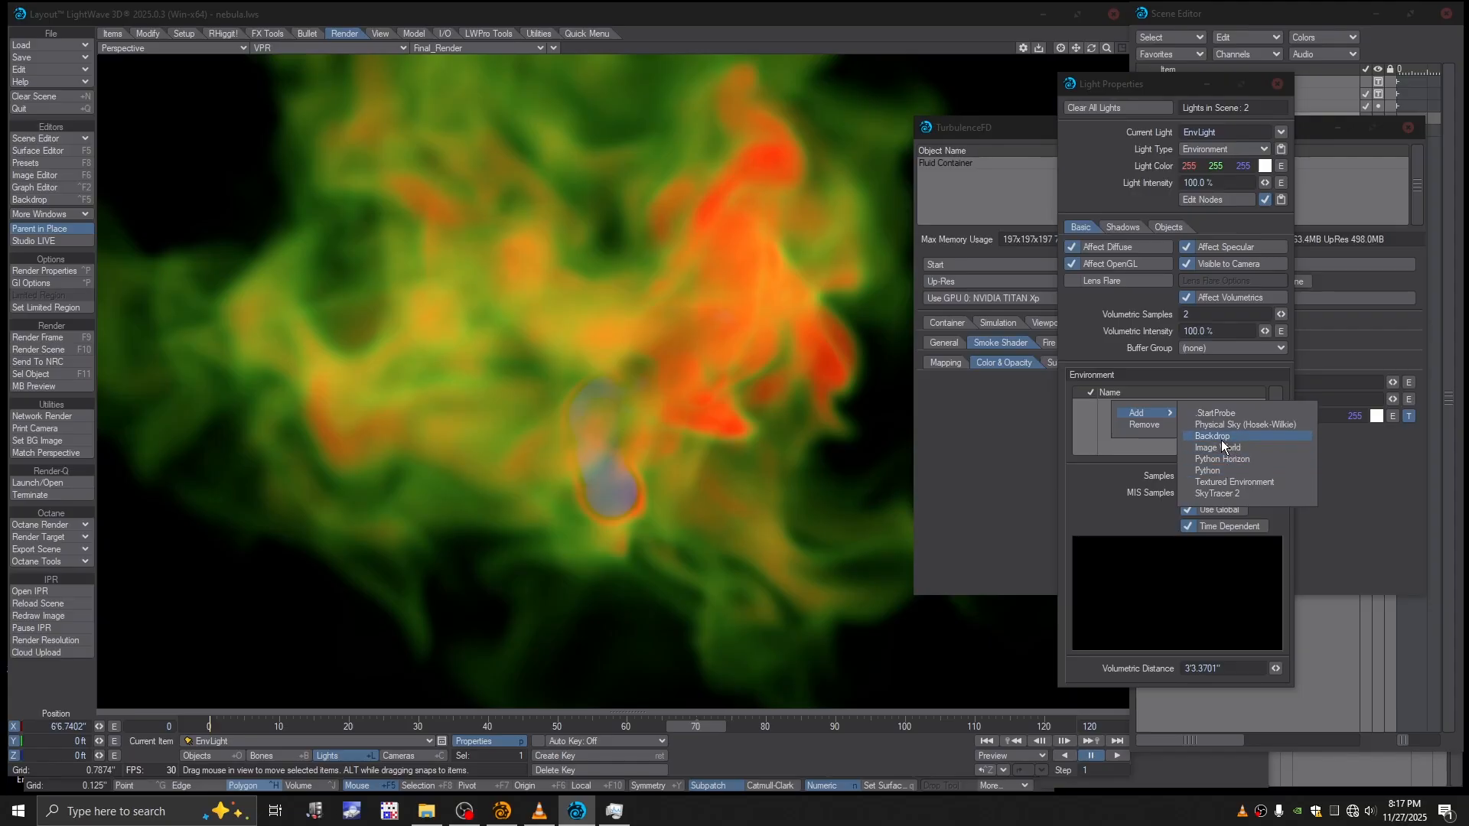
left_click(1238, 483)
left_click(1137, 407)
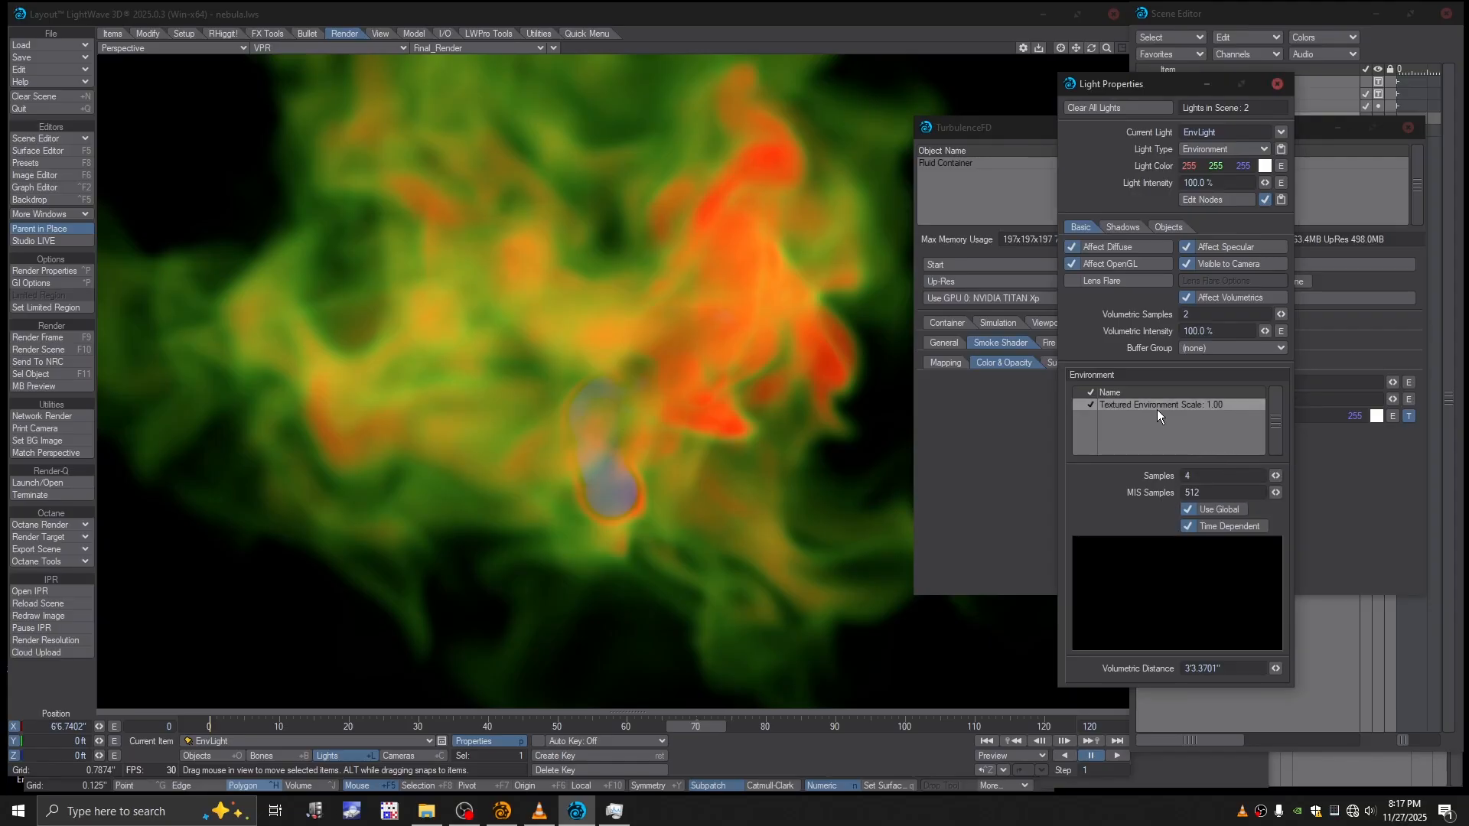
Step: Load Space_Nebula_C.exr as the image map of the EnvLight's Textured Environment texture
double_click(1136, 405)
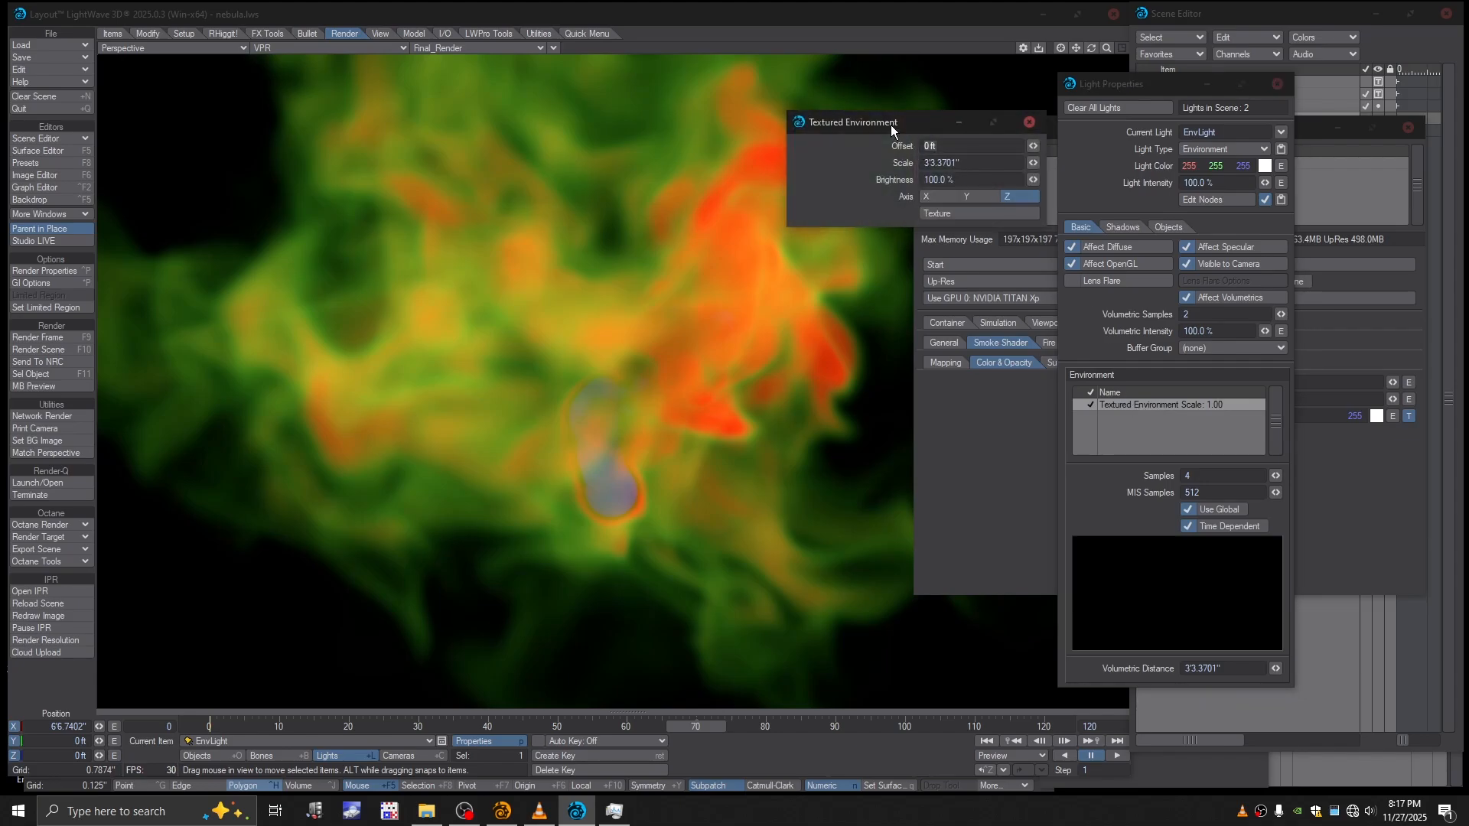
left_click(968, 211)
left_click_drag(980, 247, 820, 252)
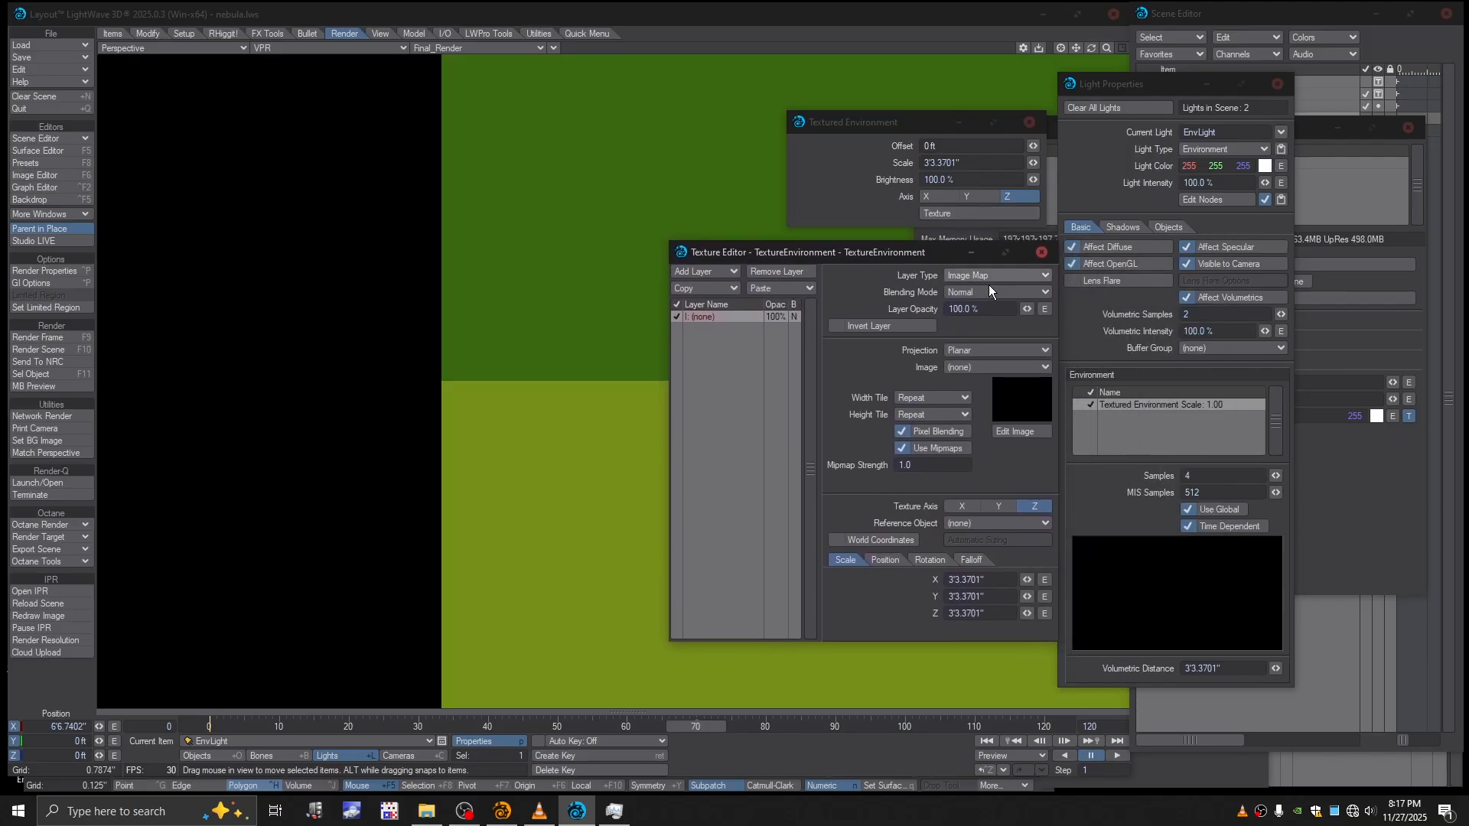
left_click(980, 368)
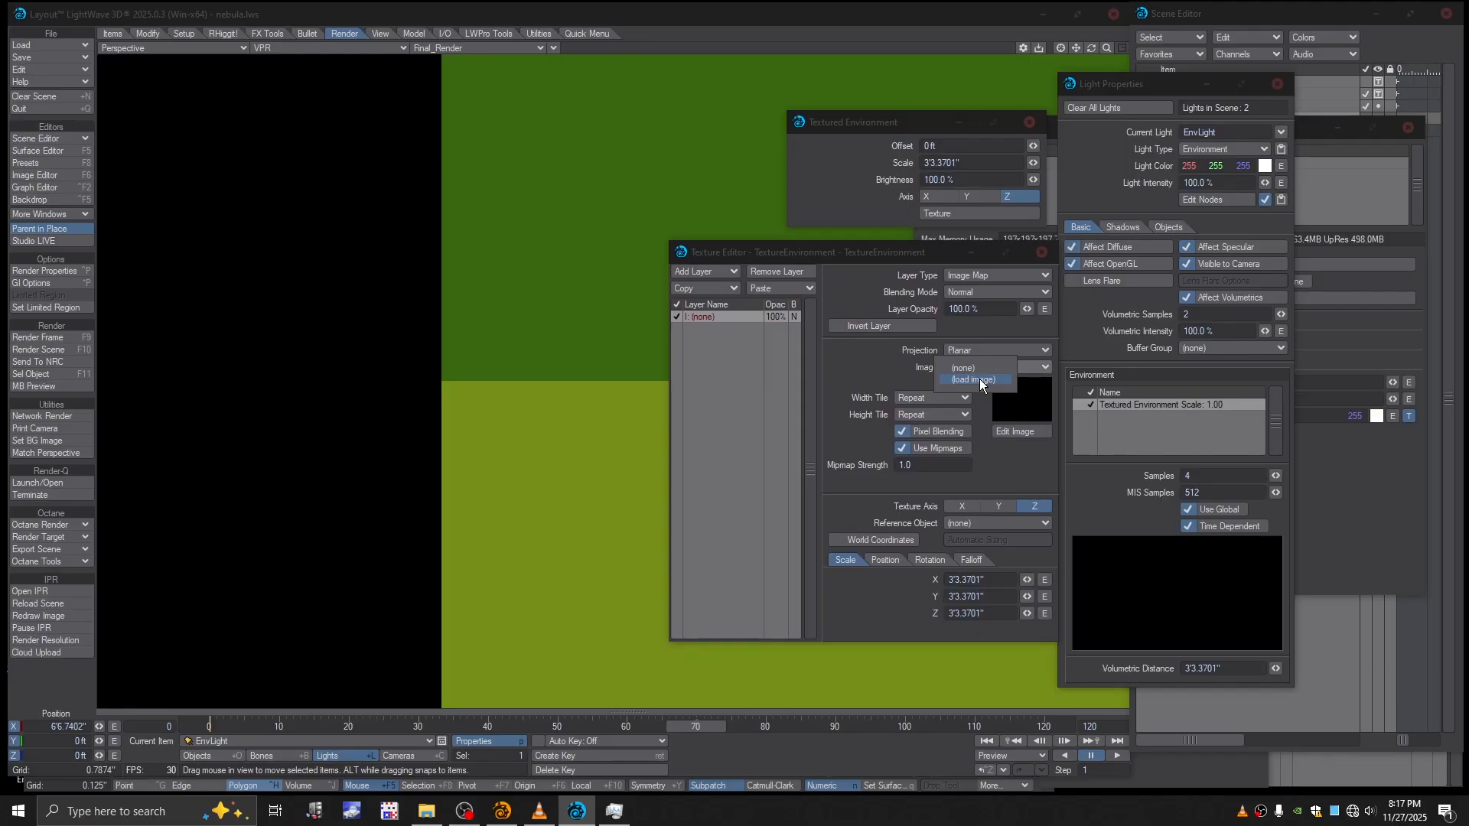
left_click(979, 378)
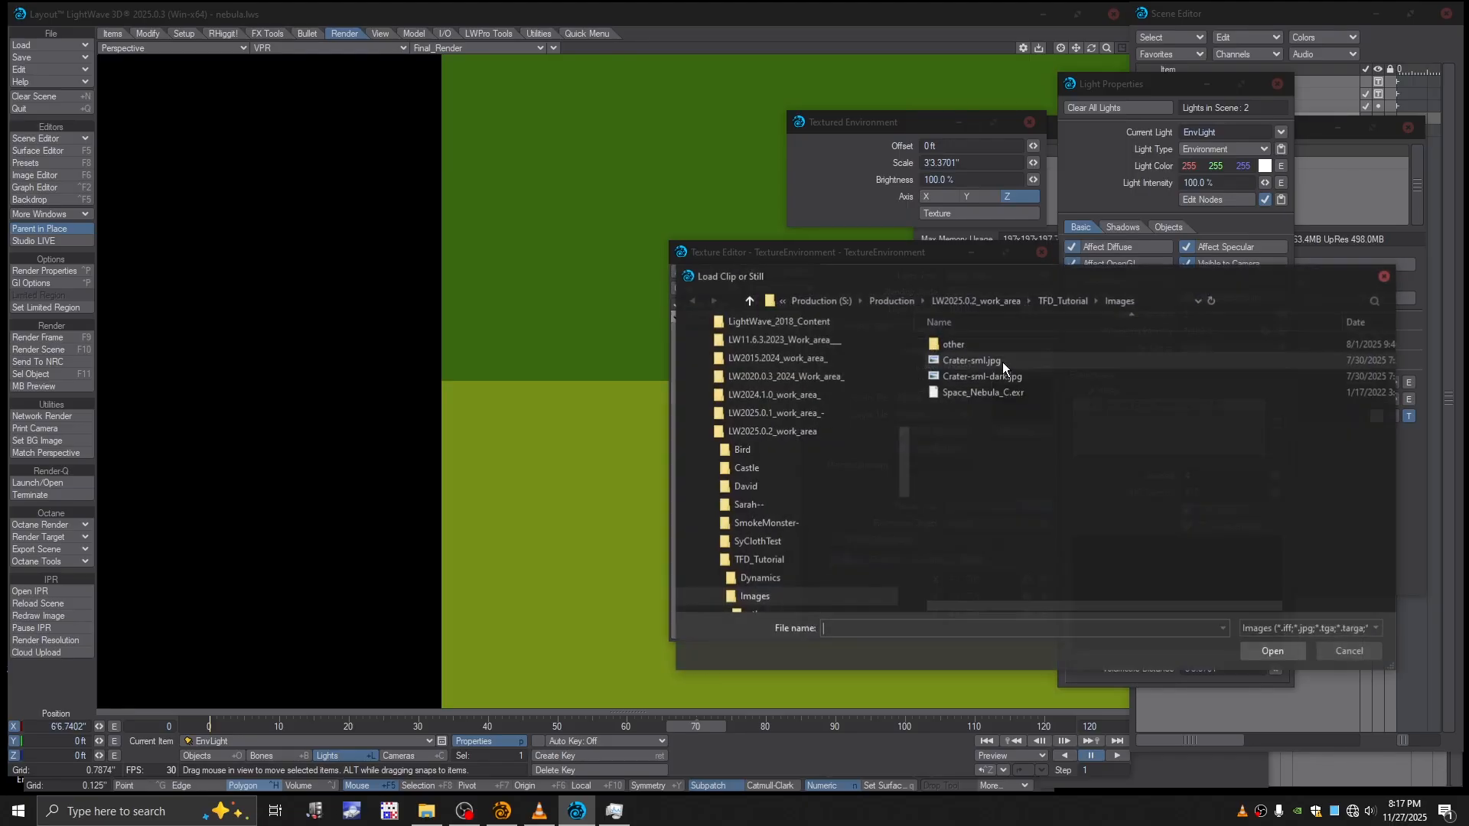
double_click(954, 394)
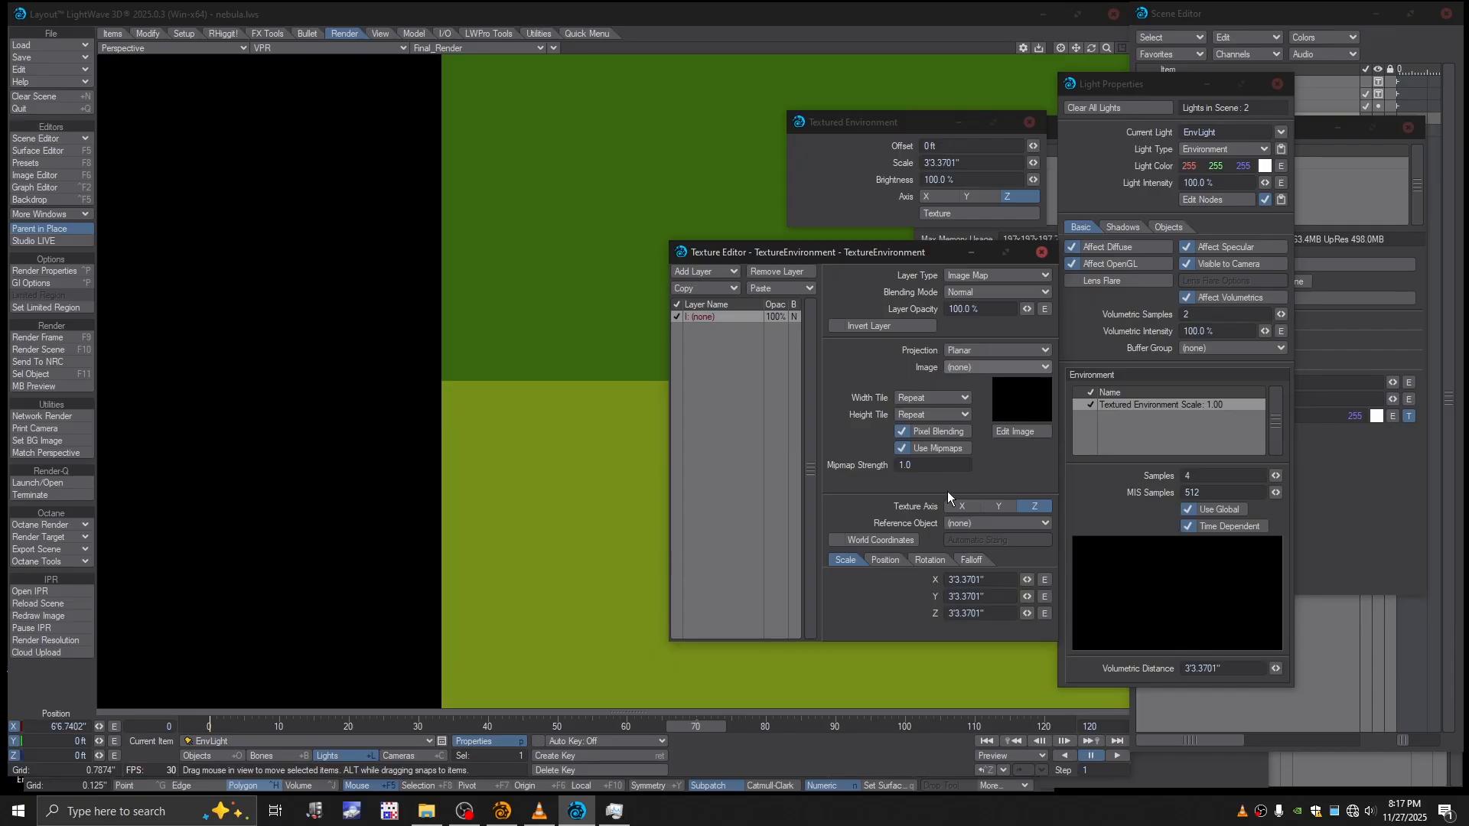
Step: Set the nebula image map's texture axis to Y, and turn off Time Dependent and Use Global for the EnvLight's environment
left_click(999, 505)
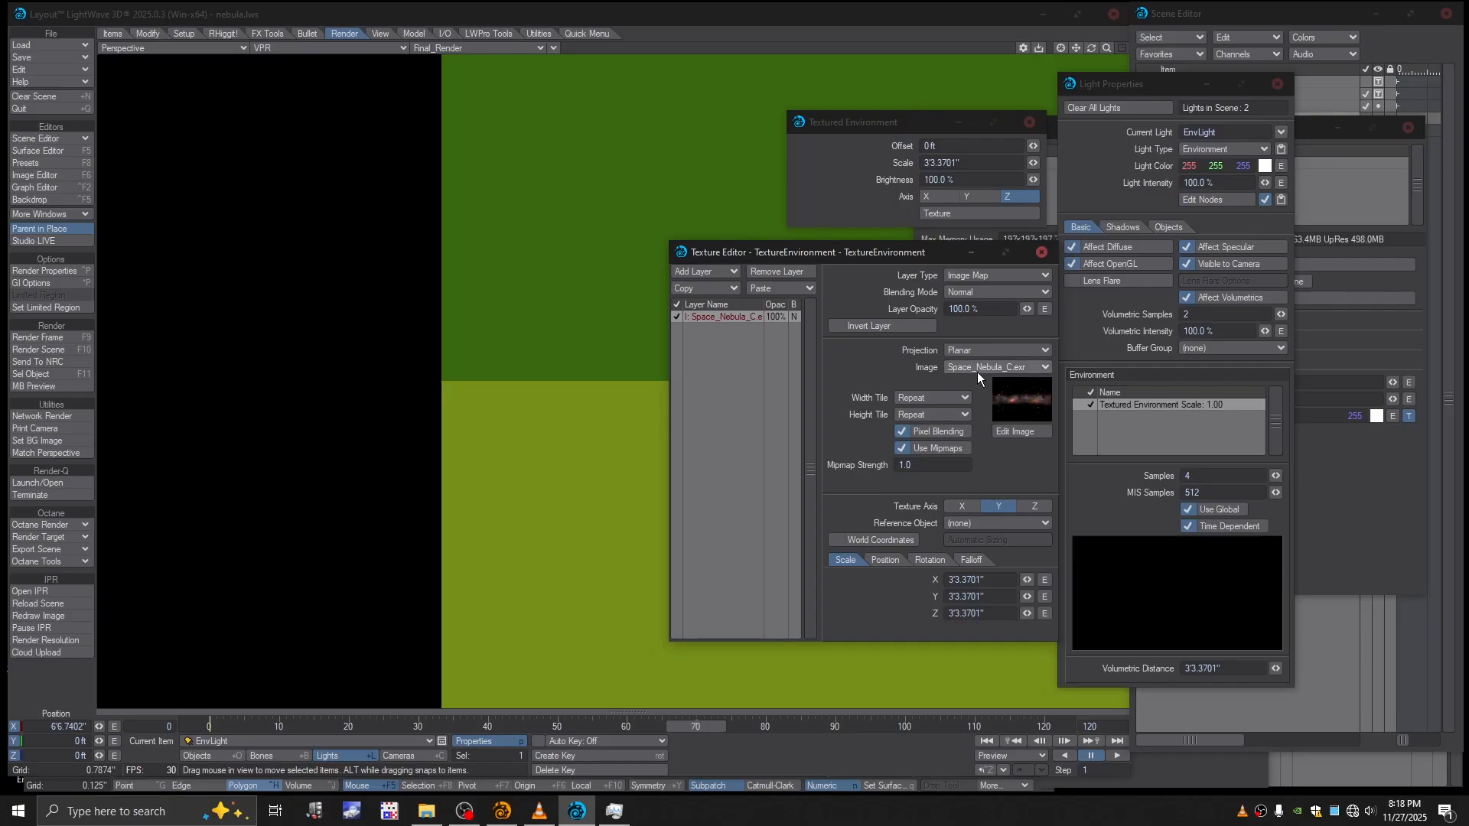
left_click(1042, 253)
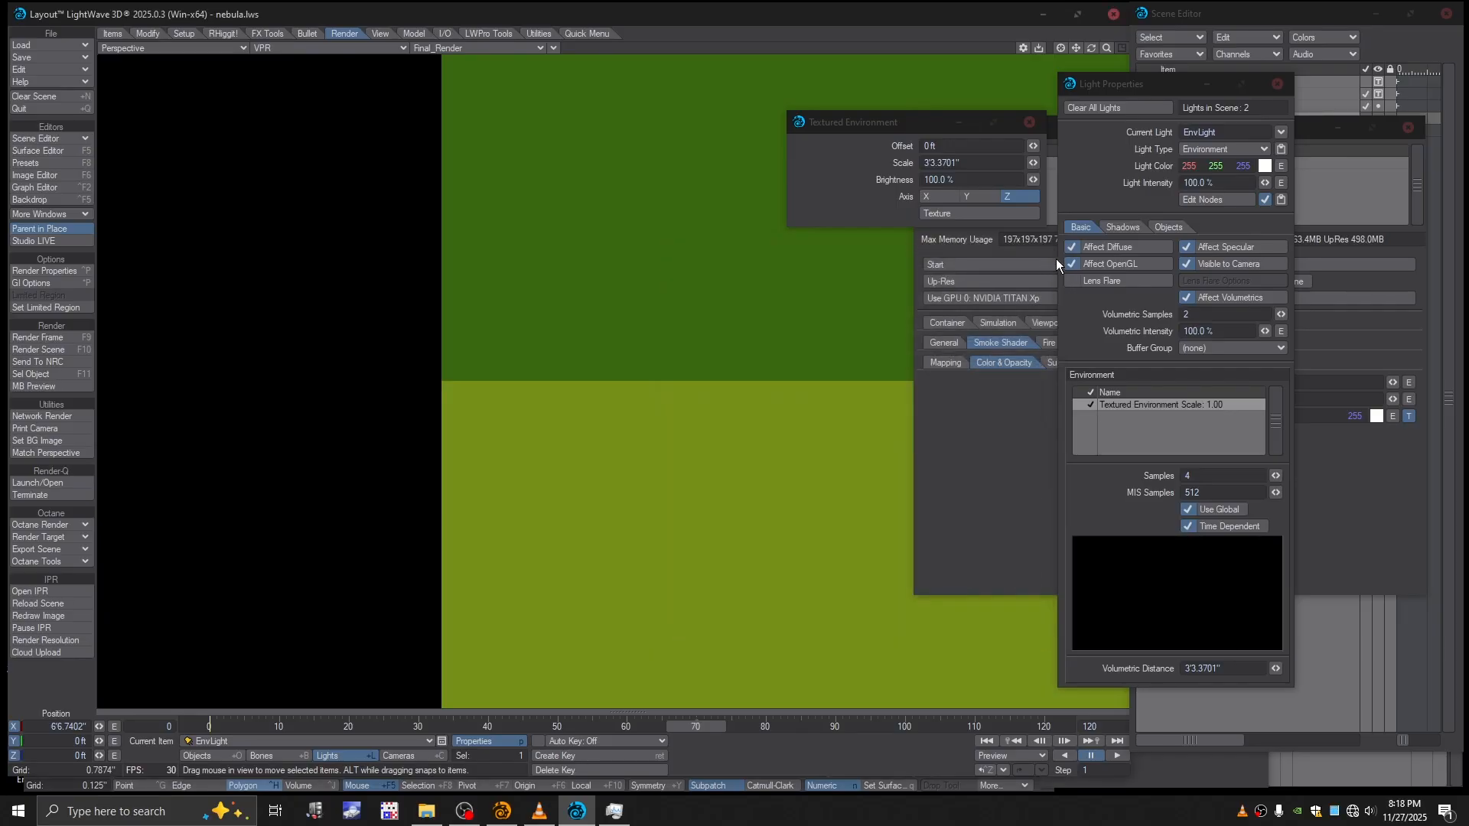
left_click(1029, 122)
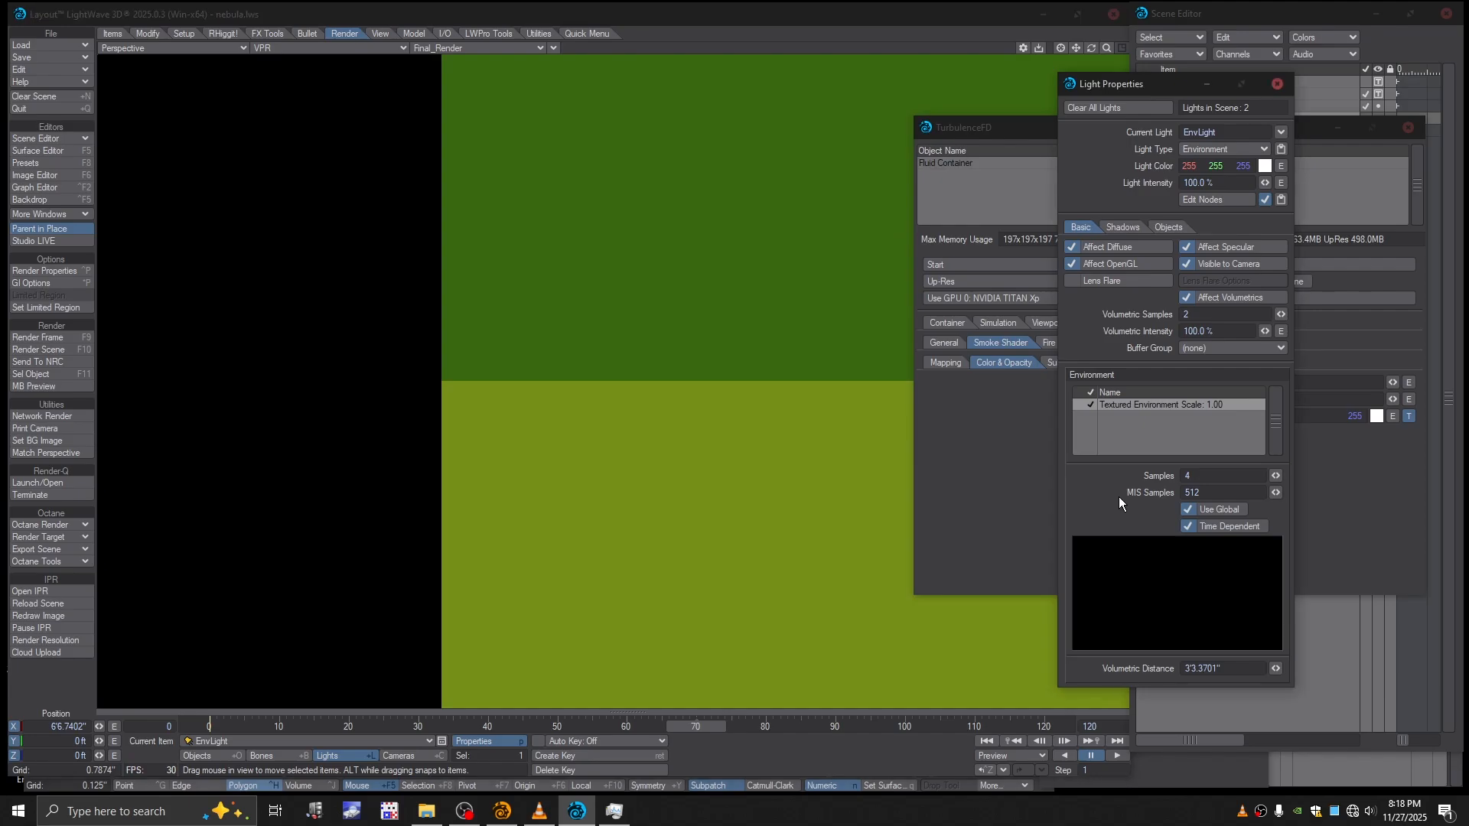
left_click(1191, 525)
left_click(1191, 511)
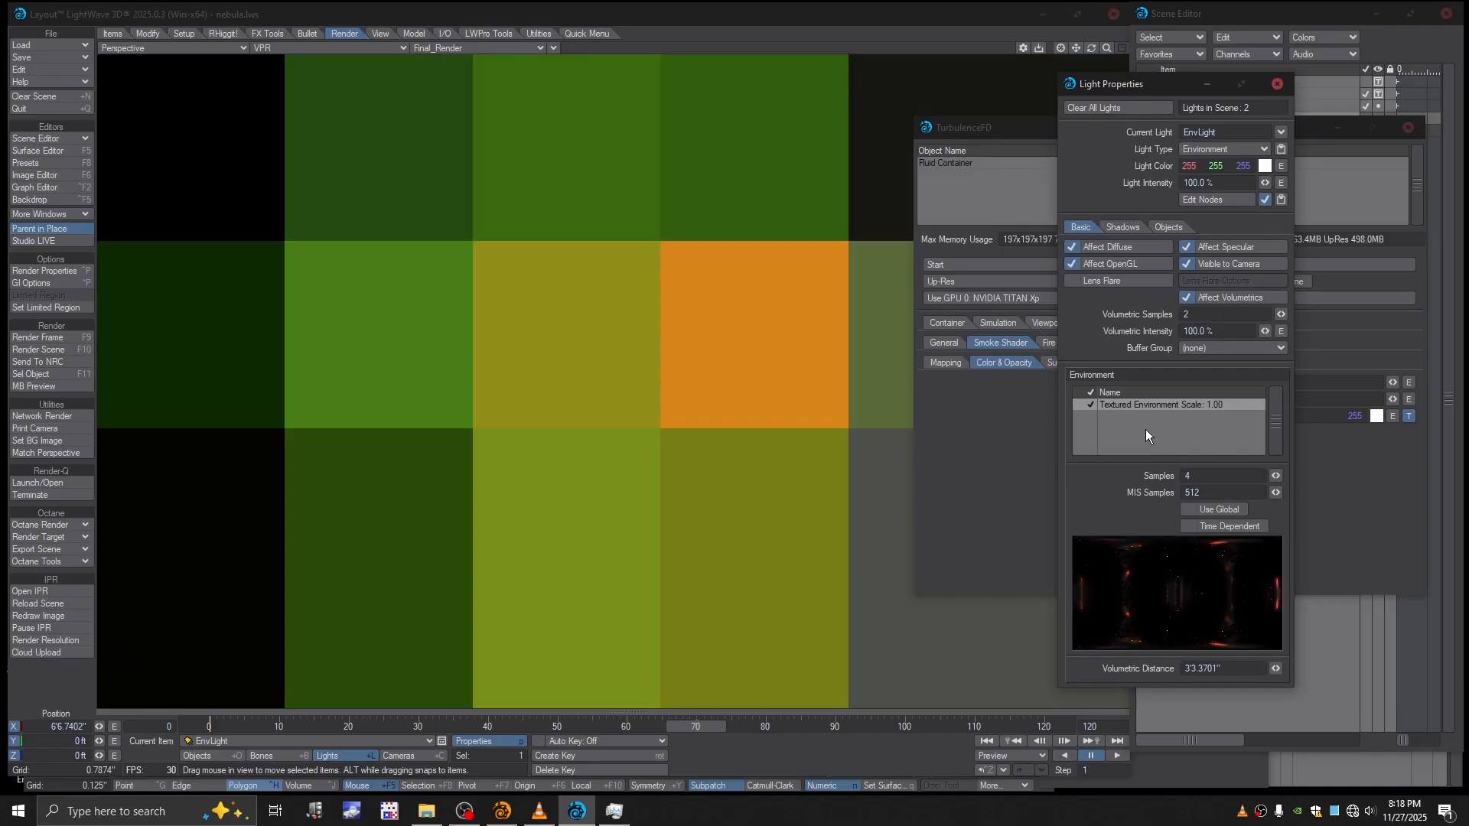
Step: Review the EnvLight's Textured Environment image map settings and the resulting VPR preview, and close the texture and light property windows
double_click(1148, 404)
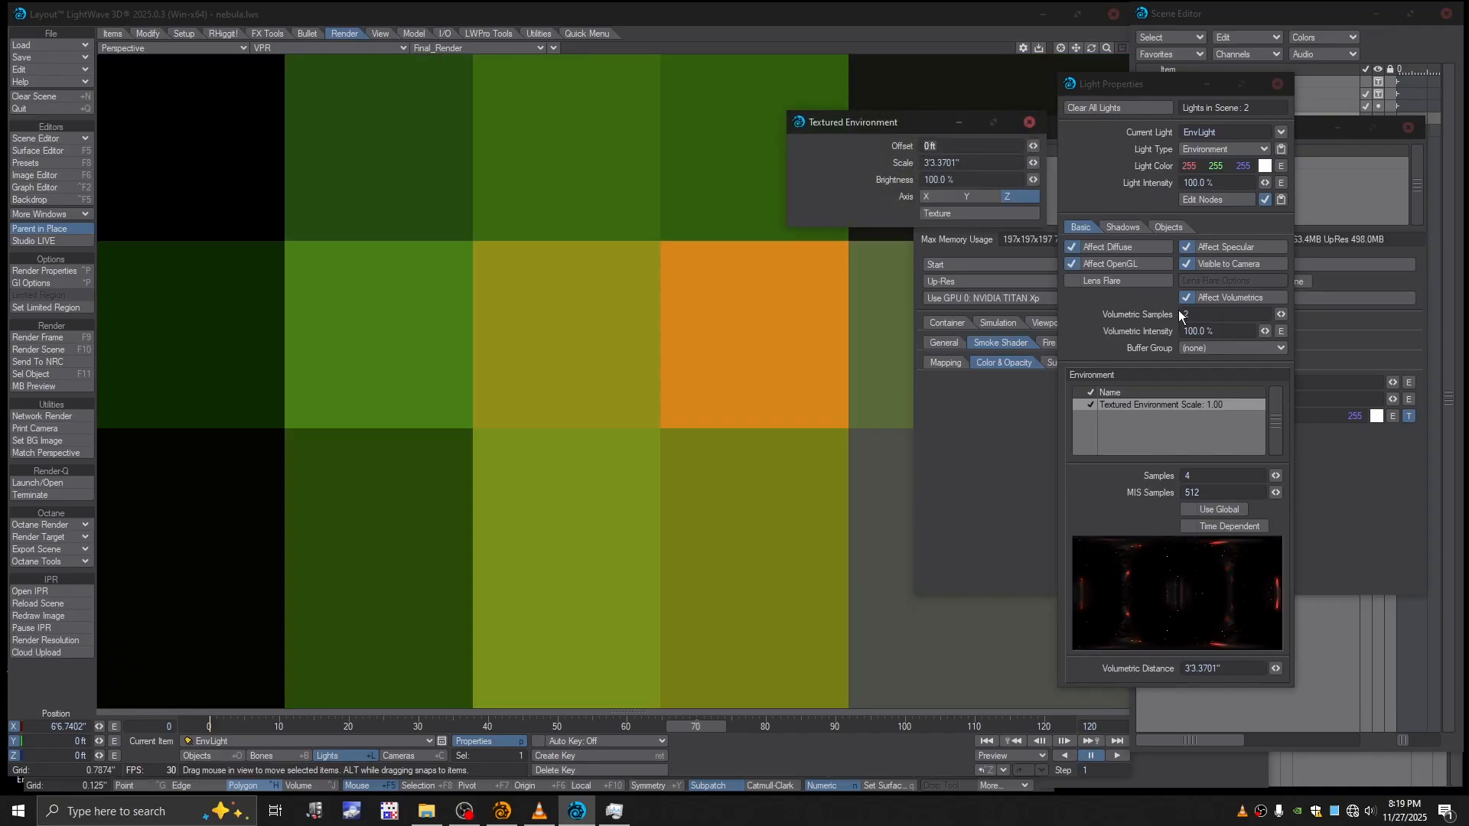
left_click(976, 217)
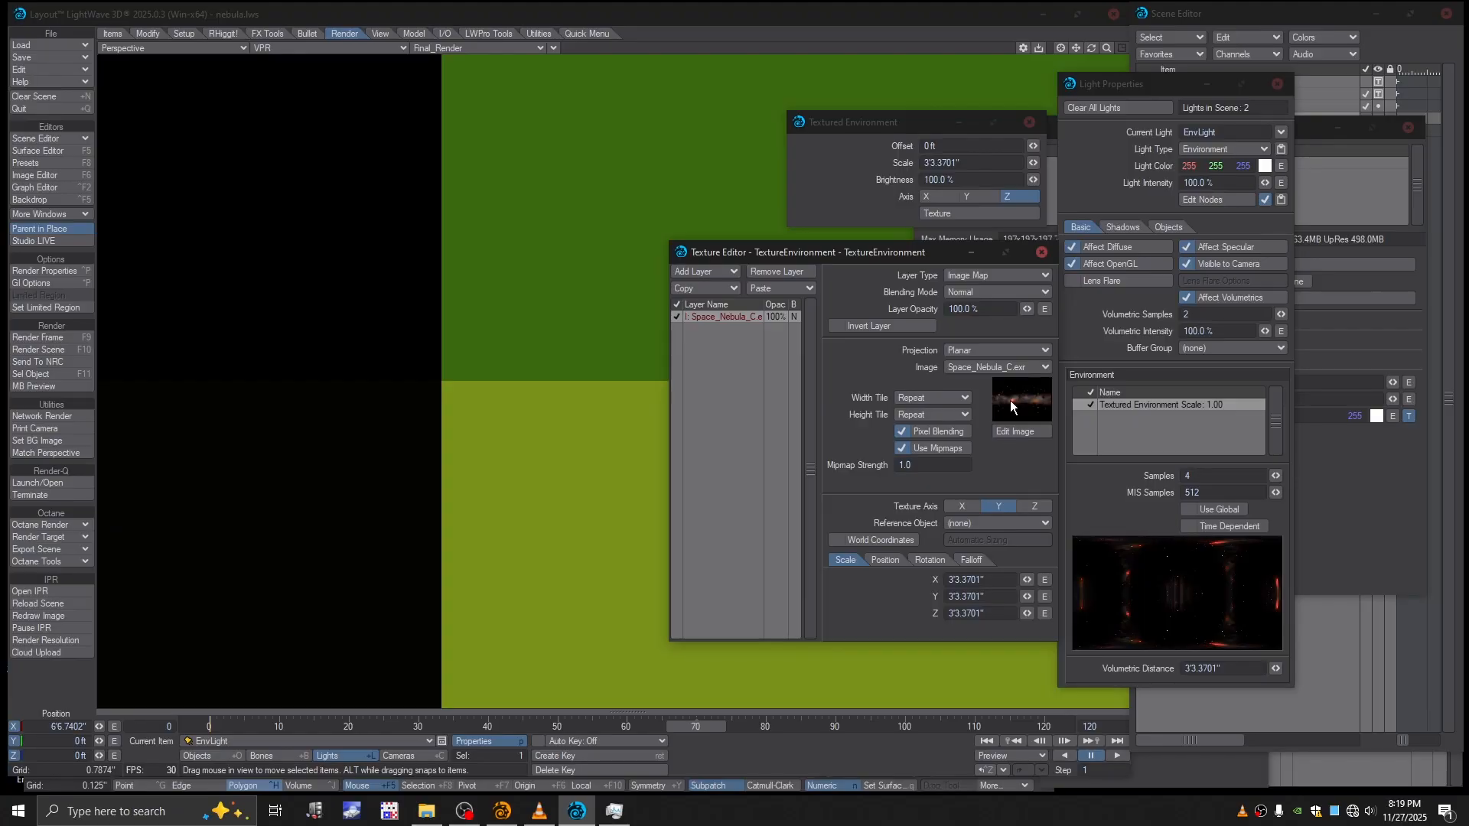
mouse_move(879, 260)
left_mouse_down()
mouse_move(903, 257)
mouse_move(879, 259)
left_mouse_up()
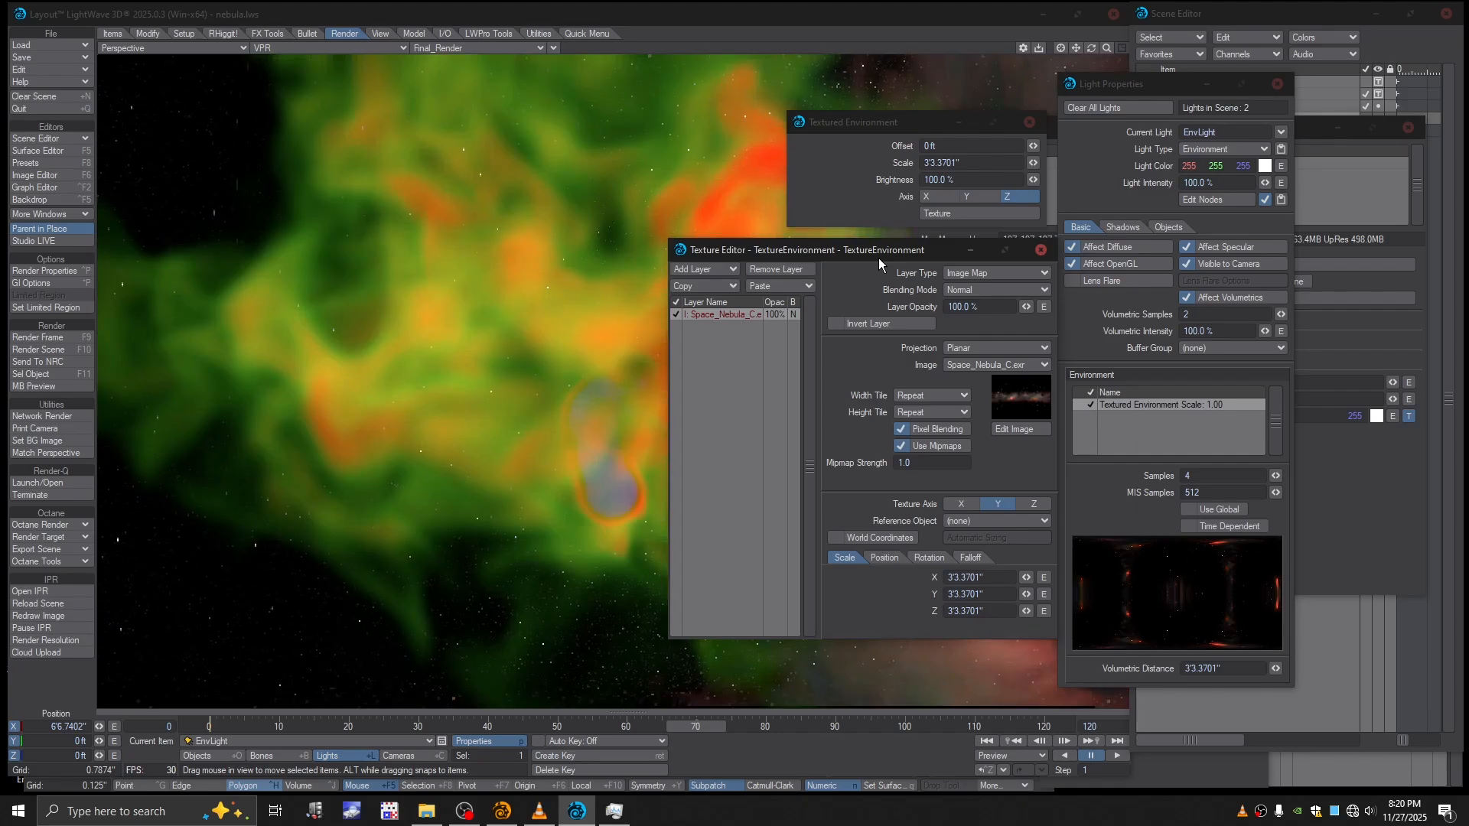
left_click(1039, 251)
left_click(1030, 122)
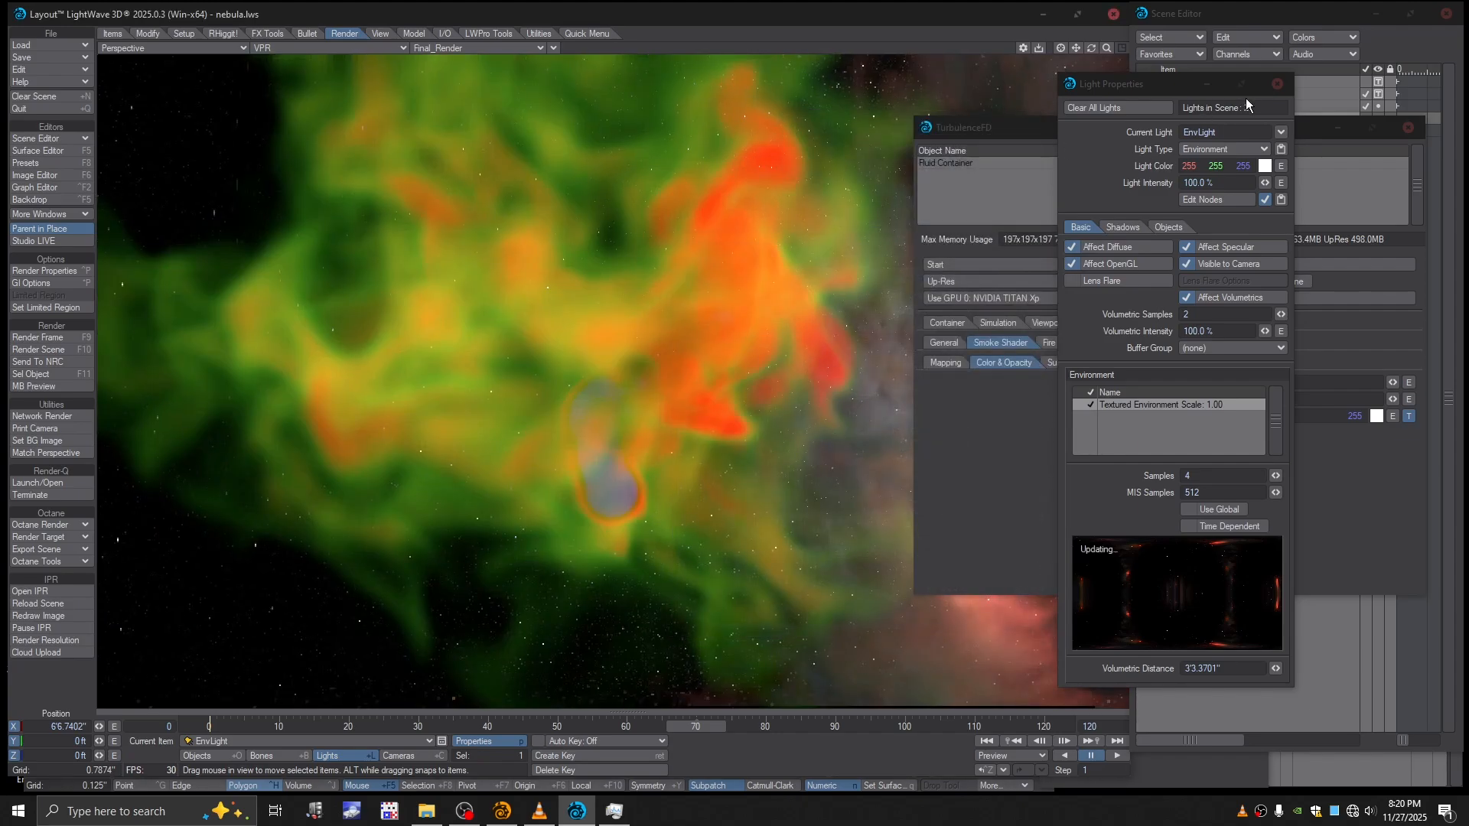
left_click(1279, 84)
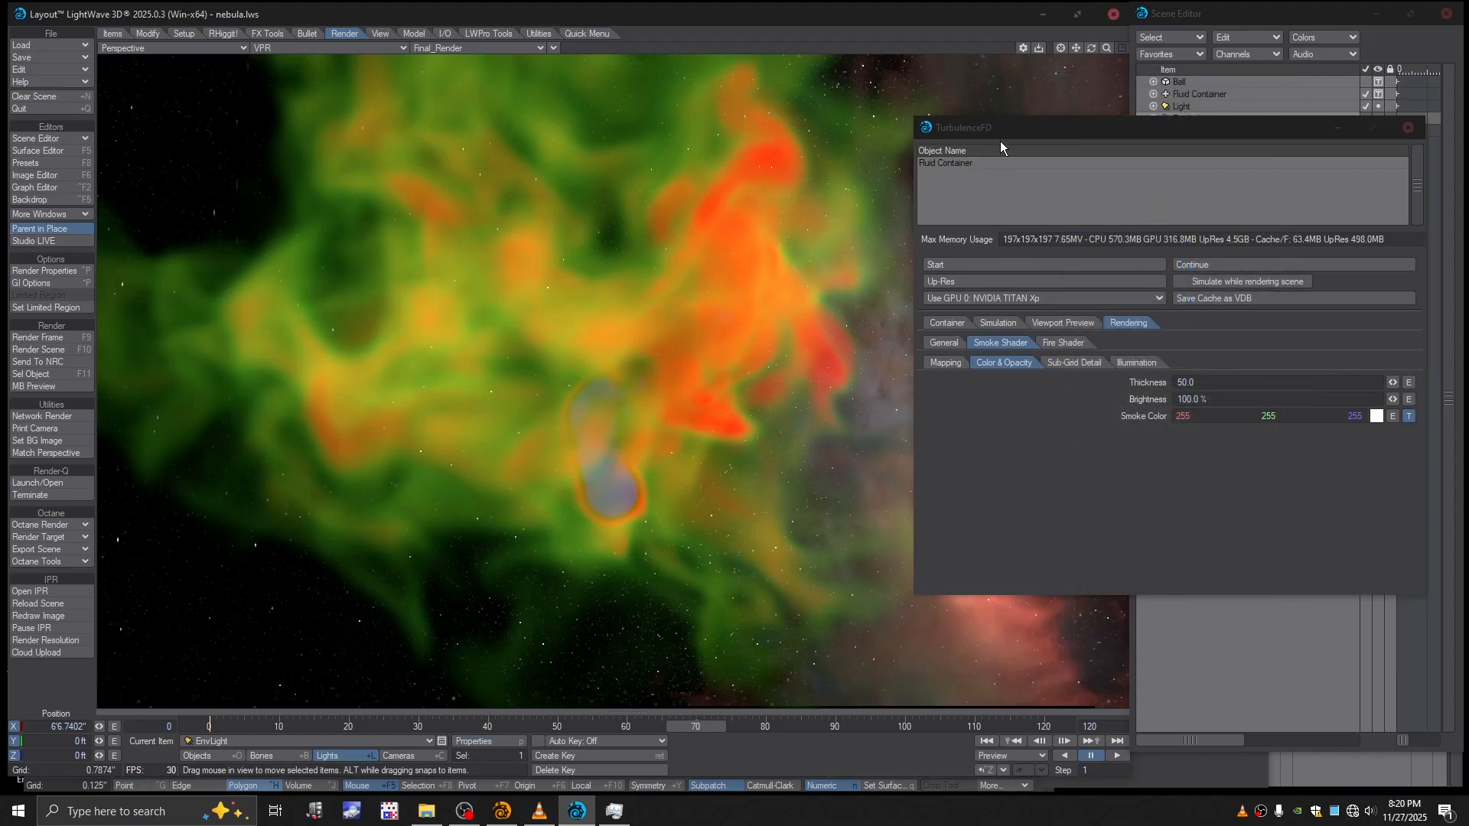
Step: Switch the perspective viewport to Textured Shaded Solid display, with the TurbulenceFD window moved aside
left_click_drag(1003, 125, 1023, 172)
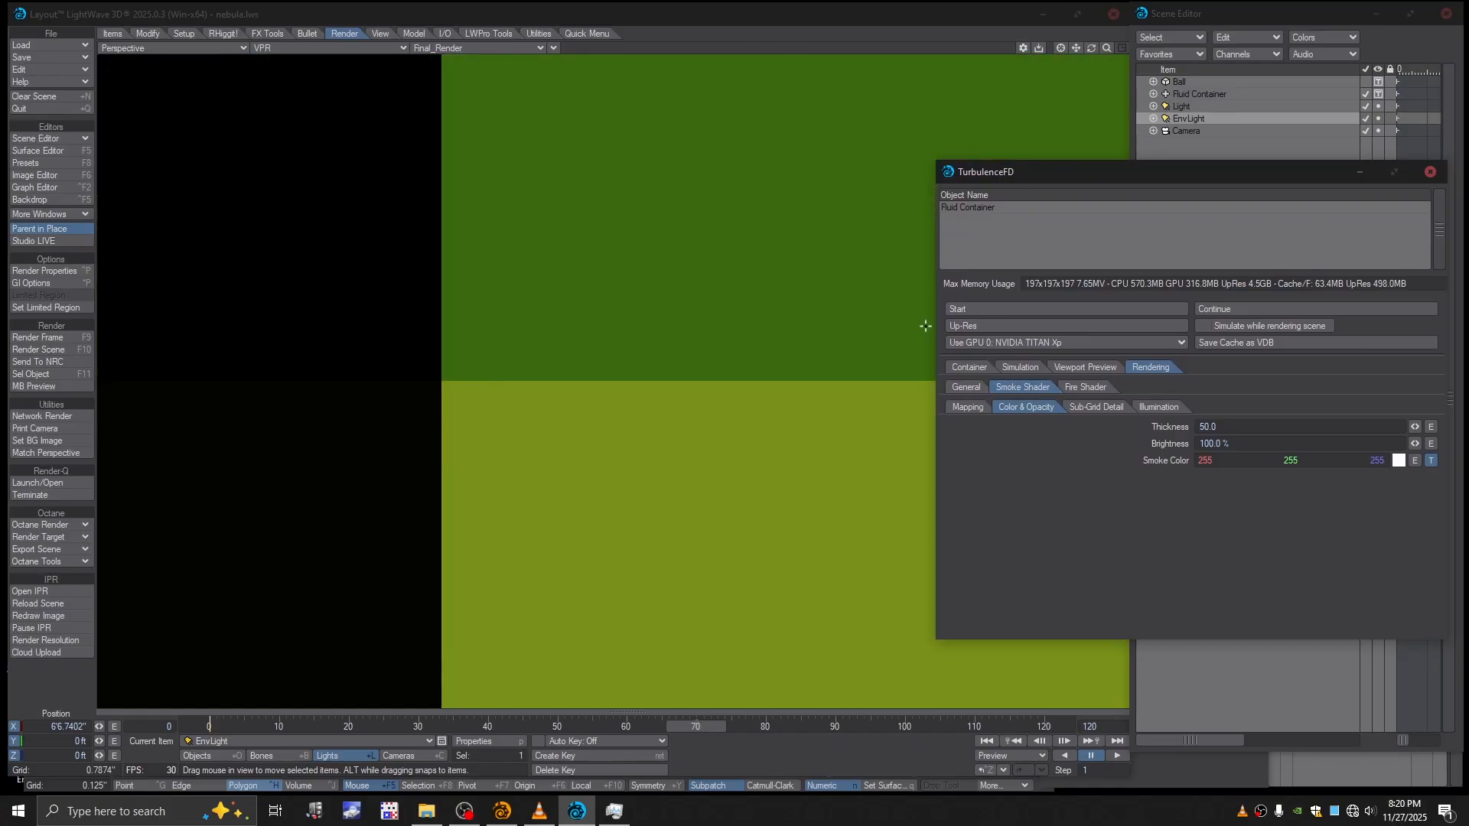
left_click(302, 45)
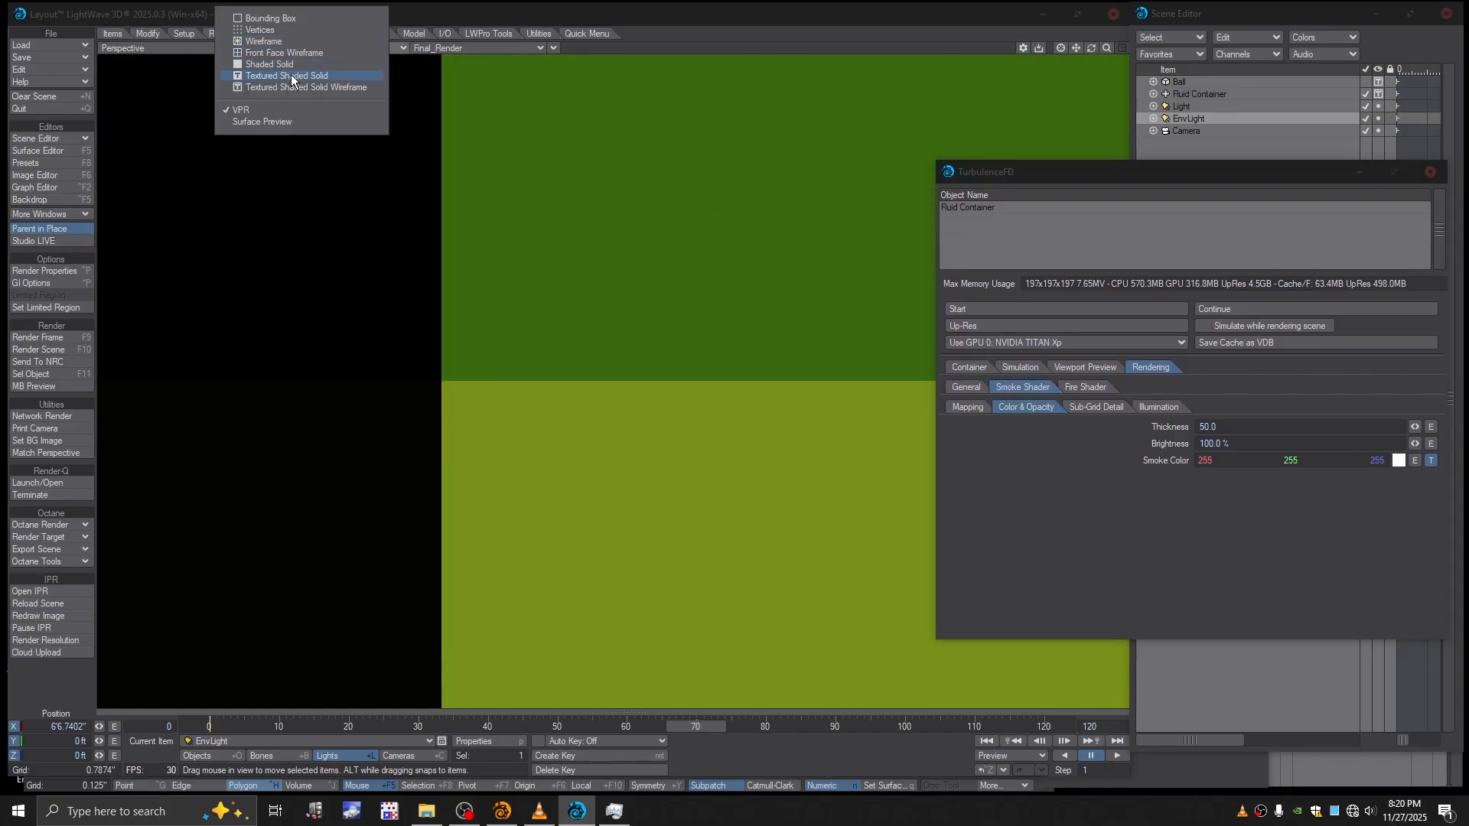
left_click(291, 75)
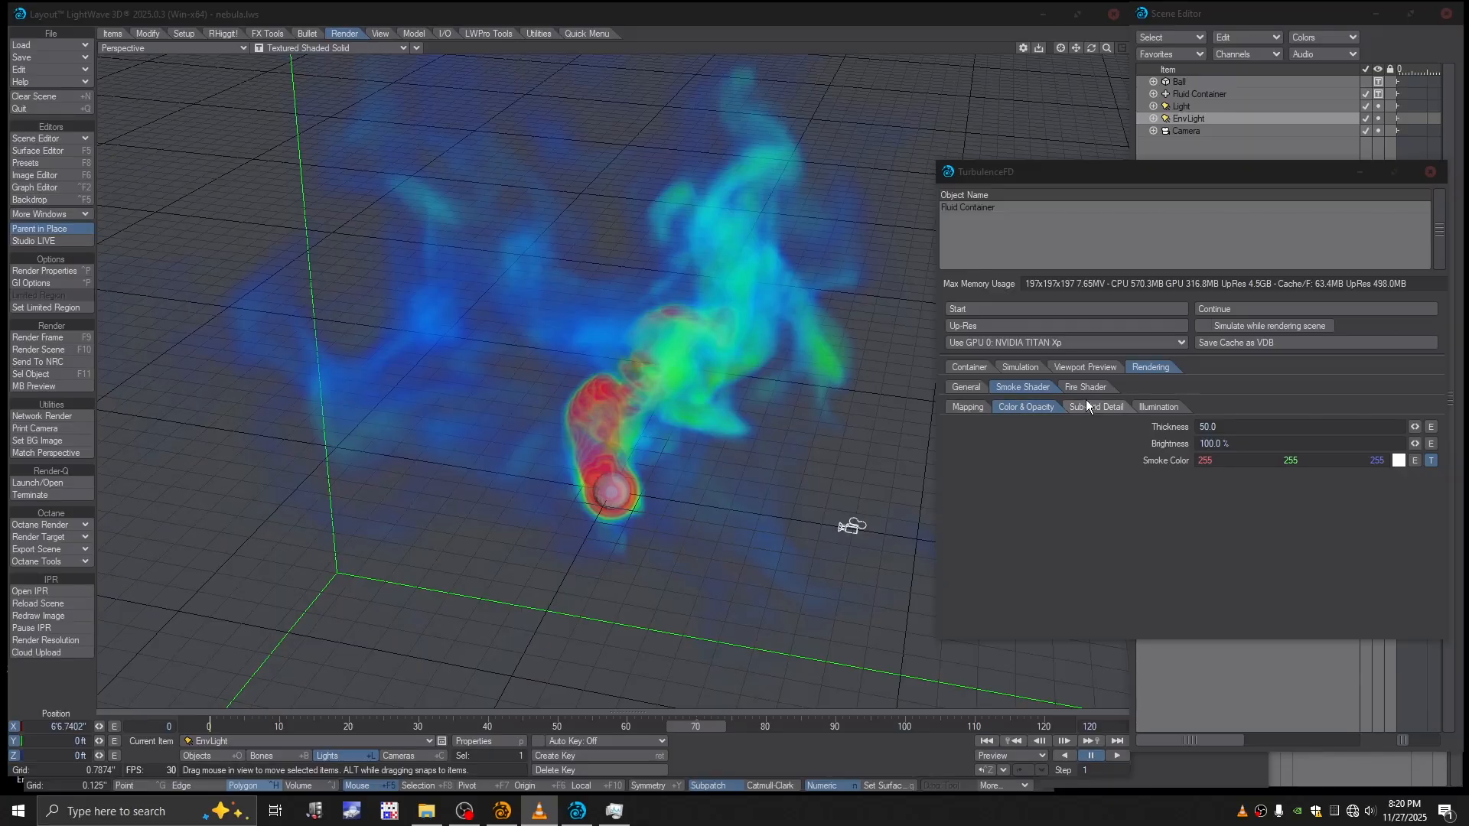
Step: Create an envelope for the fluid container's simulation Time Scale and add a key at frame 70 with value 1.0
left_click(1016, 369)
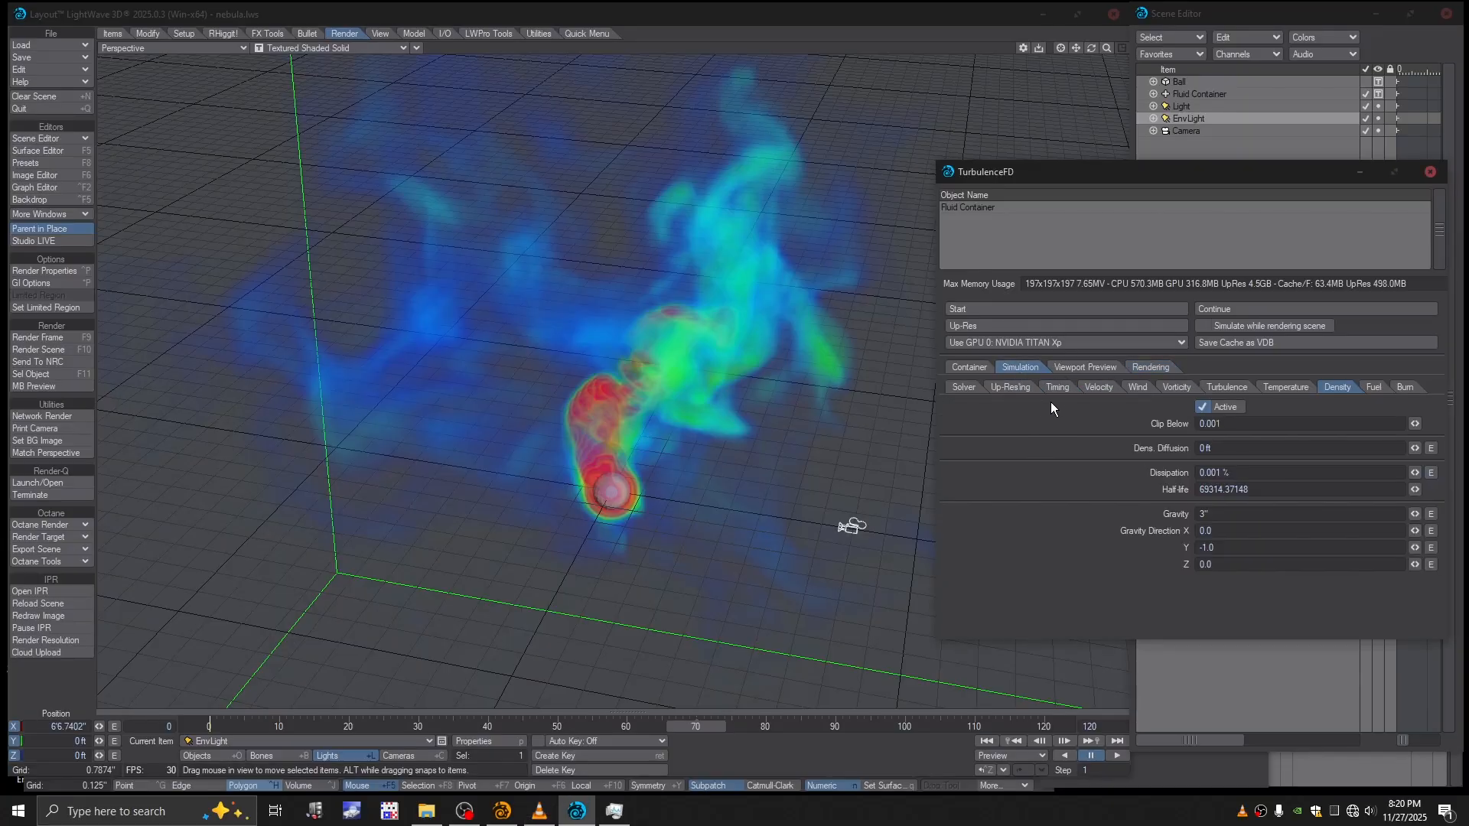
left_click(1061, 386)
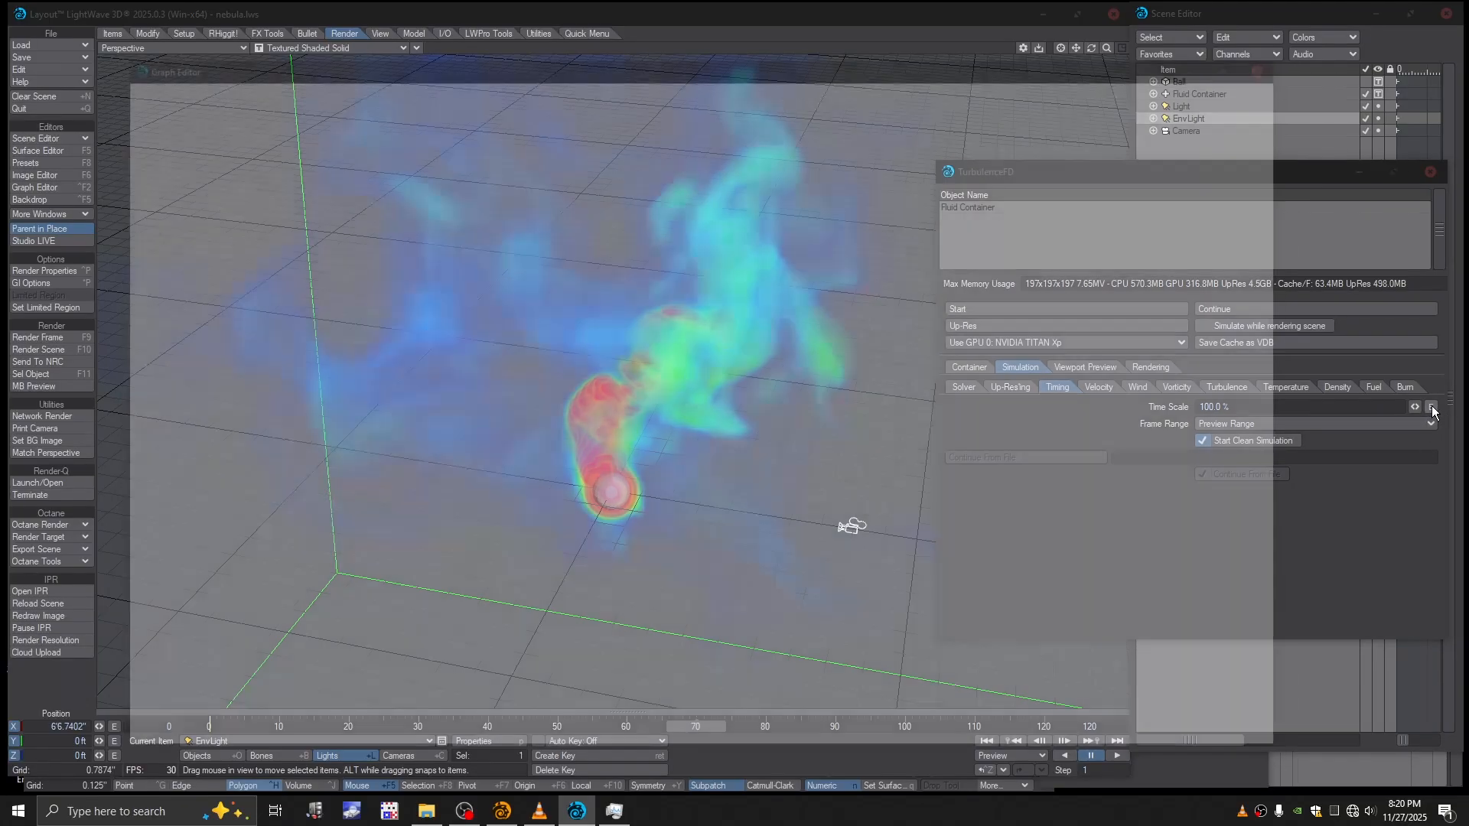
left_click(1432, 408)
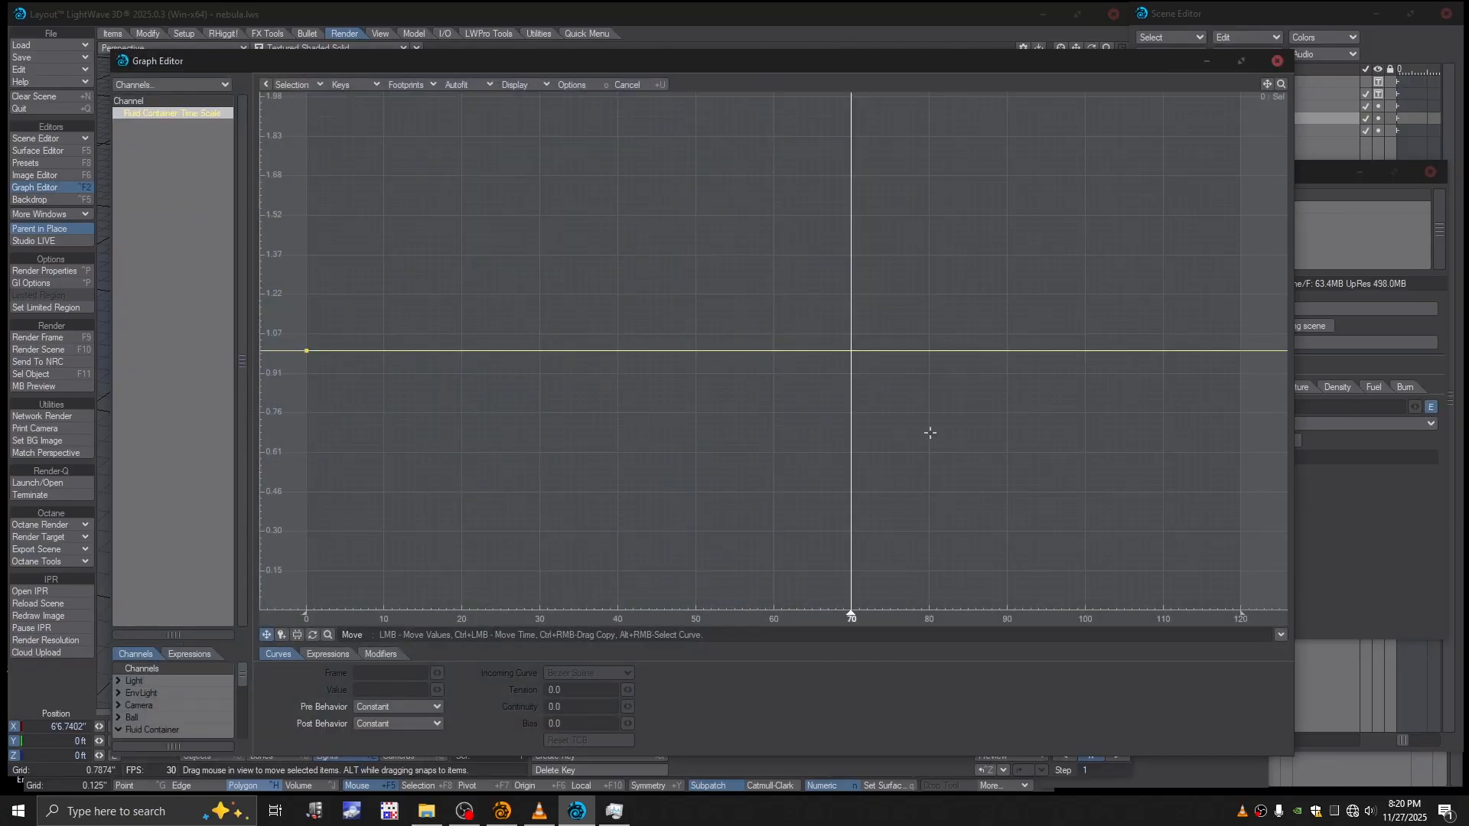
left_click(282, 635)
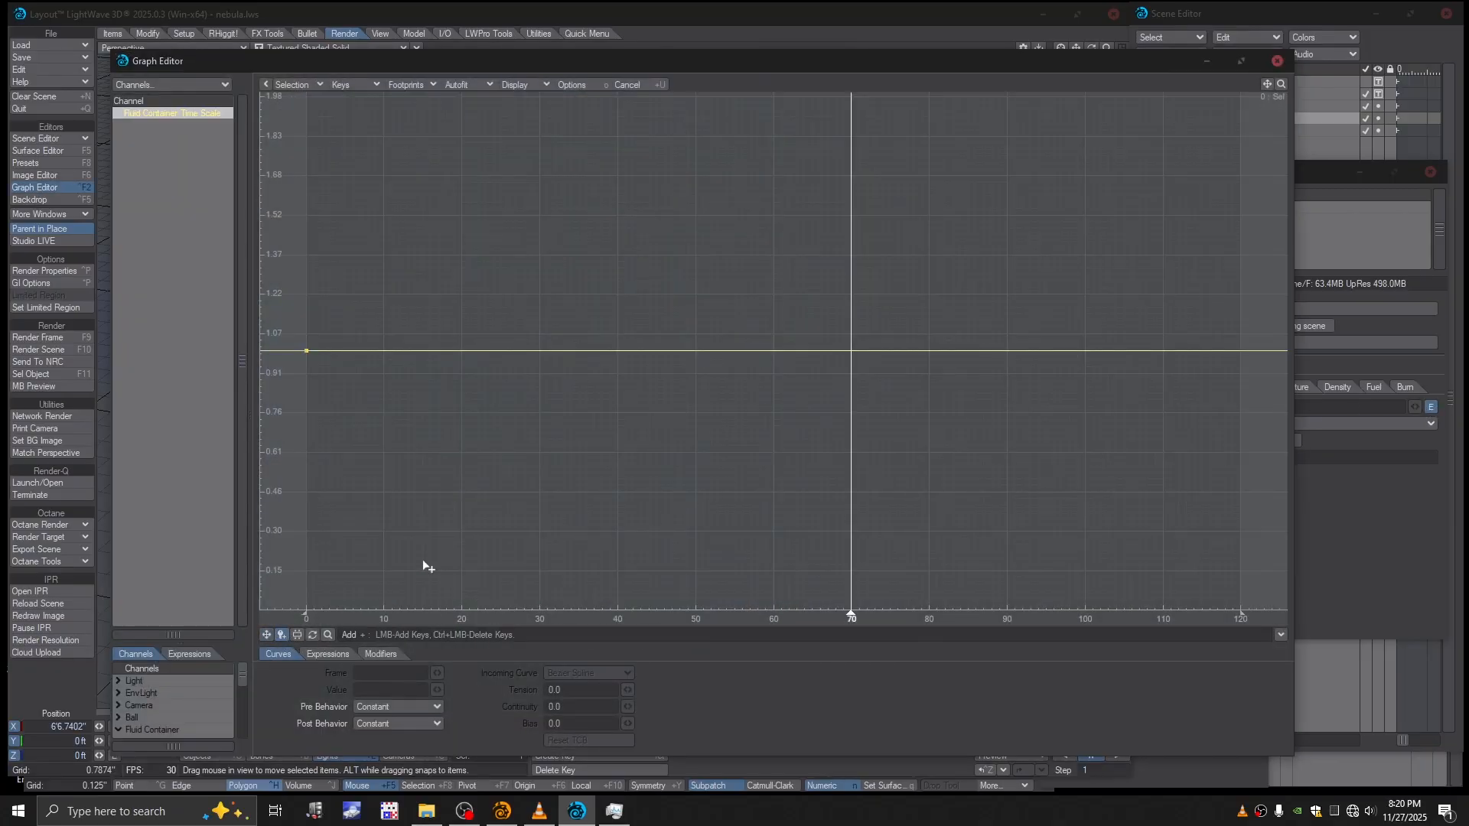
left_click(853, 352)
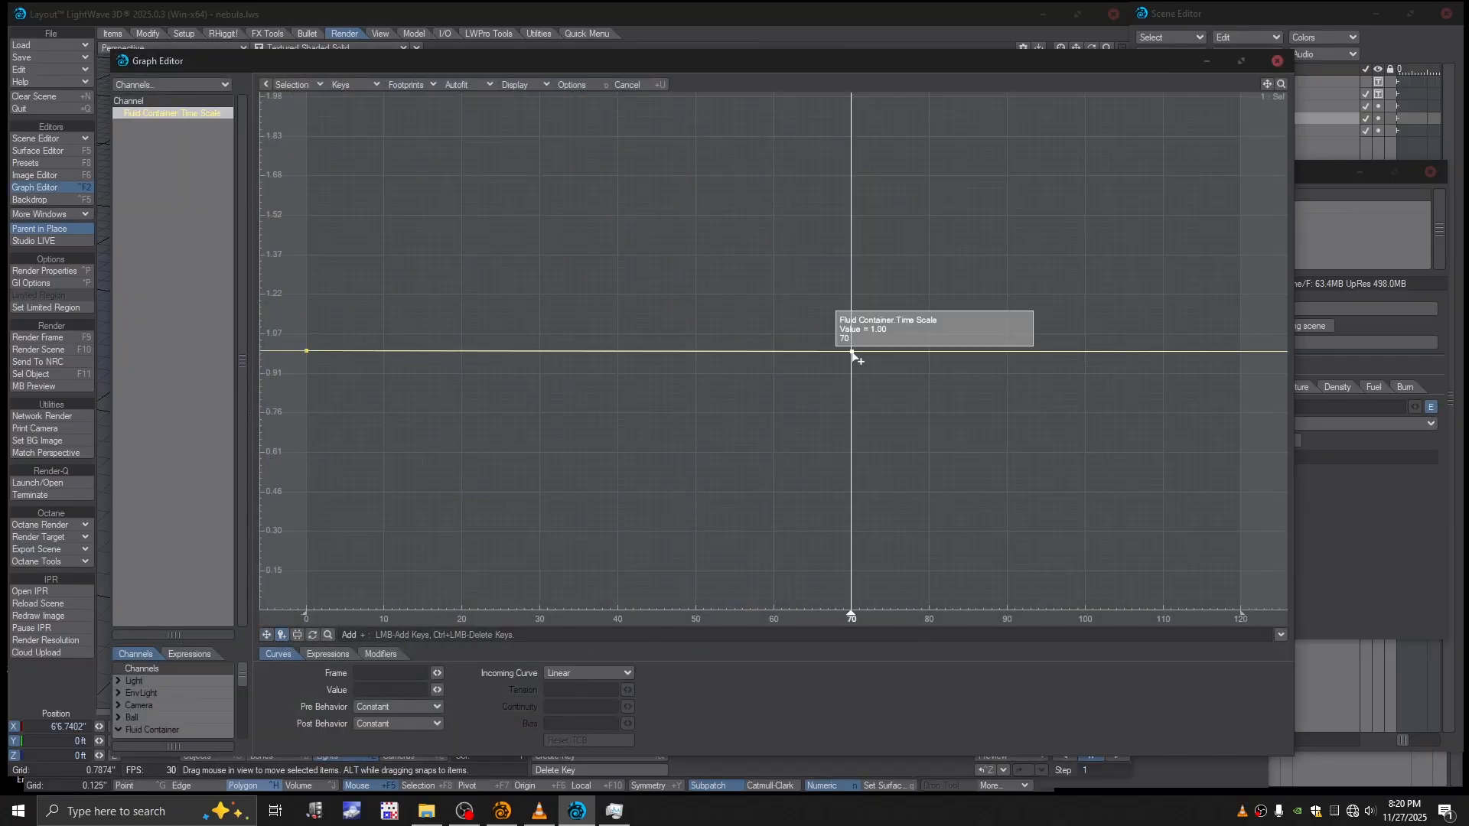
left_click(415, 687)
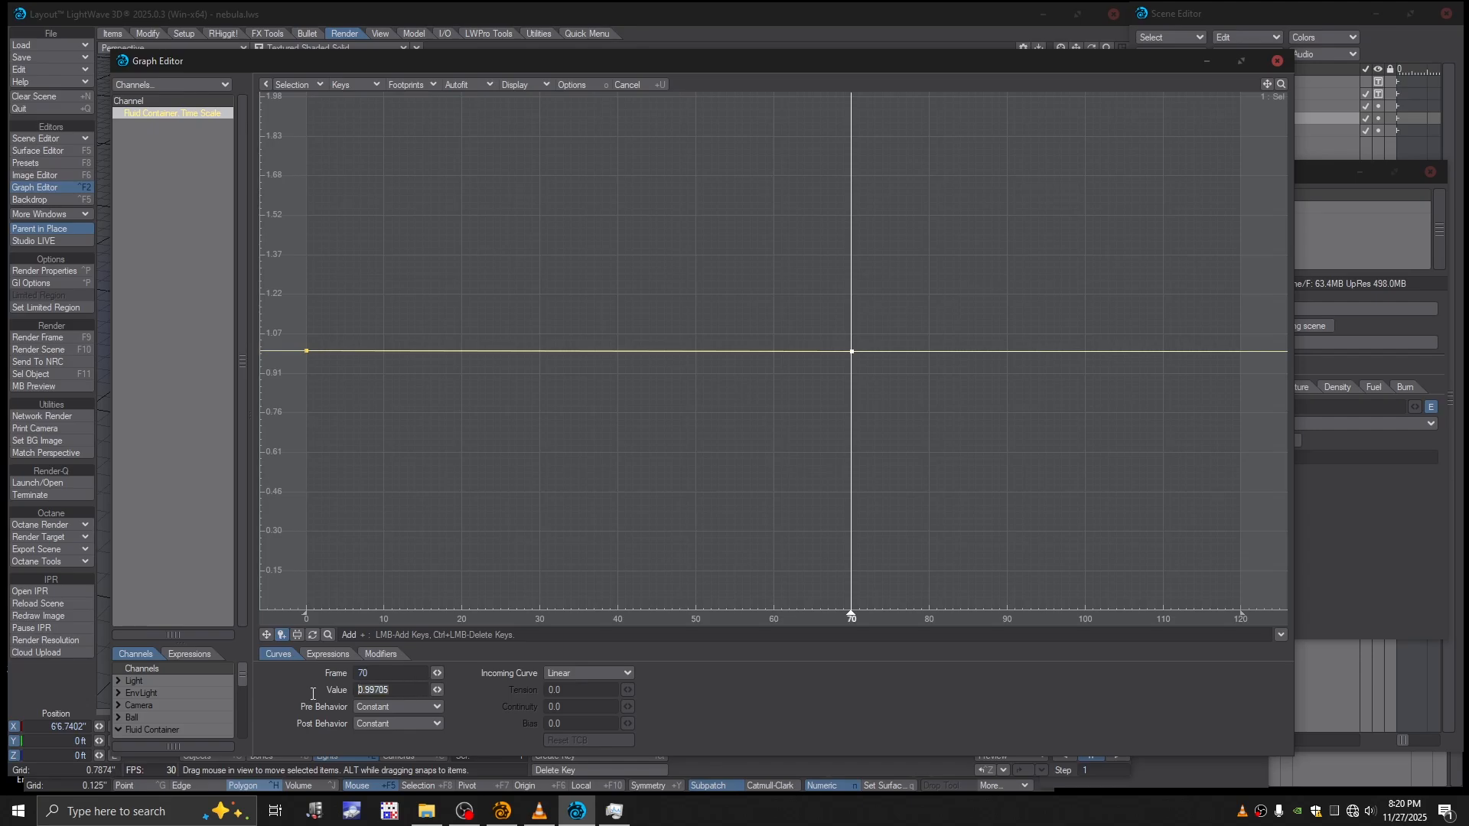
type("1")
key("Return")
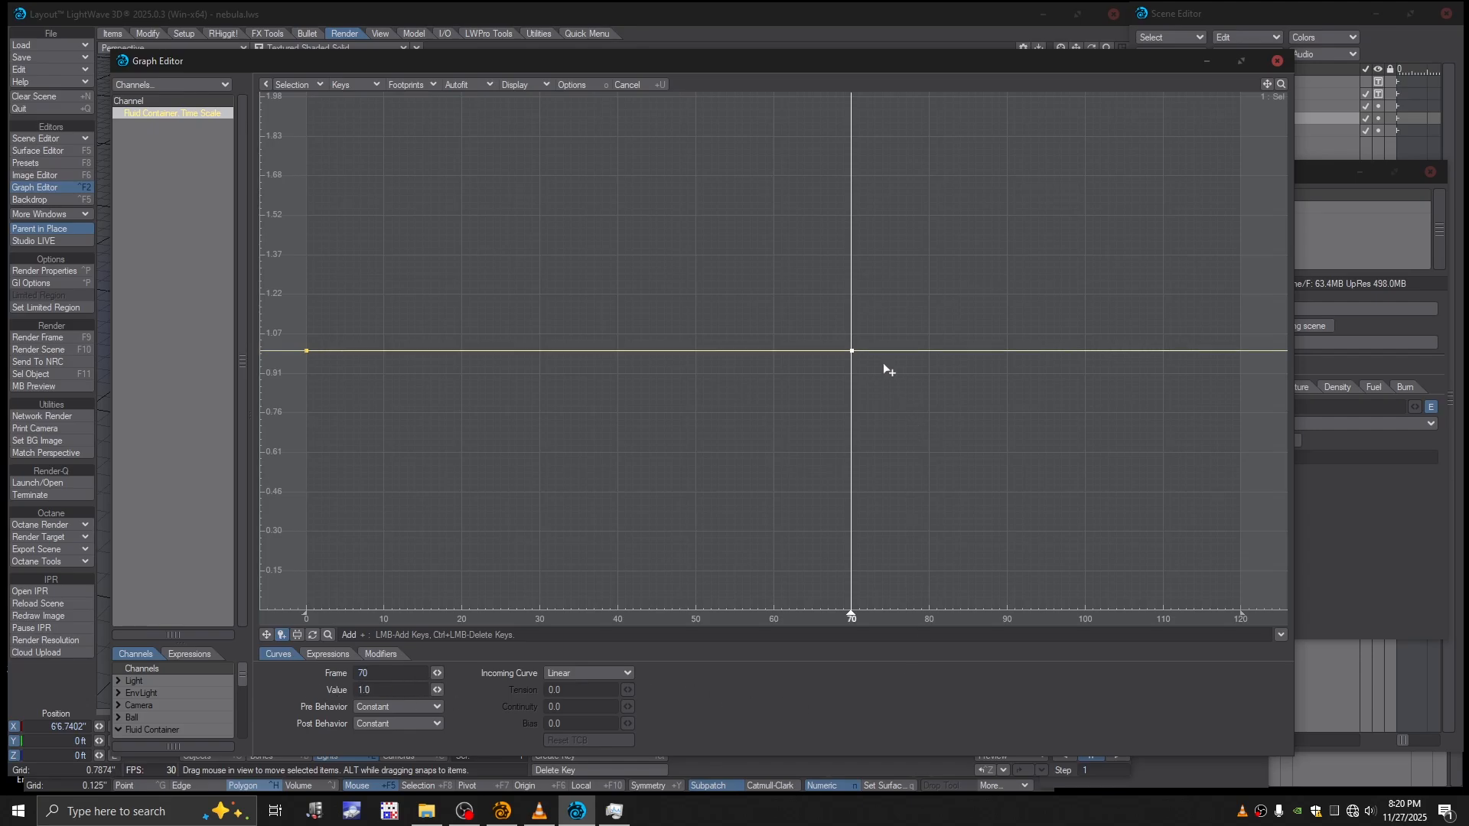
Step: Add a Time Scale key at frame 71 with value 0.0 and close the Graph Editor
left_click(859, 352)
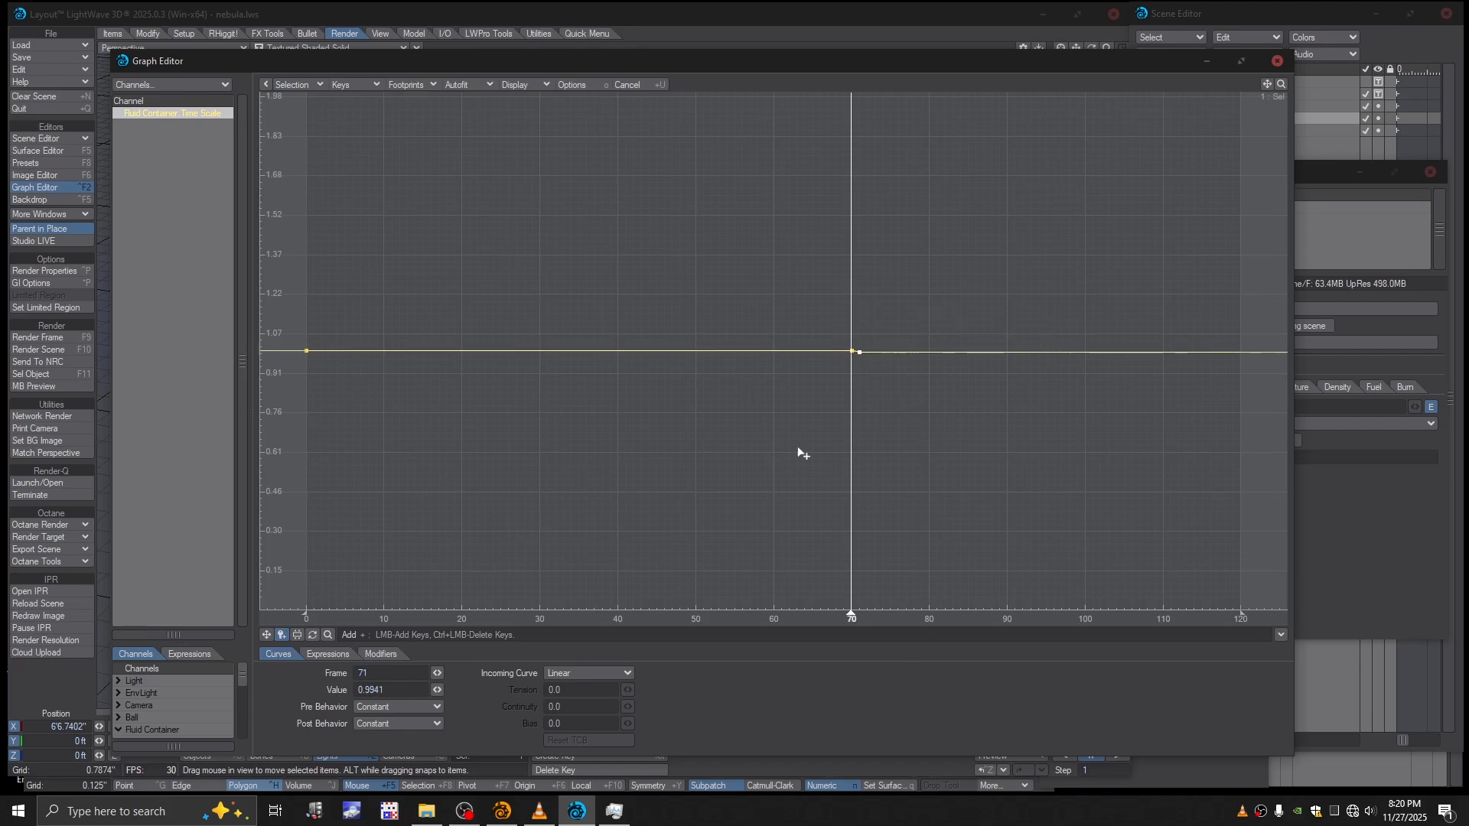
left_click(390, 690)
type("0")
key("Return")
left_click_drag(855, 417, 840, 329, "ctrl+alt")
left_click_drag(853, 513, 858, 456, "alt")
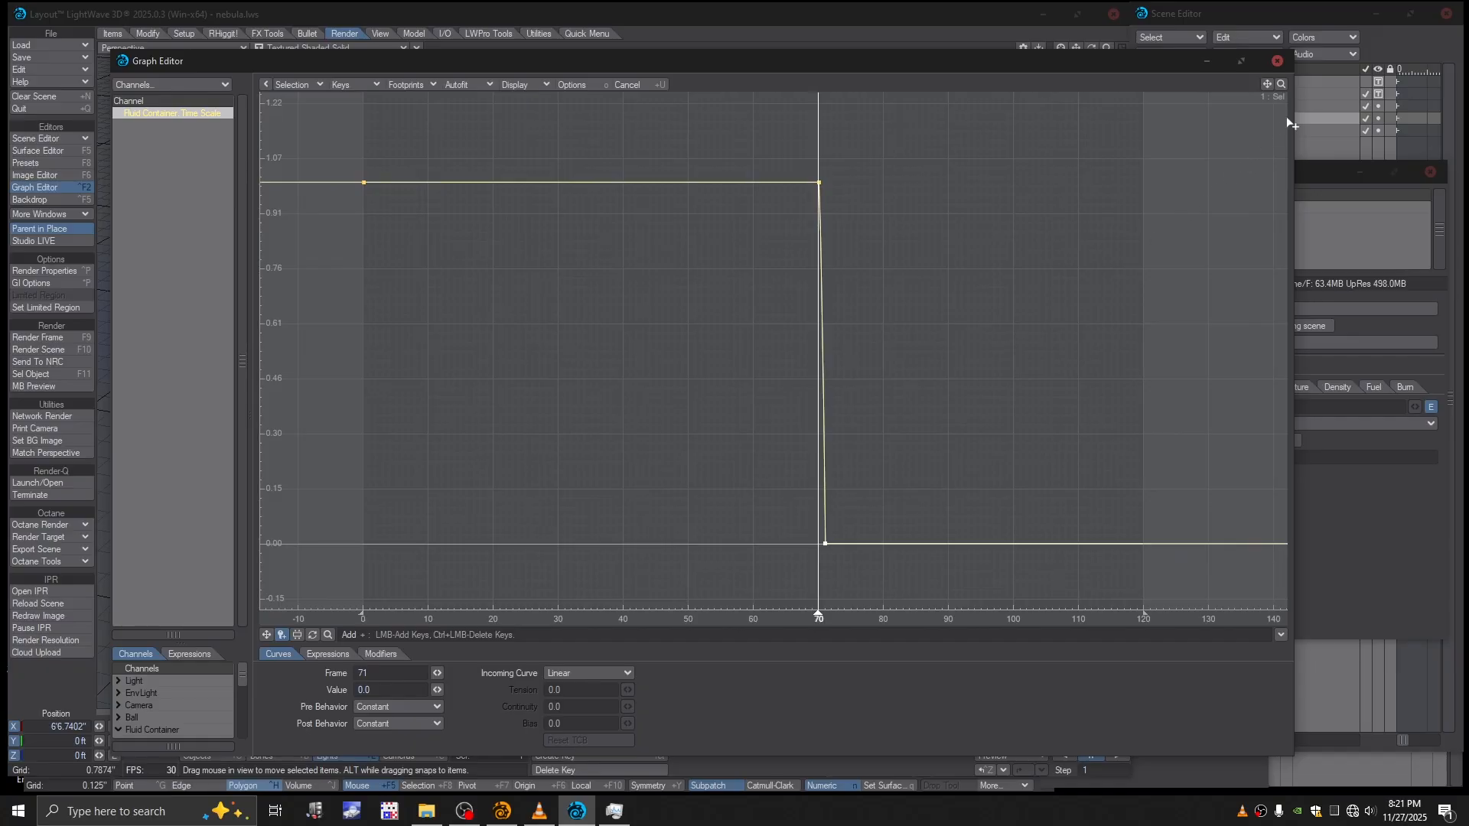
left_click(1277, 61)
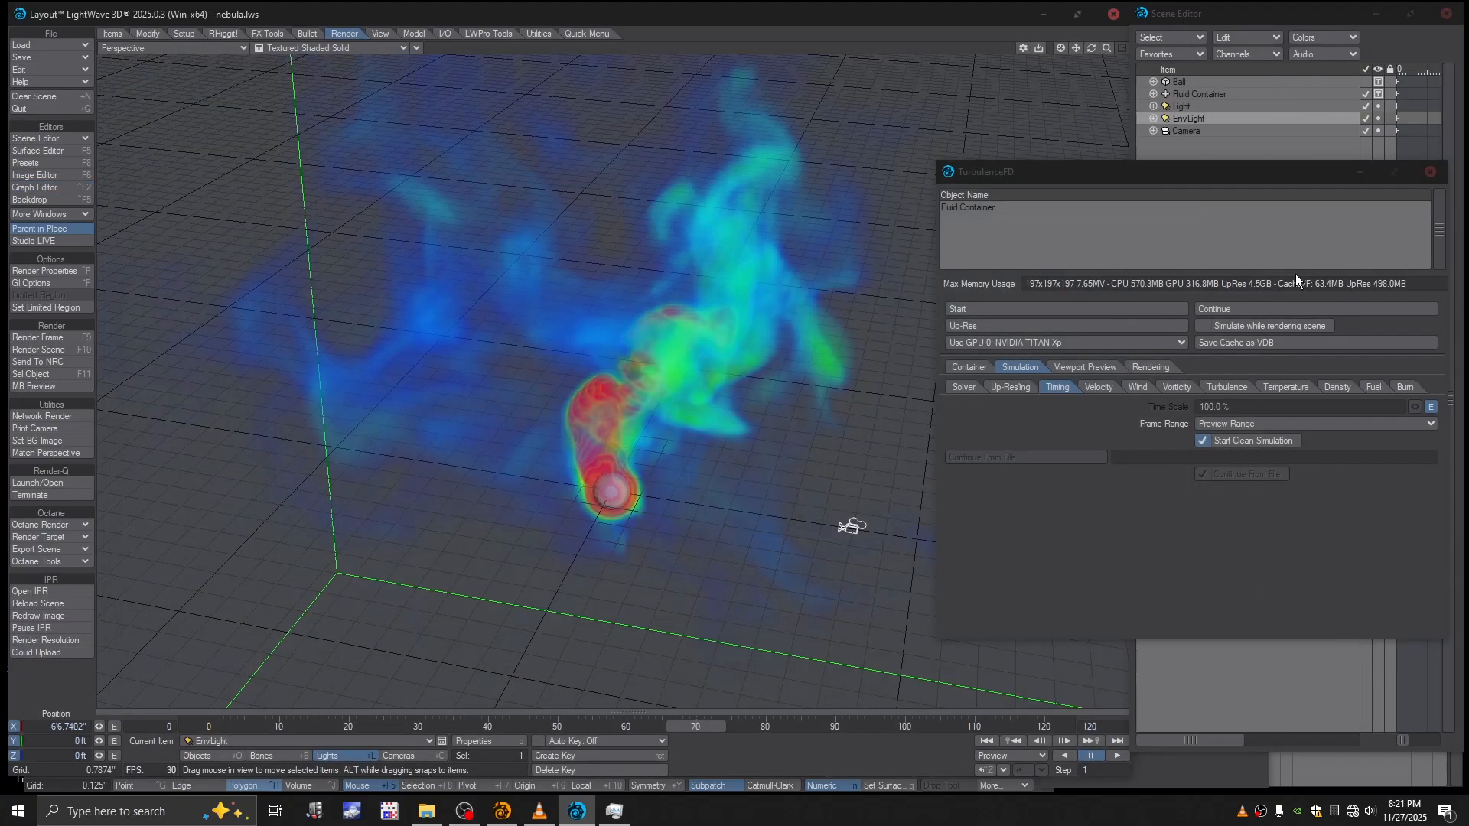
Step: Rerun the fluid container's simulation from the start, overwriting the existing simulation cache
left_click(1430, 171)
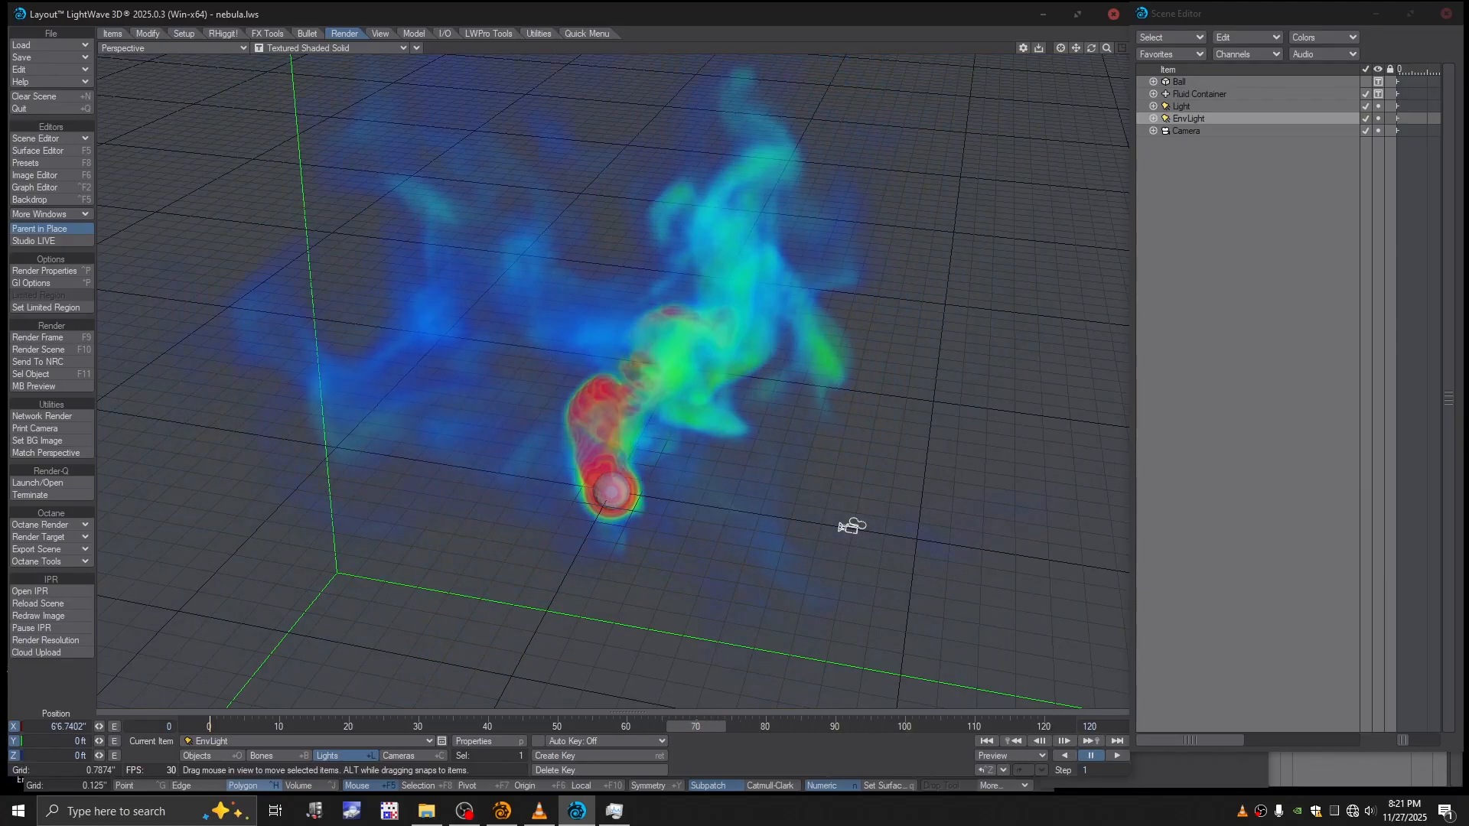
left_click_drag(739, 599, 762, 477, "alt")
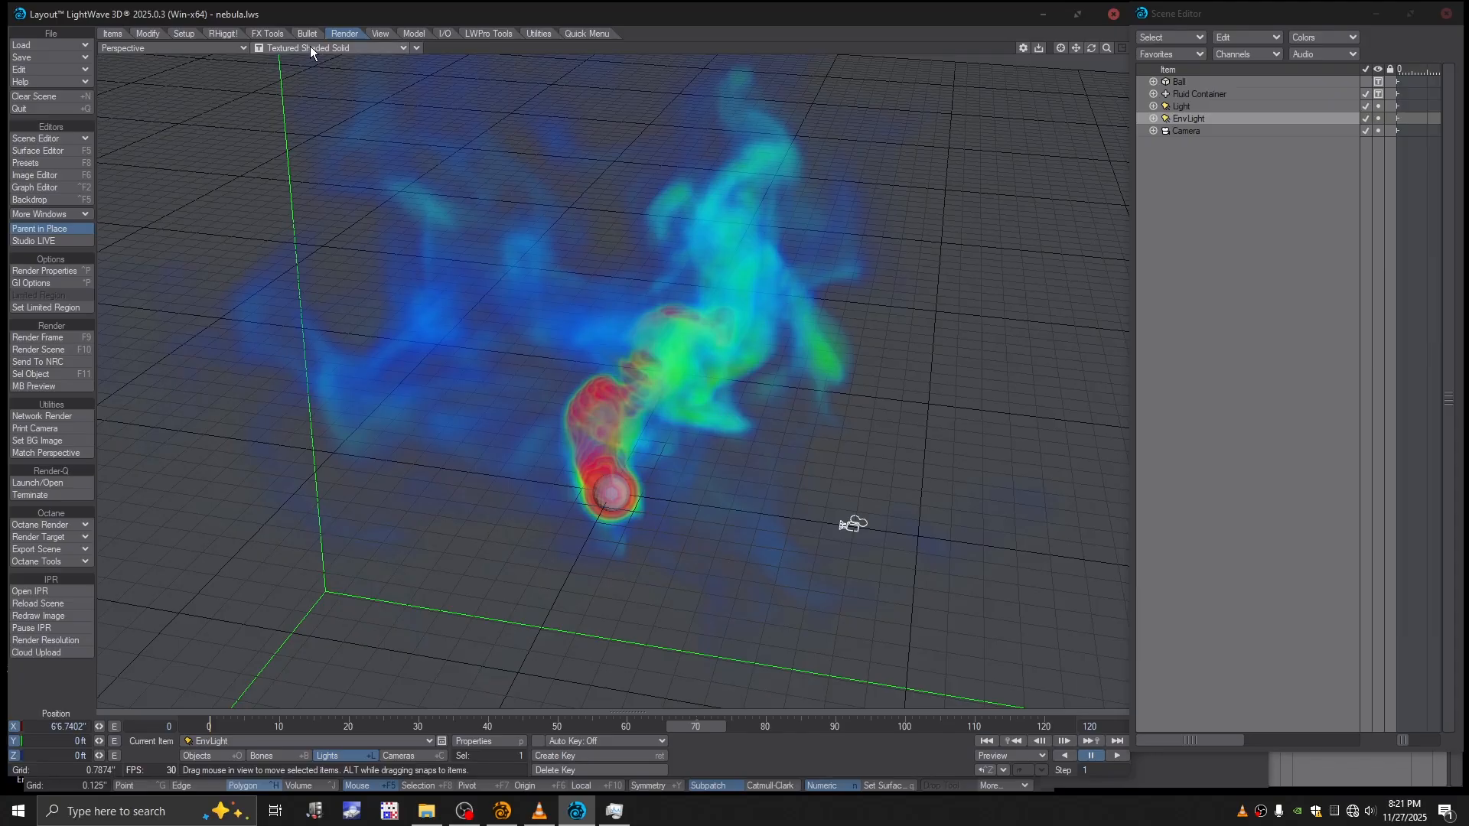
left_click(266, 34)
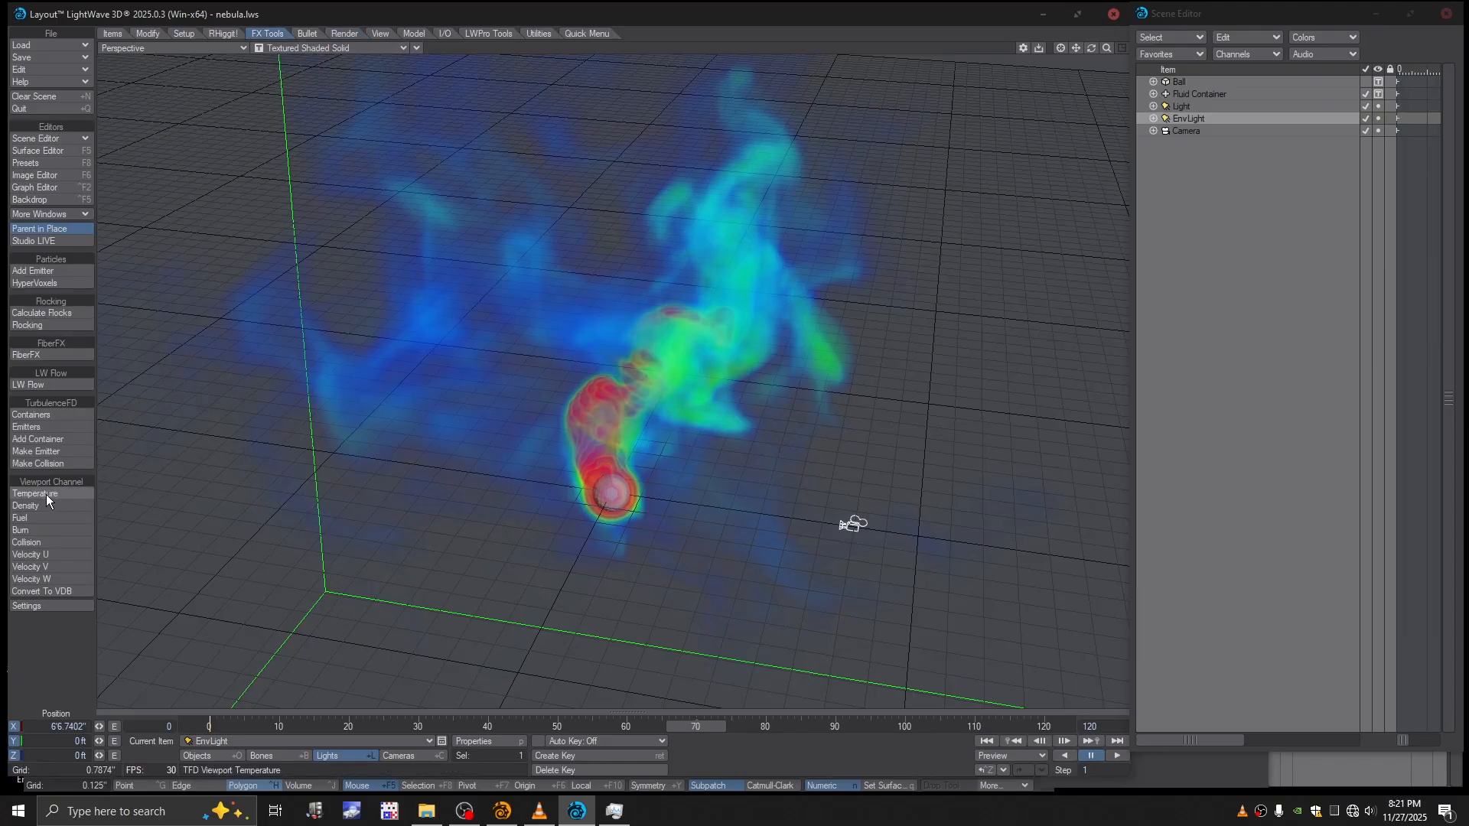
left_click(48, 416)
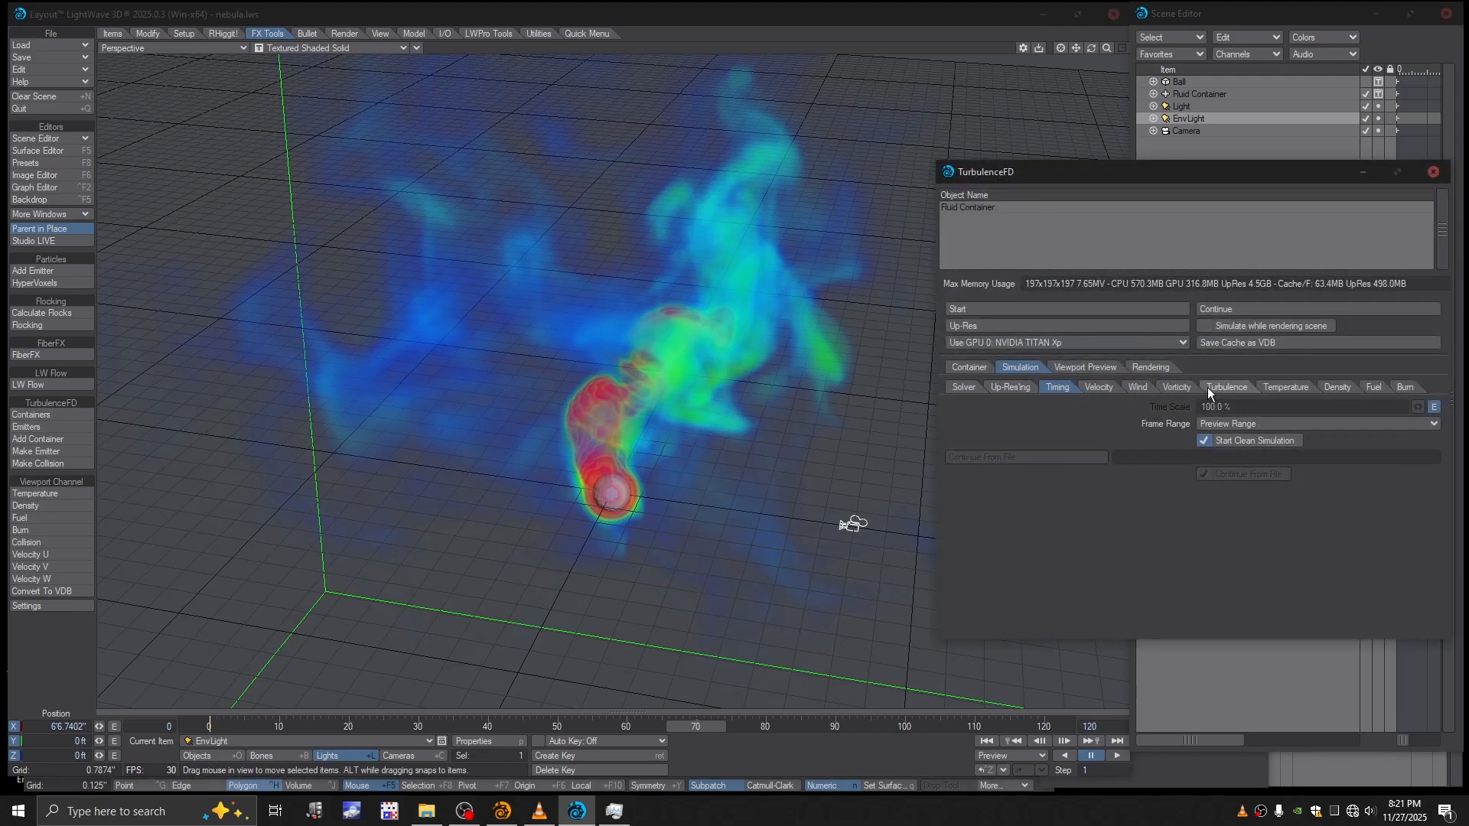
left_click(970, 369)
left_click(990, 308)
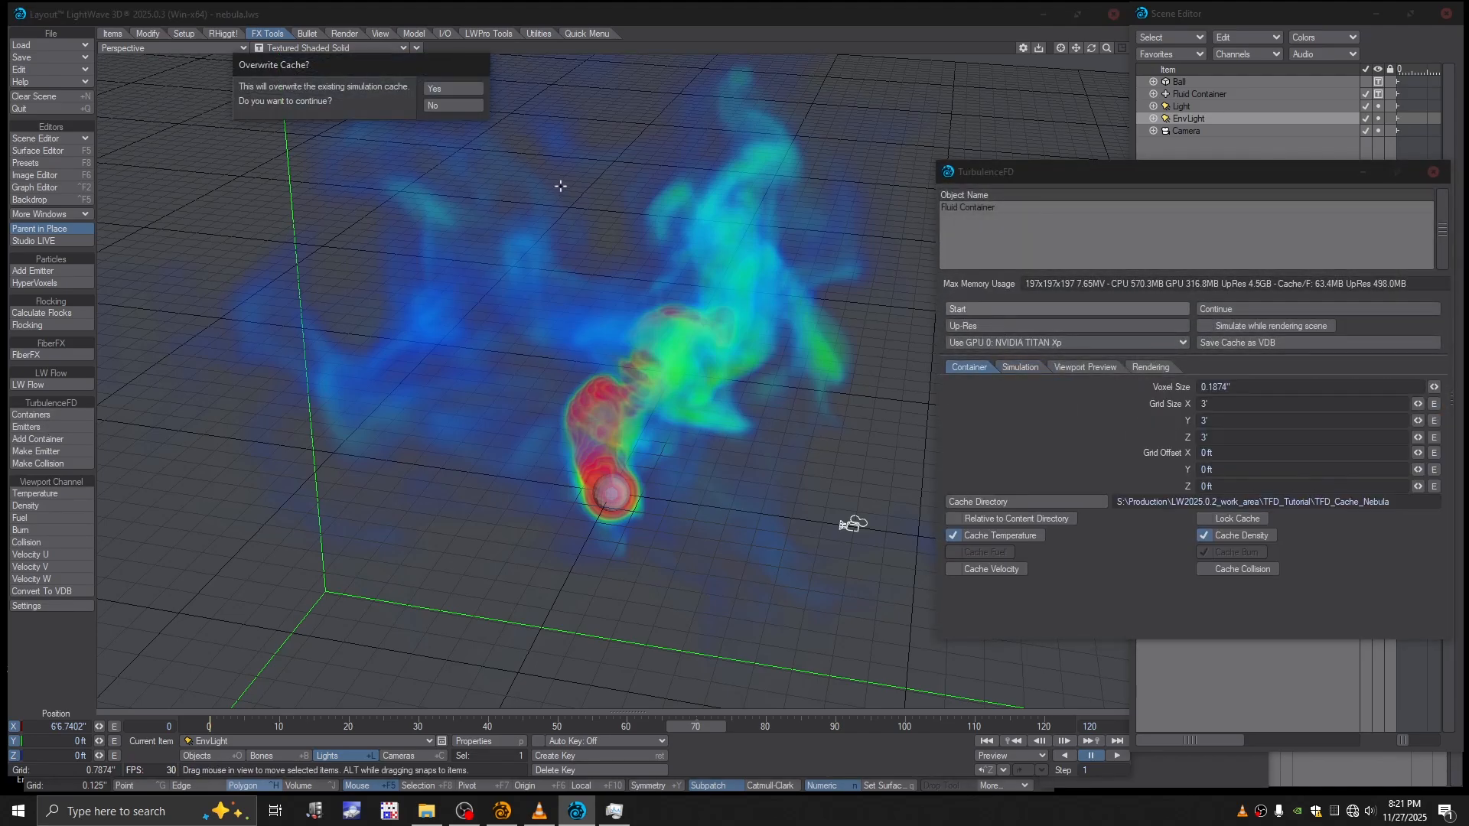
left_click(440, 89)
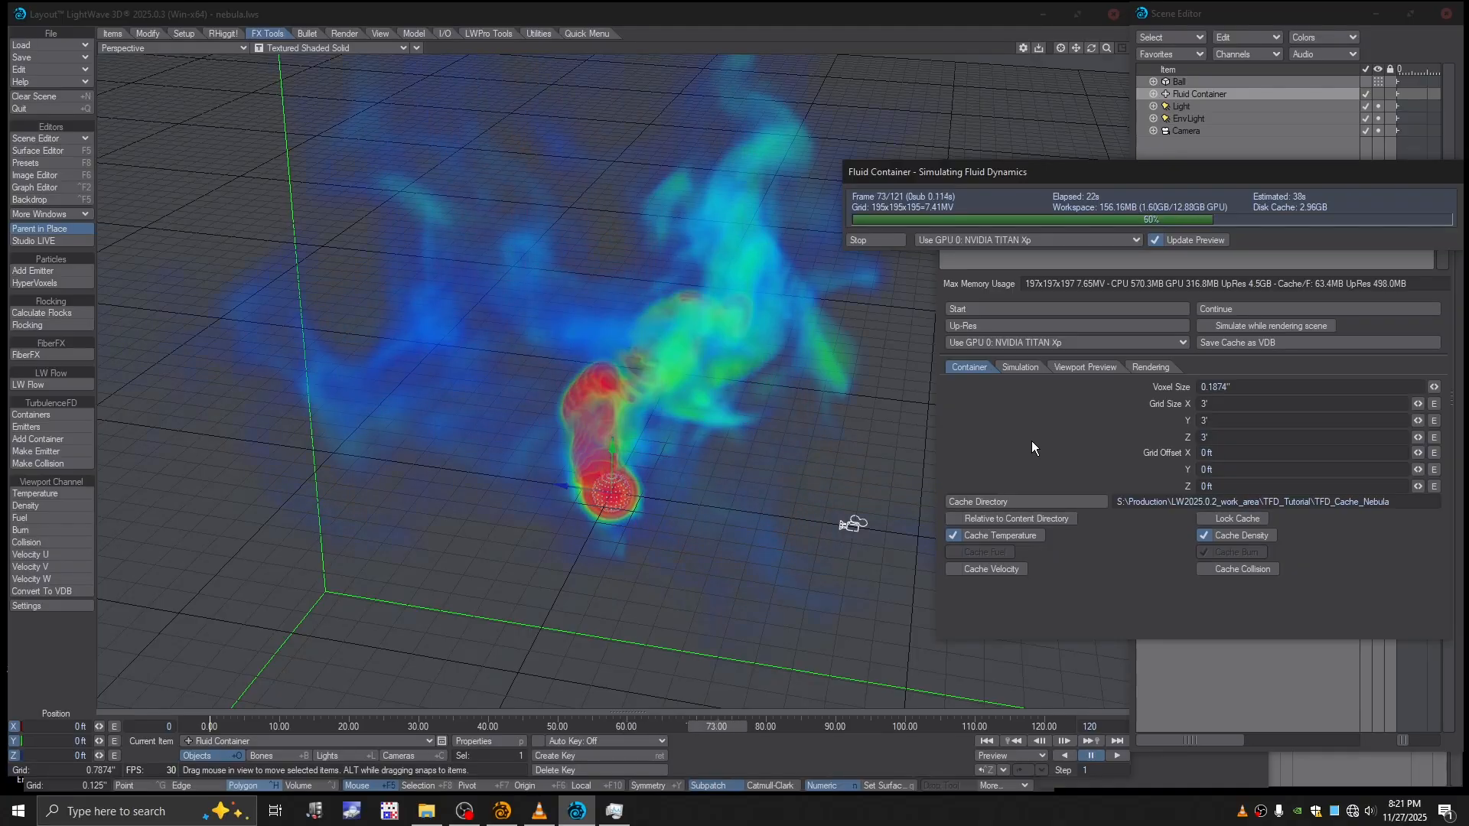
Step: Match the selected camera to the perspective view of the fluid at frame 71 and create a motion key for it there
left_click_drag(697, 451, 528, 456, "alt")
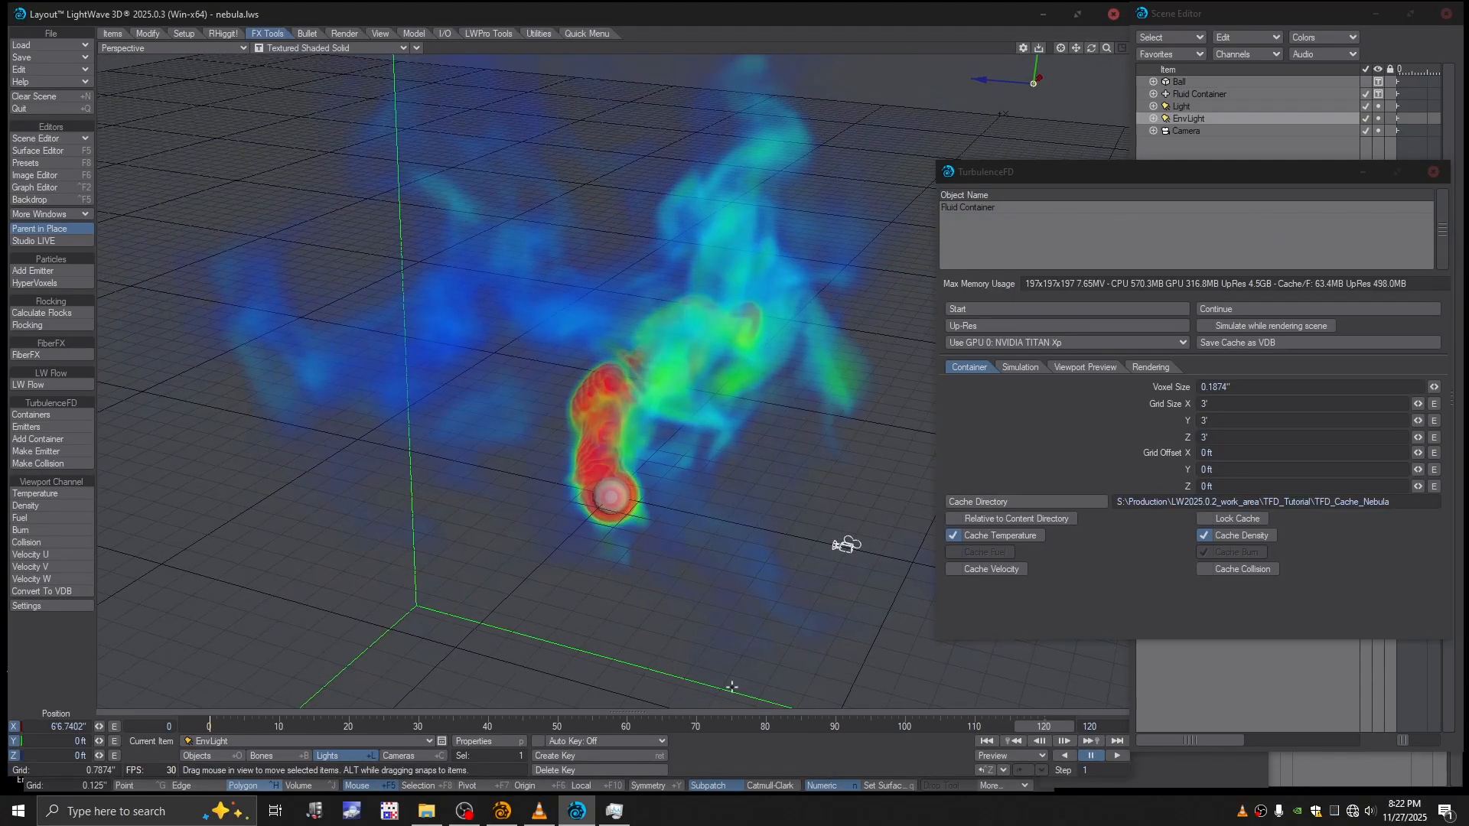
left_click_drag(700, 723, 678, 645)
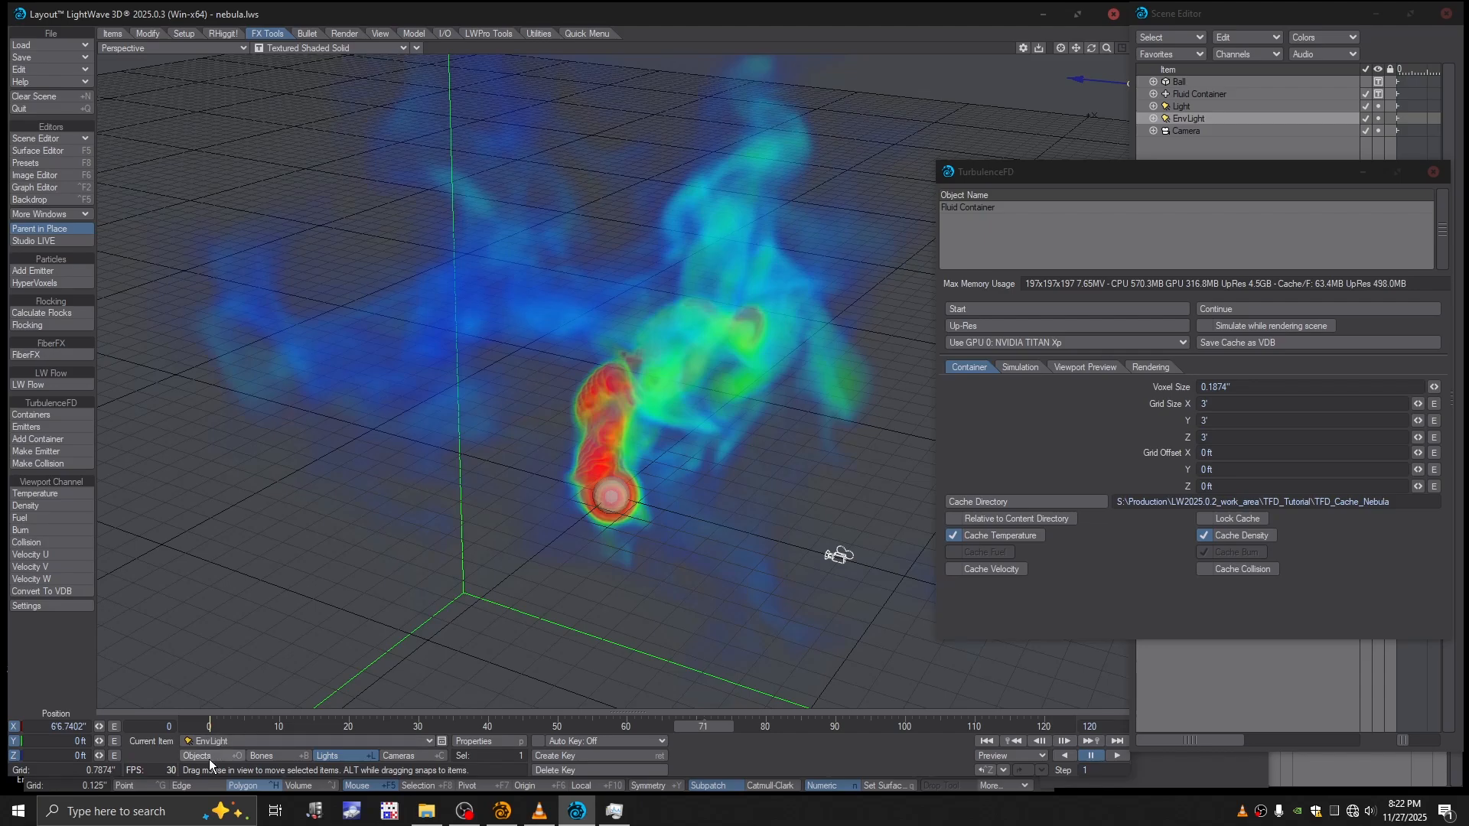
left_click(399, 756)
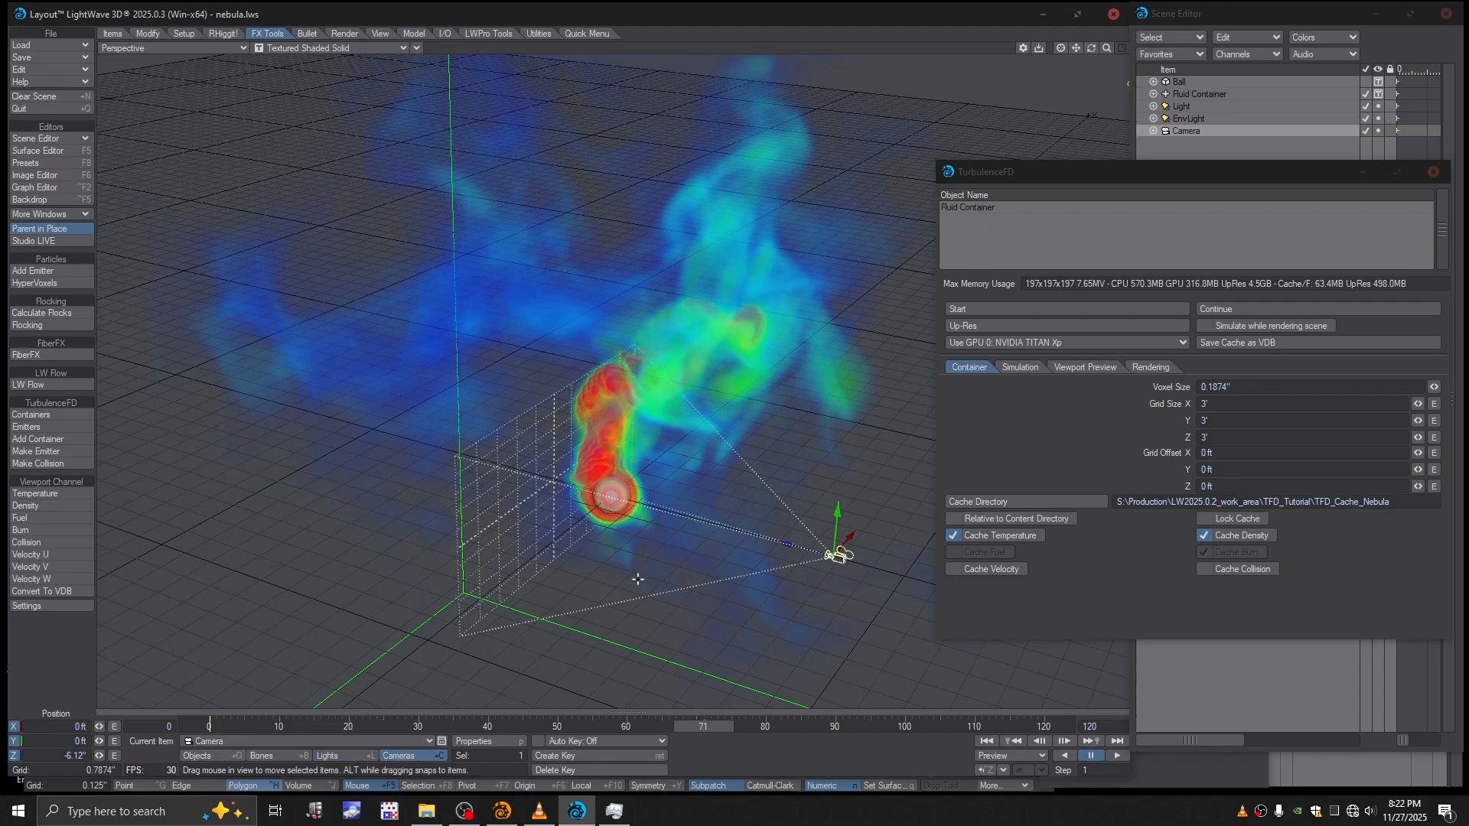
left_click_drag(617, 553, 619, 546, "alt")
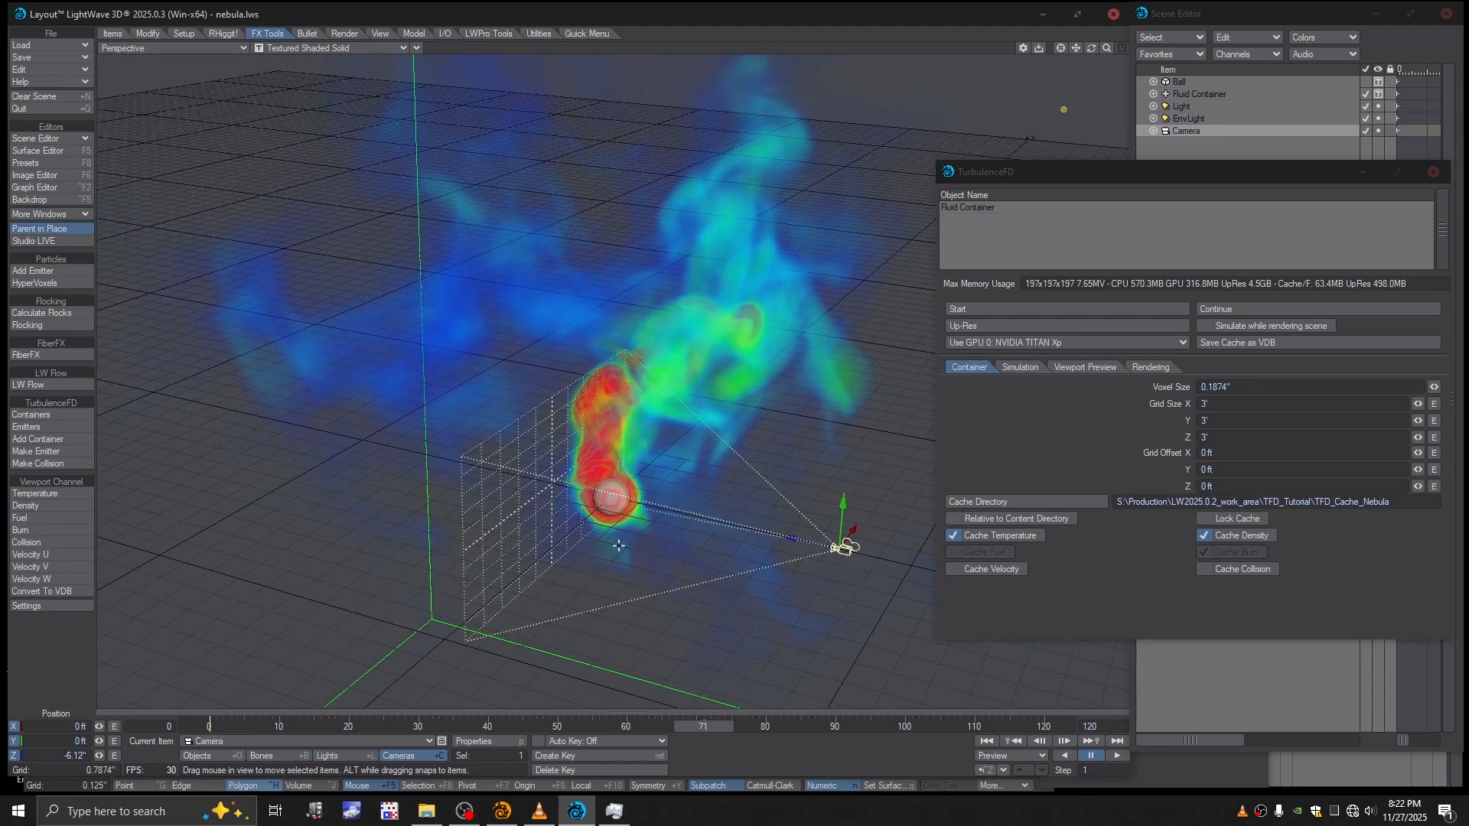
left_click(416, 48)
mouse_move(415, 250)
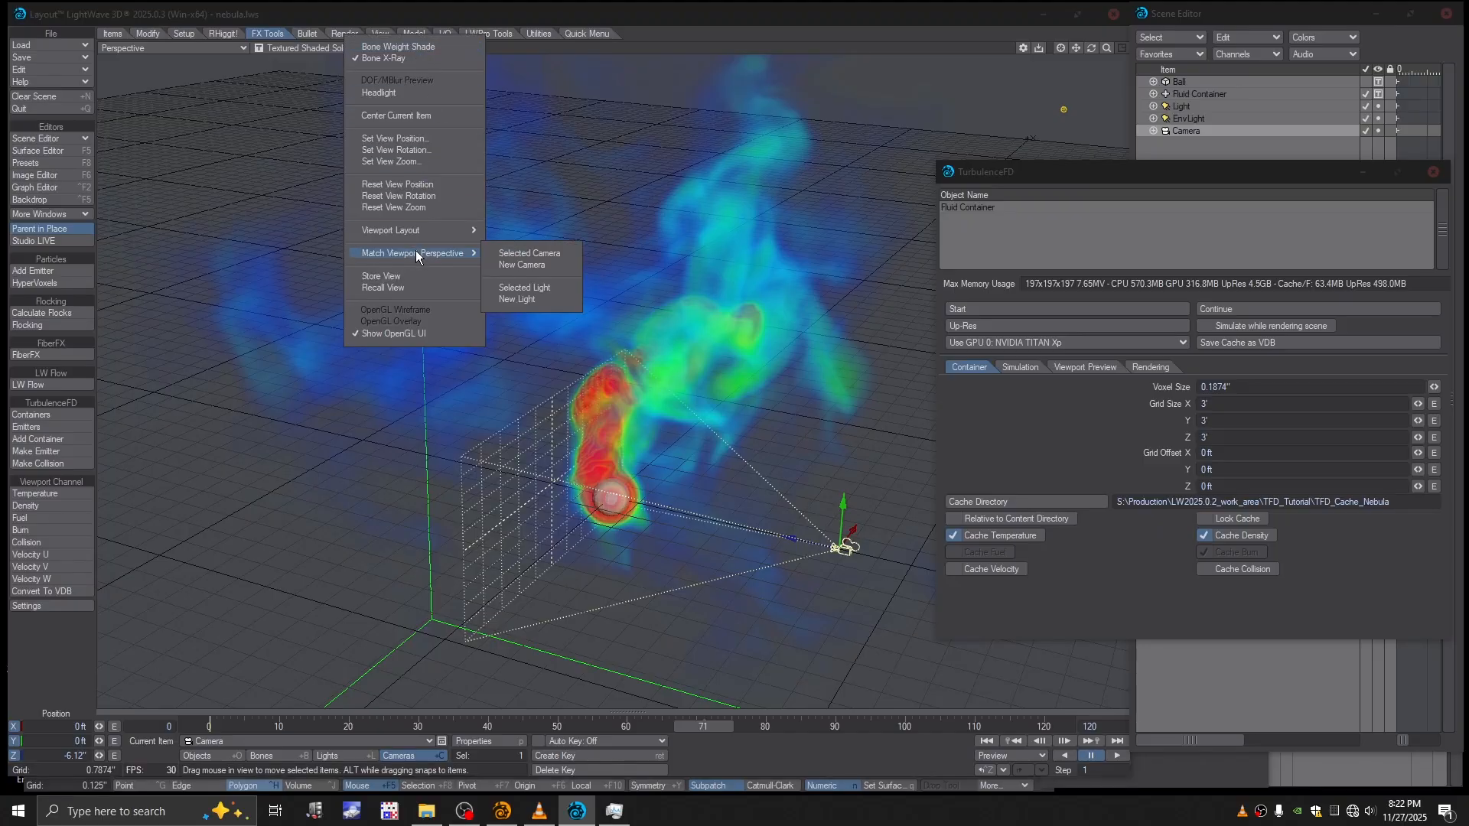
left_click(509, 252)
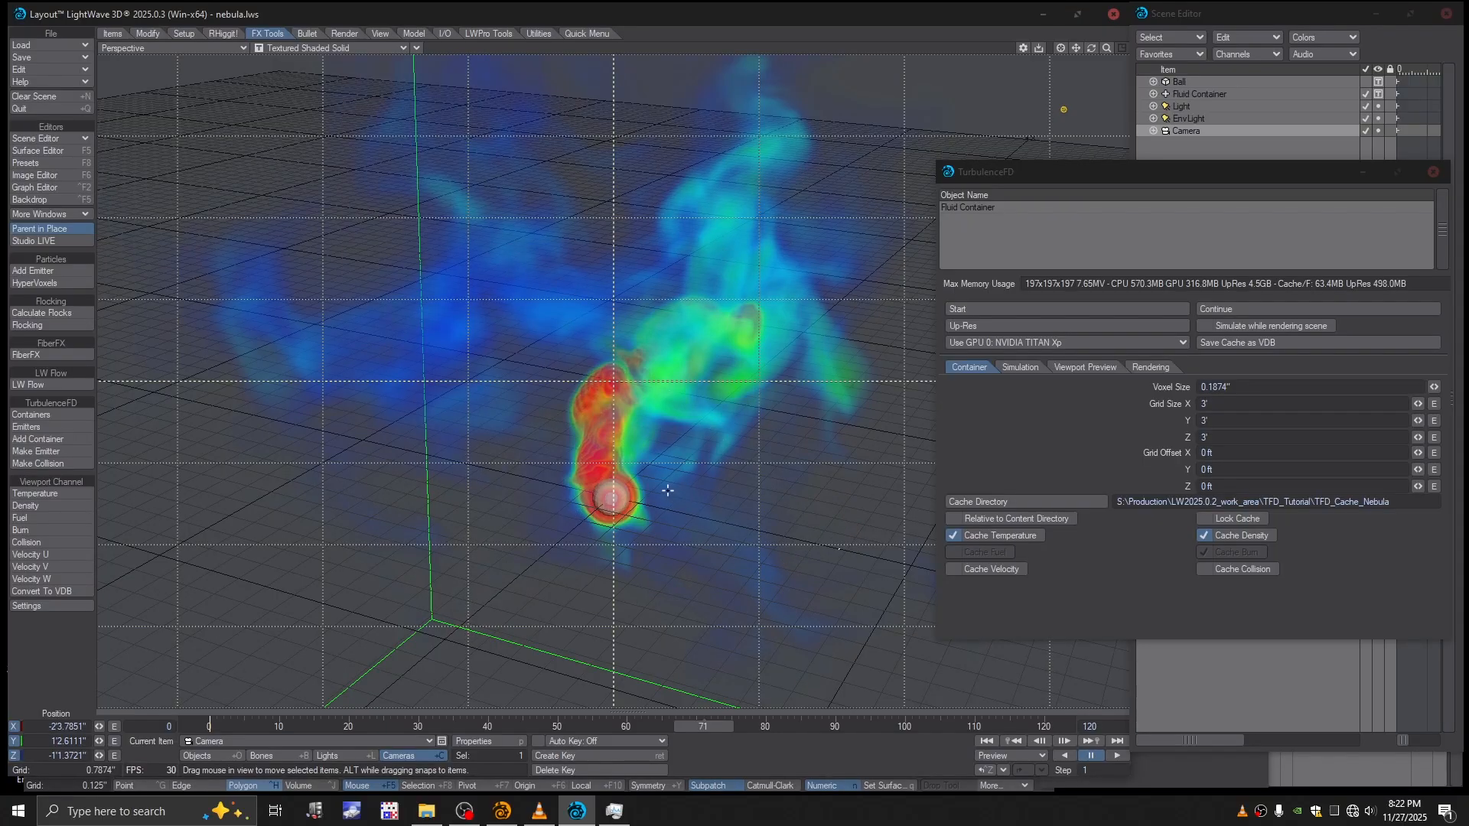
key("Return")
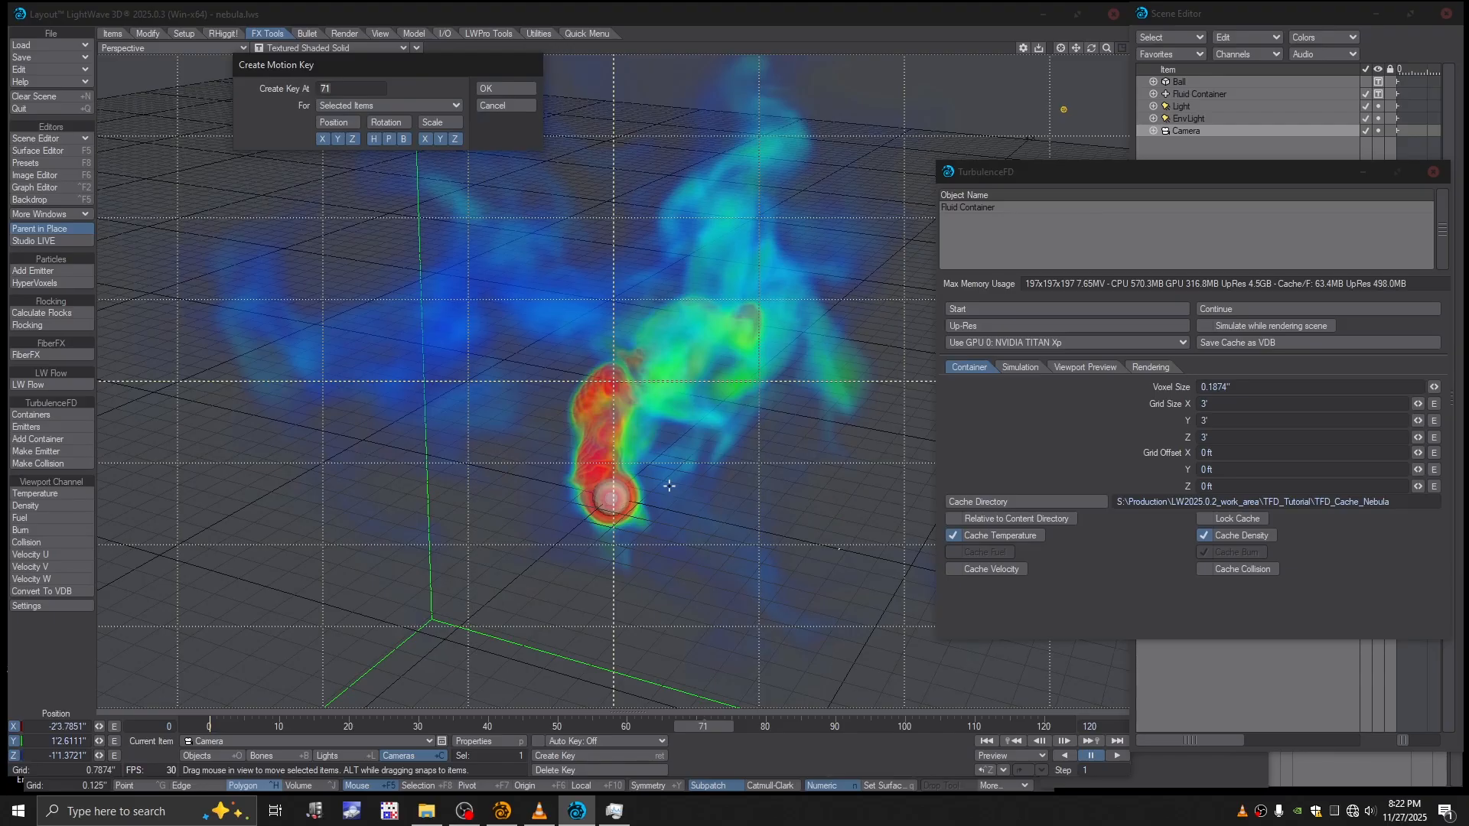
key("Return")
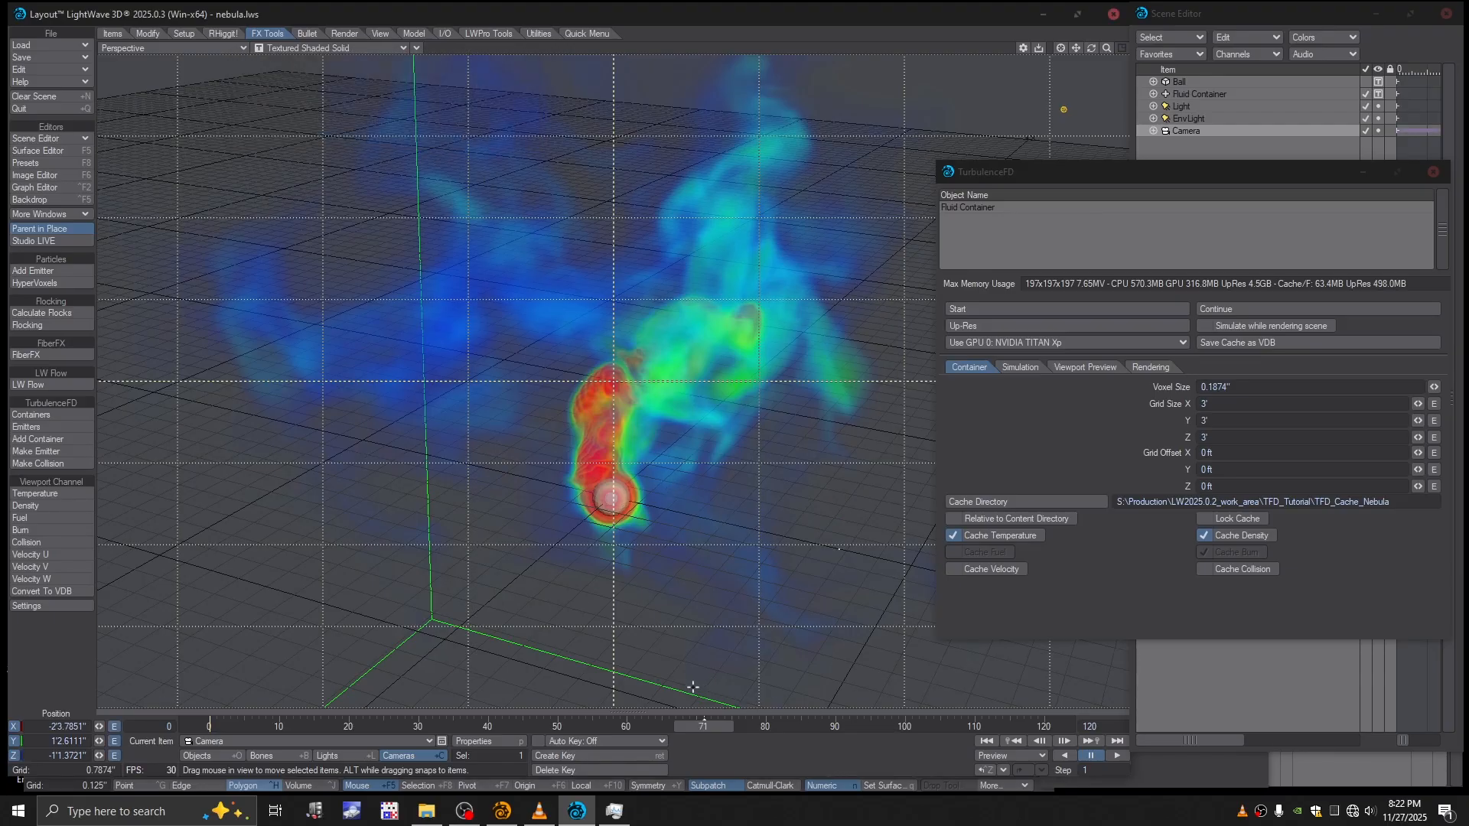
Step: Look through the current camera at frame 120, move and rotate it to frame the fluid from another side, and create a motion key there
key("6")
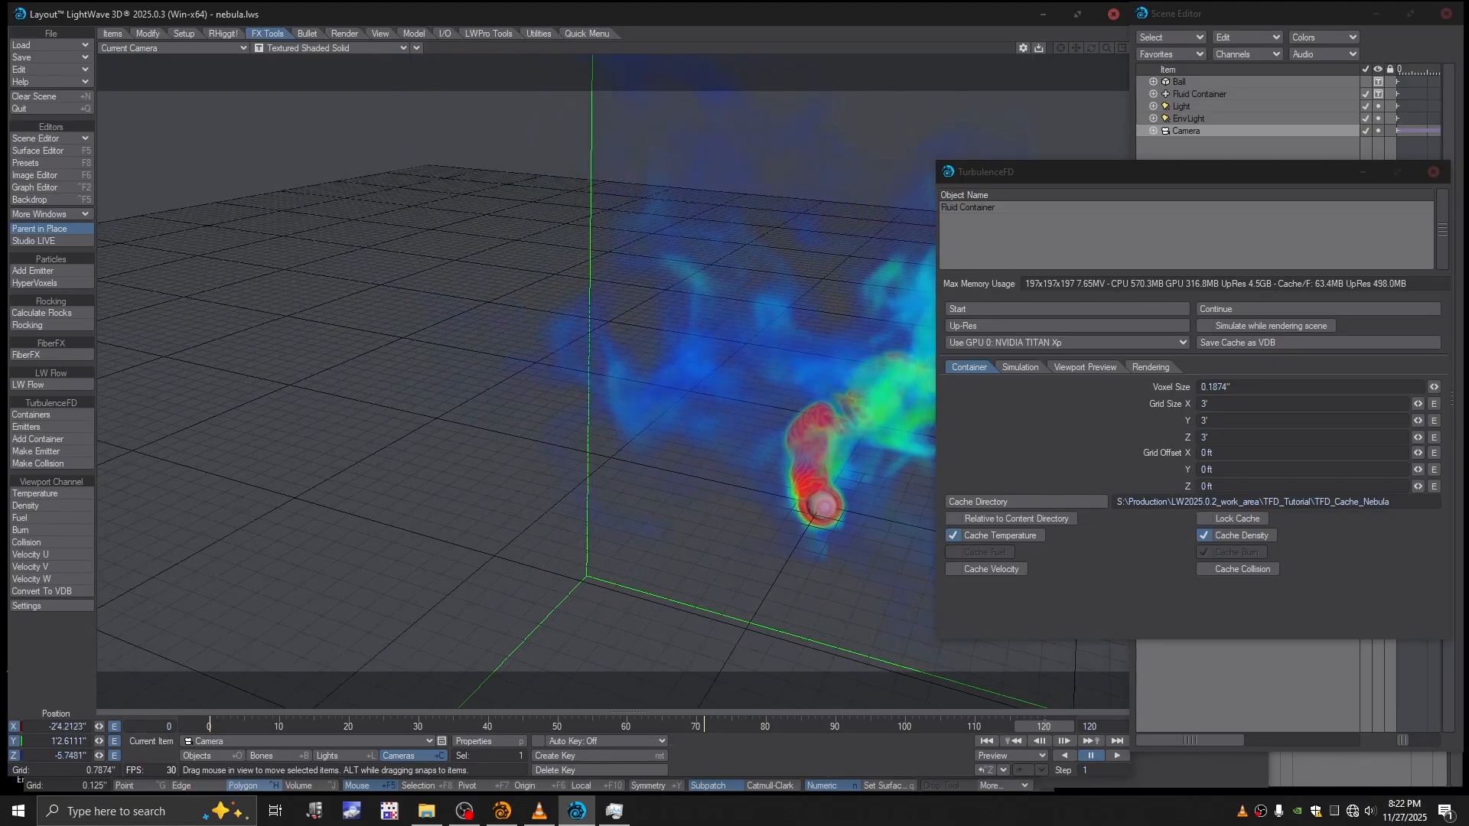
left_click_drag(466, 612, 551, 558)
key("y")
left_click_drag(382, 540, 427, 557)
key("t")
left_click_drag(545, 433, 571, 440)
right_click_drag(472, 526, 472, 521)
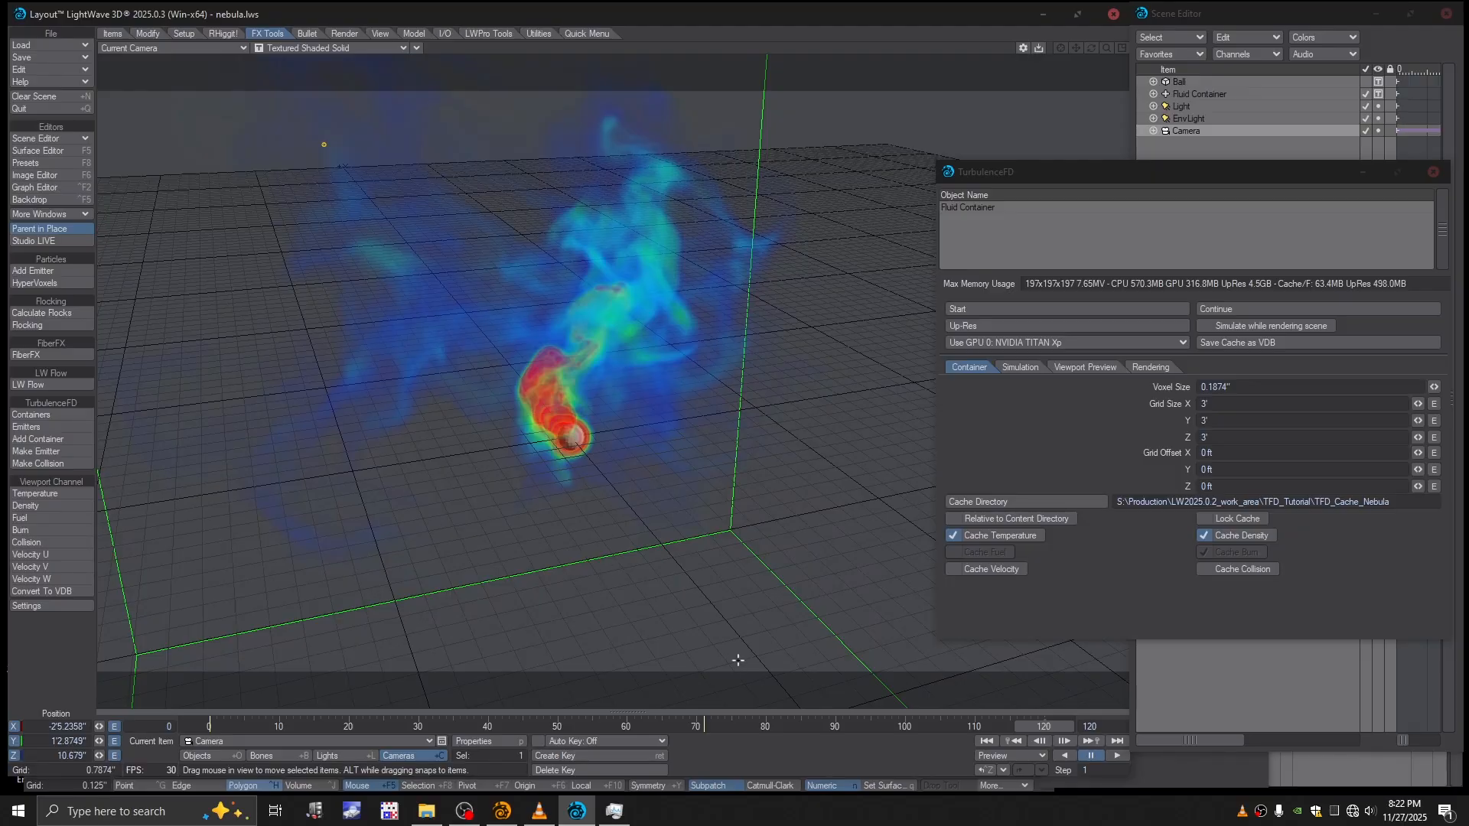
key("Return")
key("Return")
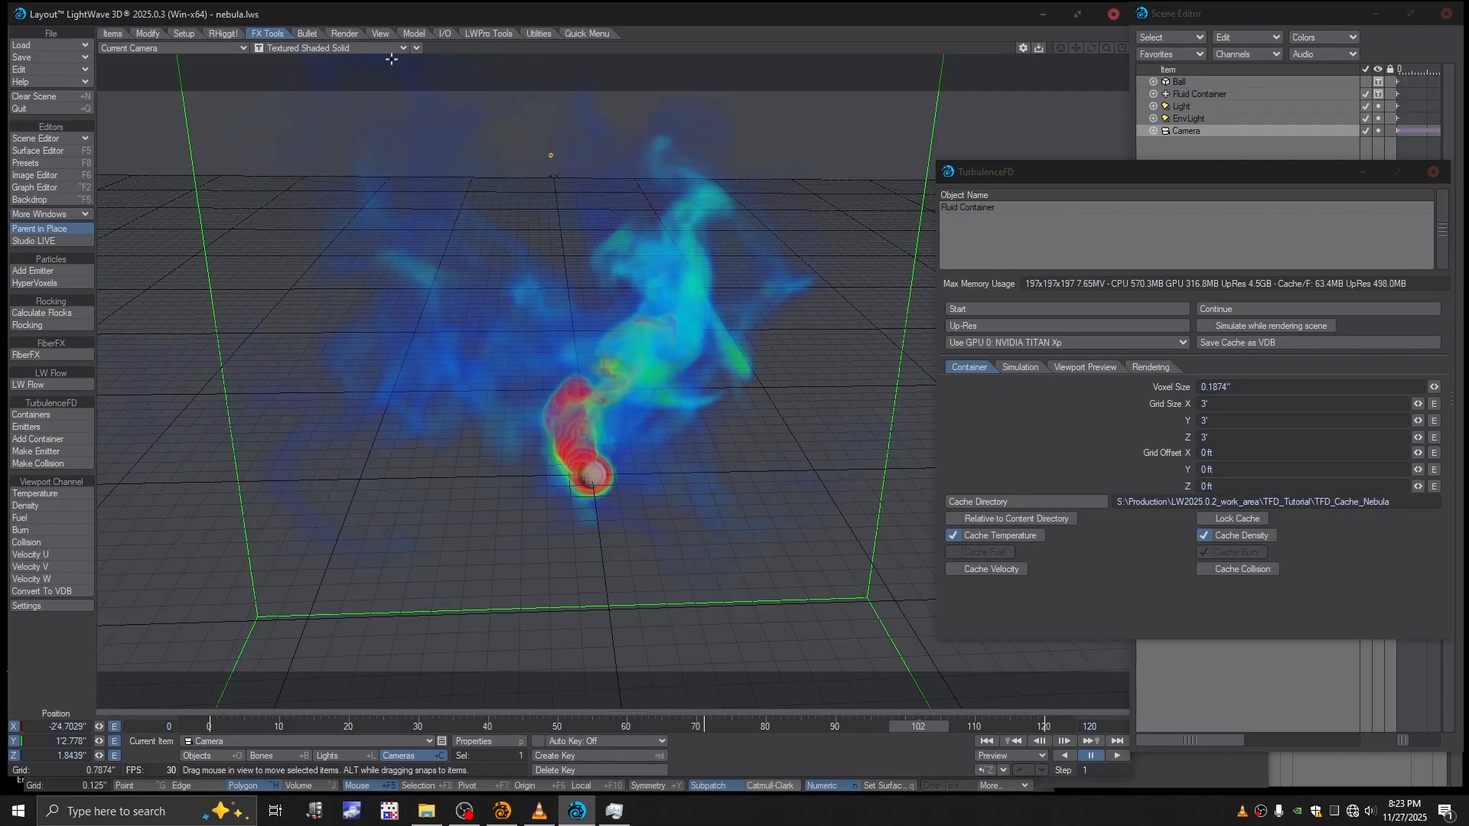
Step: Save the scene over the existing nebula.lws and switch the camera viewport to VPR
key("s")
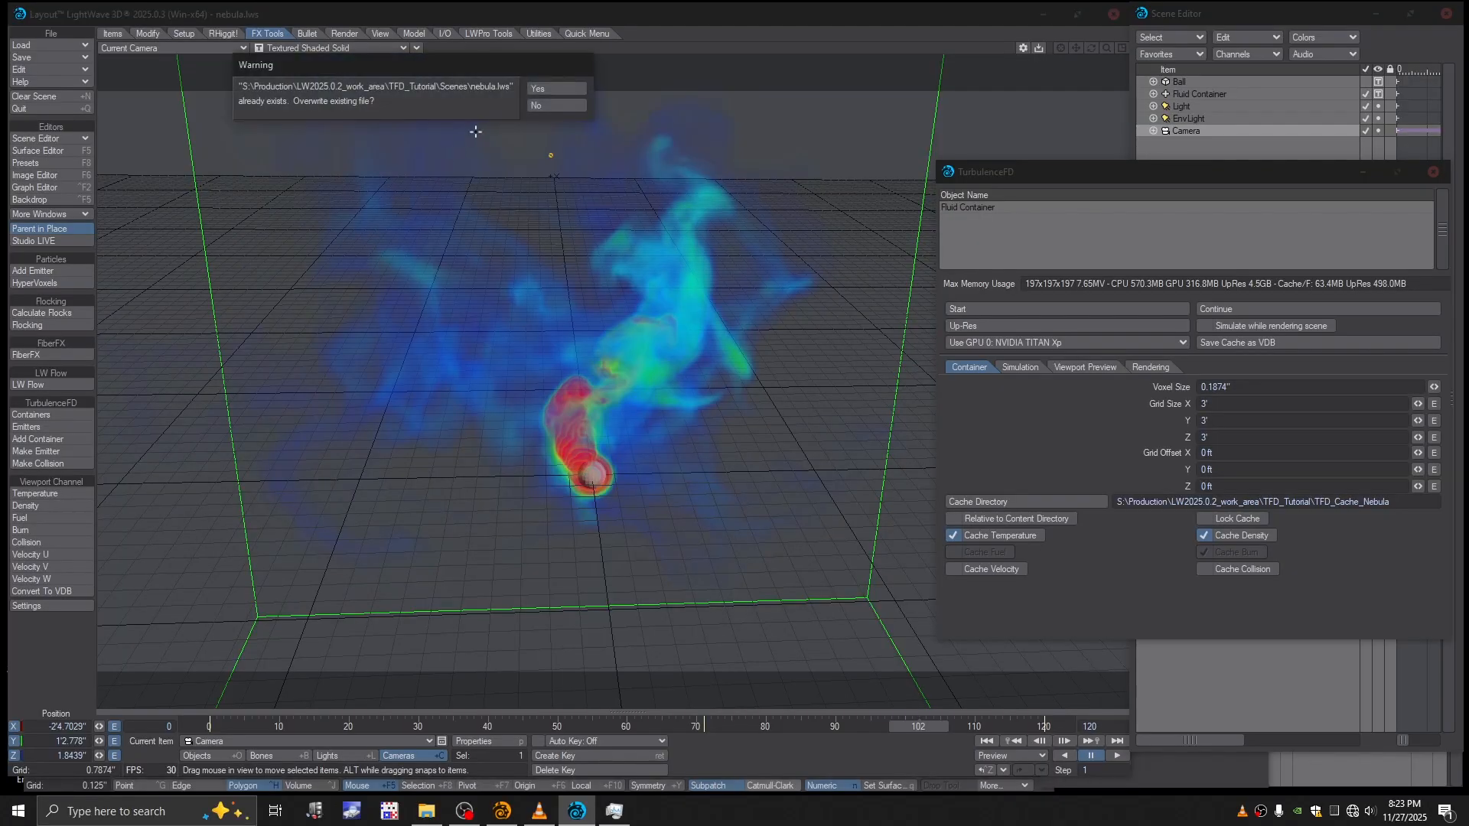
left_click(549, 92)
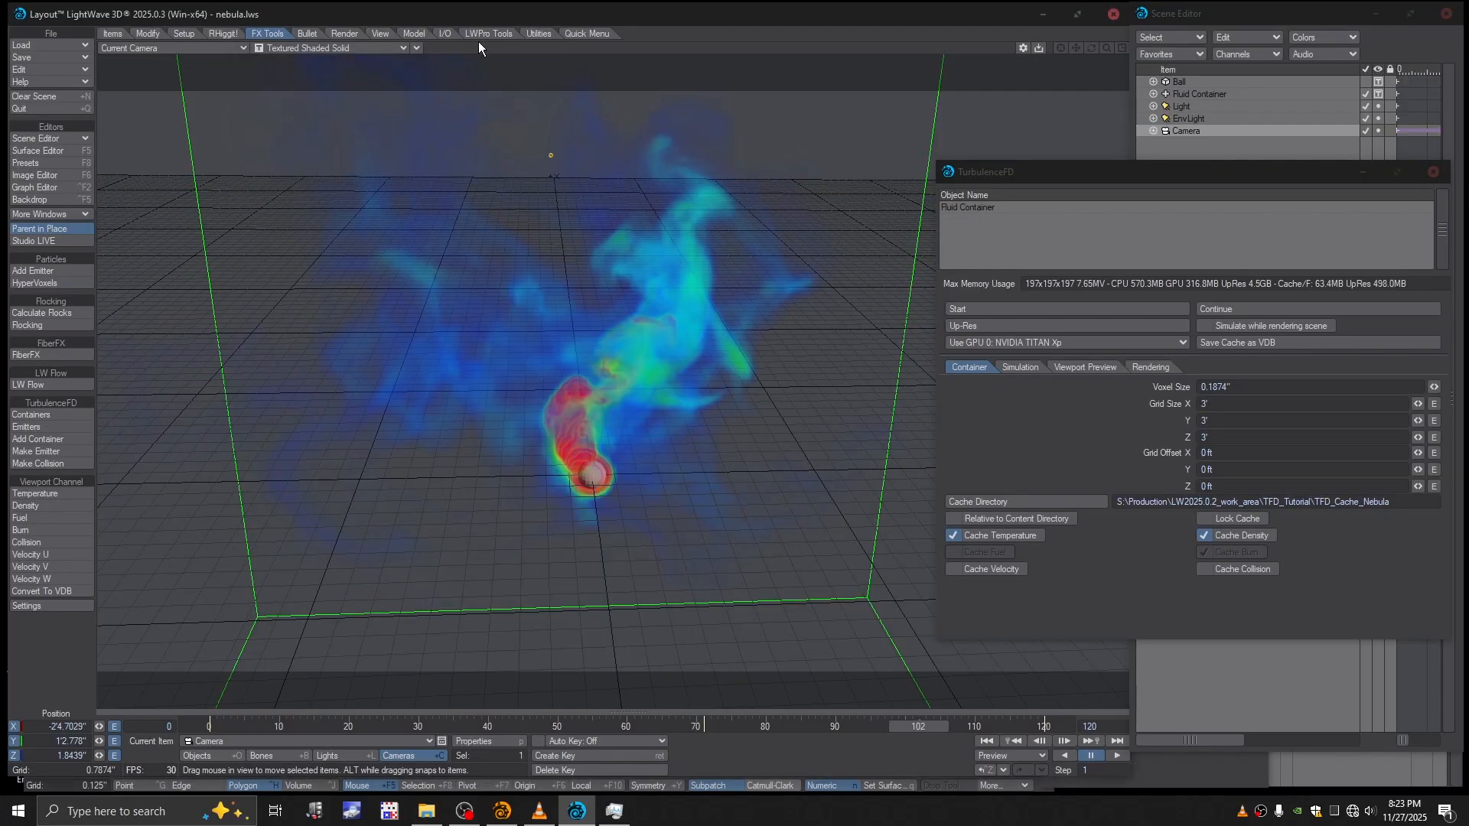
left_click(339, 48)
left_click(316, 102)
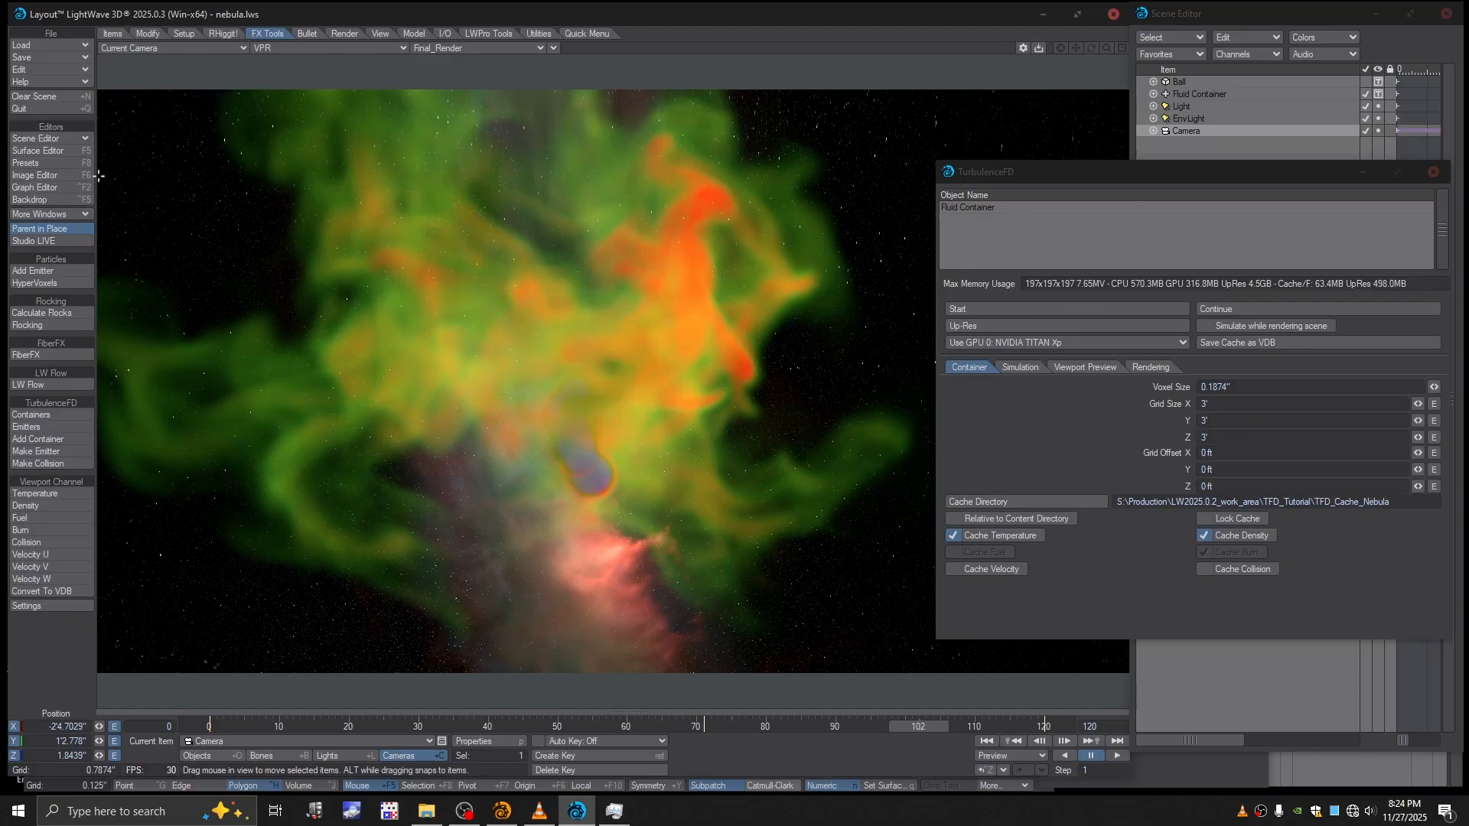
Step: Open the texture of EnvLight's Textured Environment for editing, keeping Use Global off
left_click(1190, 119)
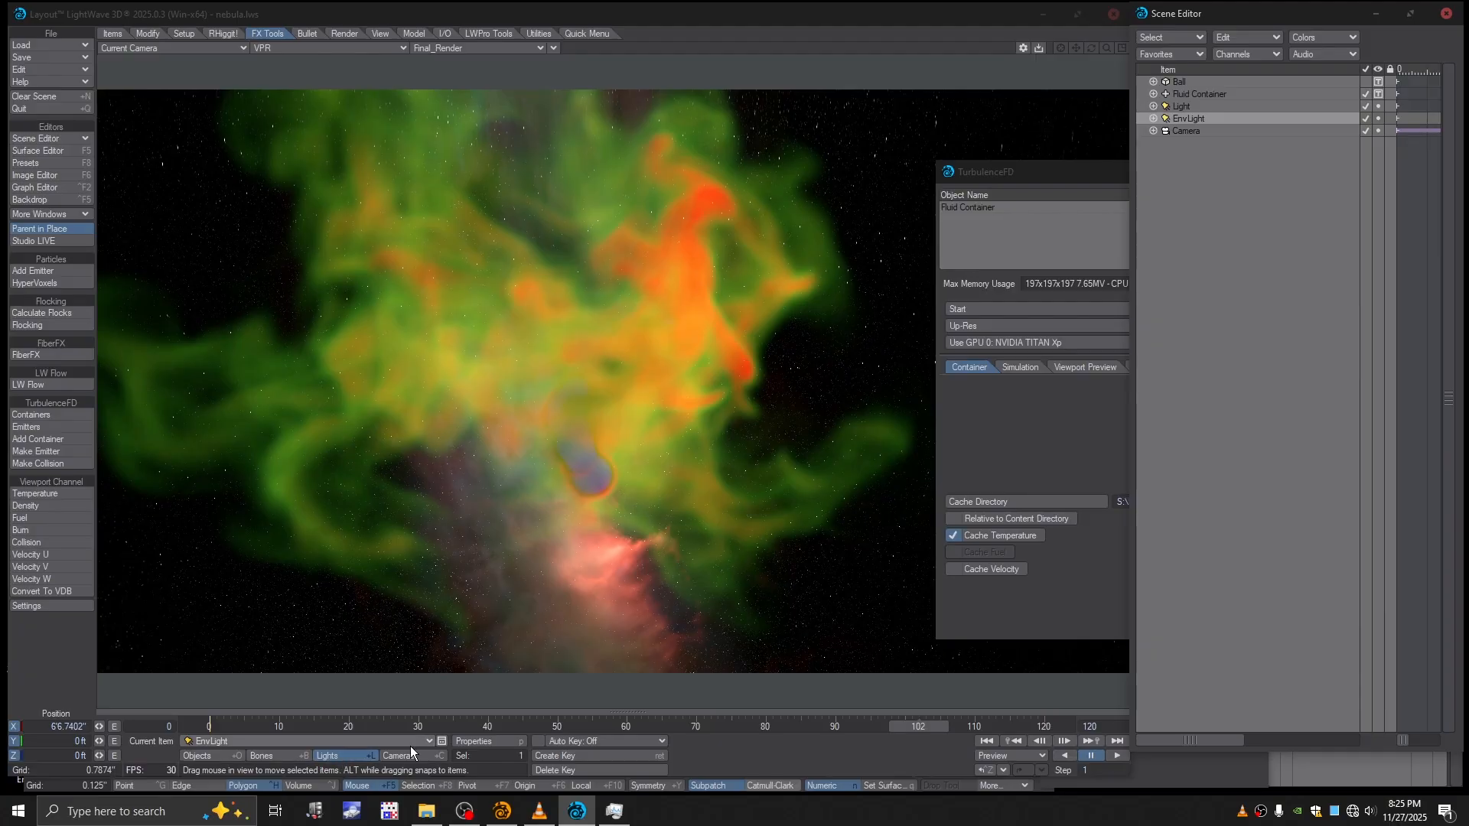
left_click(510, 739)
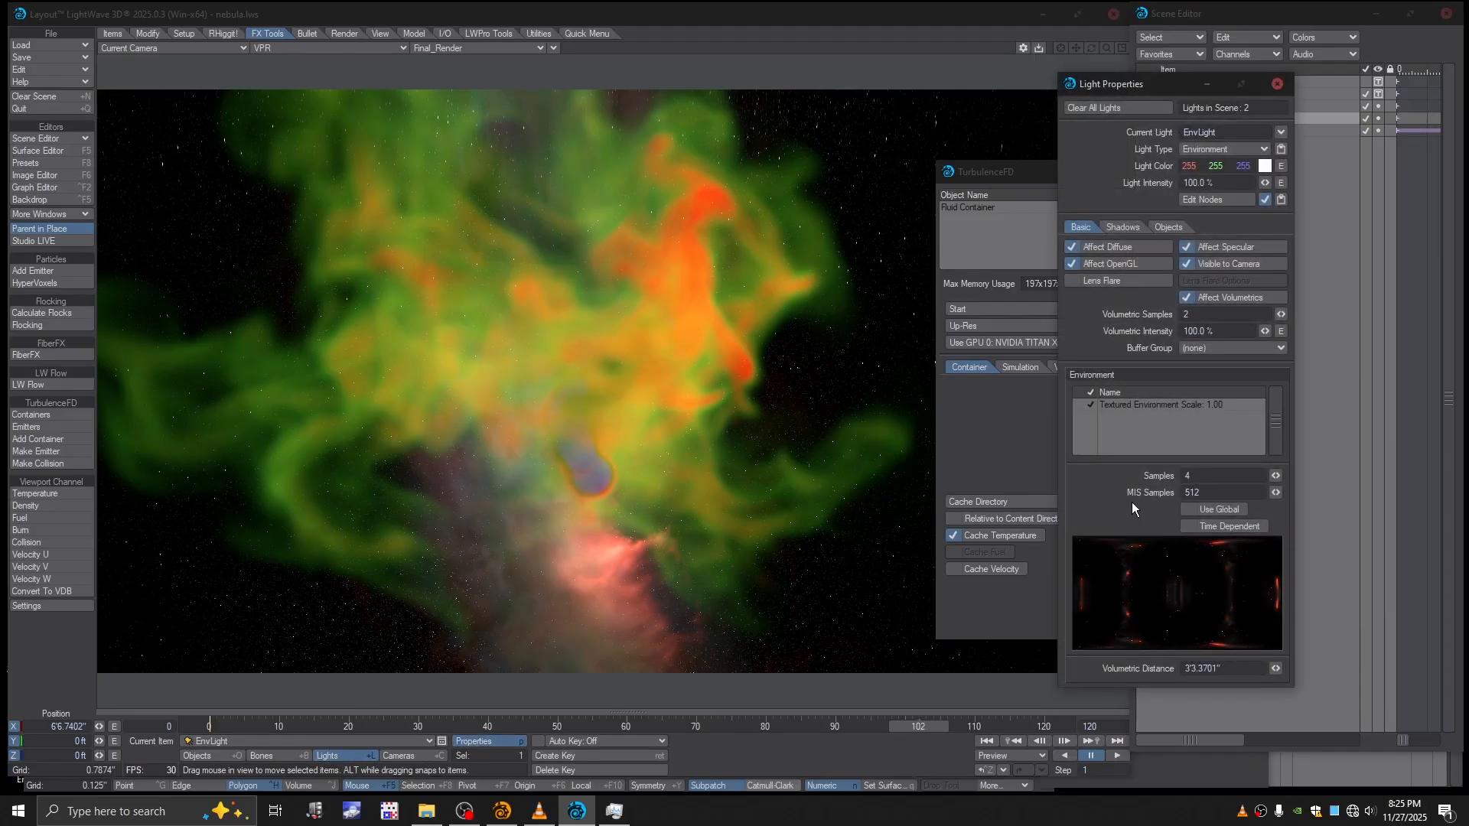
left_click(1189, 511)
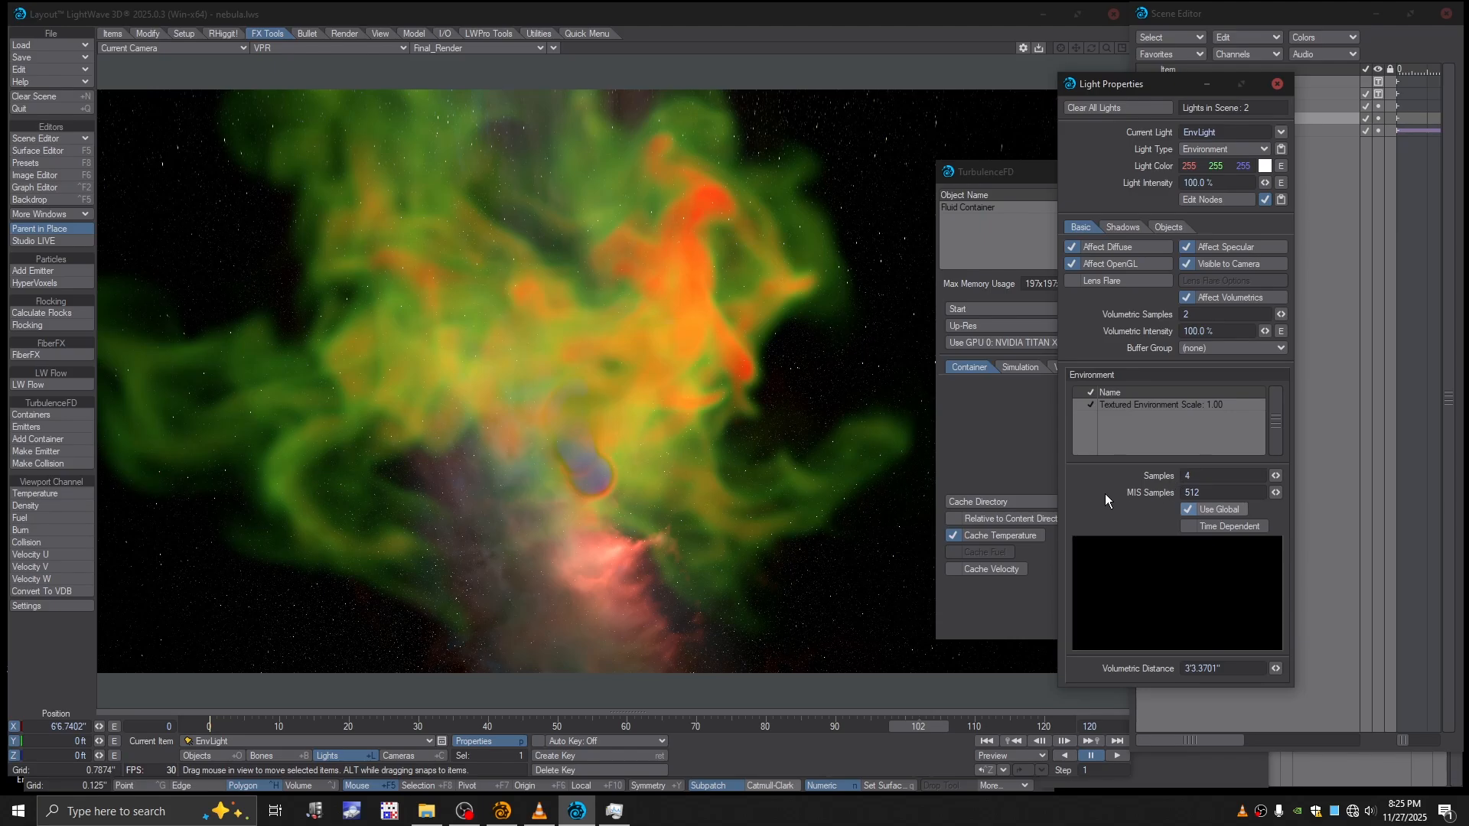
left_click(1189, 511)
double_click(1146, 407)
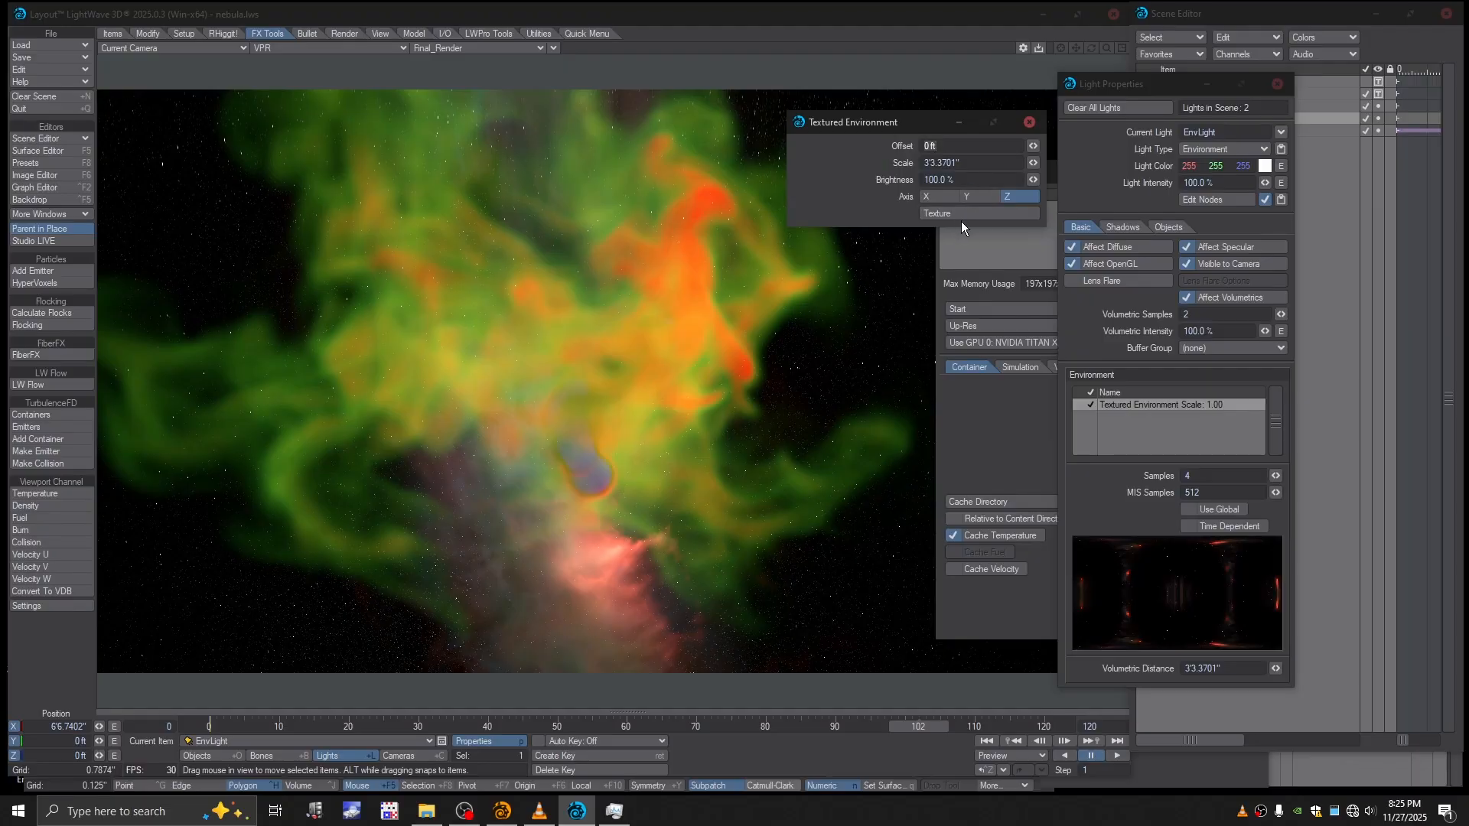
left_click(963, 218)
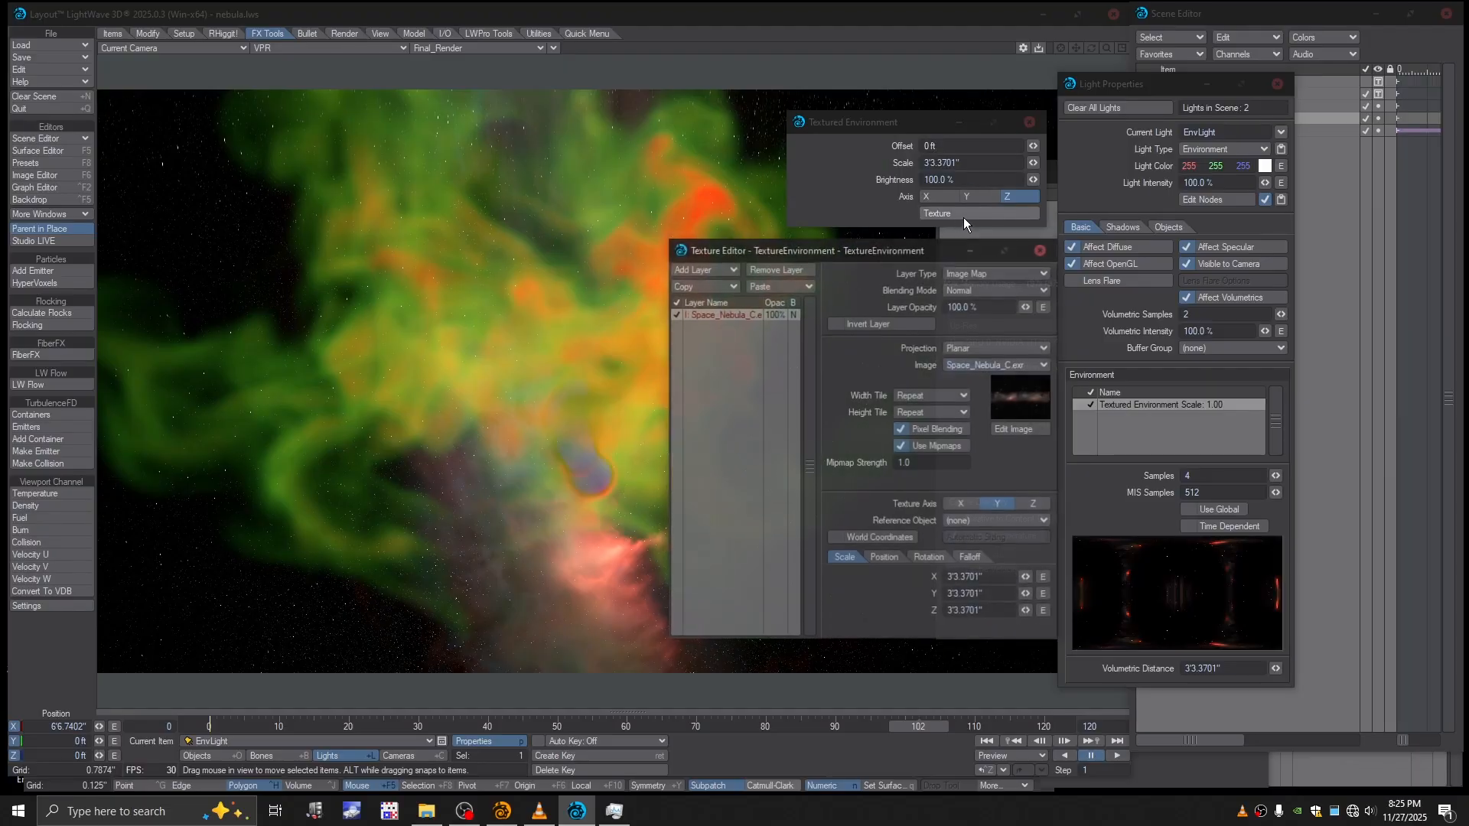
Step: Try texture axes Z and X on the Space_Nebula_C.exr layer and return it to Y
left_click(1030, 503)
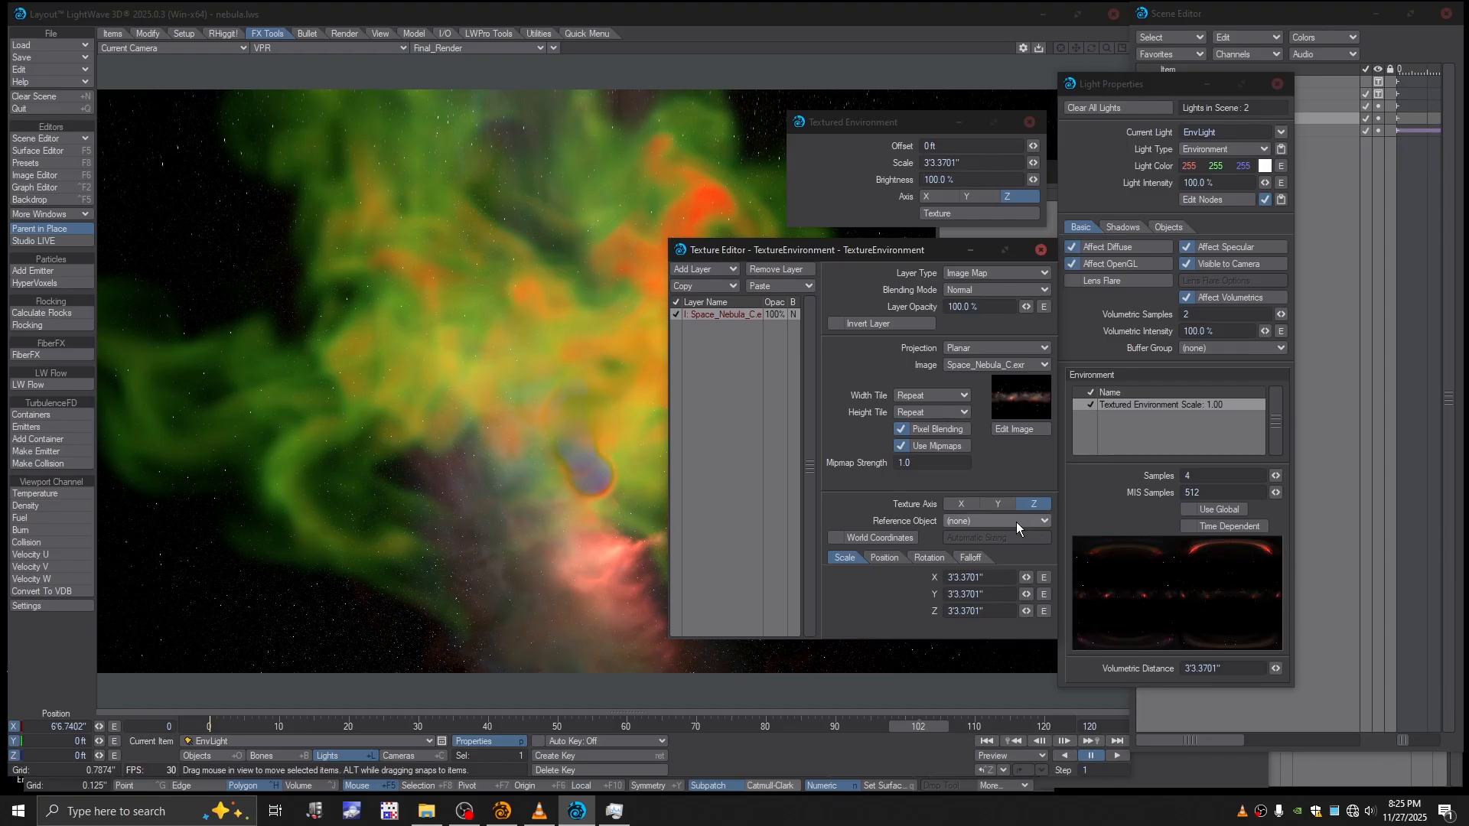
left_click(962, 505)
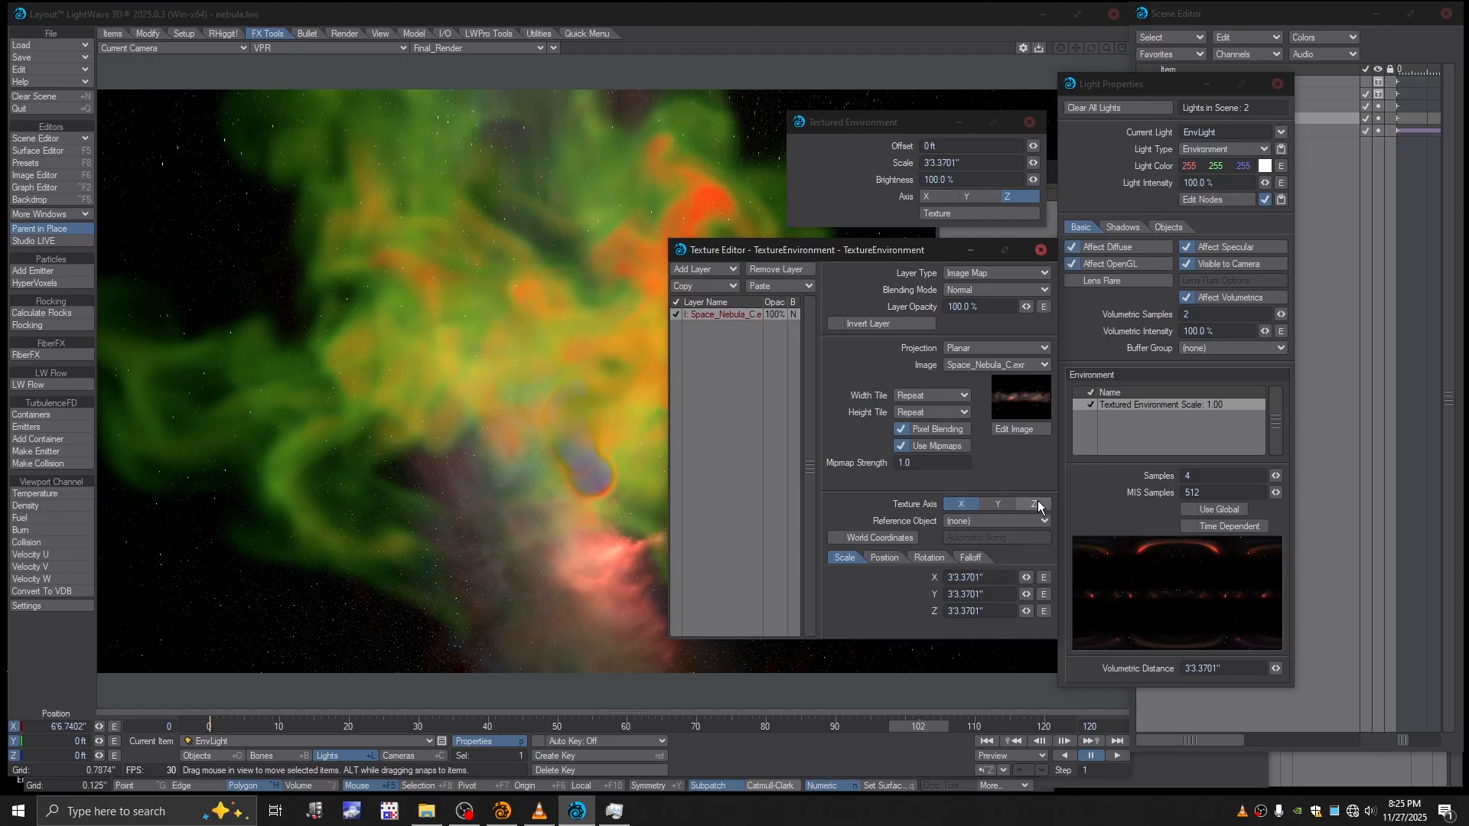
left_click(1001, 502)
Step: Try environment axis Y with texture axis Z, toggle EnvLight's Use Global, and return the environment axis to Z
left_click(970, 196)
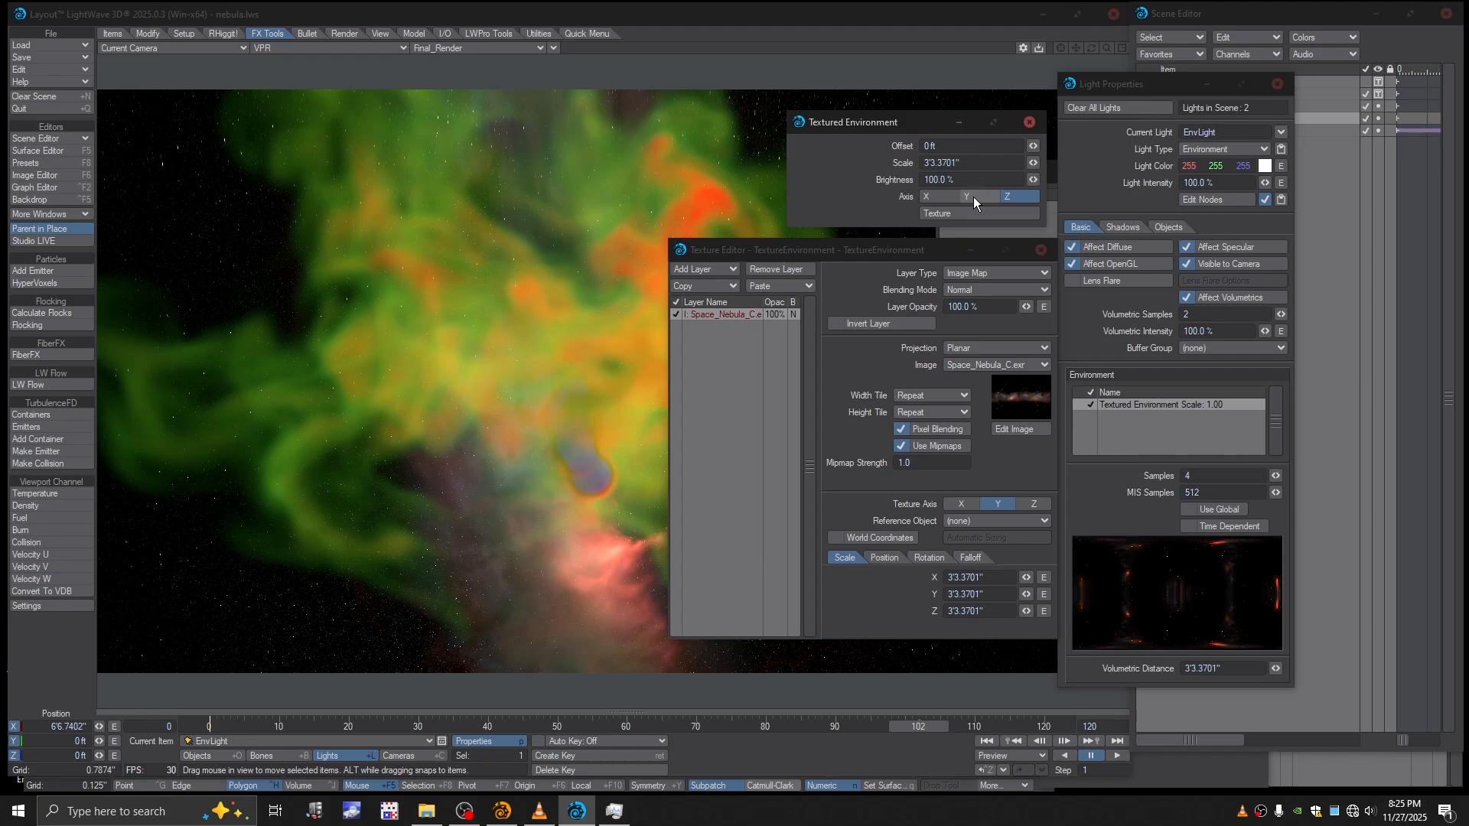
left_click(971, 194)
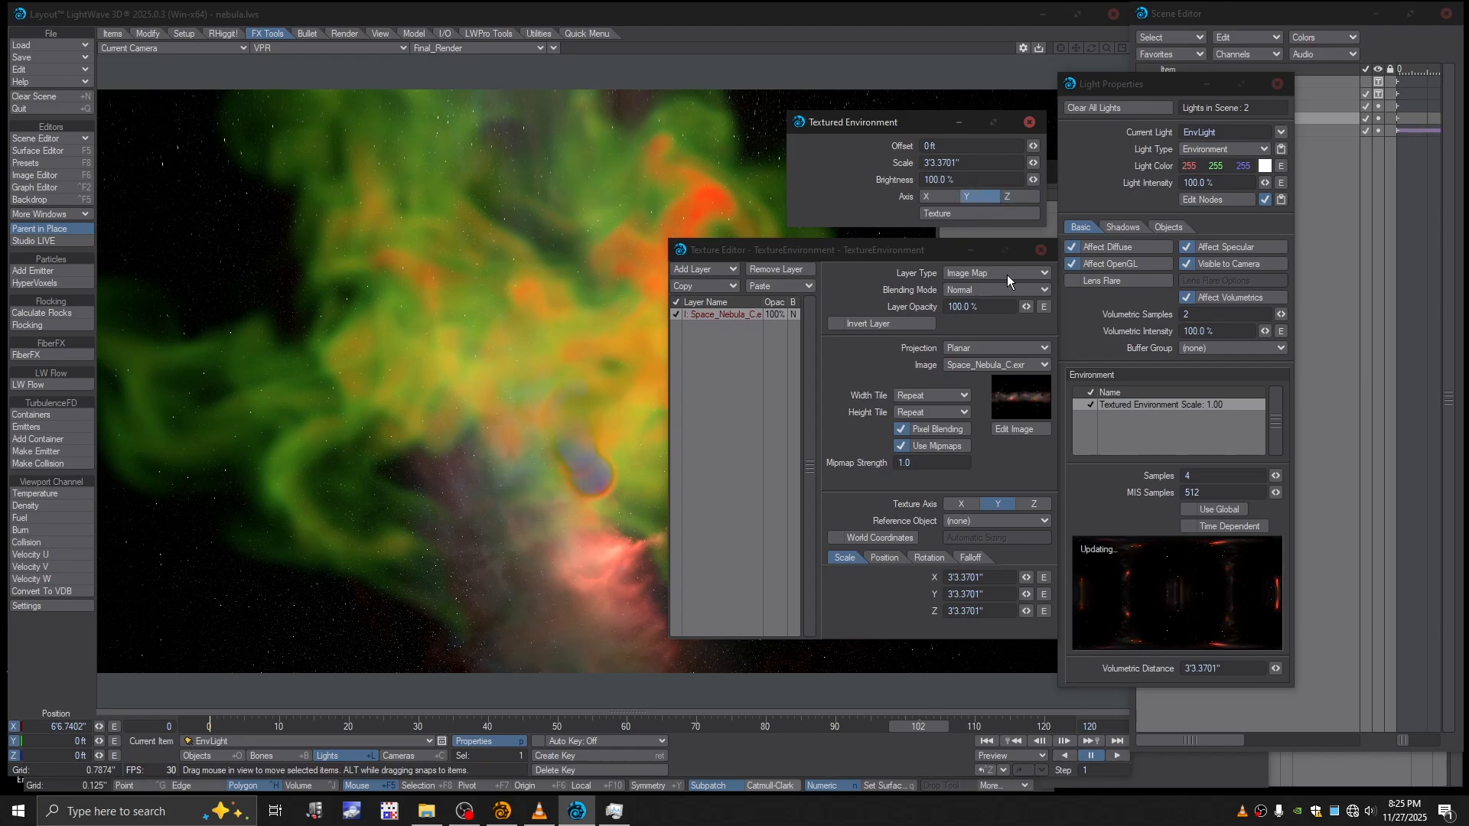
left_click(1032, 504)
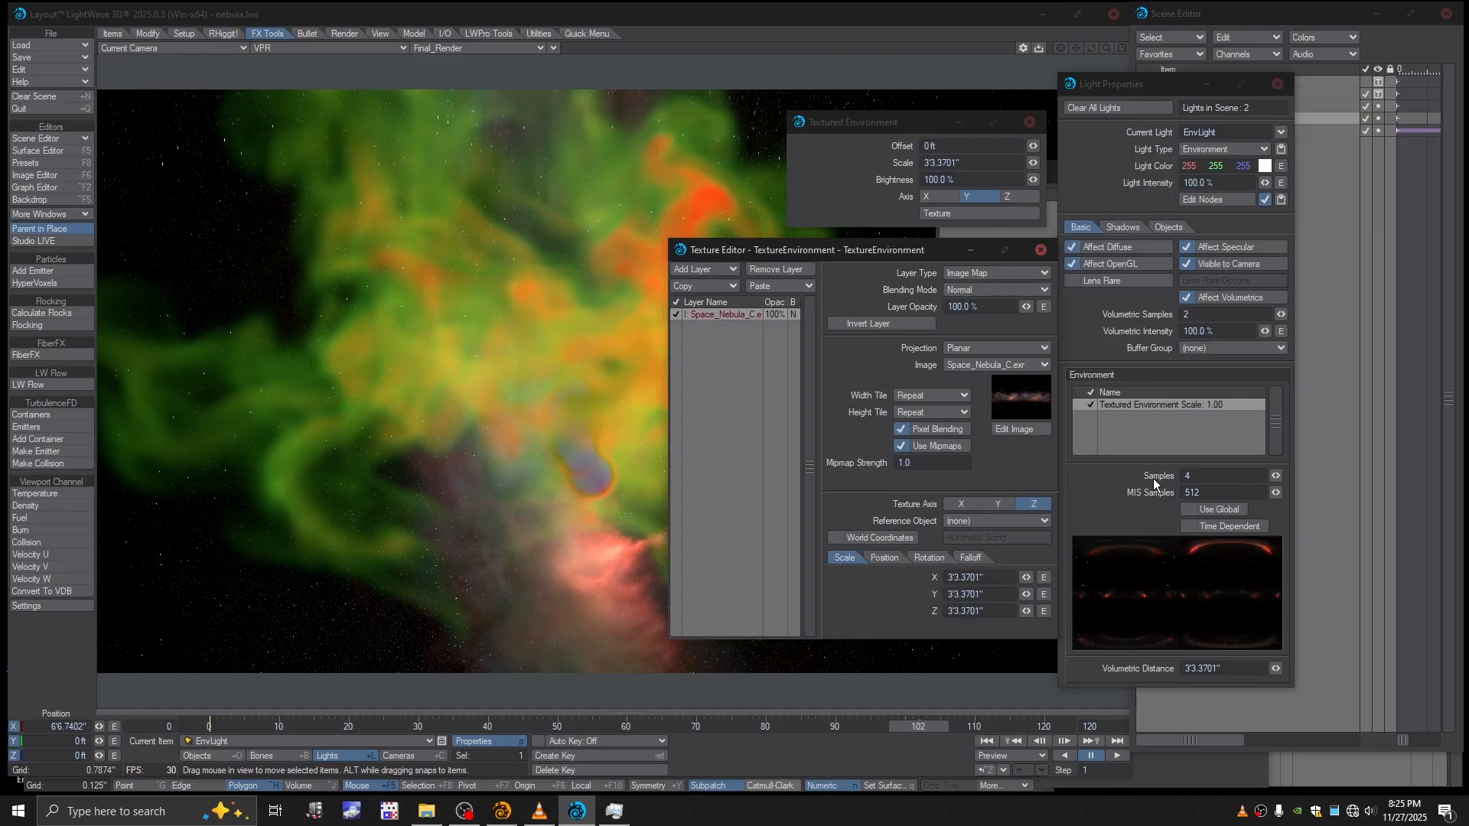
left_click(1190, 506)
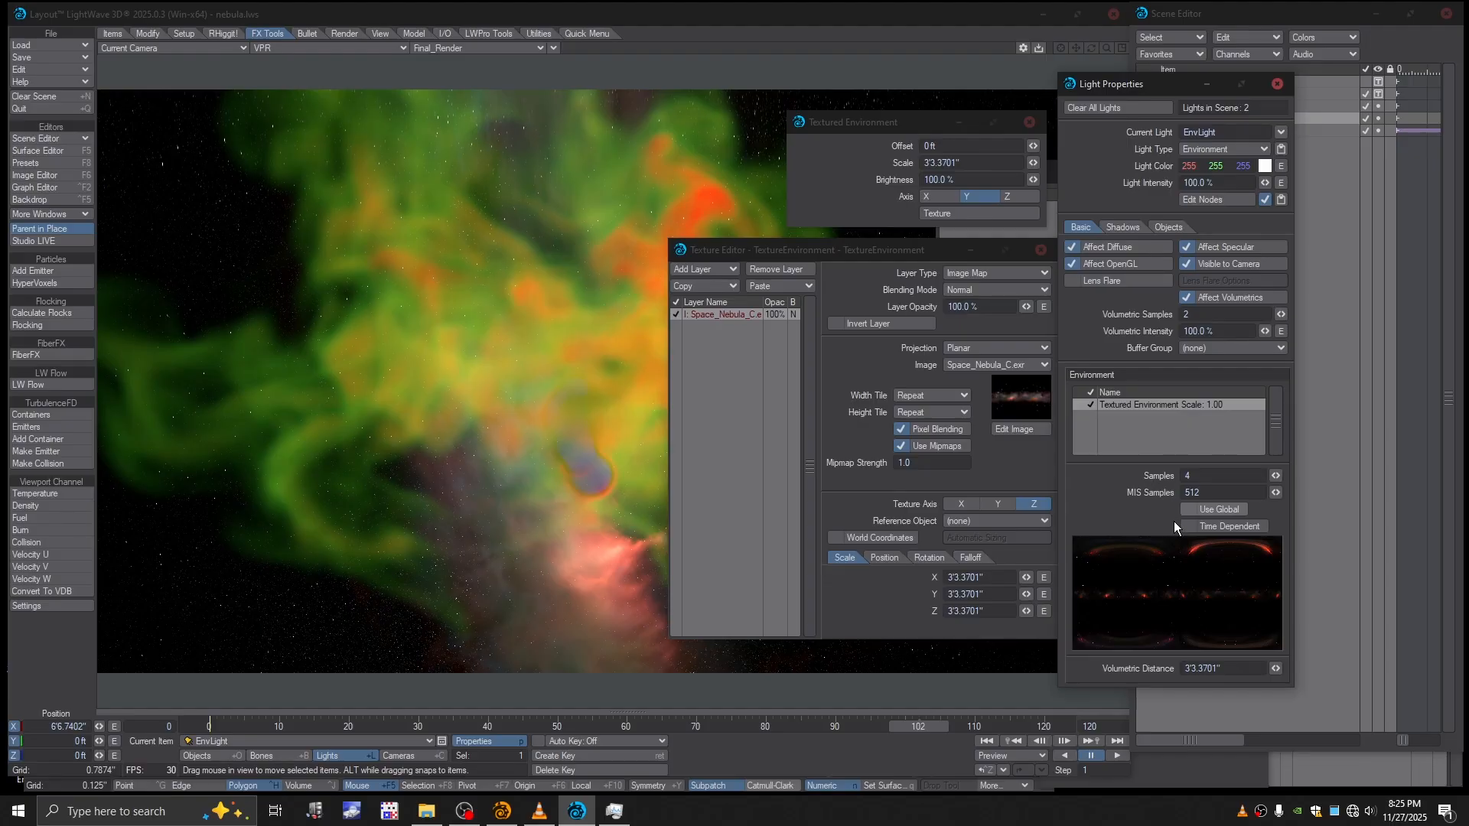
left_click(1189, 511)
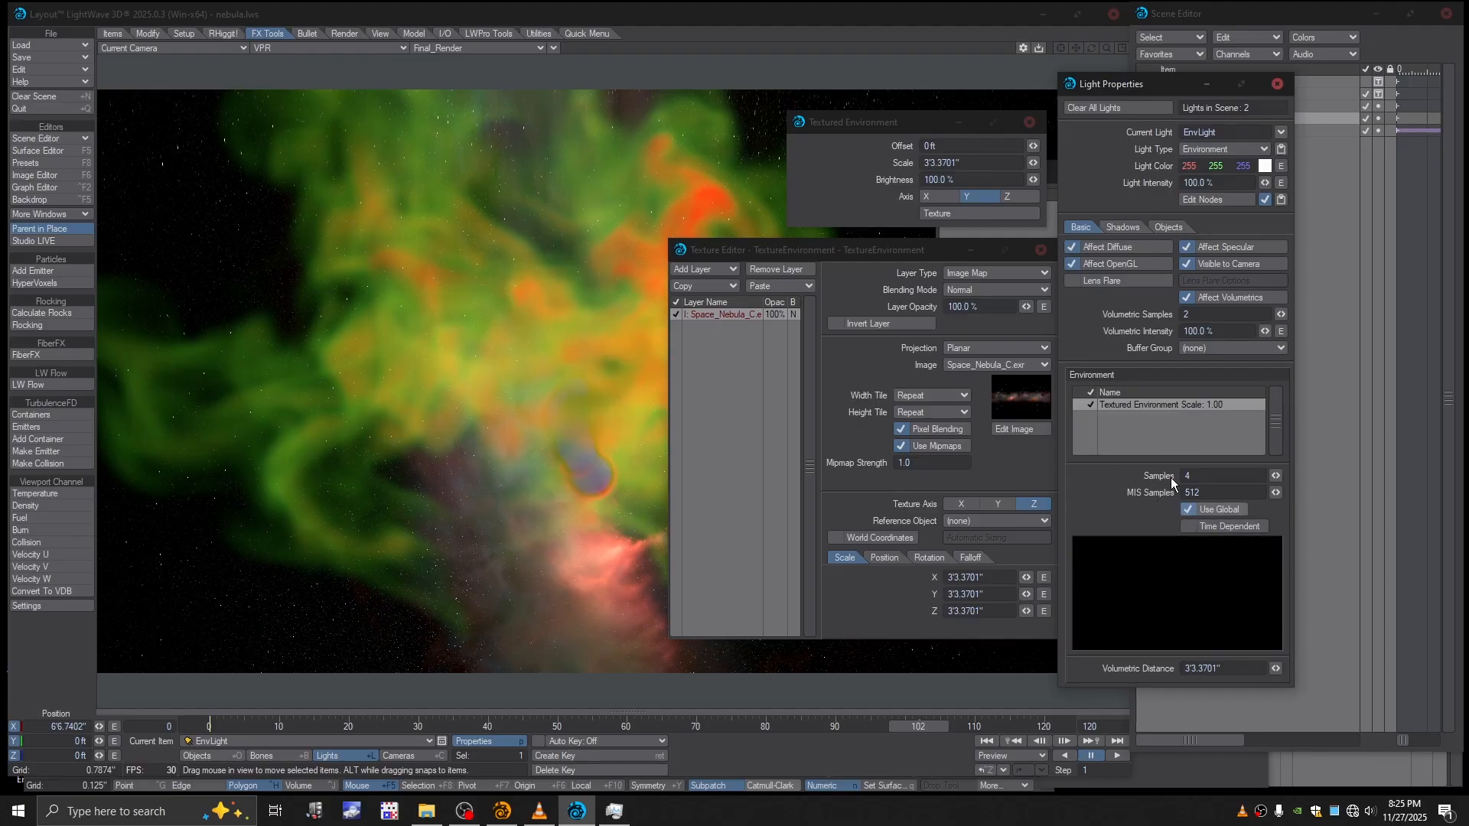
left_click(1018, 195)
left_click(1018, 202)
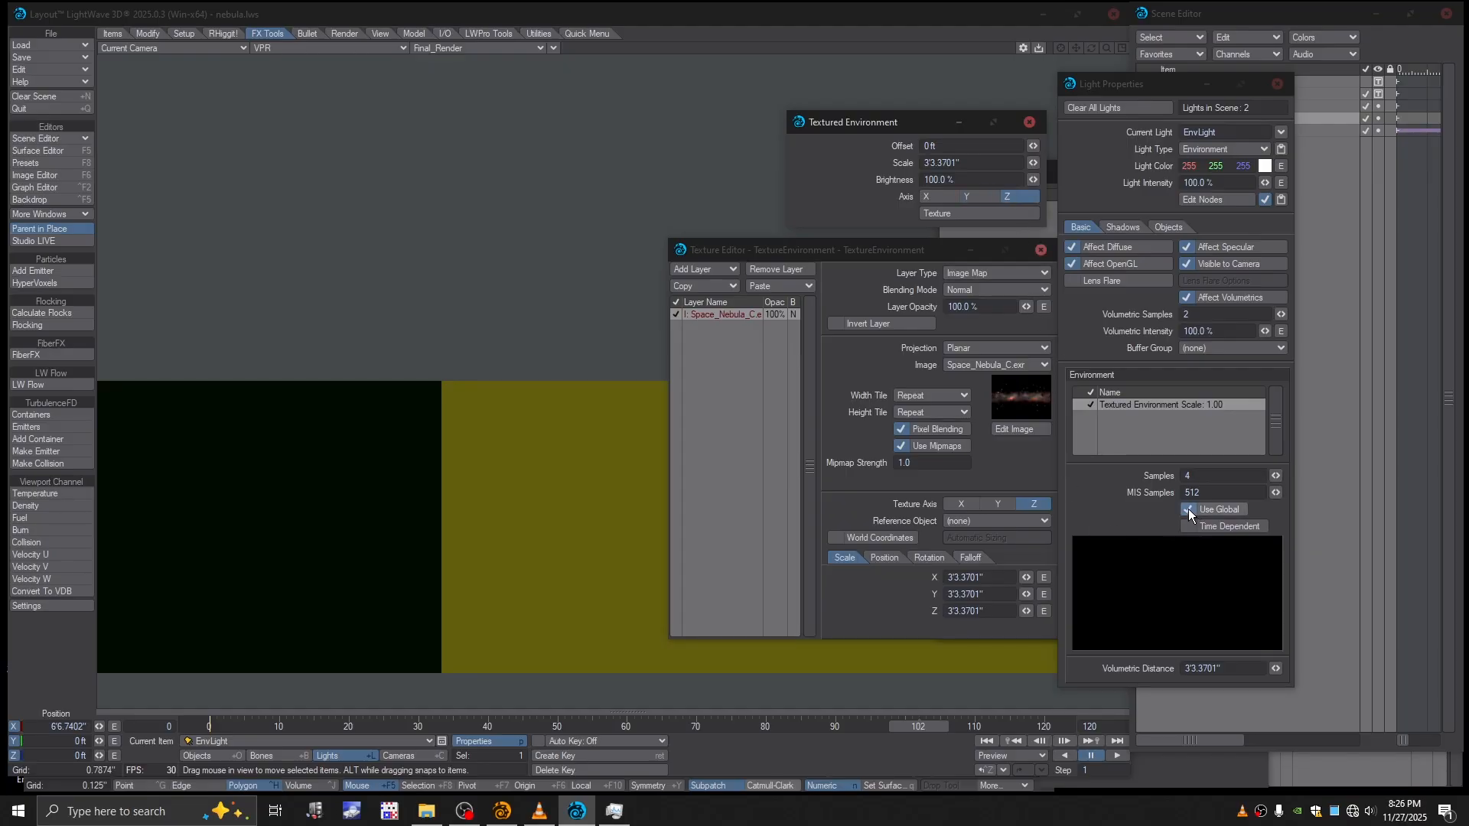
Step: Switch the viewport to Textured Shaded Solid, set the nebula image's texture axis to X, and close the Texture Editor and Textured Environment windows
left_click(326, 49)
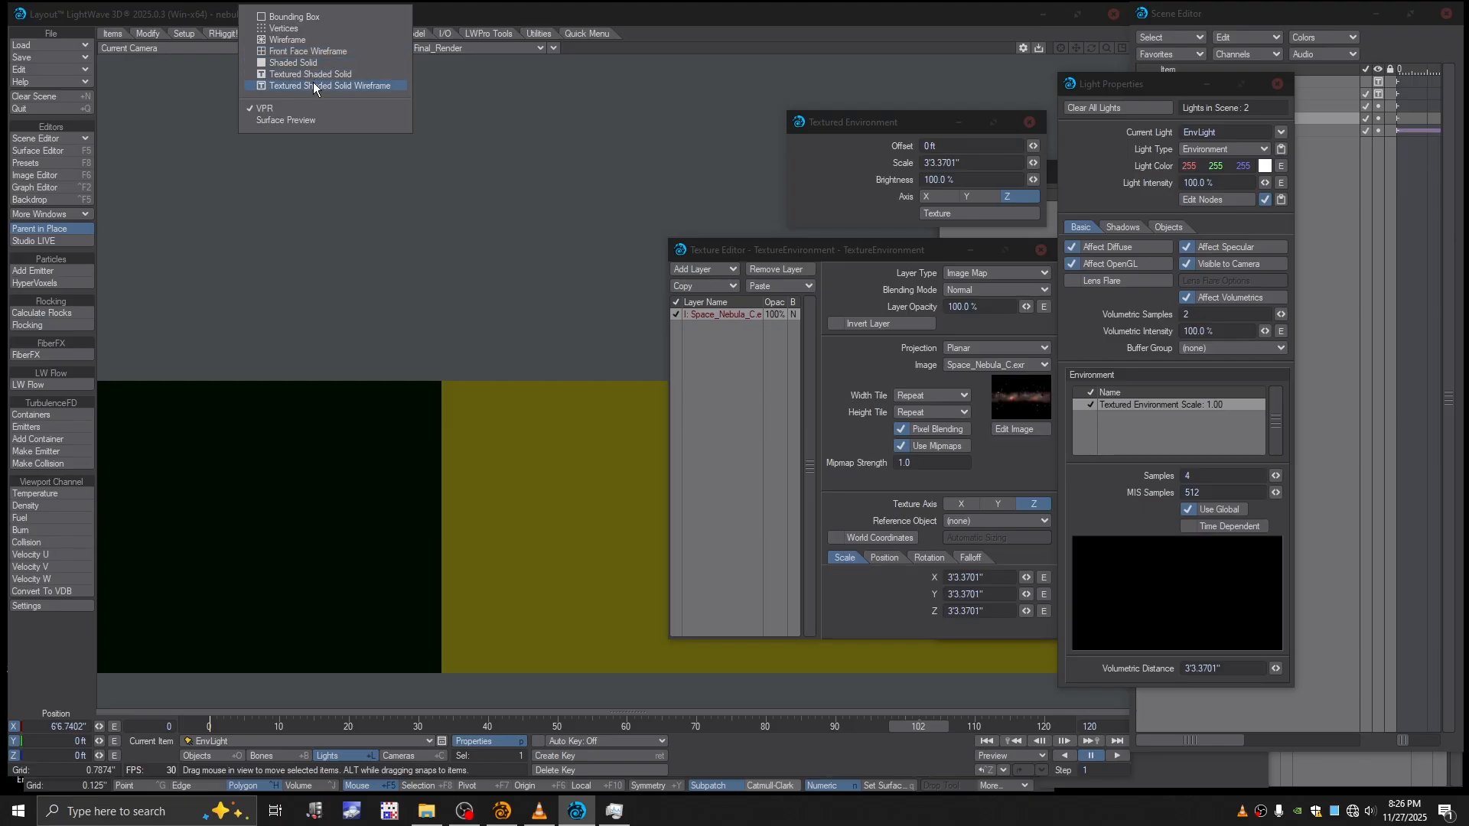
left_click(314, 76)
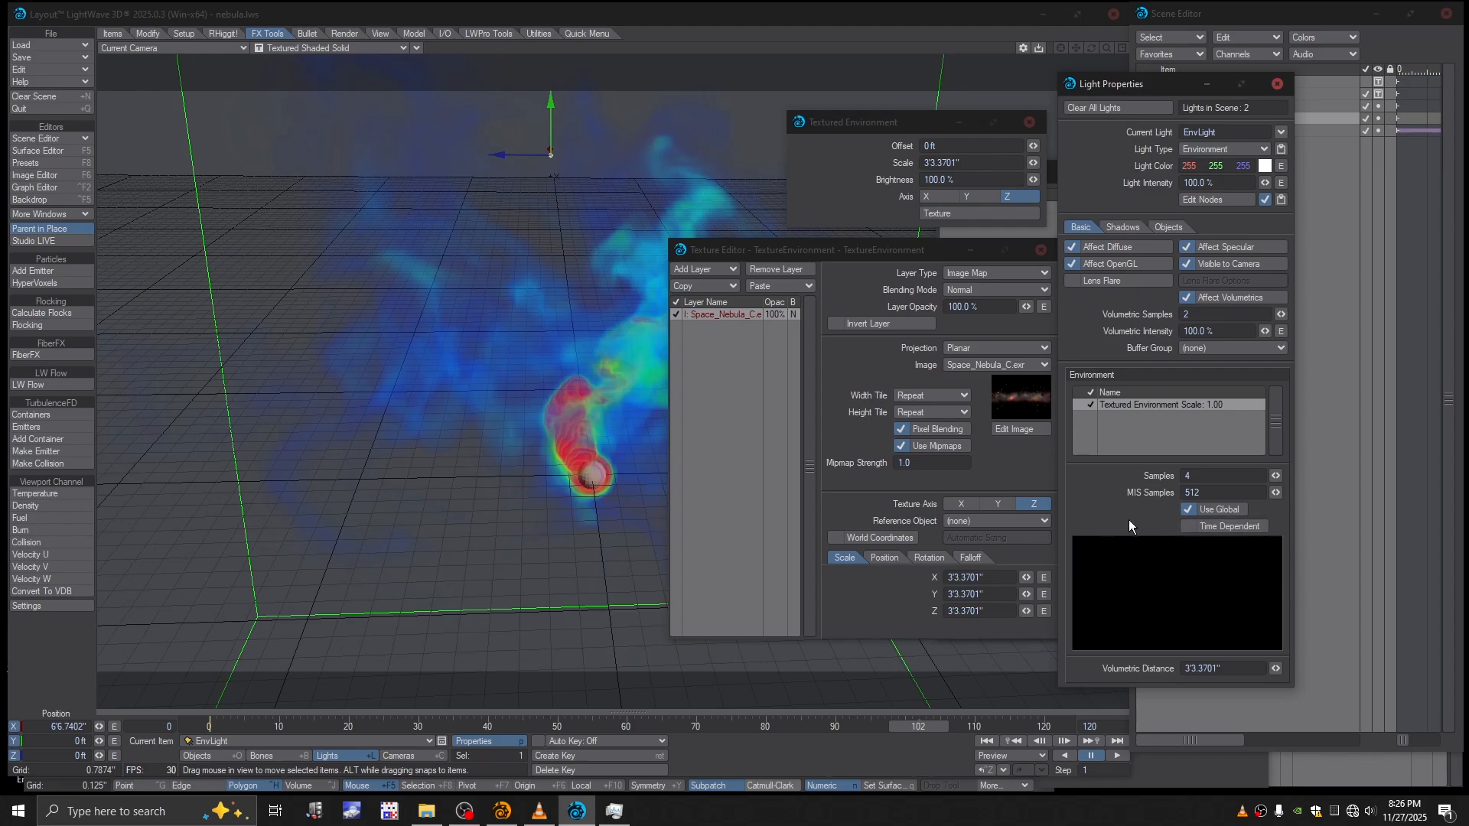
left_click(1022, 472)
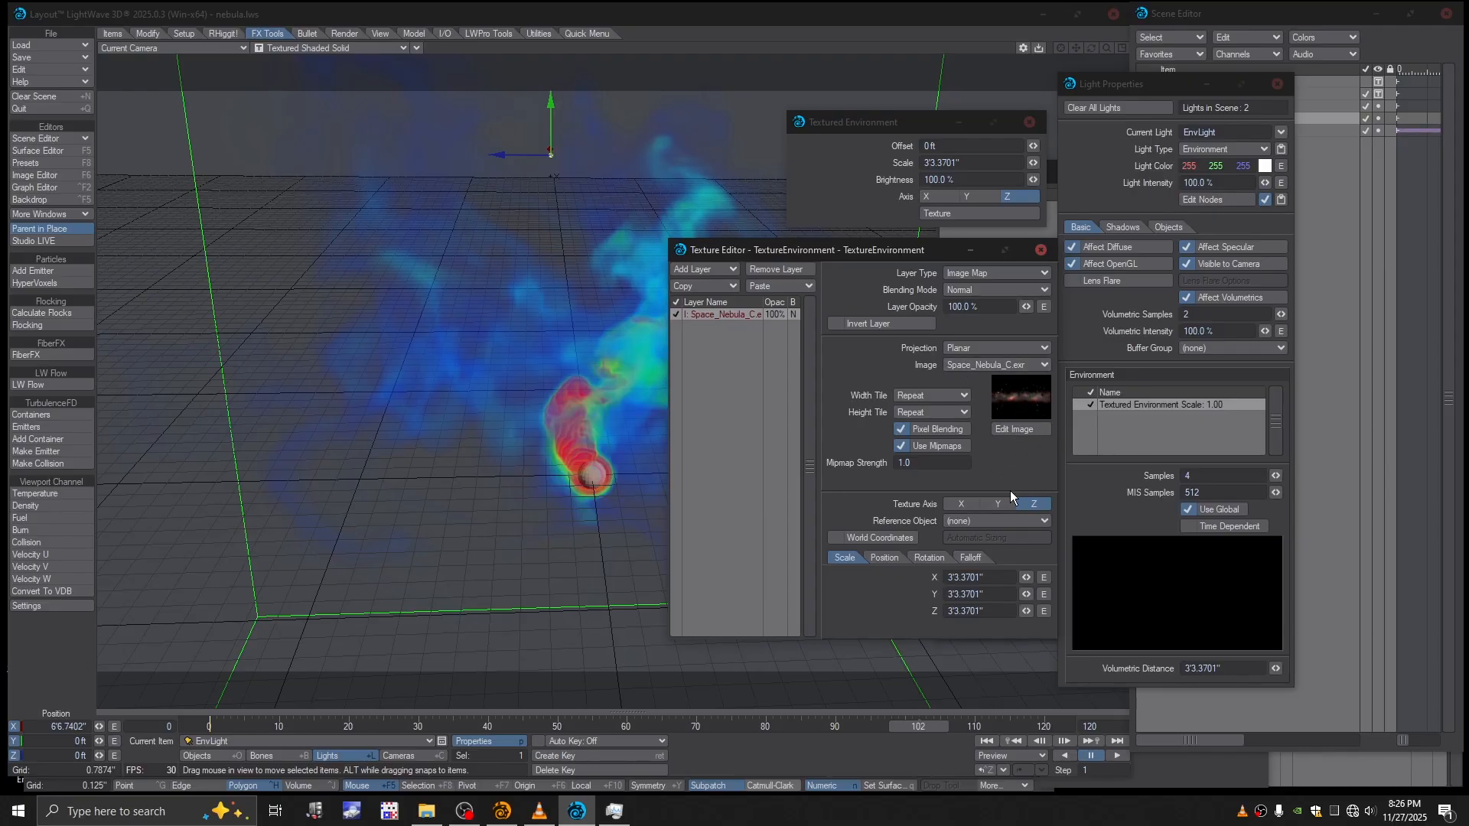
left_click(959, 503)
left_click(1041, 251)
left_click(1028, 123)
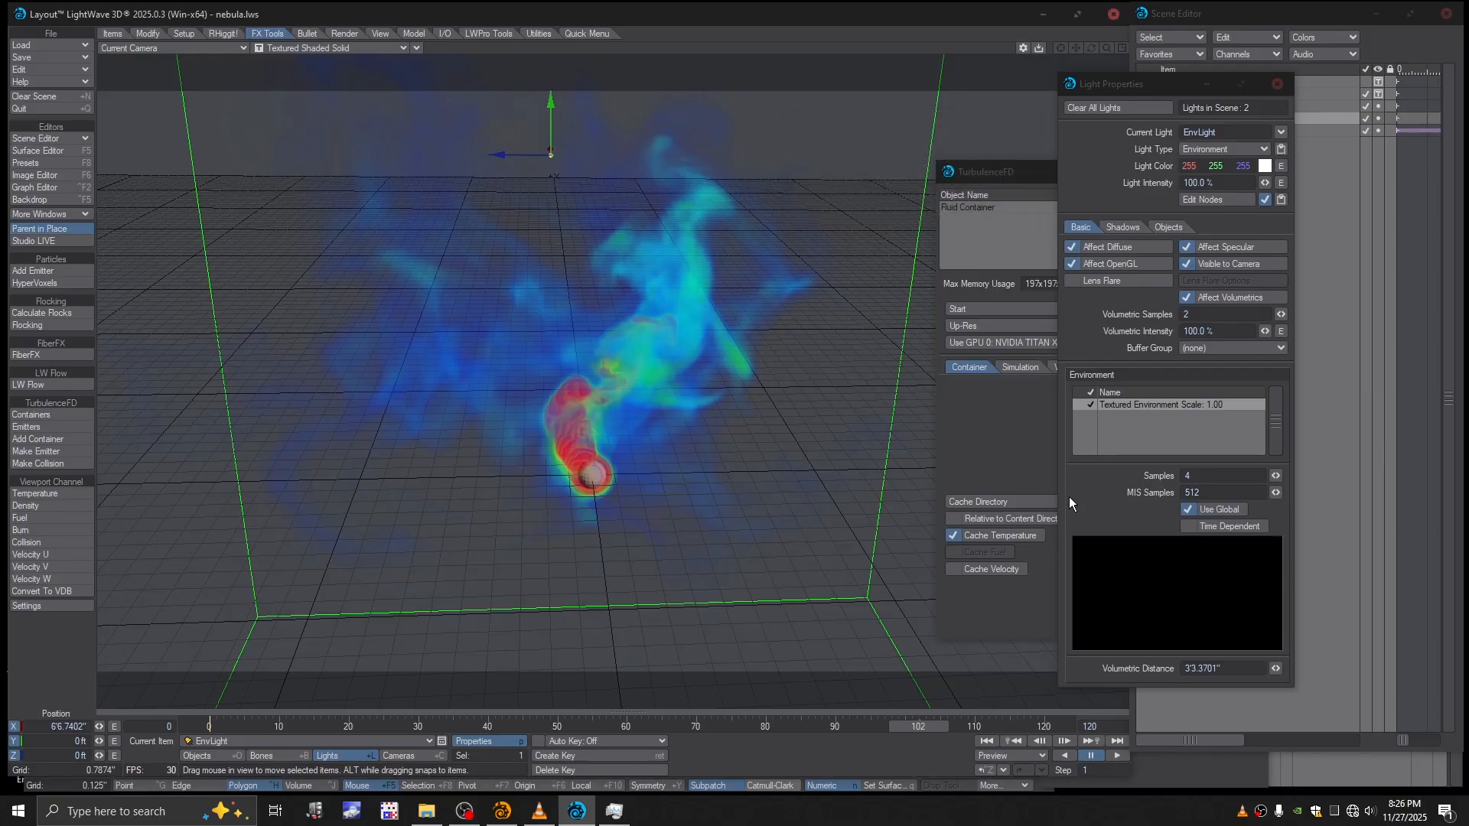
Step: Turn off Use Global for EnvLight and switch the camera viewport to VPR to render the new background orientation
left_click(1189, 509)
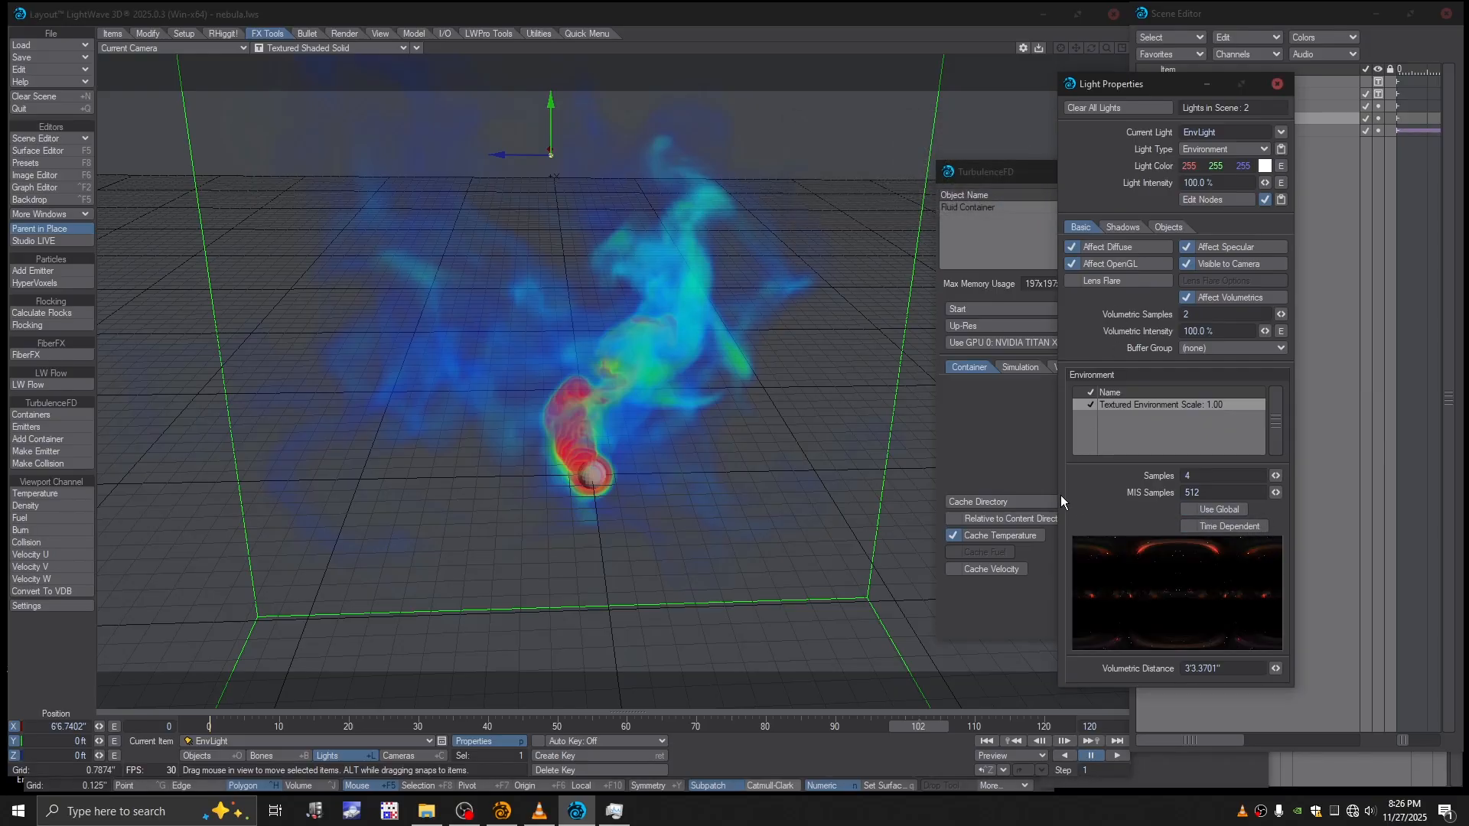
left_click(360, 48)
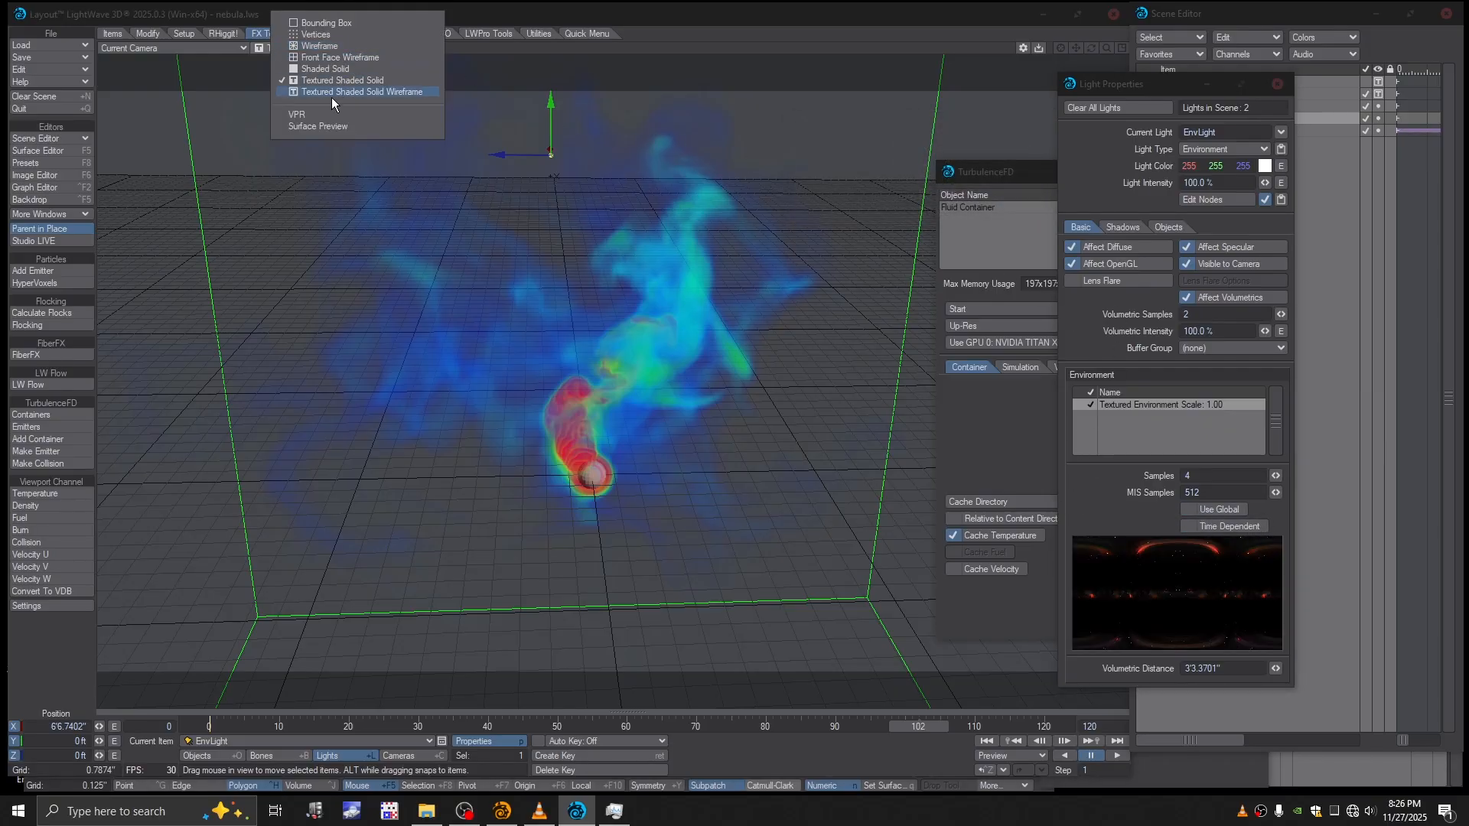
left_click(297, 114)
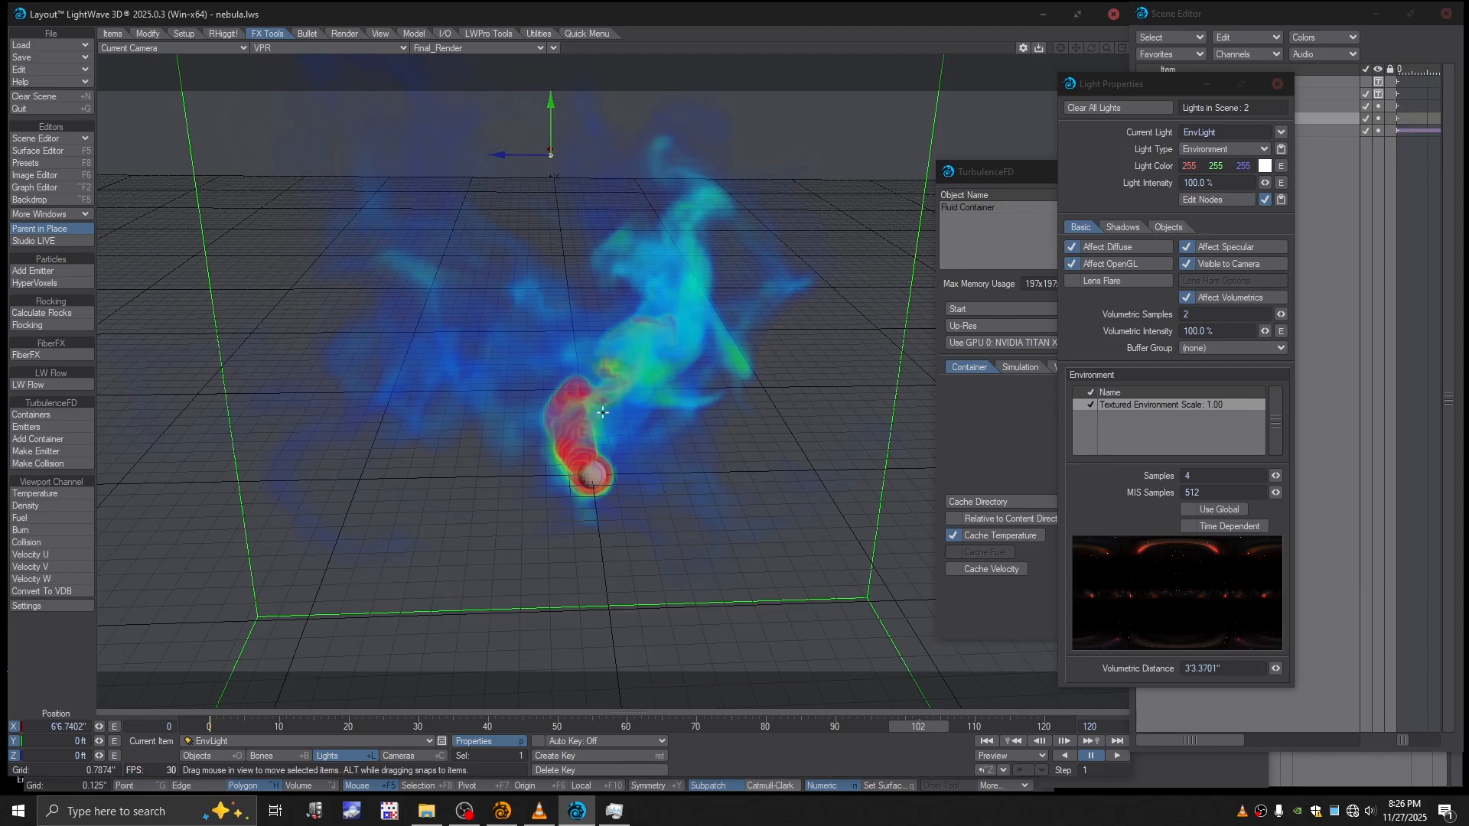
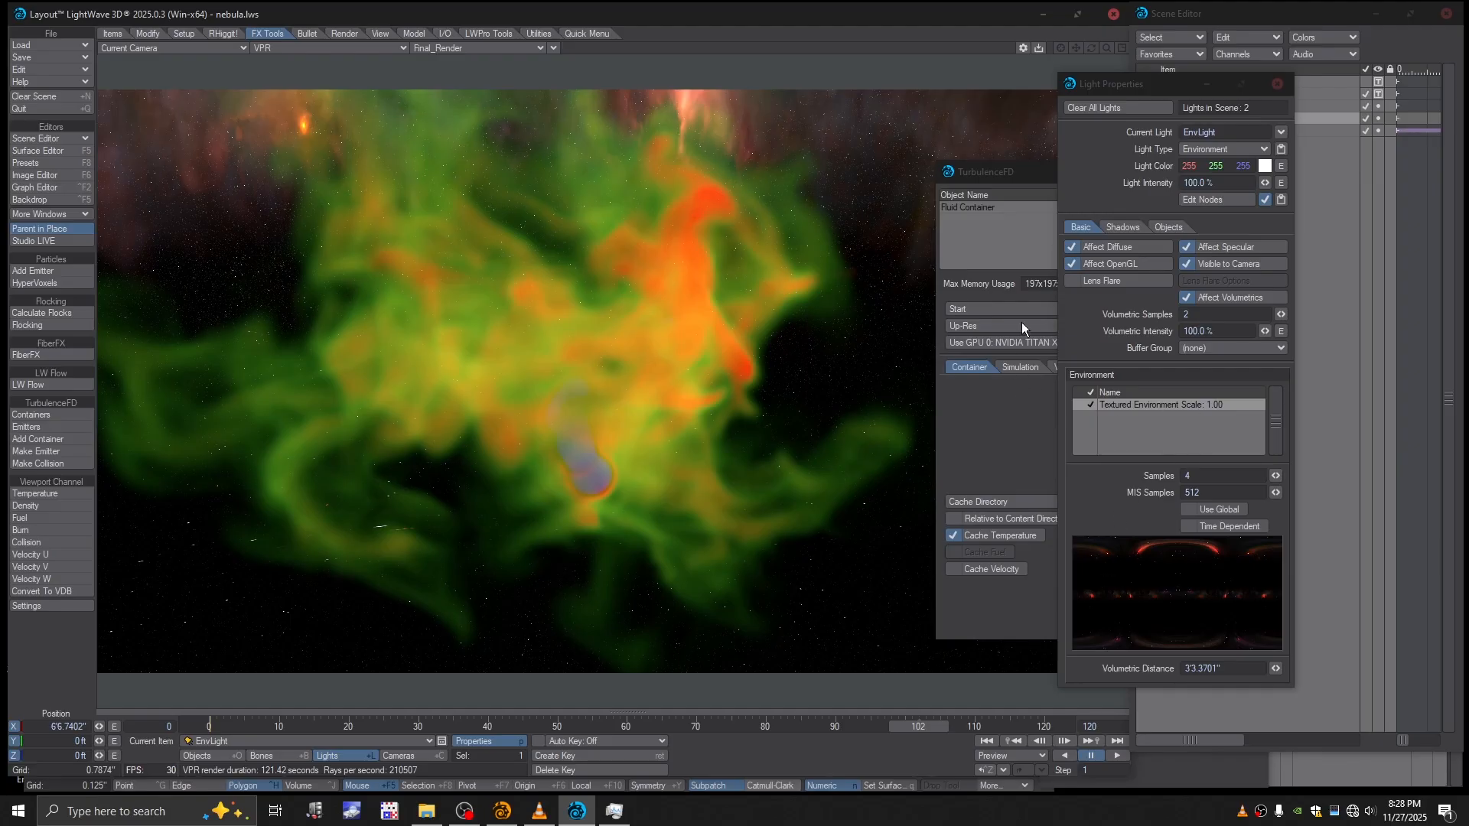
Step: Close EnvLight's properties window and switch the camera viewport to Textured Shaded Solid
left_click(1278, 87)
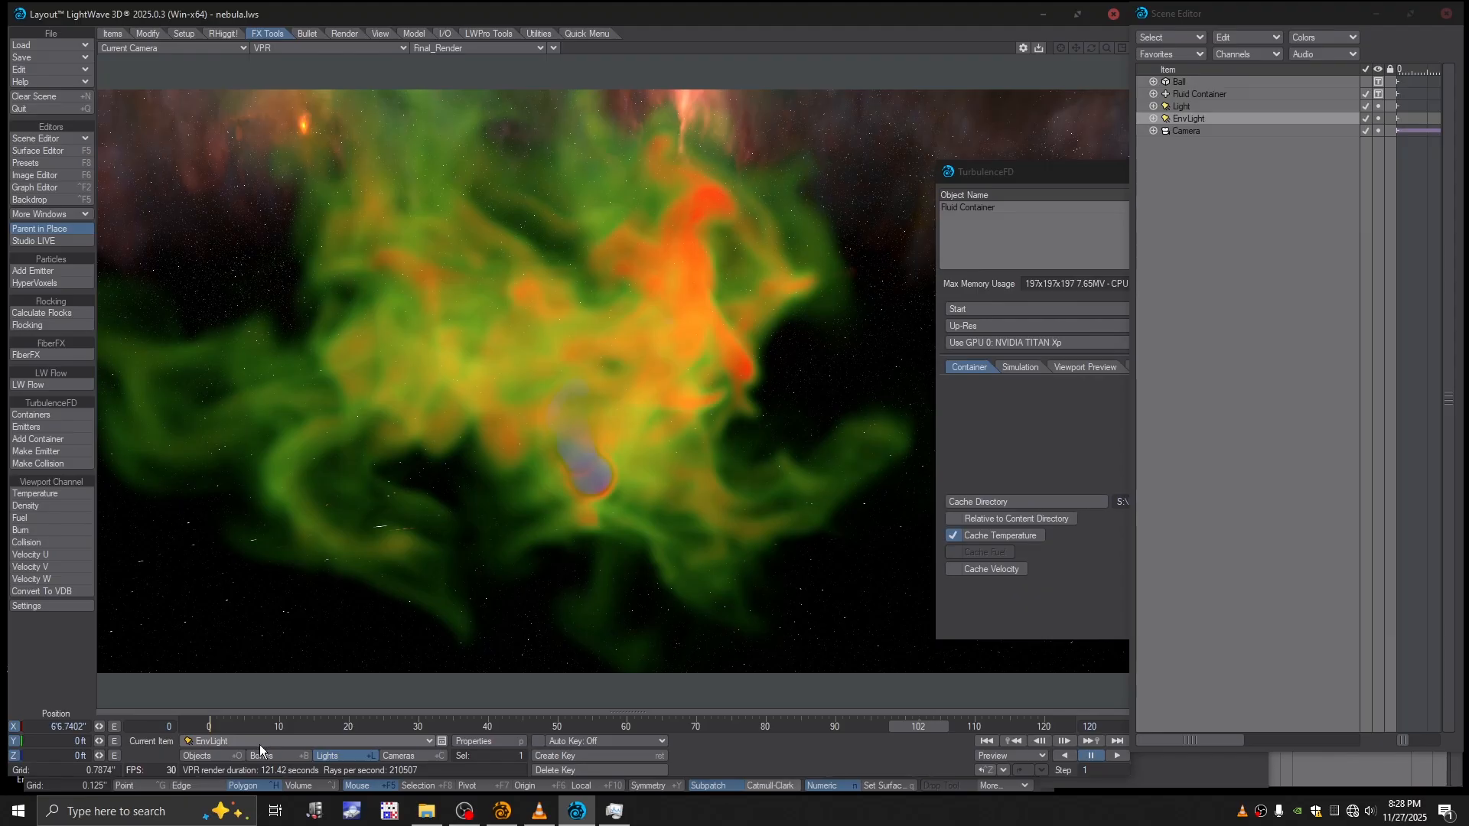
left_click(319, 48)
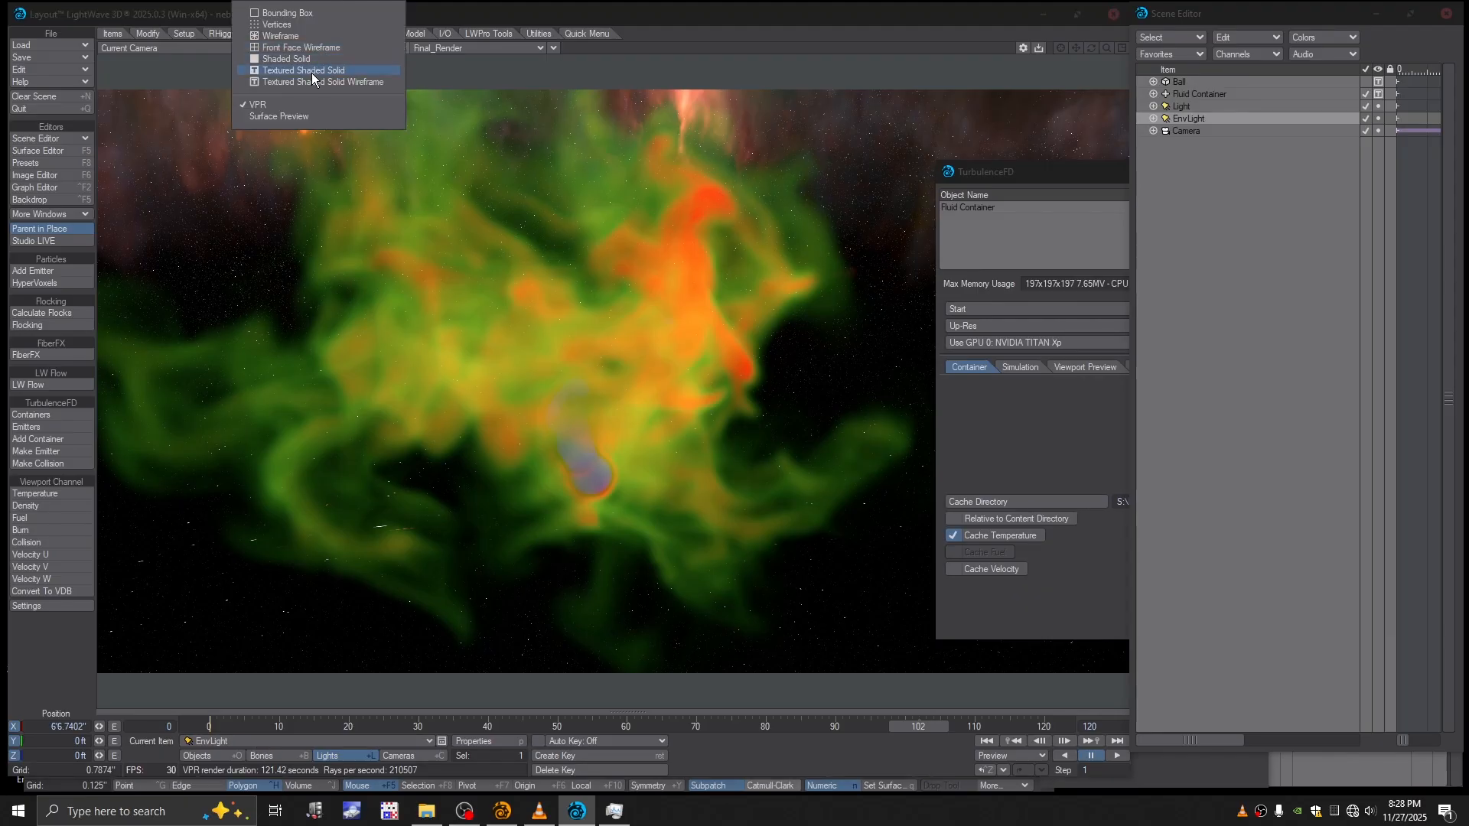
left_click(310, 69)
left_click(285, 741)
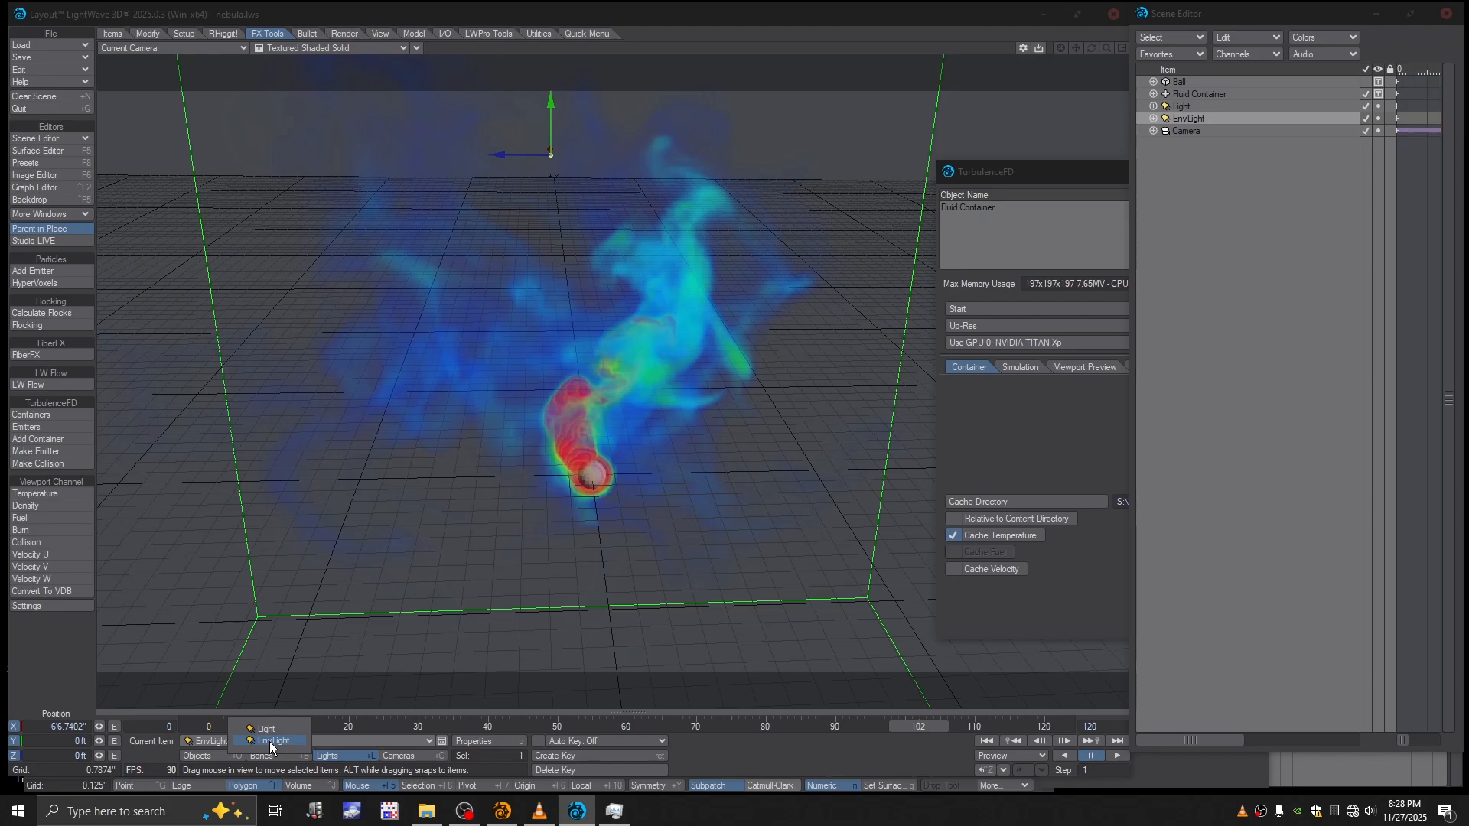
left_click(724, 752)
Step: Add a Distant light to the scene and rename it Star
left_click(113, 33)
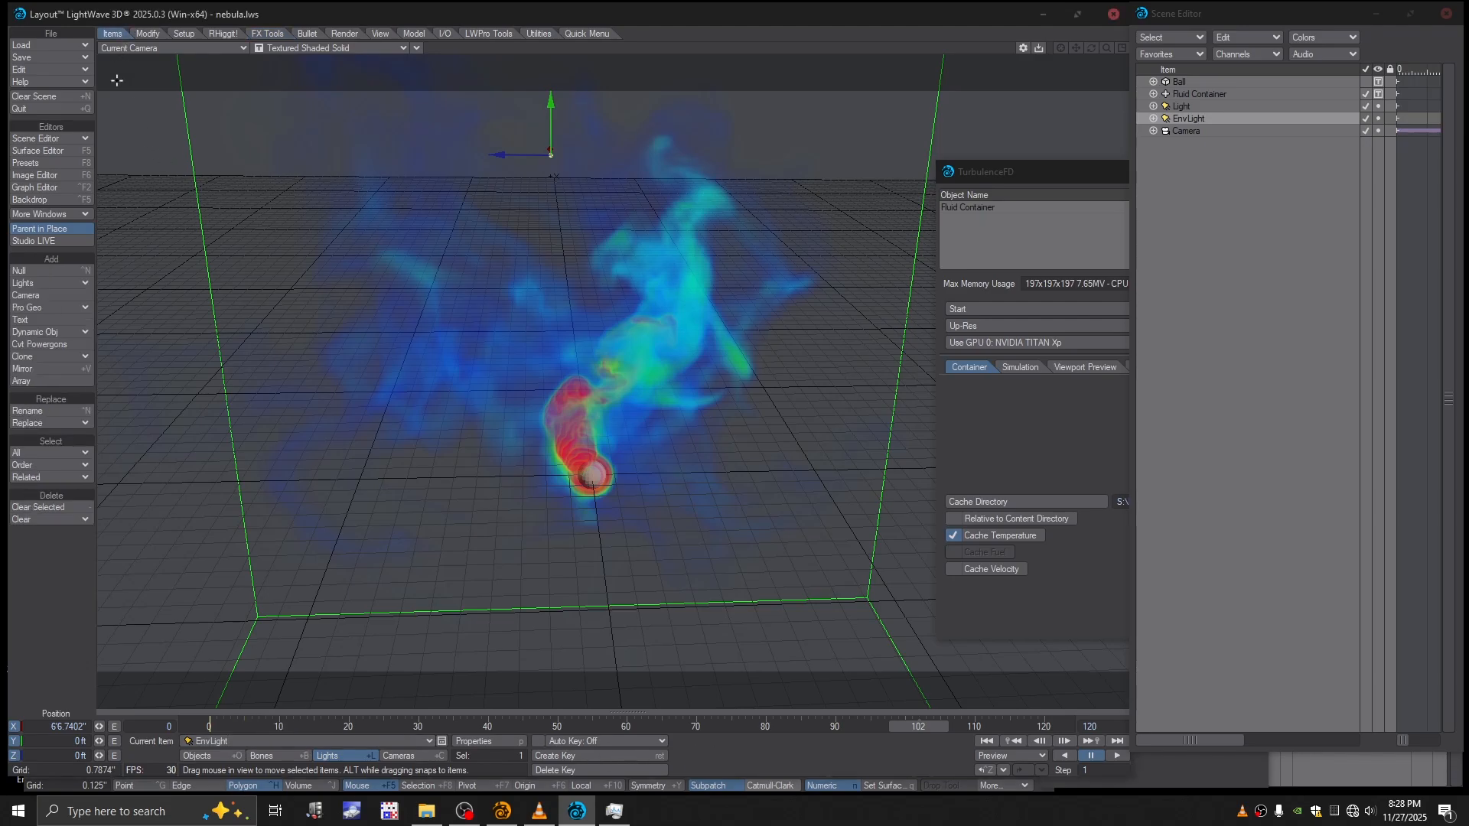
left_click(43, 284)
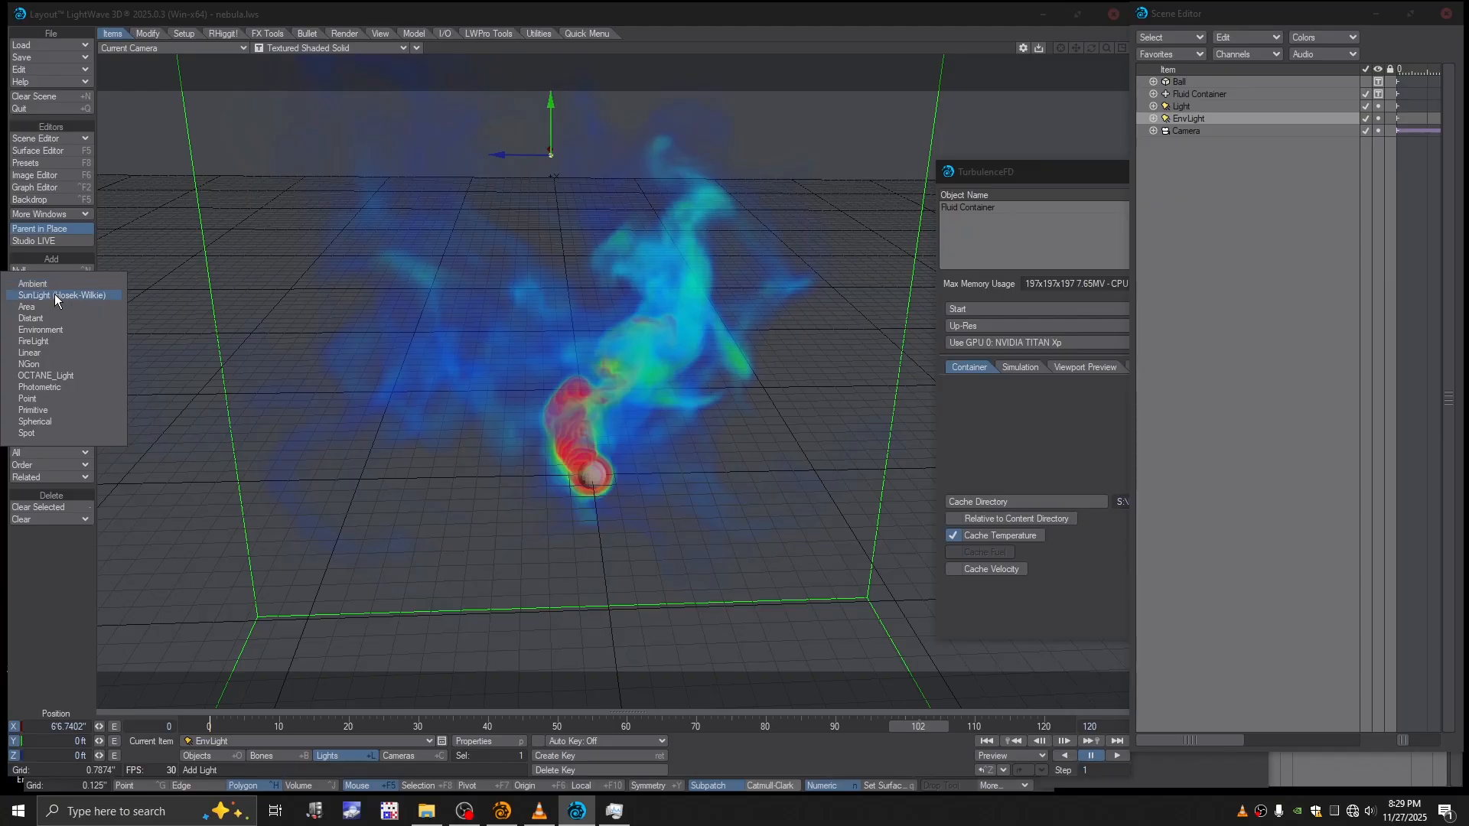
left_click(52, 318)
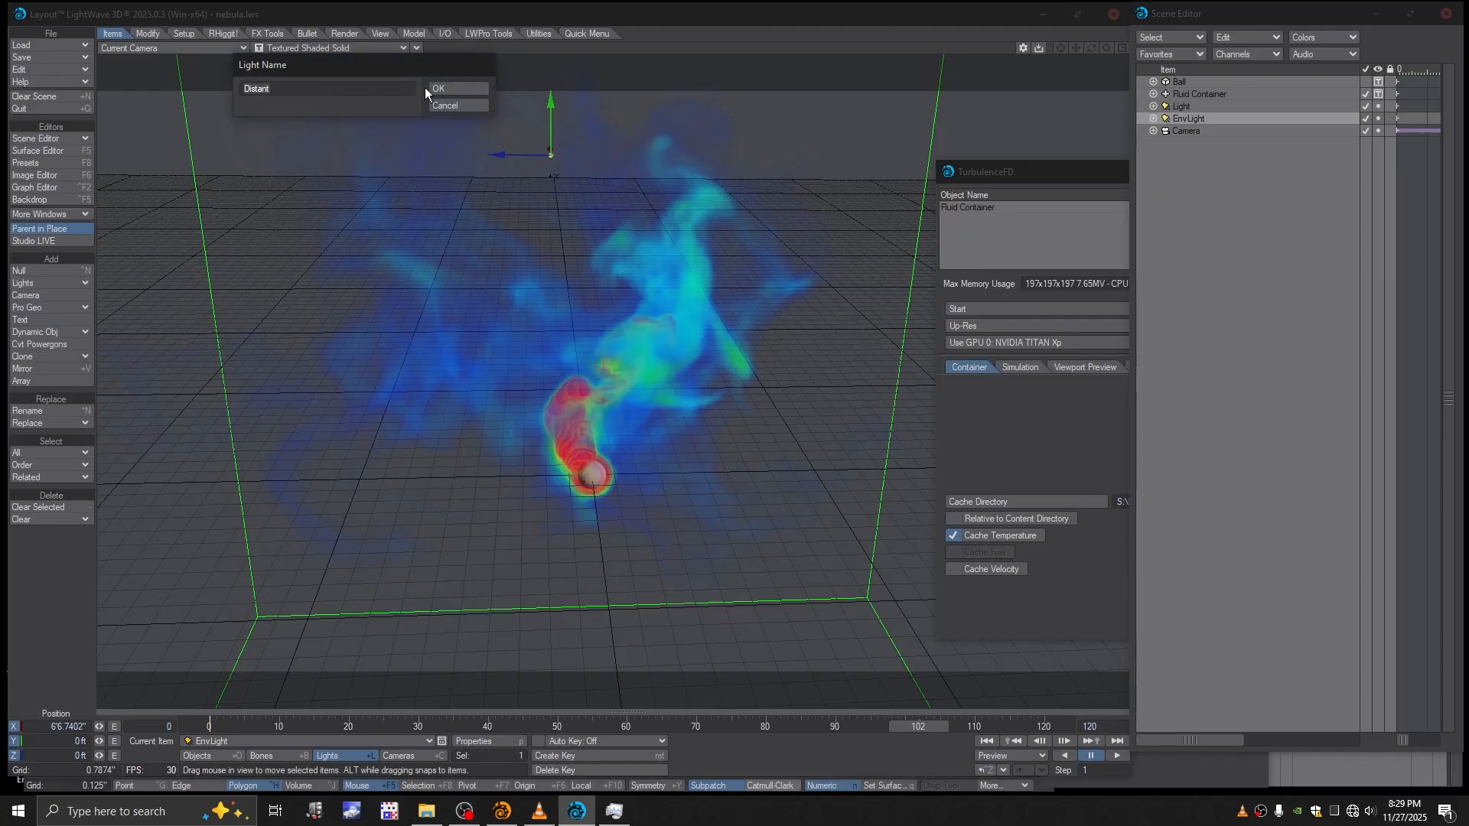
left_click(443, 89)
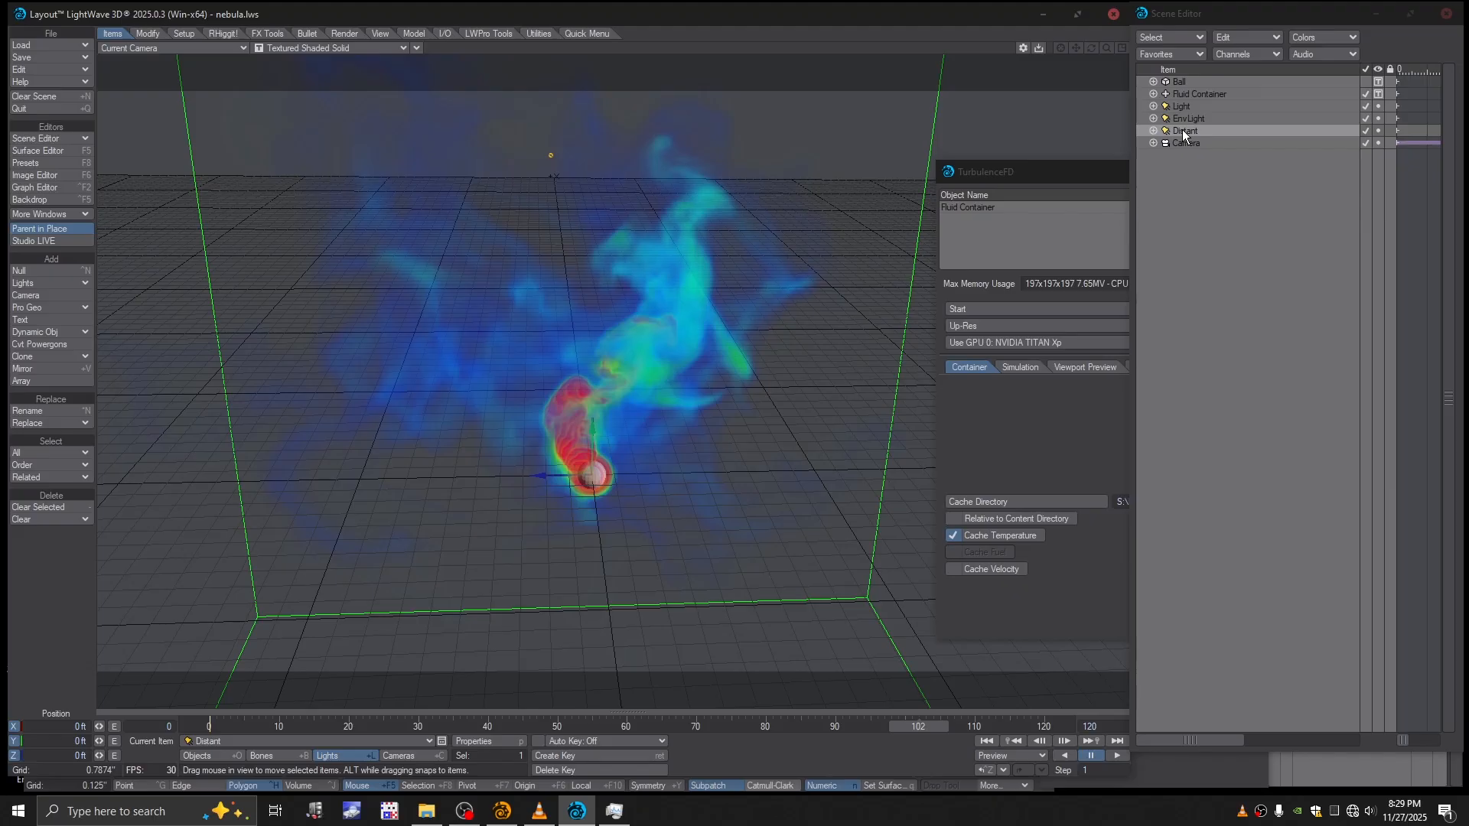
double_click(1236, 130)
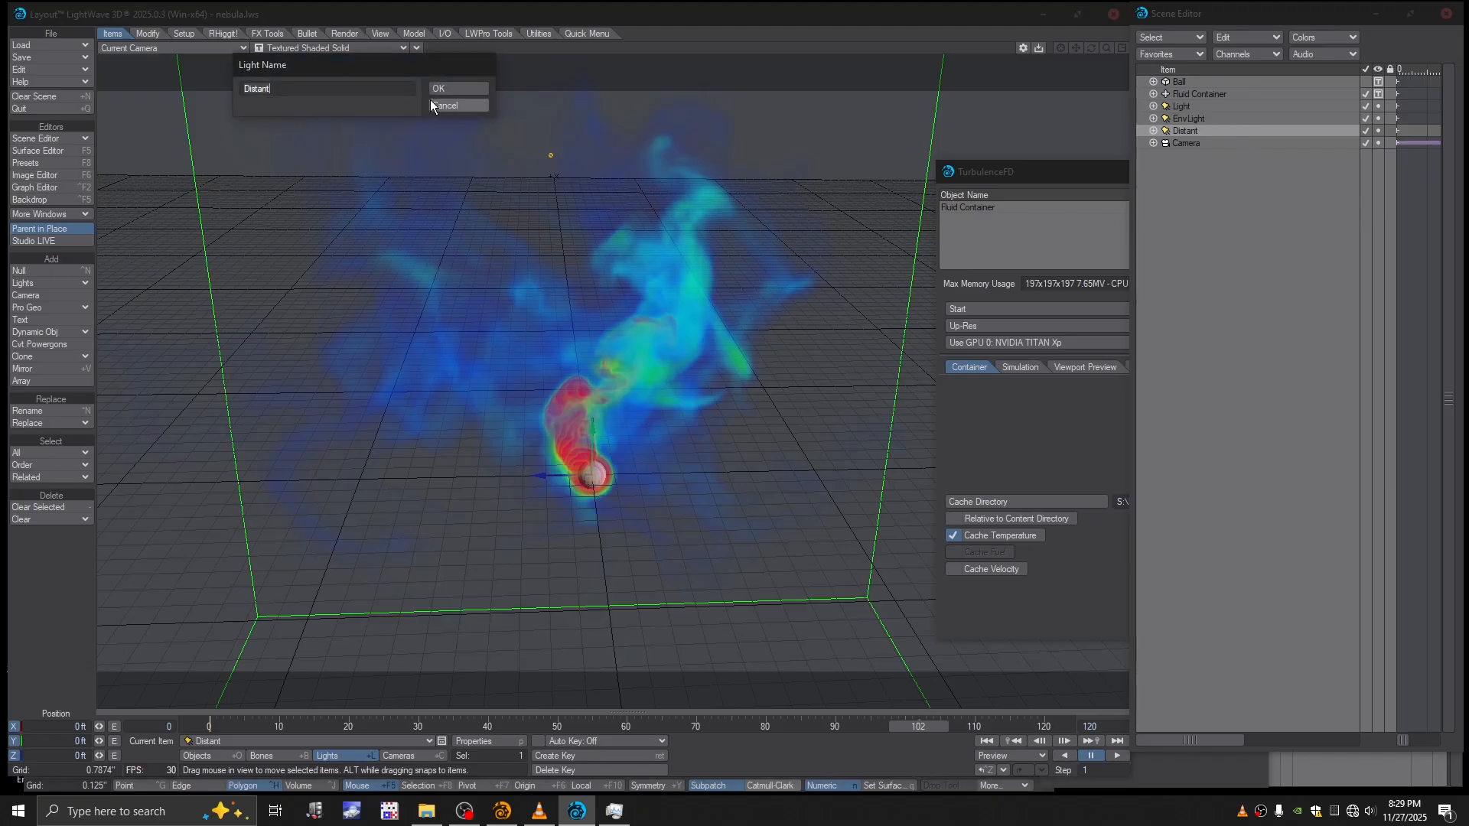
key("ctrl+a")
type("Sta")
left_click(456, 86)
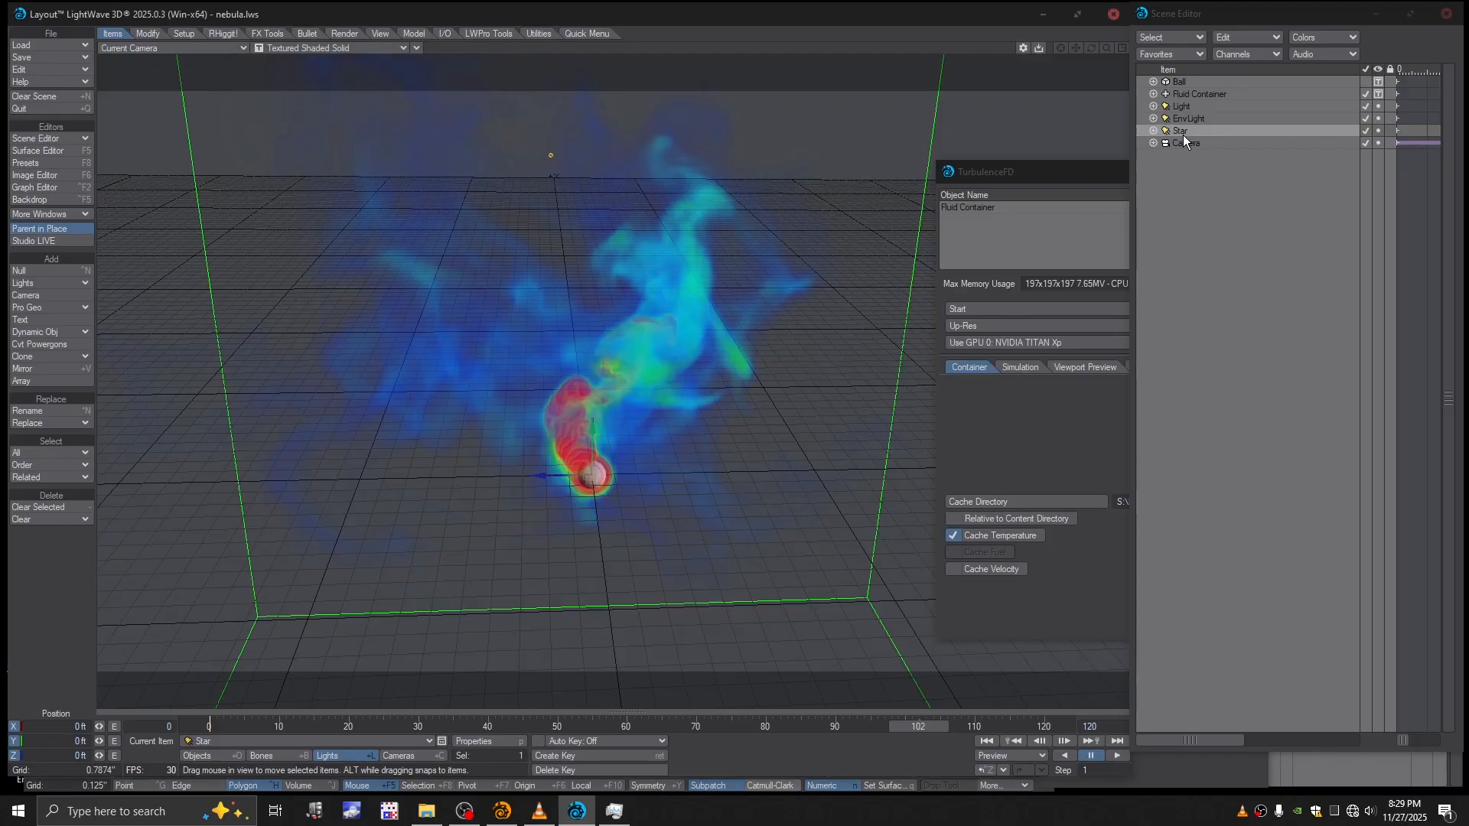
Step: Enable Lens Flare in the Star light's properties and open its lens flare options
left_click(479, 741)
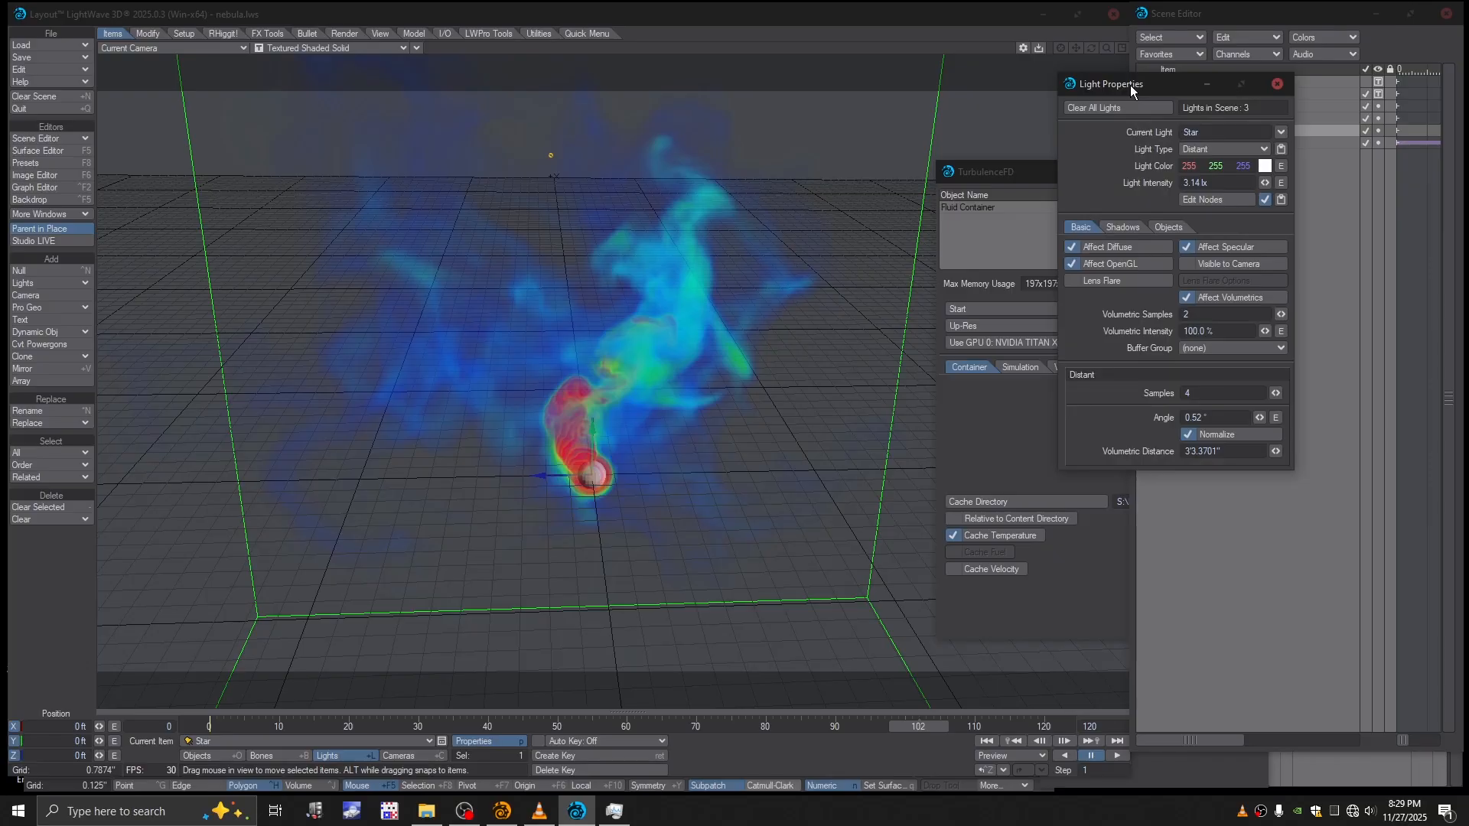
left_click_drag(1131, 85, 1137, 158)
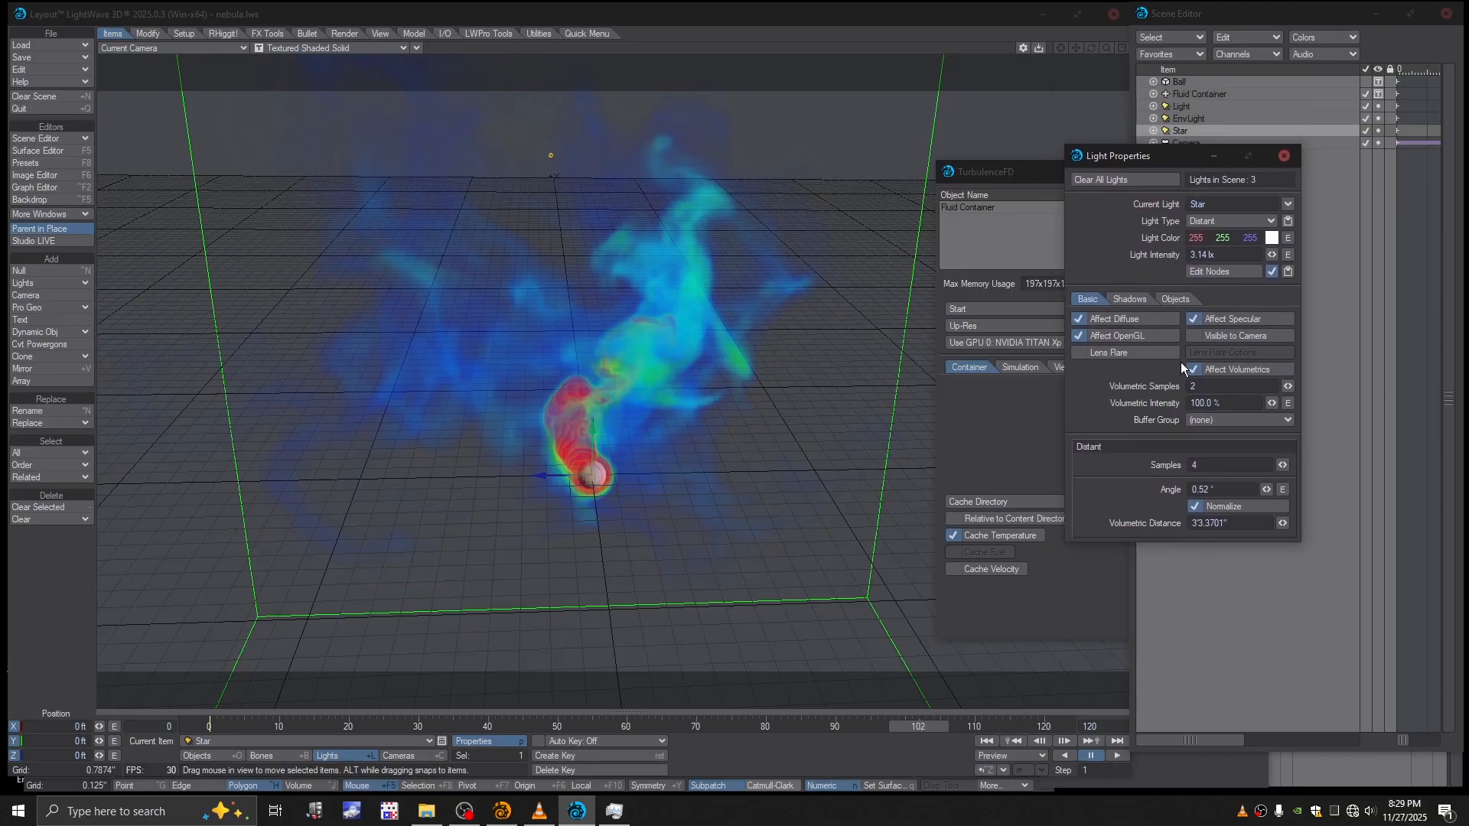
left_click(1105, 352)
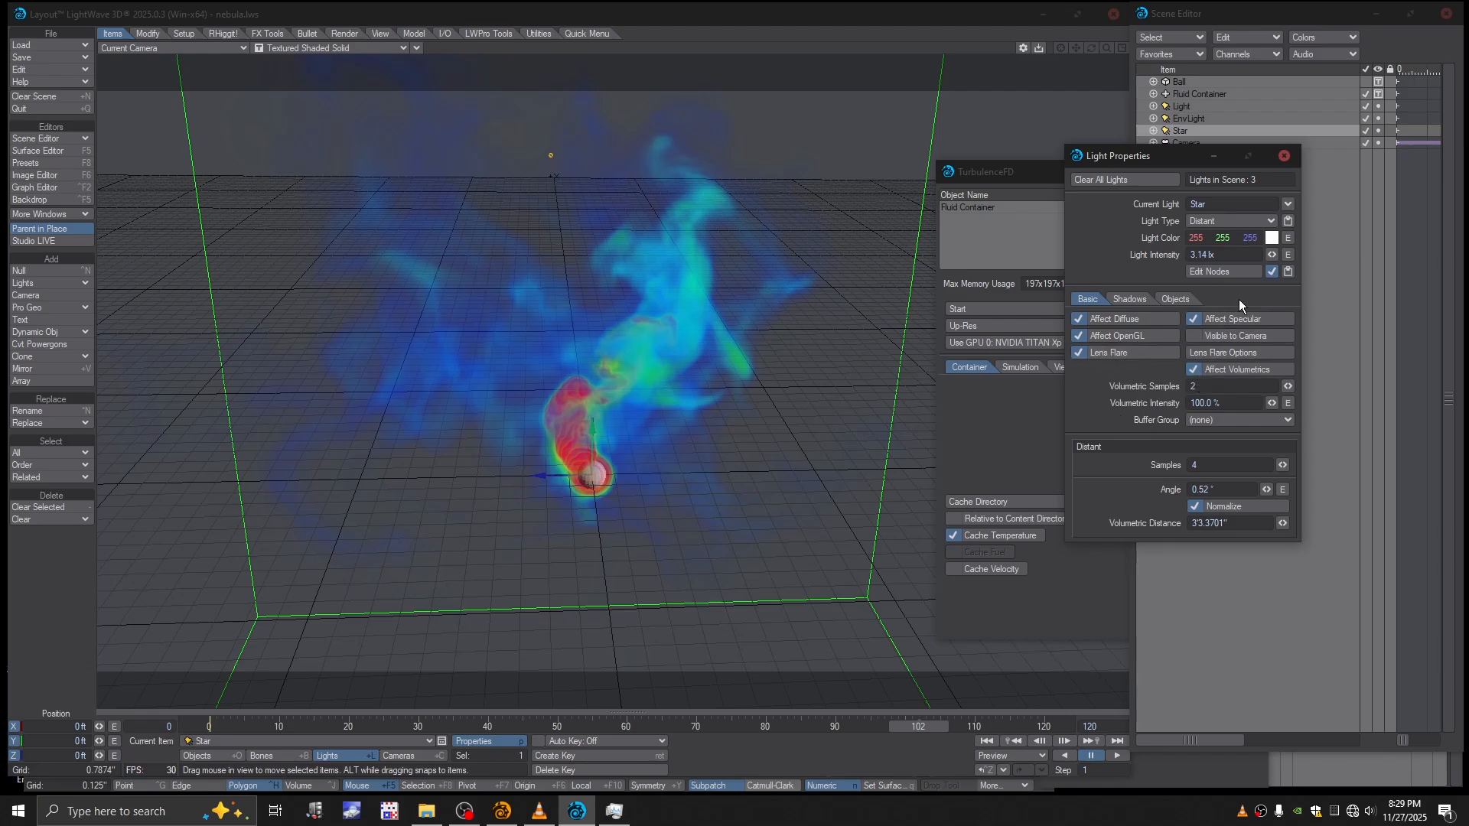
left_click(1206, 354)
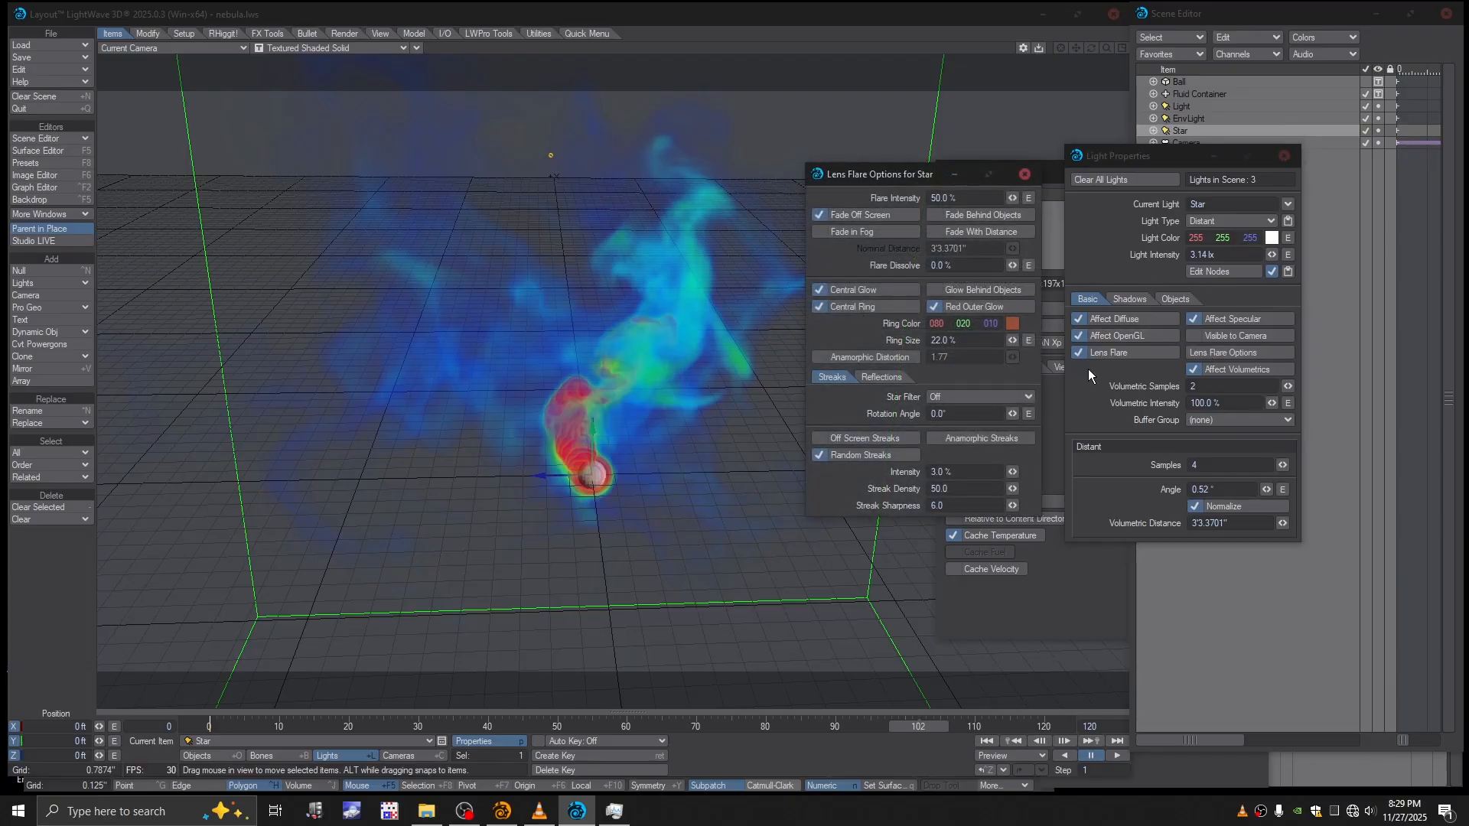
left_click_drag(889, 176, 906, 159)
Step: Turn on Fade Behind Objects, Fade With Distance and Glow Behind Objects for Star's flare, and turn off Red Outer Glow
left_click(993, 199)
left_click(956, 214)
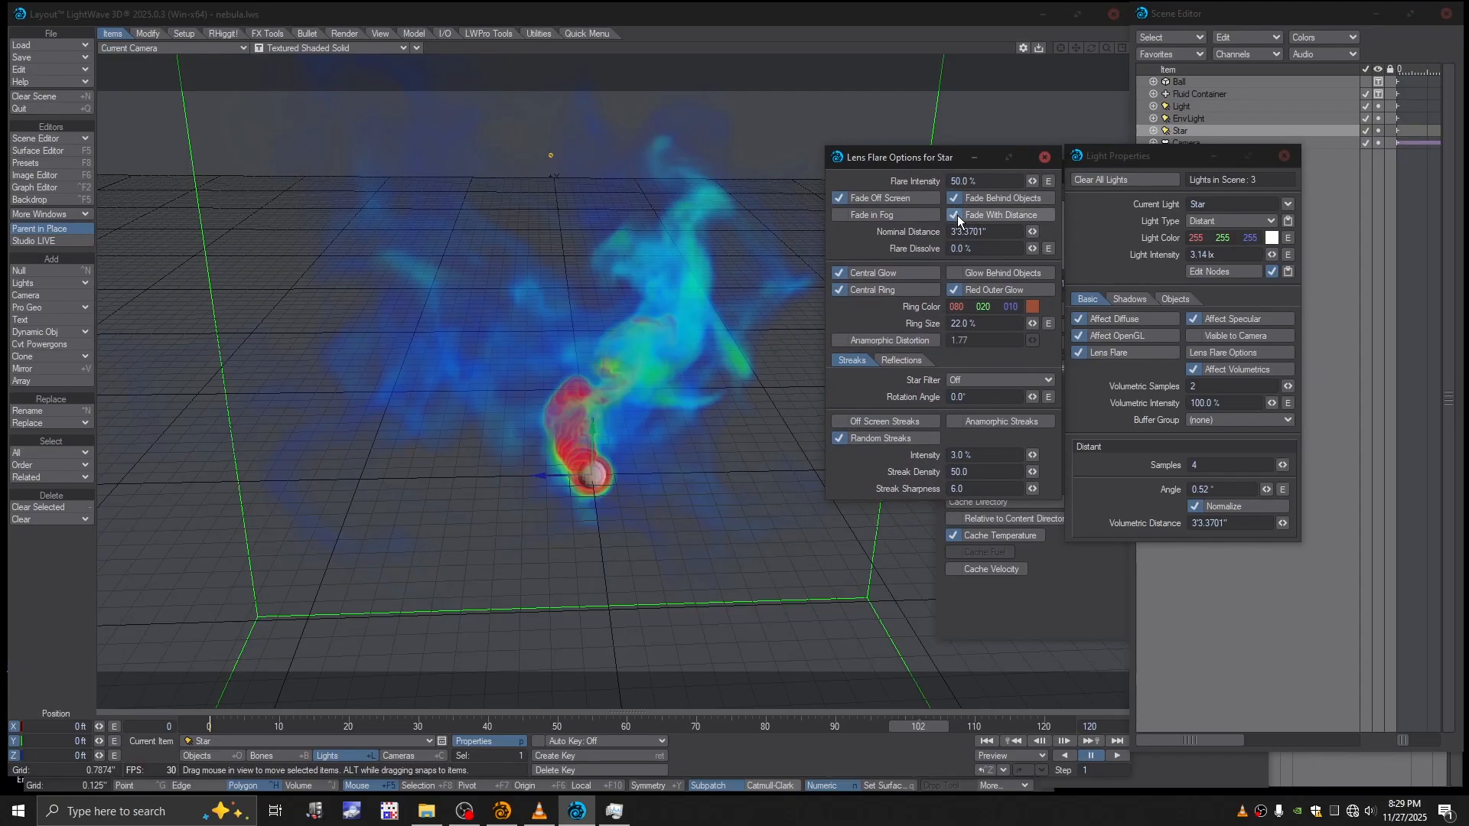
left_click(954, 274)
left_click(955, 290)
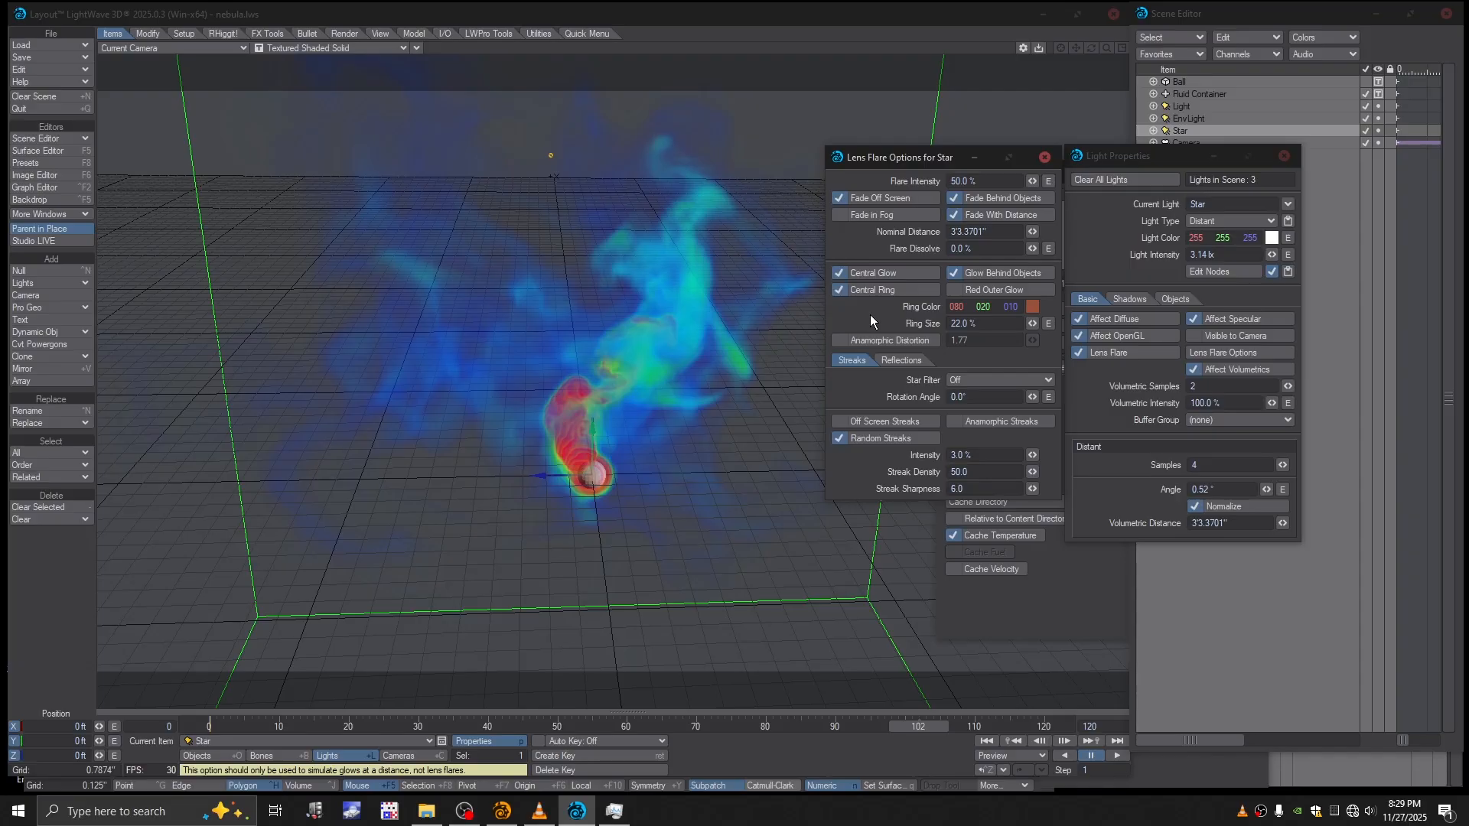
Step: Set the flare's Star Filter to 4 + 4 Point, enable Anamorphic Distortion and disable Random Streaks
left_click(972, 379)
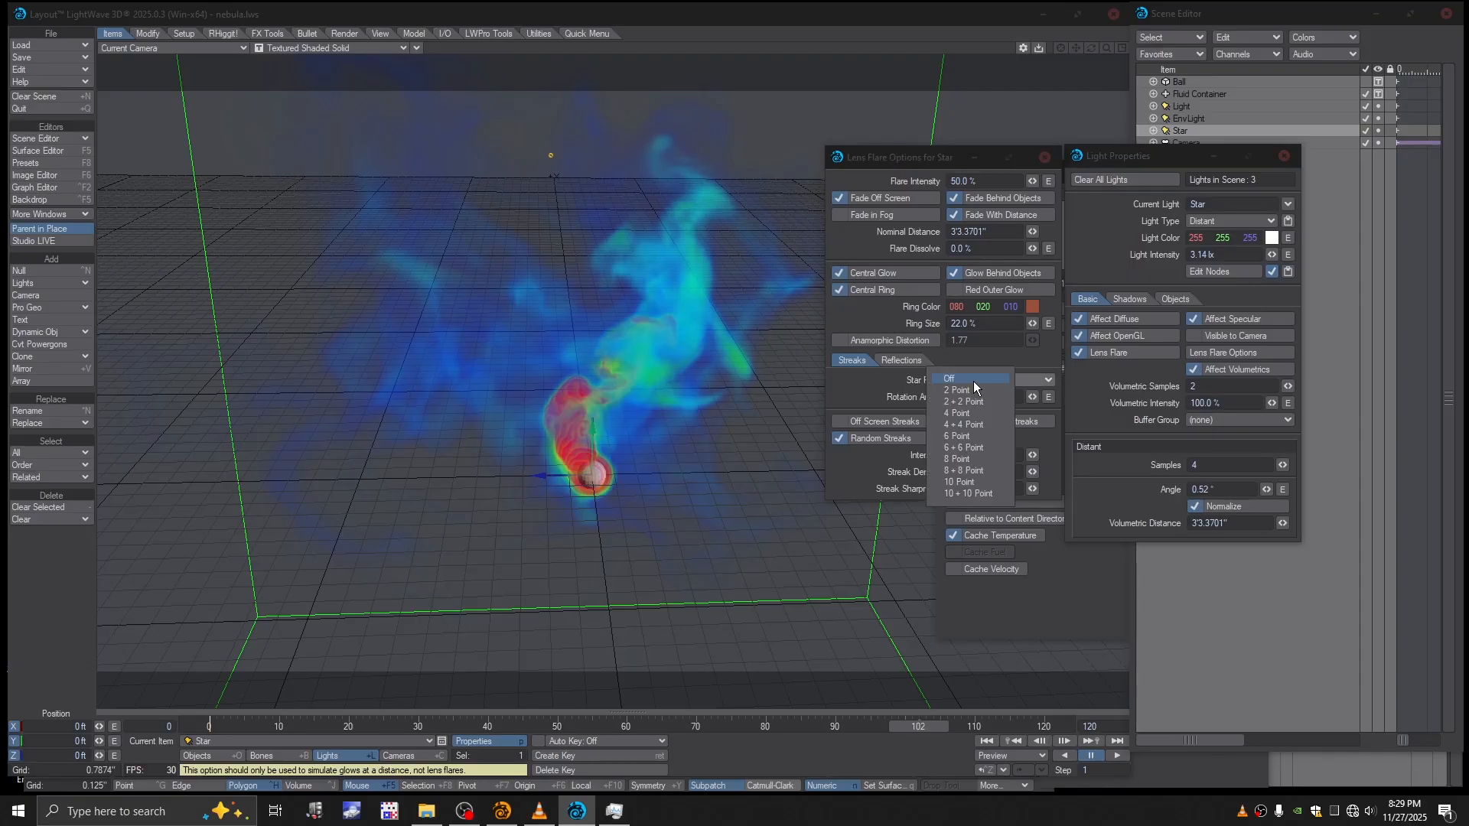
left_click(978, 425)
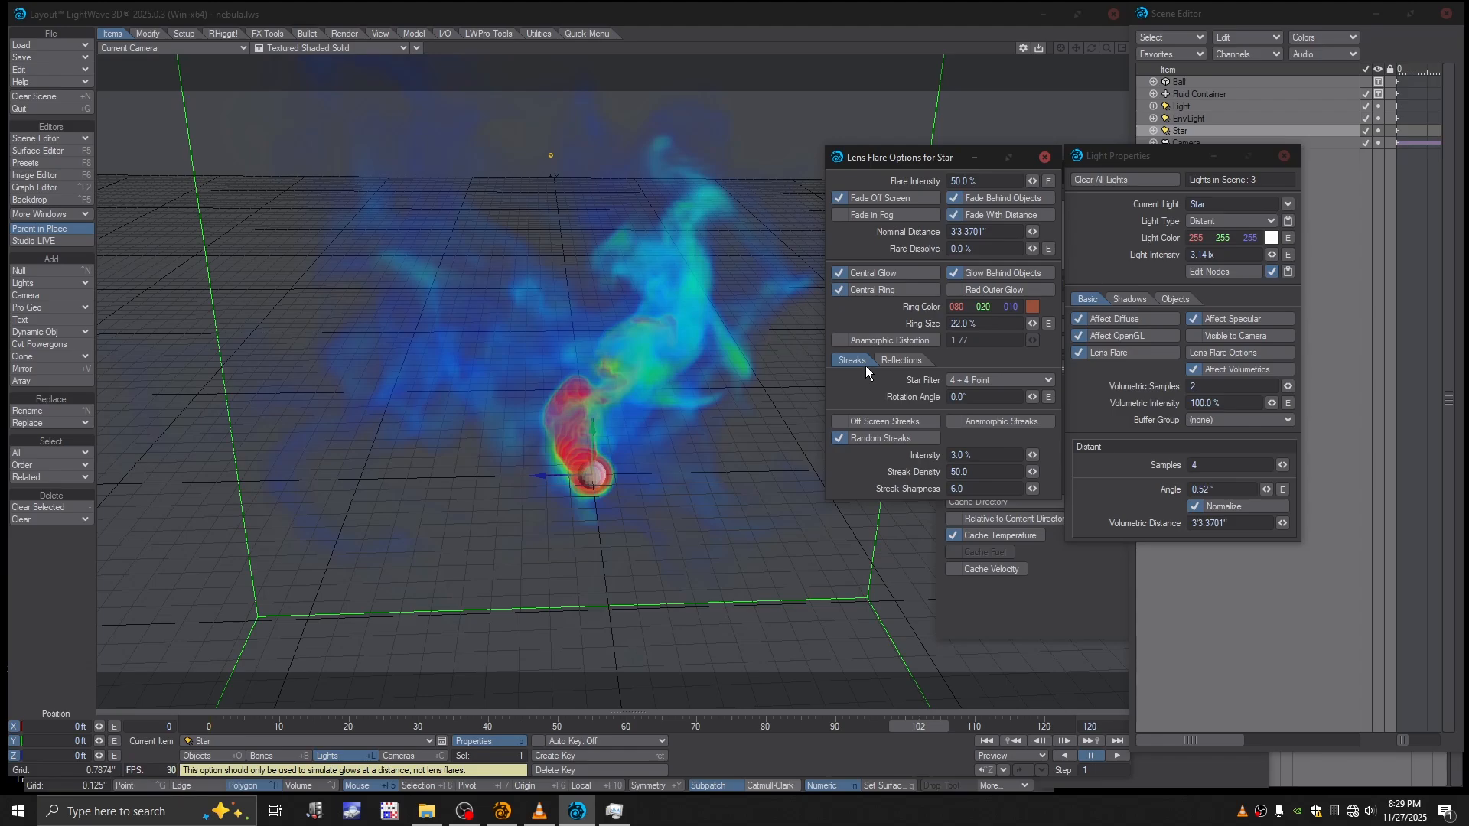
left_click(841, 339)
left_click(839, 438)
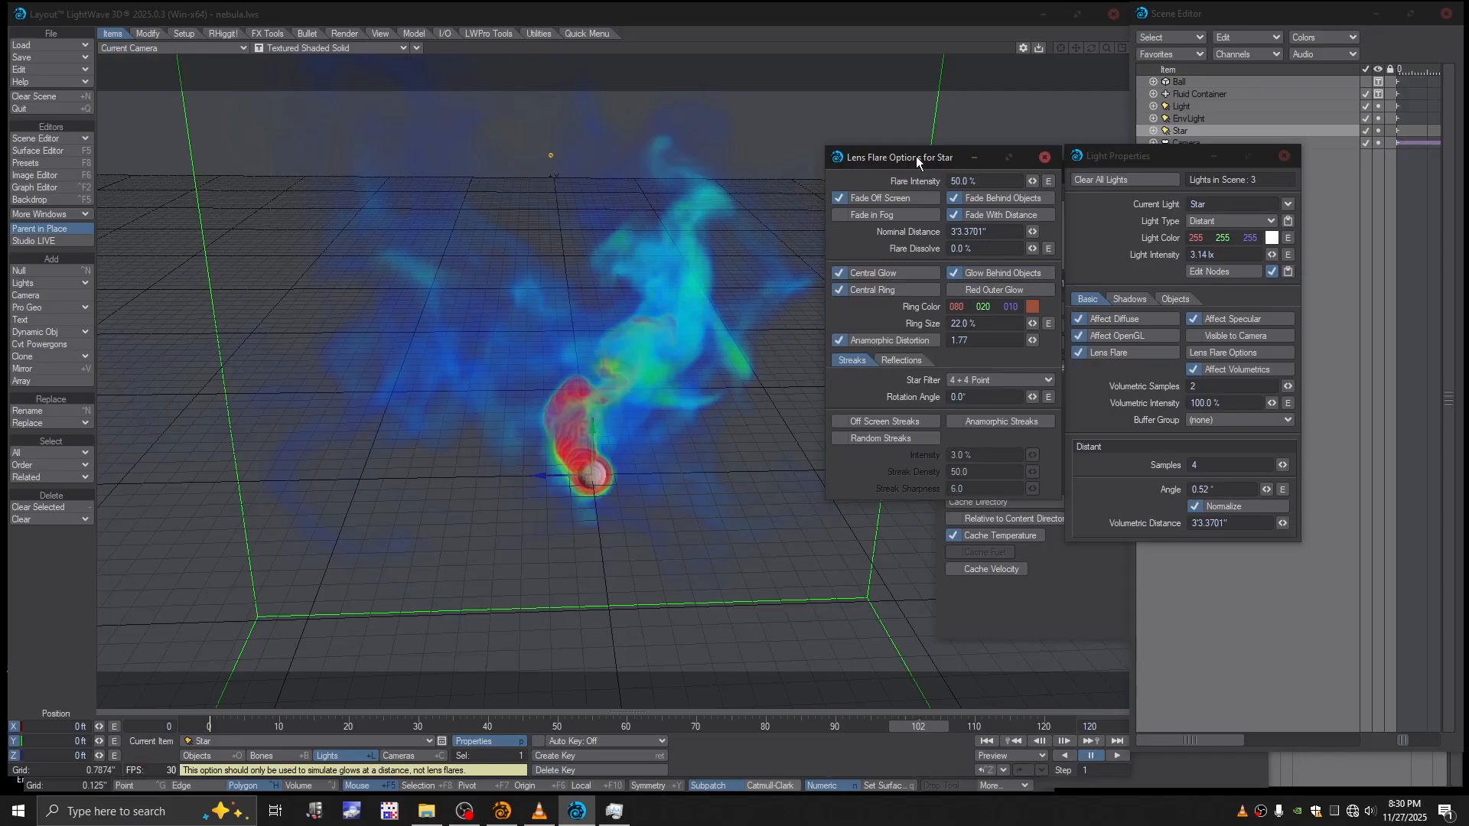
Step: Set the flare intensity to 5% and close the lens flare options and light properties windows
left_click(961, 184)
key("BackSpace")
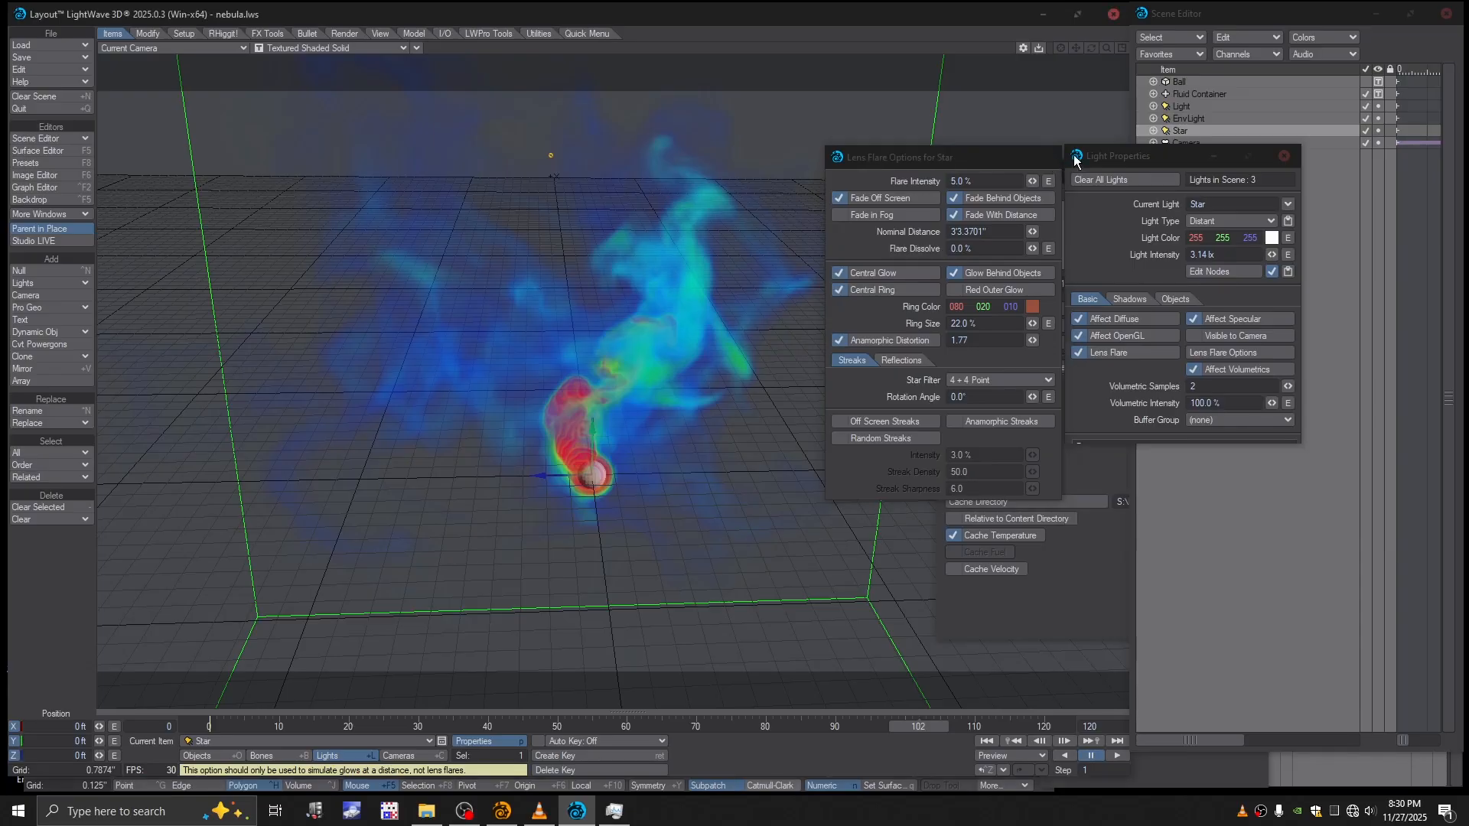
left_click(1046, 157)
left_click(1290, 158)
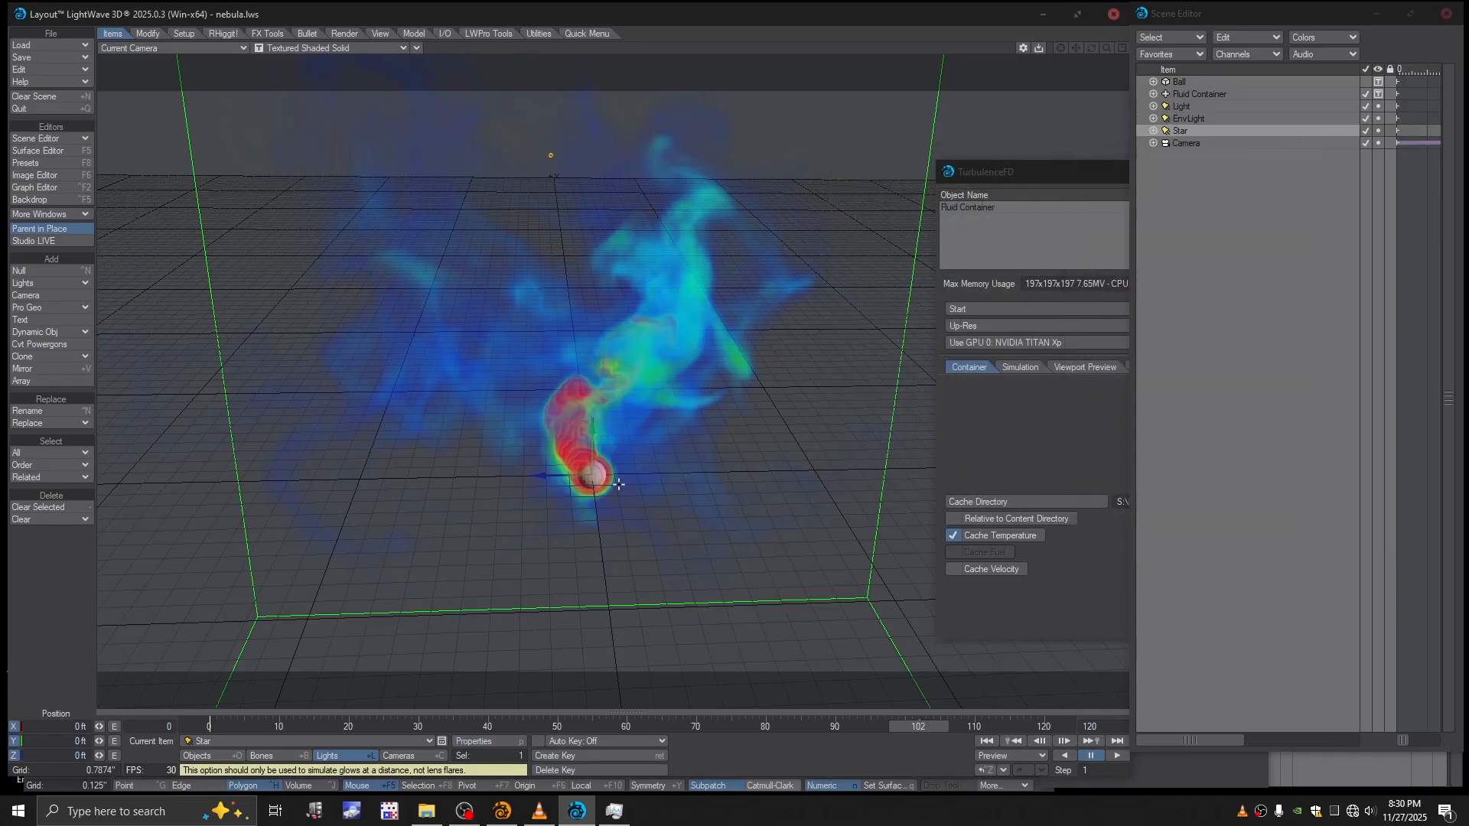
Step: Hide the Ball in the viewports, examine the Star light in Perspective view, and return to the camera view
key("4")
left_click_drag(627, 487, 644, 417, "alt")
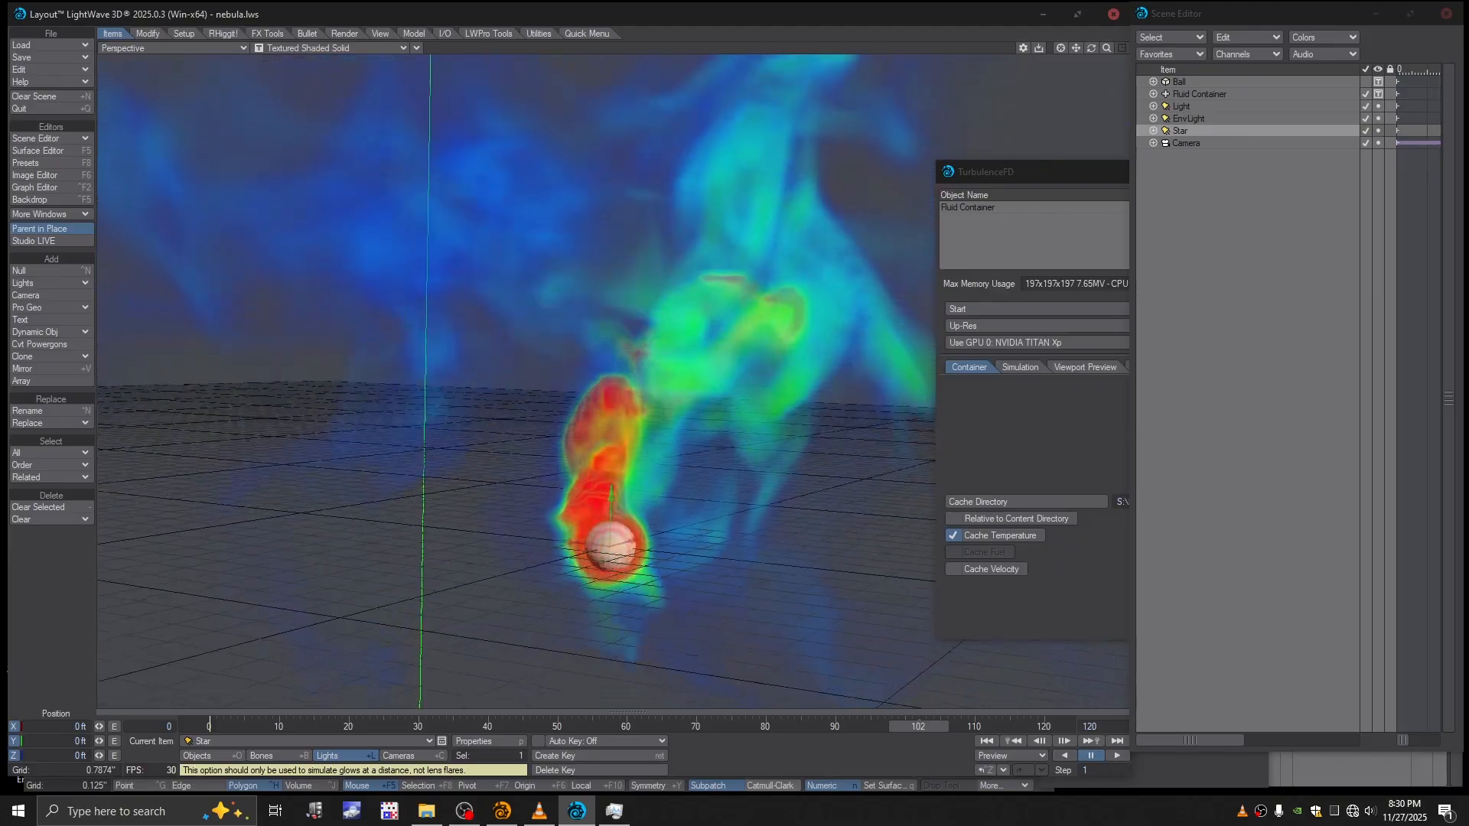
scroll(644, 492, "down", 2)
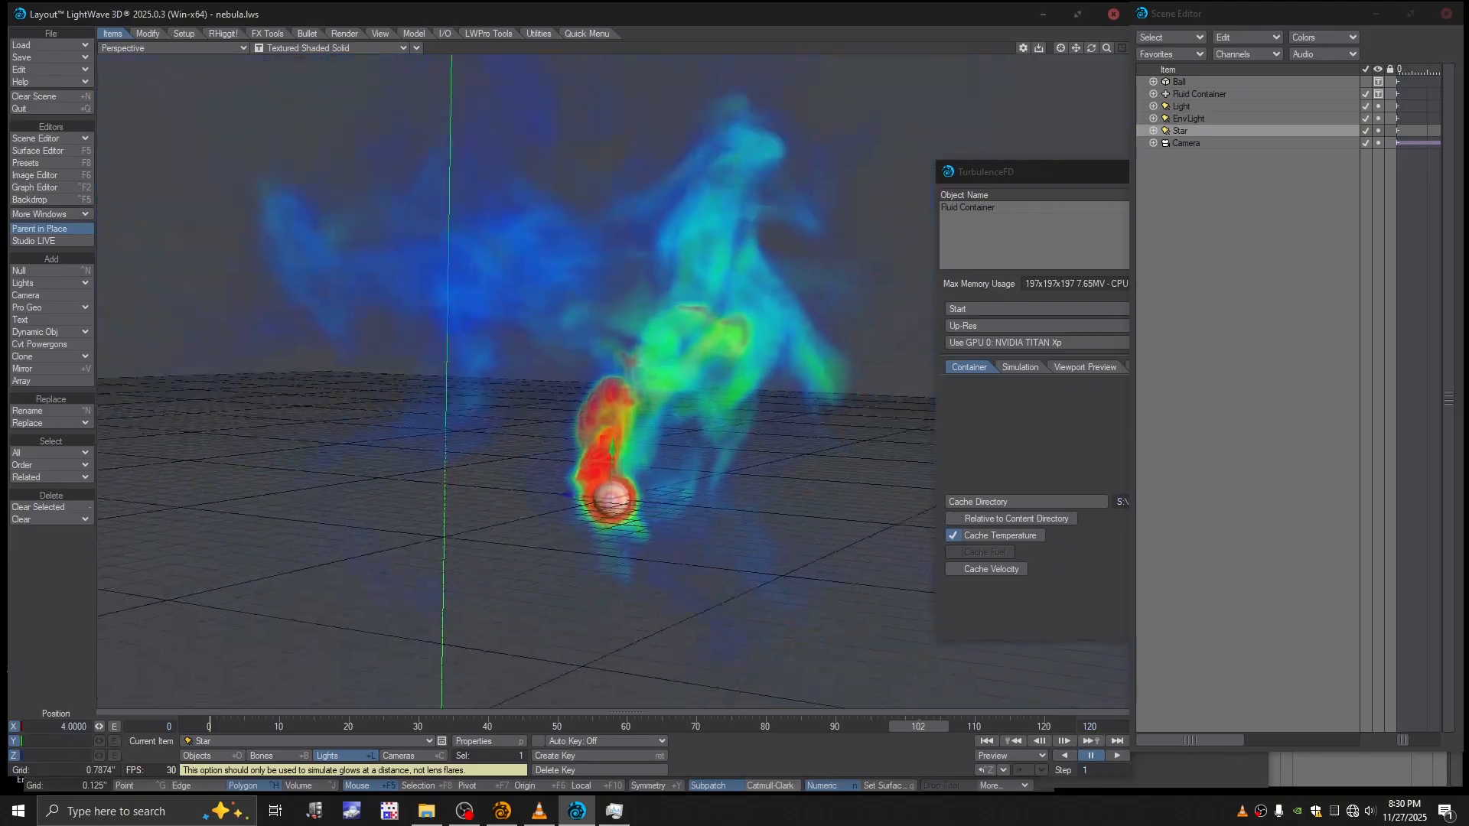
left_click(1378, 82)
left_click(1358, 21)
left_click_drag(629, 460, 619, 525, "alt")
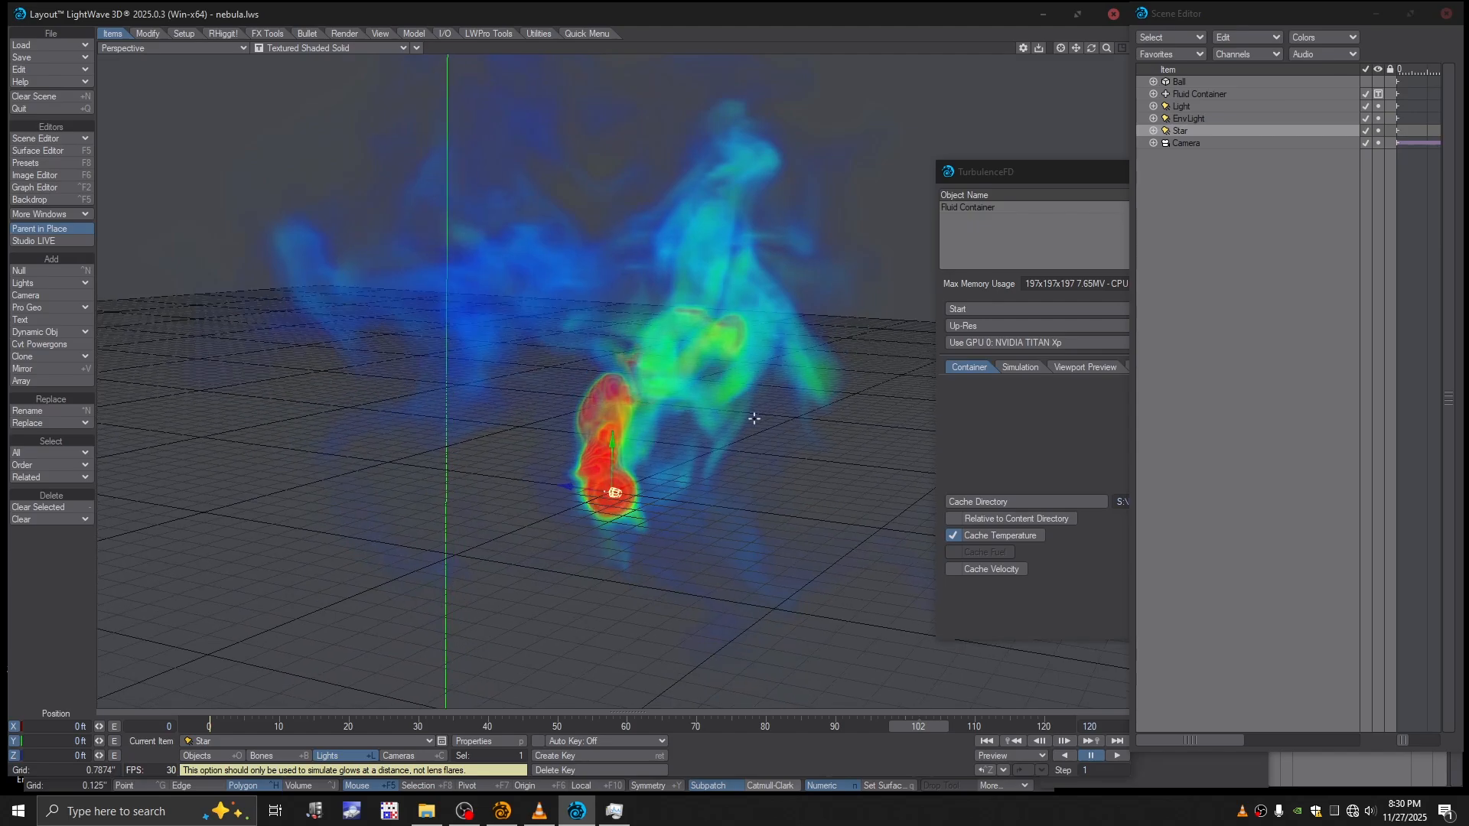
key("6")
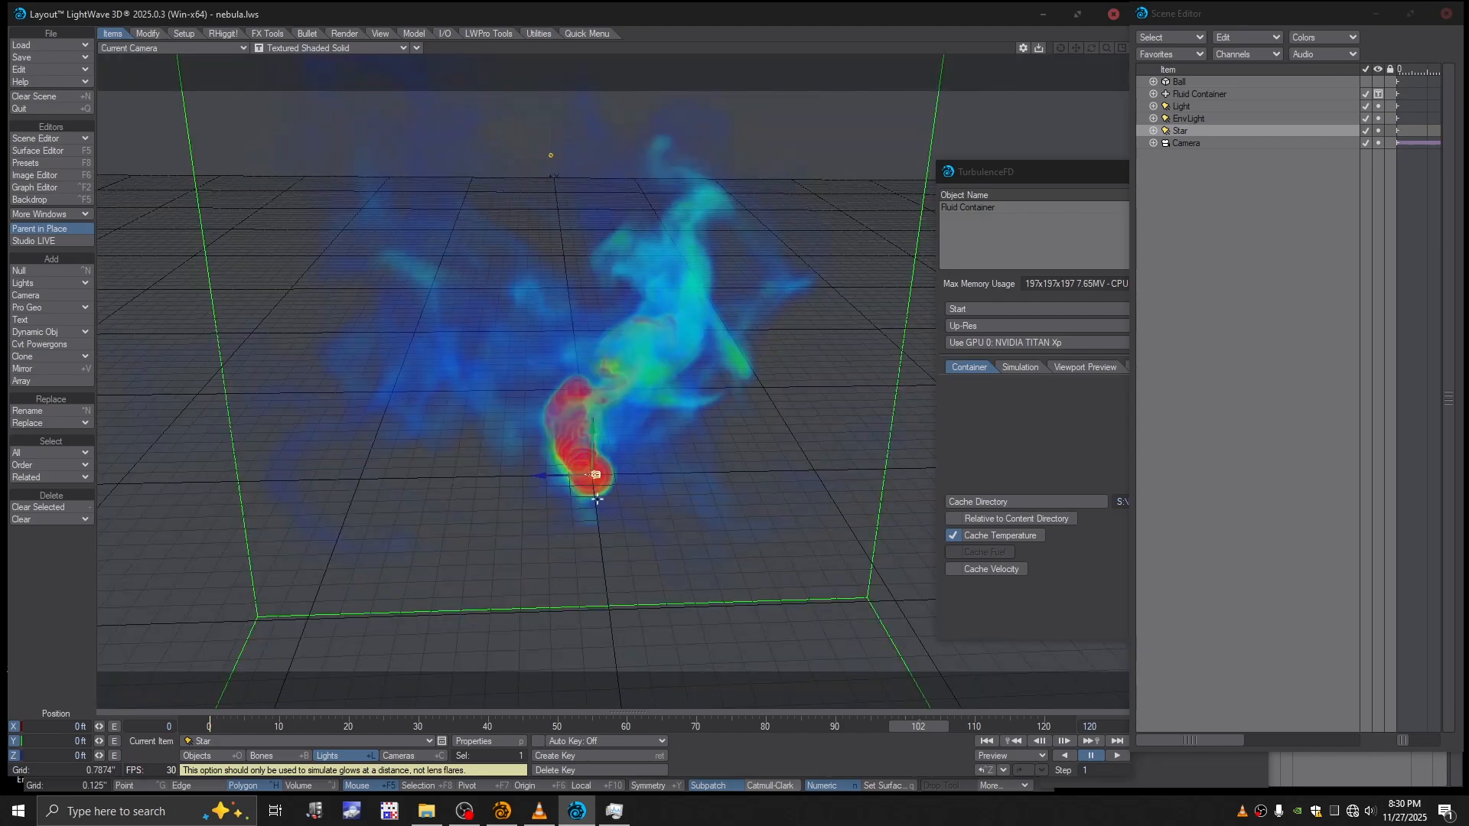
Step: Try aiming the Star light by rotating it by hand, checking at frame 71, and undo the rotation
key("y")
left_click_drag(574, 503, 236, 503)
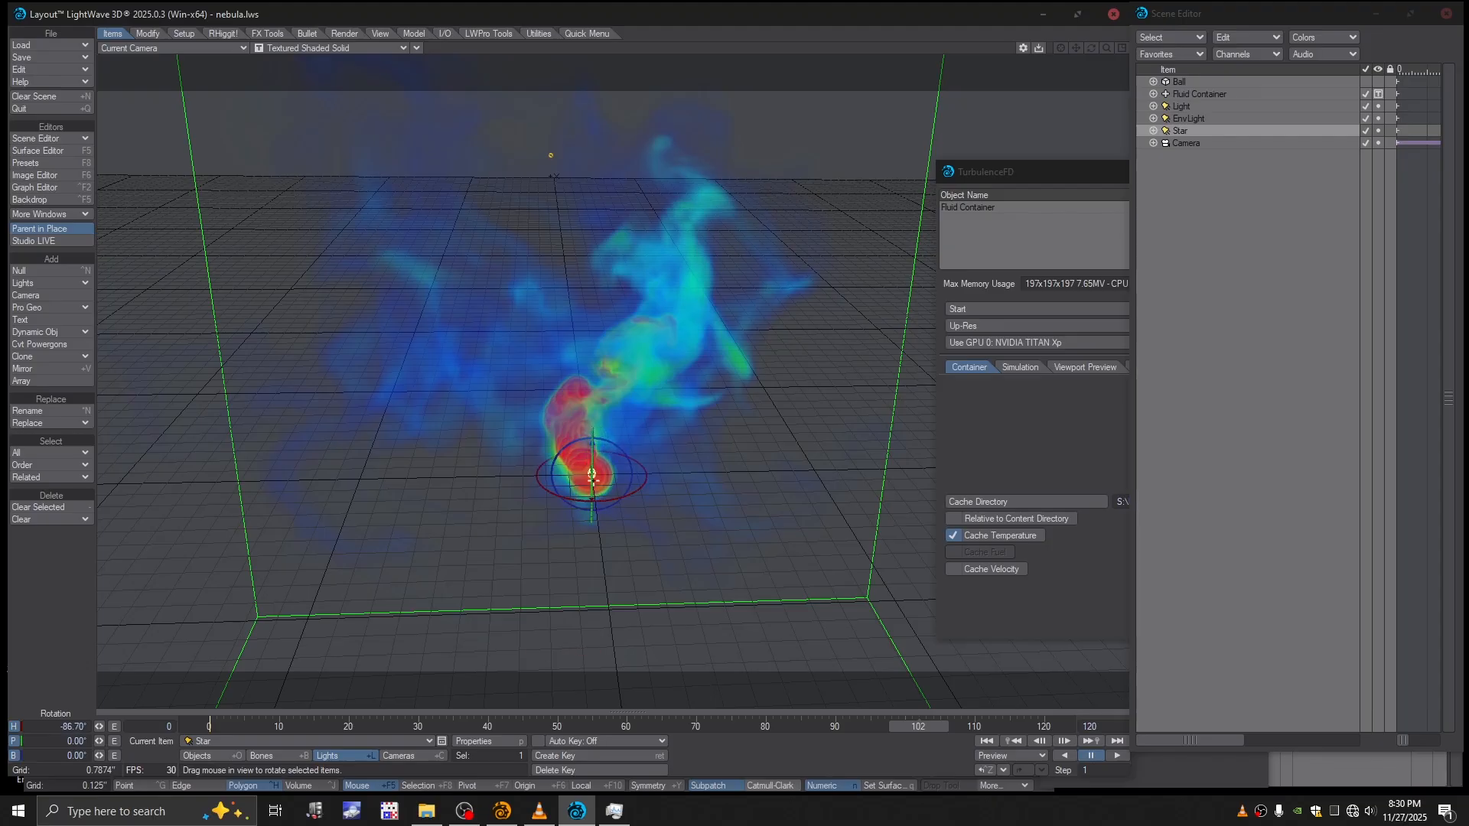
left_click(698, 727)
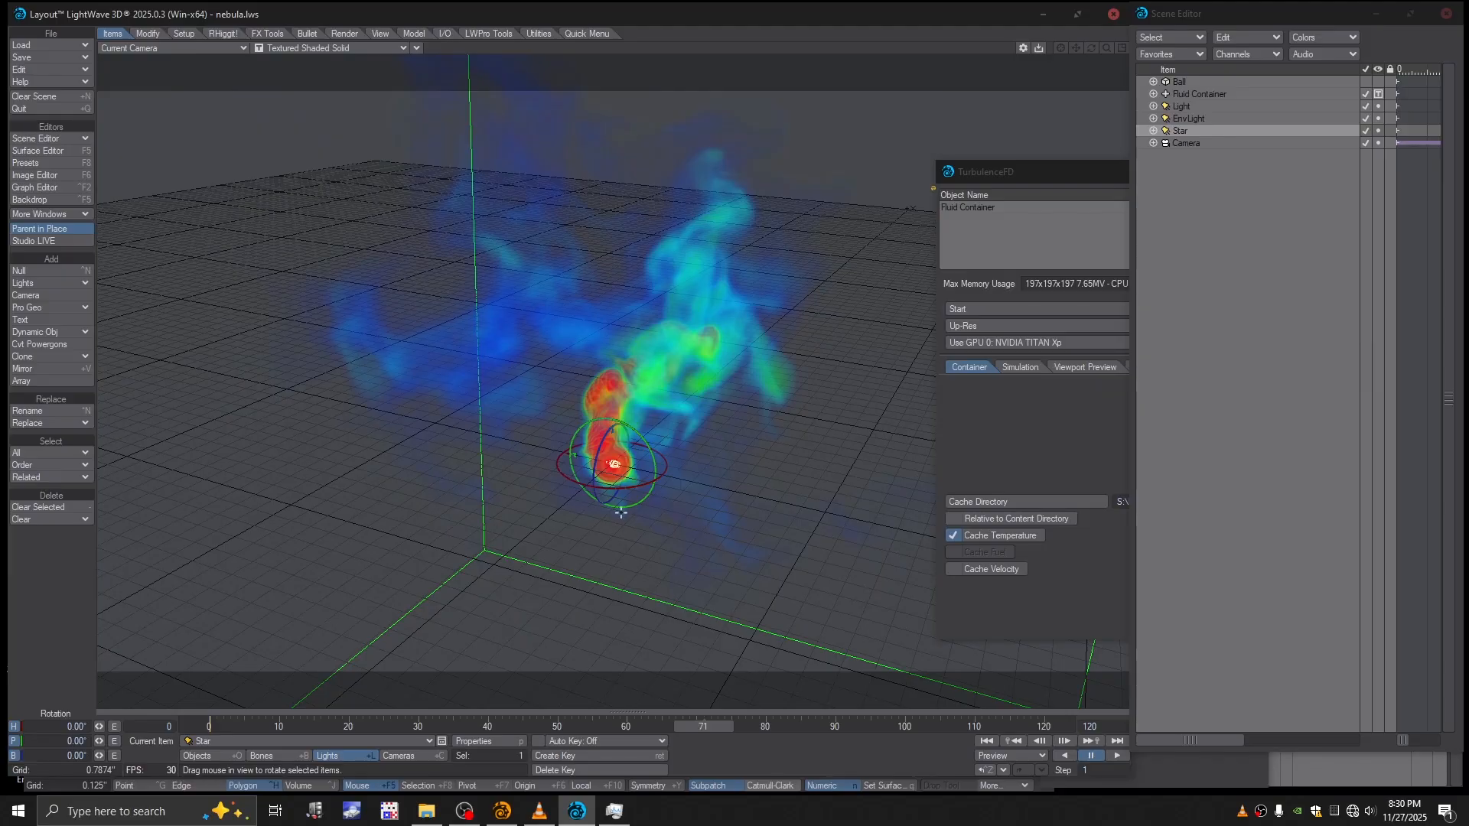
left_click_drag(618, 488, 641, 512)
key("ctrl+z")
Step: Set the Star light's Target Item to Camera in its motion options and close the window
key("m")
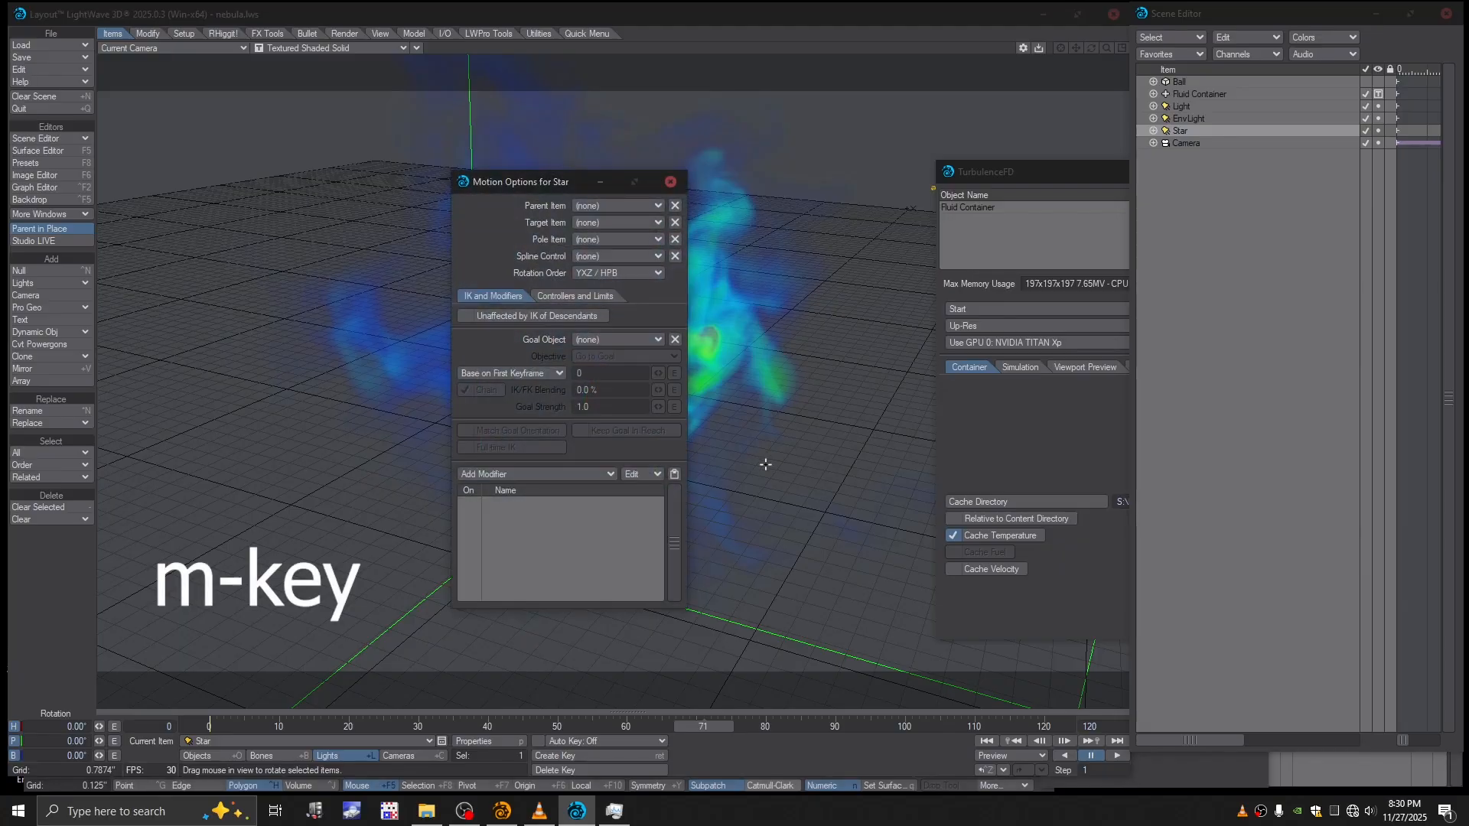
left_click(604, 223)
left_click(599, 296)
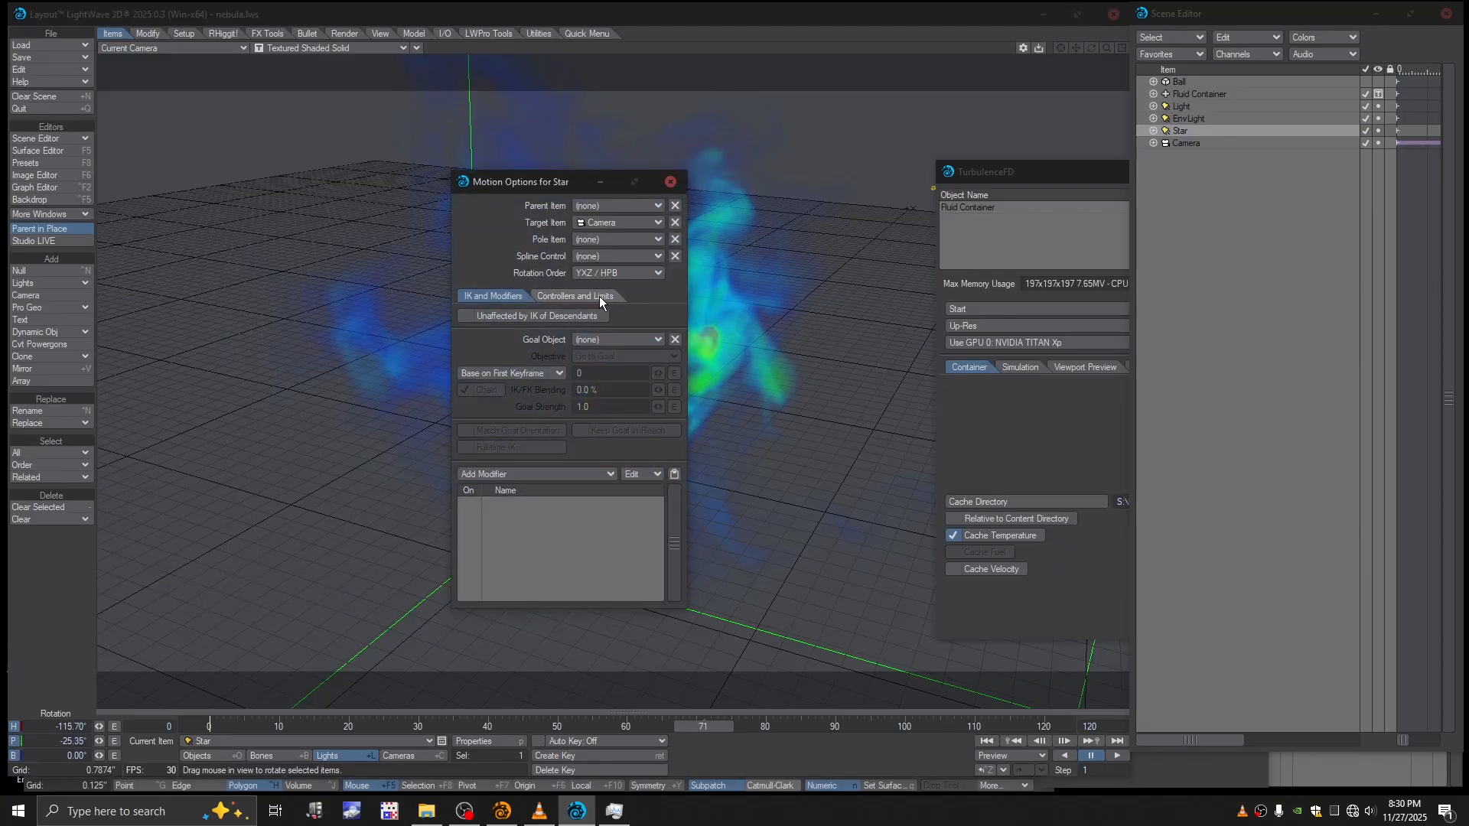
left_click(670, 182)
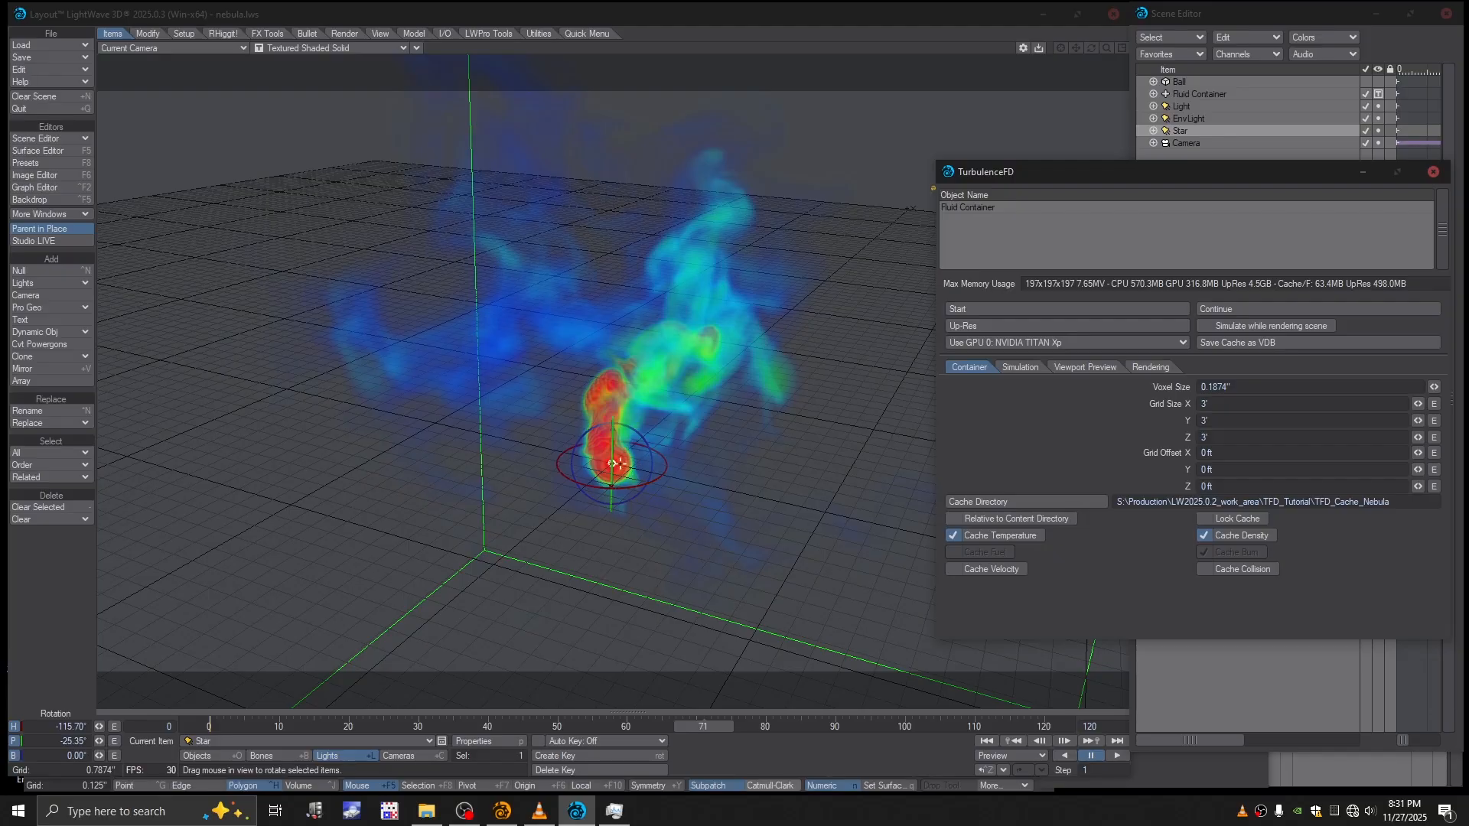
Step: Examine the Star-to-camera target line in Perspective view, closing the TurbulenceFD window, and return to the camera view
key("4")
left_click_drag(612, 472, 501, 459, "alt")
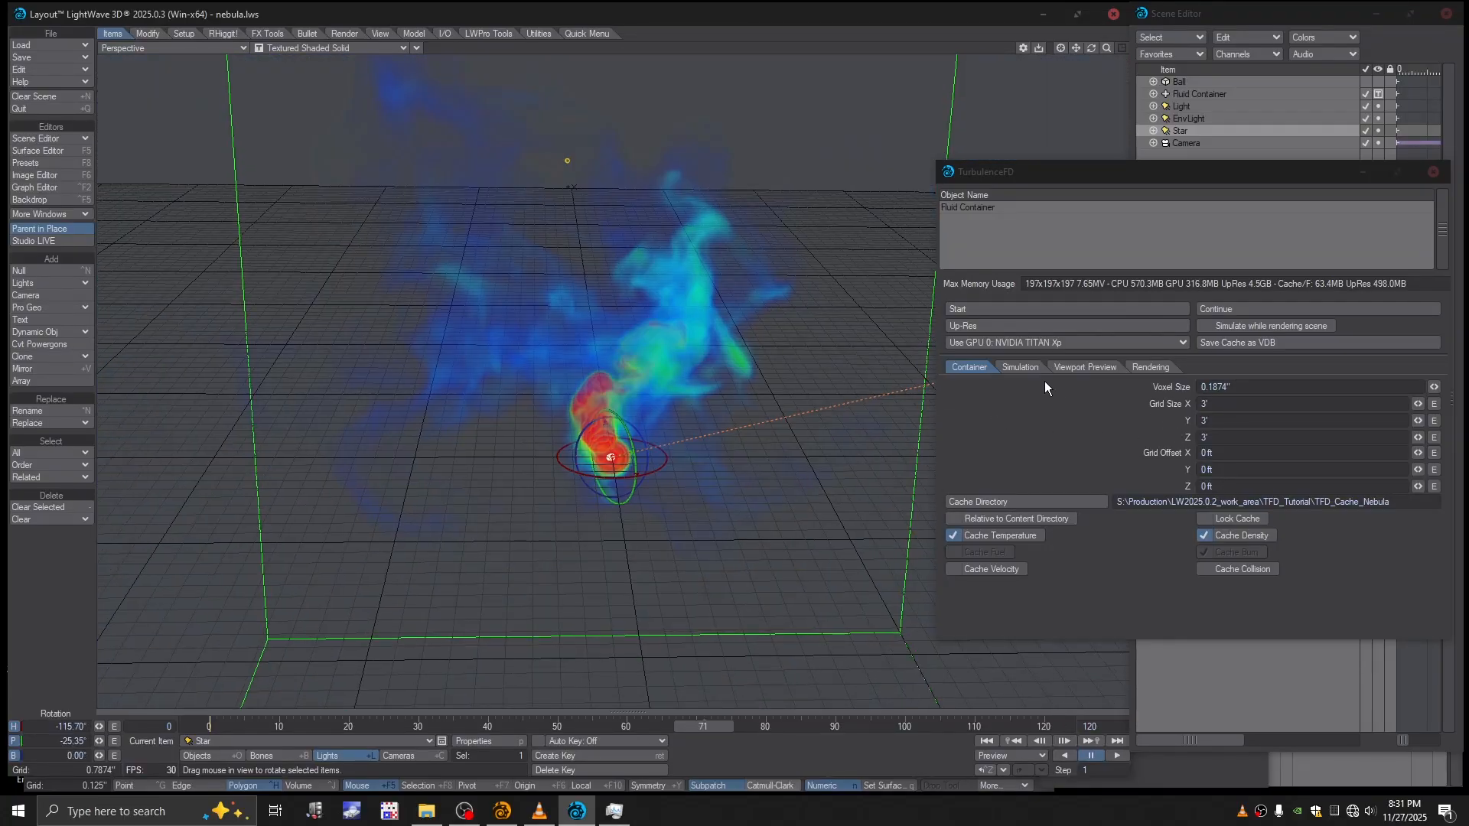
left_click_drag(650, 372, 720, 349, "alt")
left_click_drag(665, 475, 683, 411, "alt")
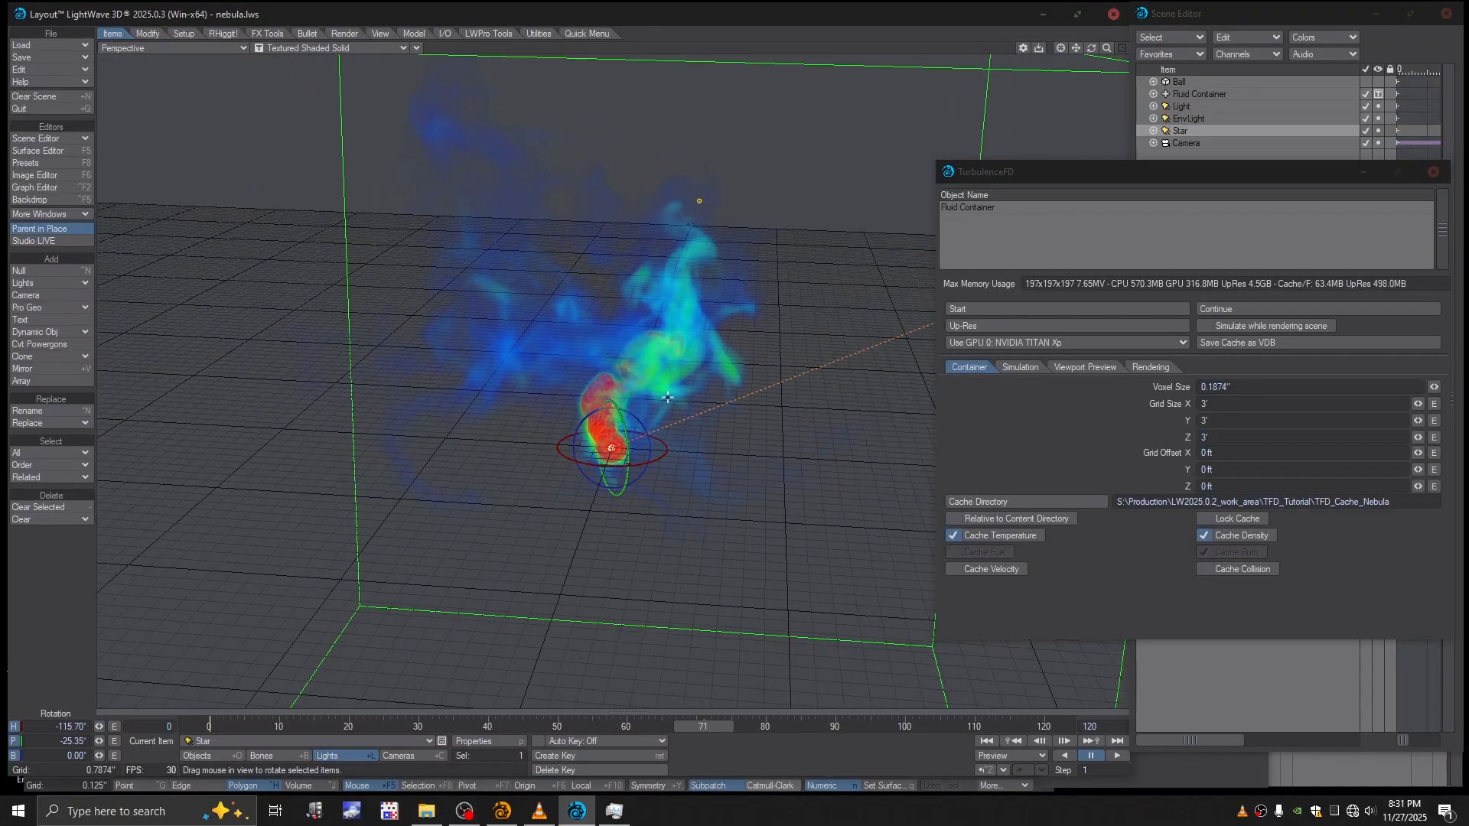
left_click(1434, 174)
left_click_drag(738, 394, 710, 413, "alt")
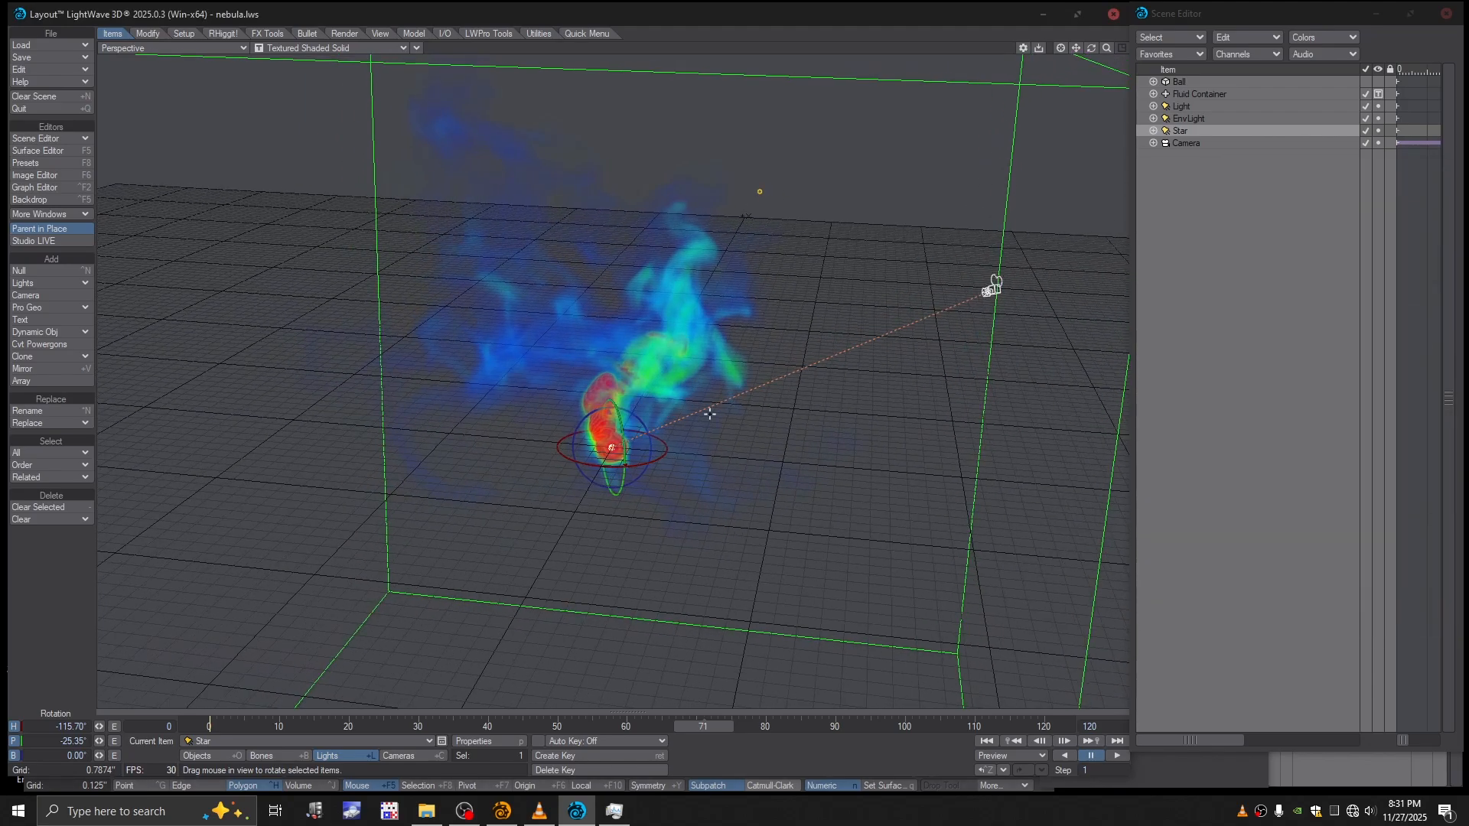
key("6")
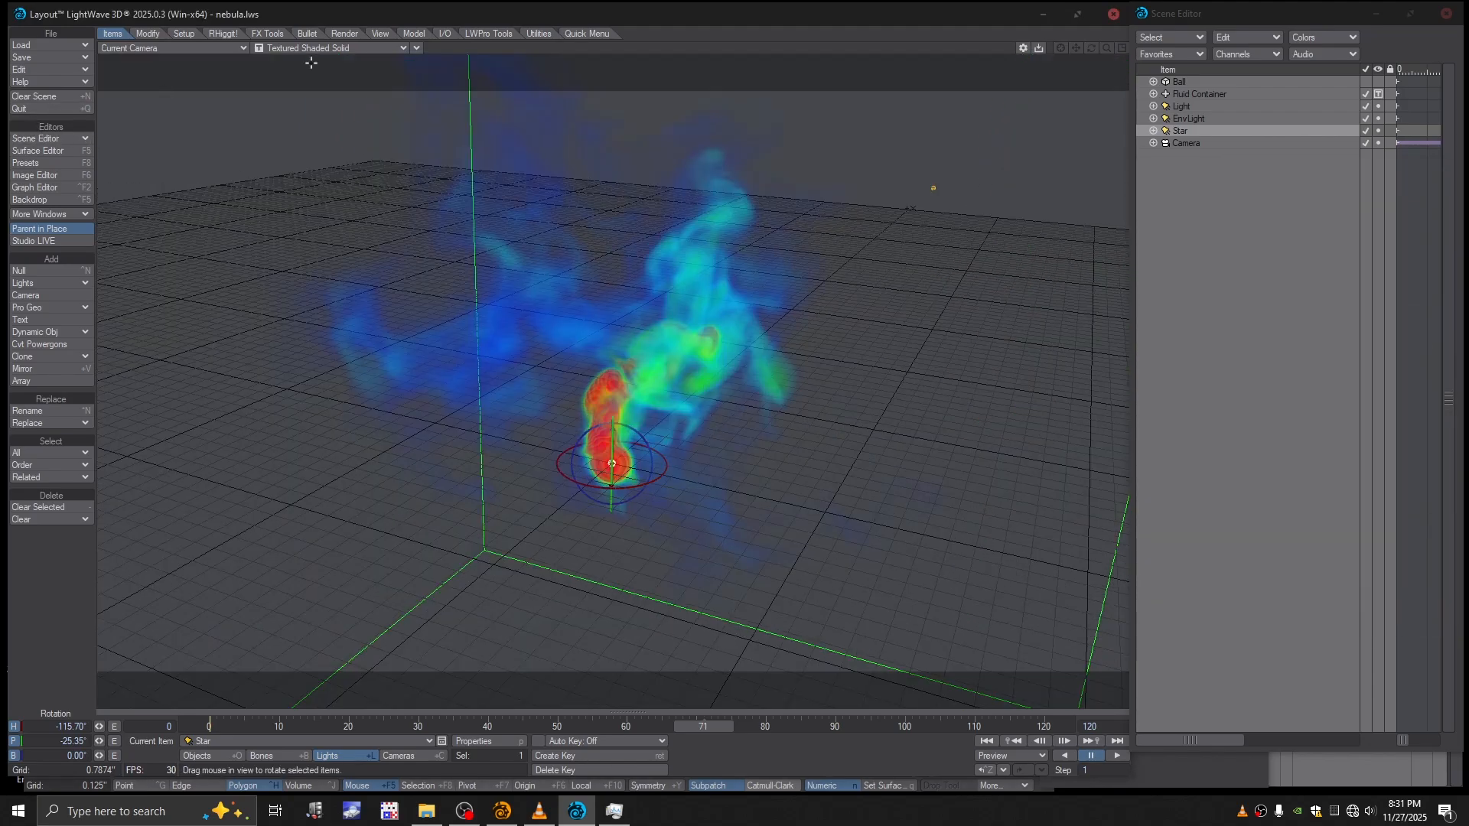
Step: Review the EnvLight's light properties and its textured environment, closing the window when done
left_click(1183, 118)
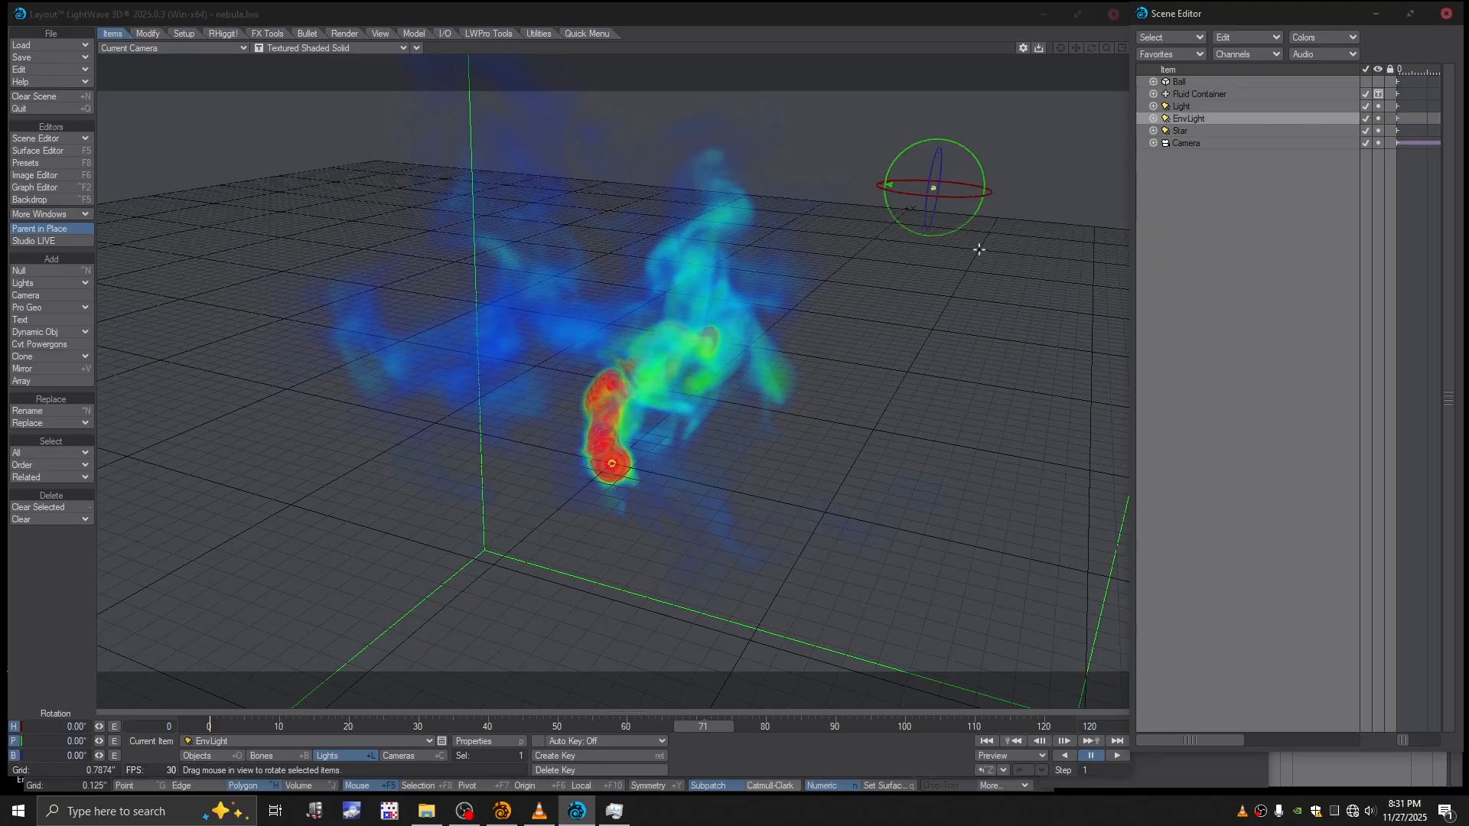
left_click(482, 742)
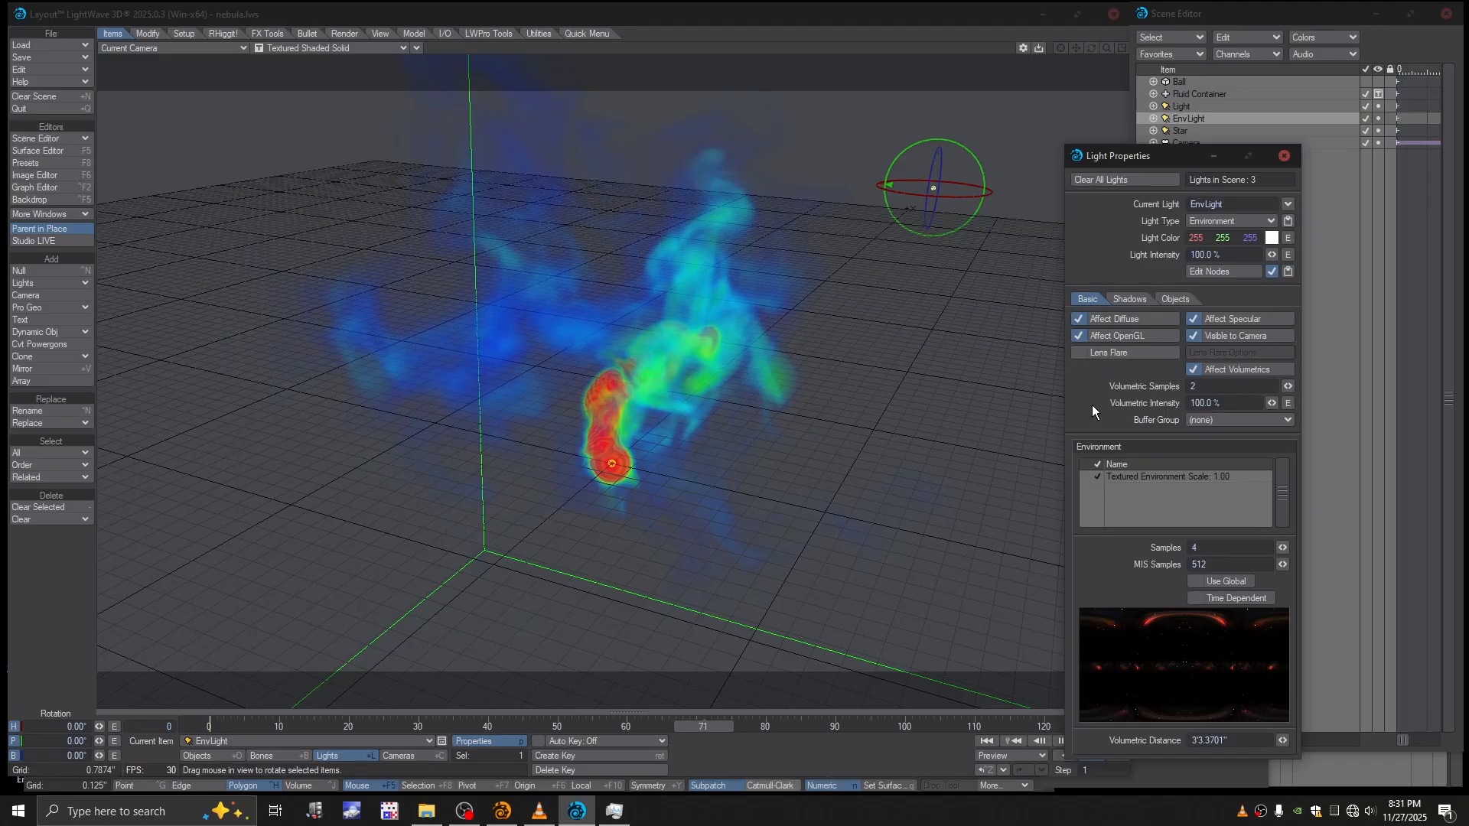
left_click(1286, 156)
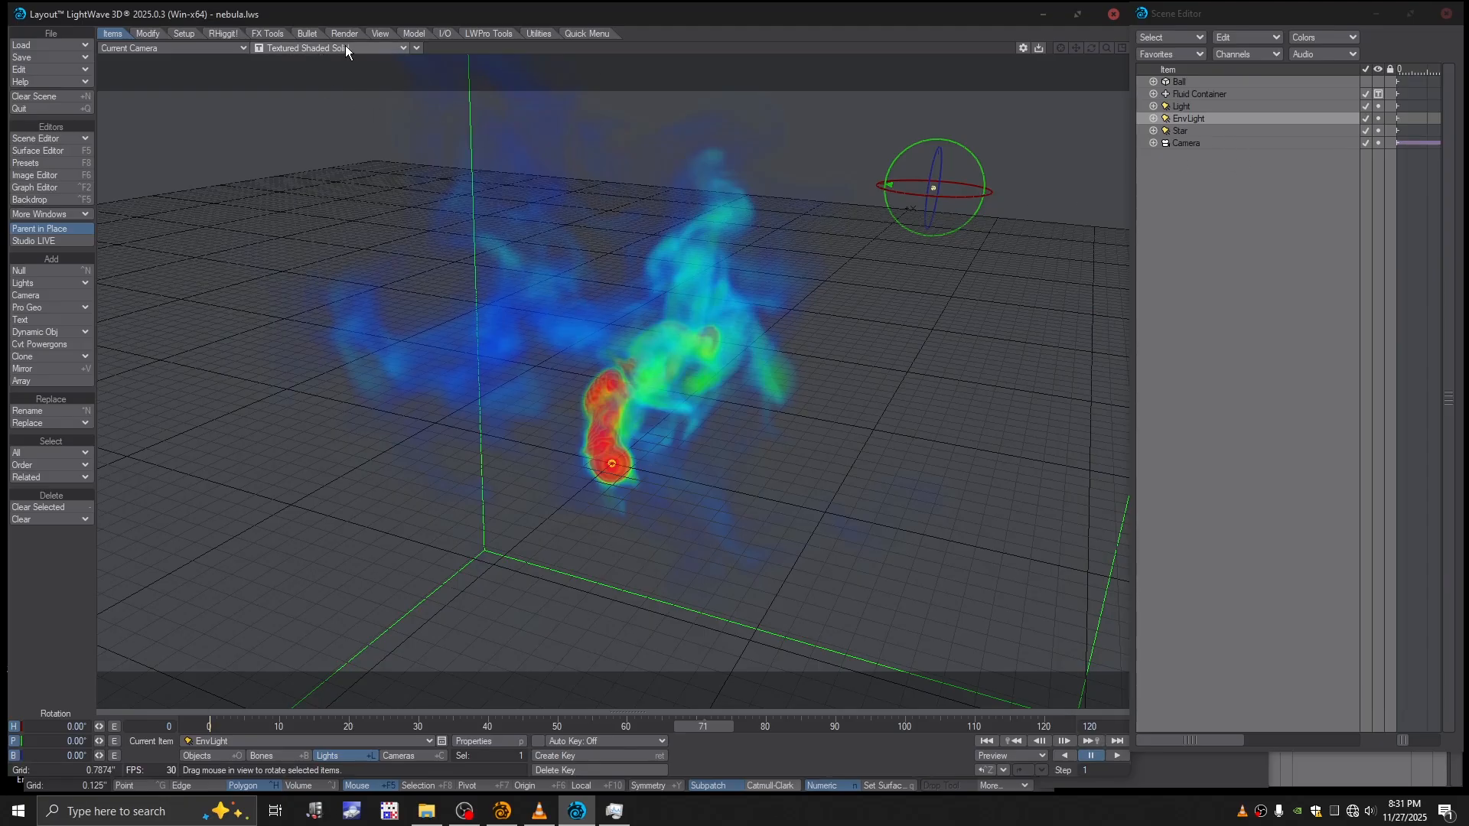
Step: Deactivate the Fluid Container and preview the star and nebula background at frame 71 in VPR
left_click(1193, 94)
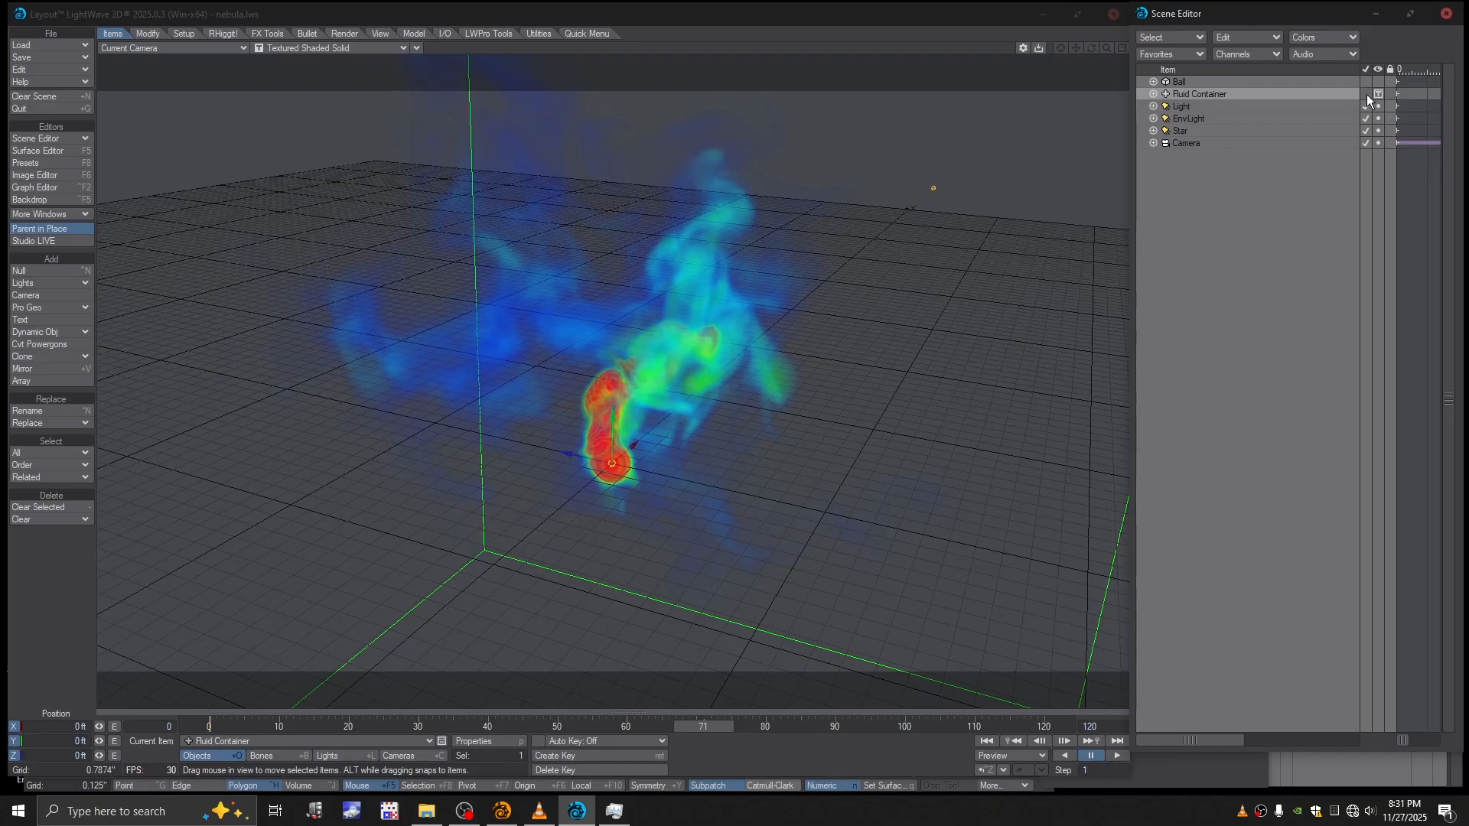
left_click(313, 49)
left_click(291, 107)
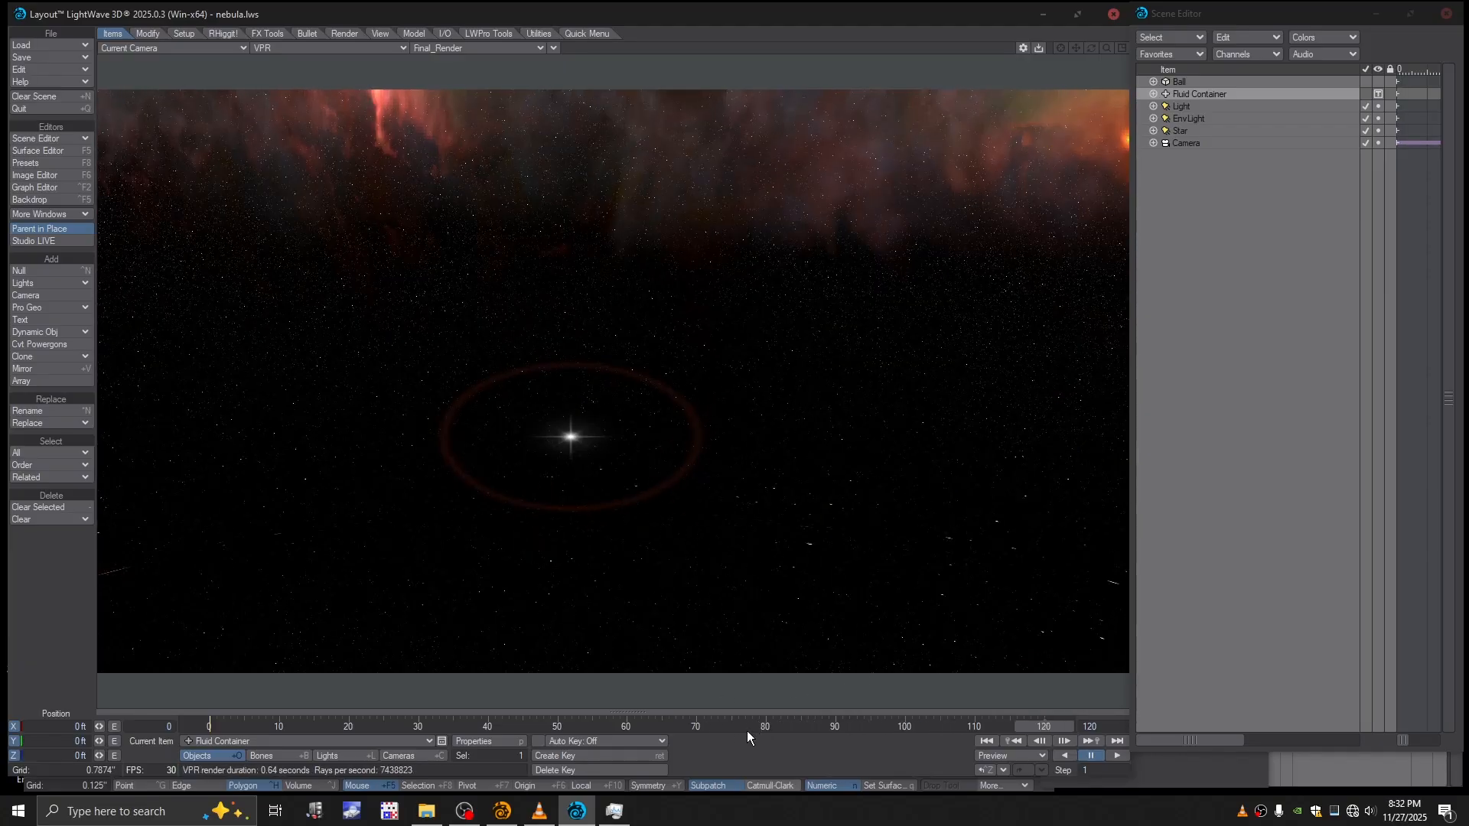
left_click(705, 727)
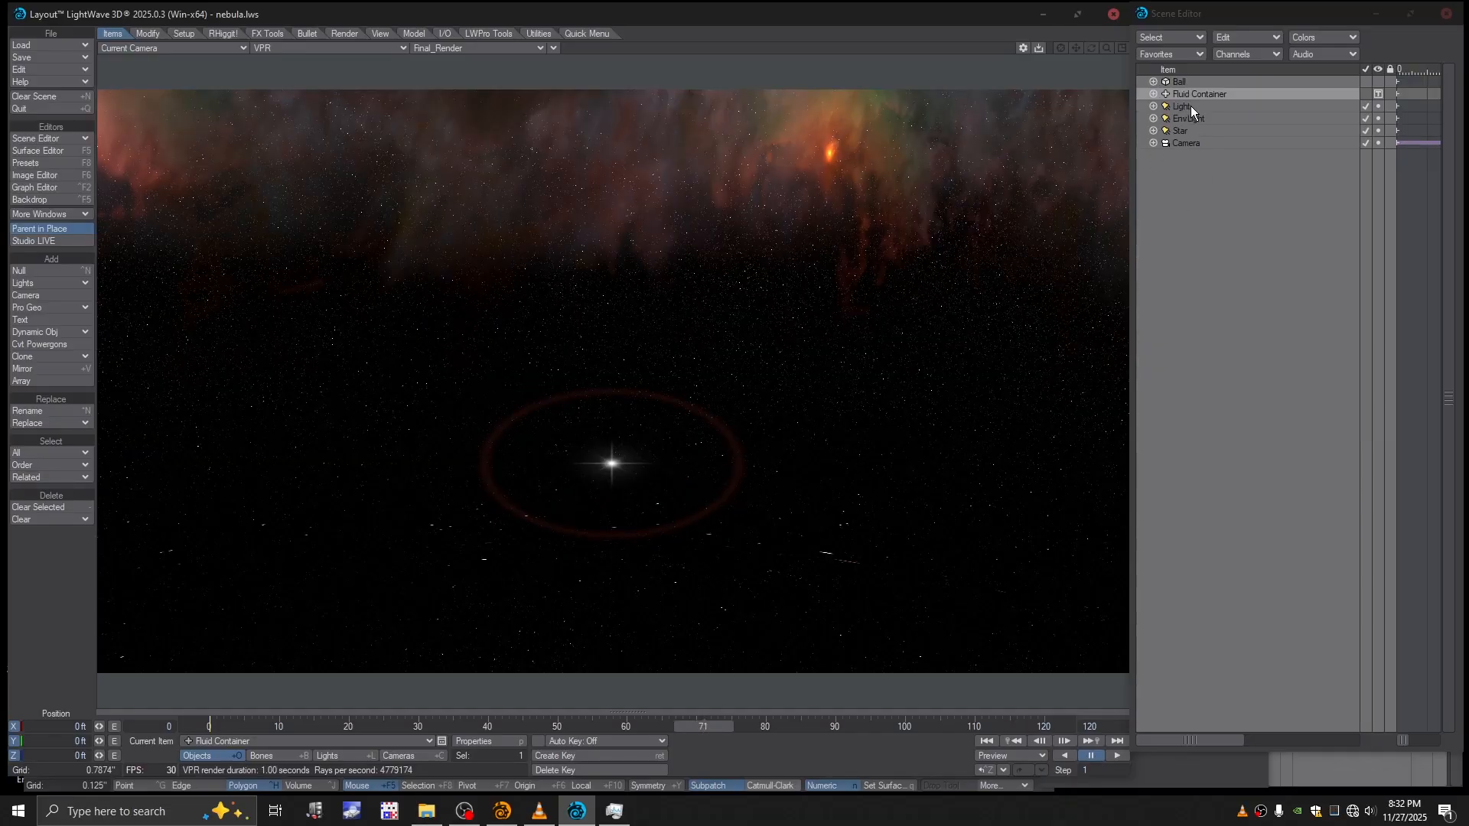
Step: Turn off Anamorphic Distortion in the Star light's lens flare options, comparing the flare with and without it
left_click(1184, 132)
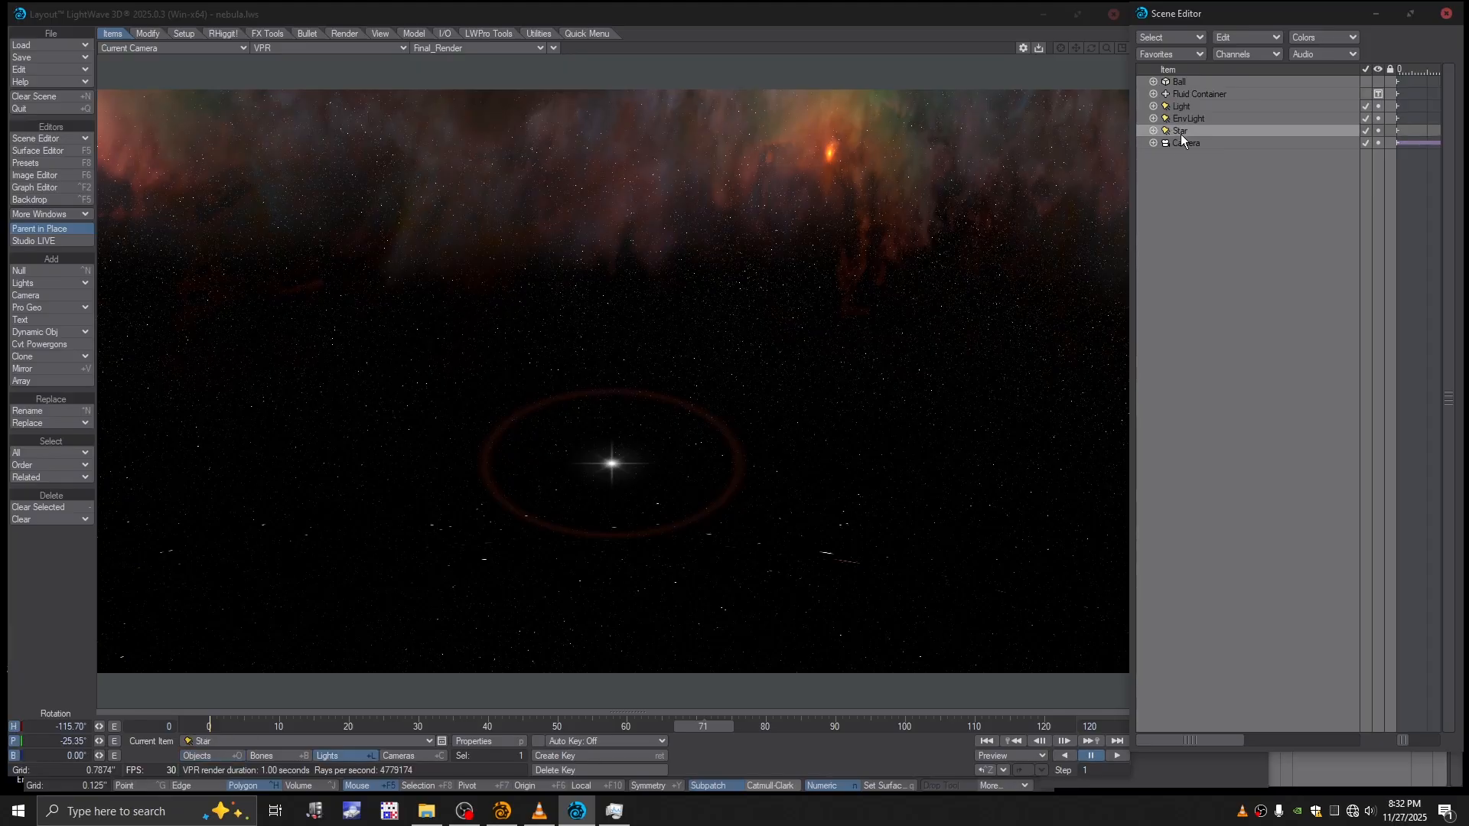
left_click(494, 741)
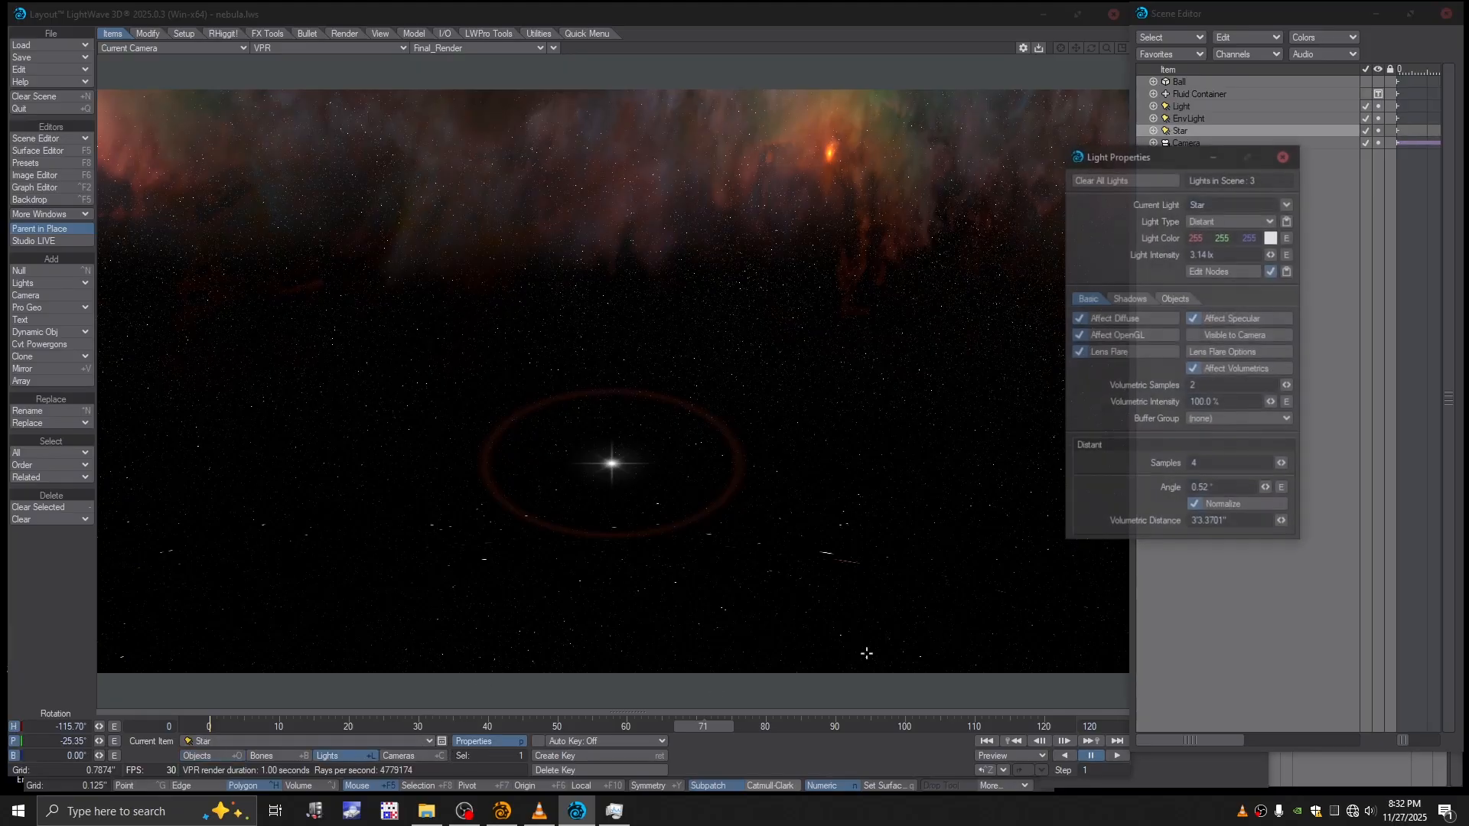
left_click(1215, 352)
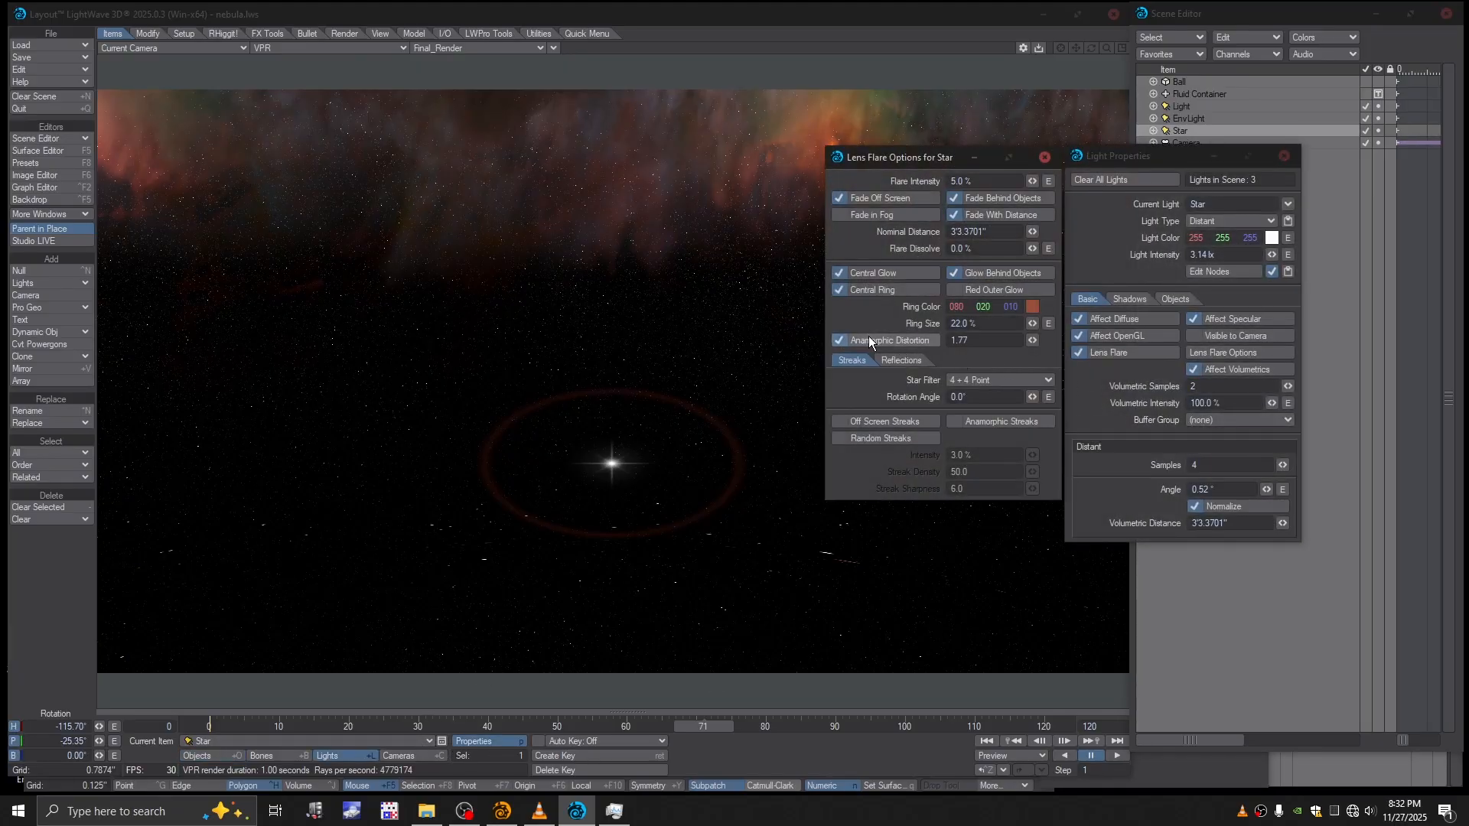
left_click(842, 339)
left_click(842, 338)
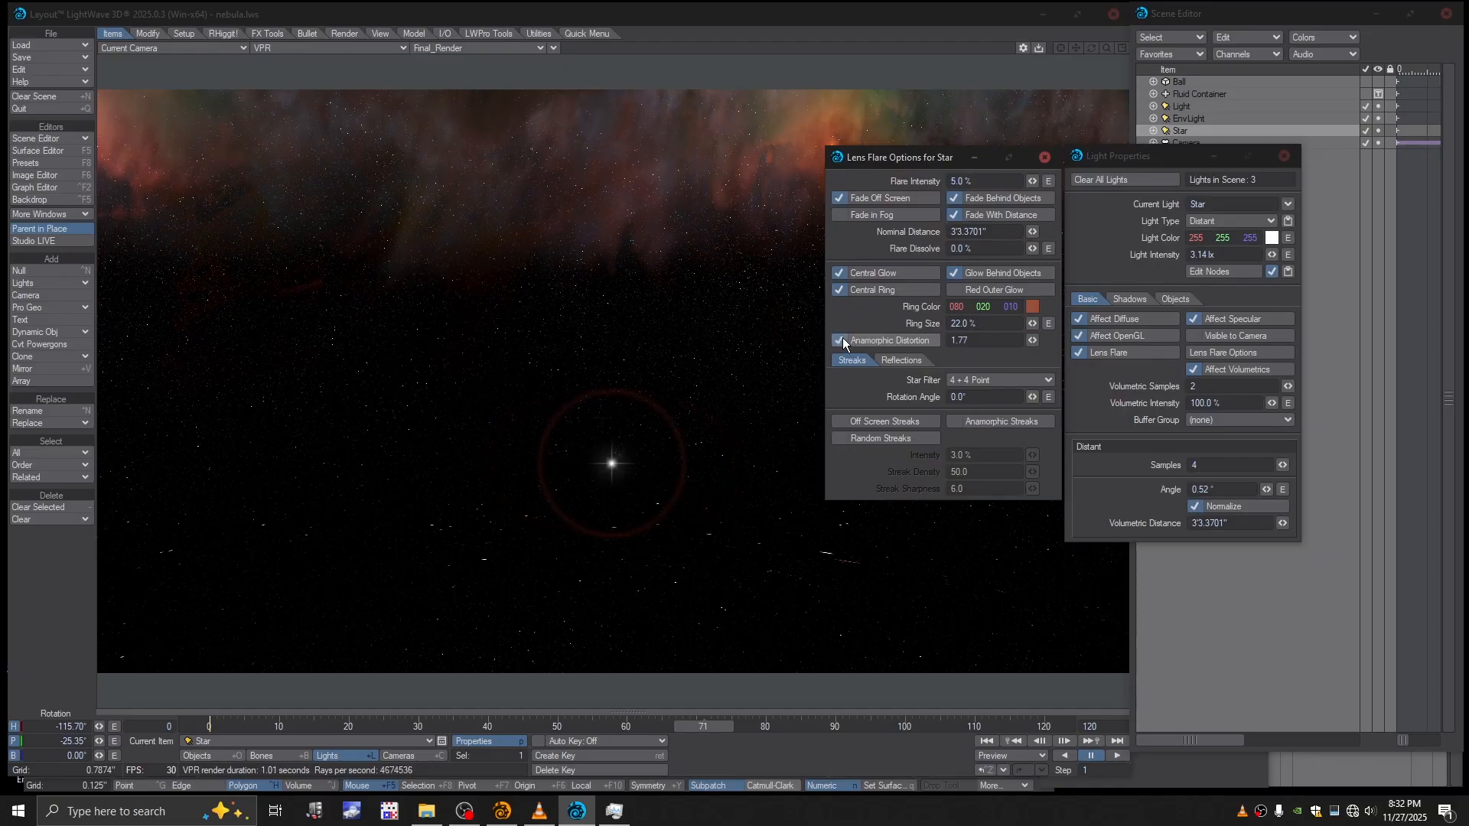
left_click(843, 337)
left_click(856, 341)
left_click(856, 341)
Step: Turn off the Star flare's Central Ring, try the Red Outer Glow, and close the flare and light properties windows
left_click(842, 292)
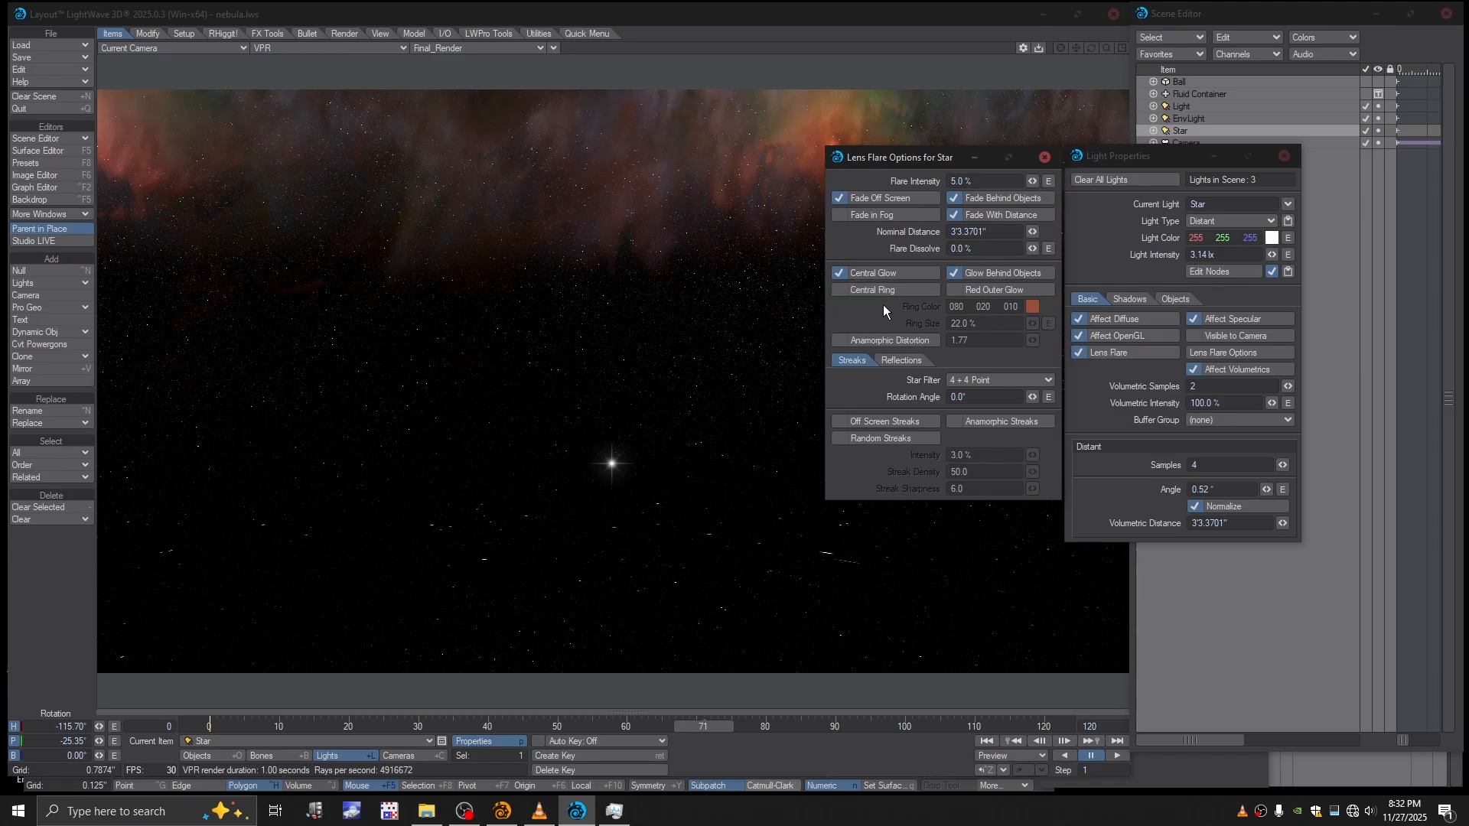
left_click(958, 290)
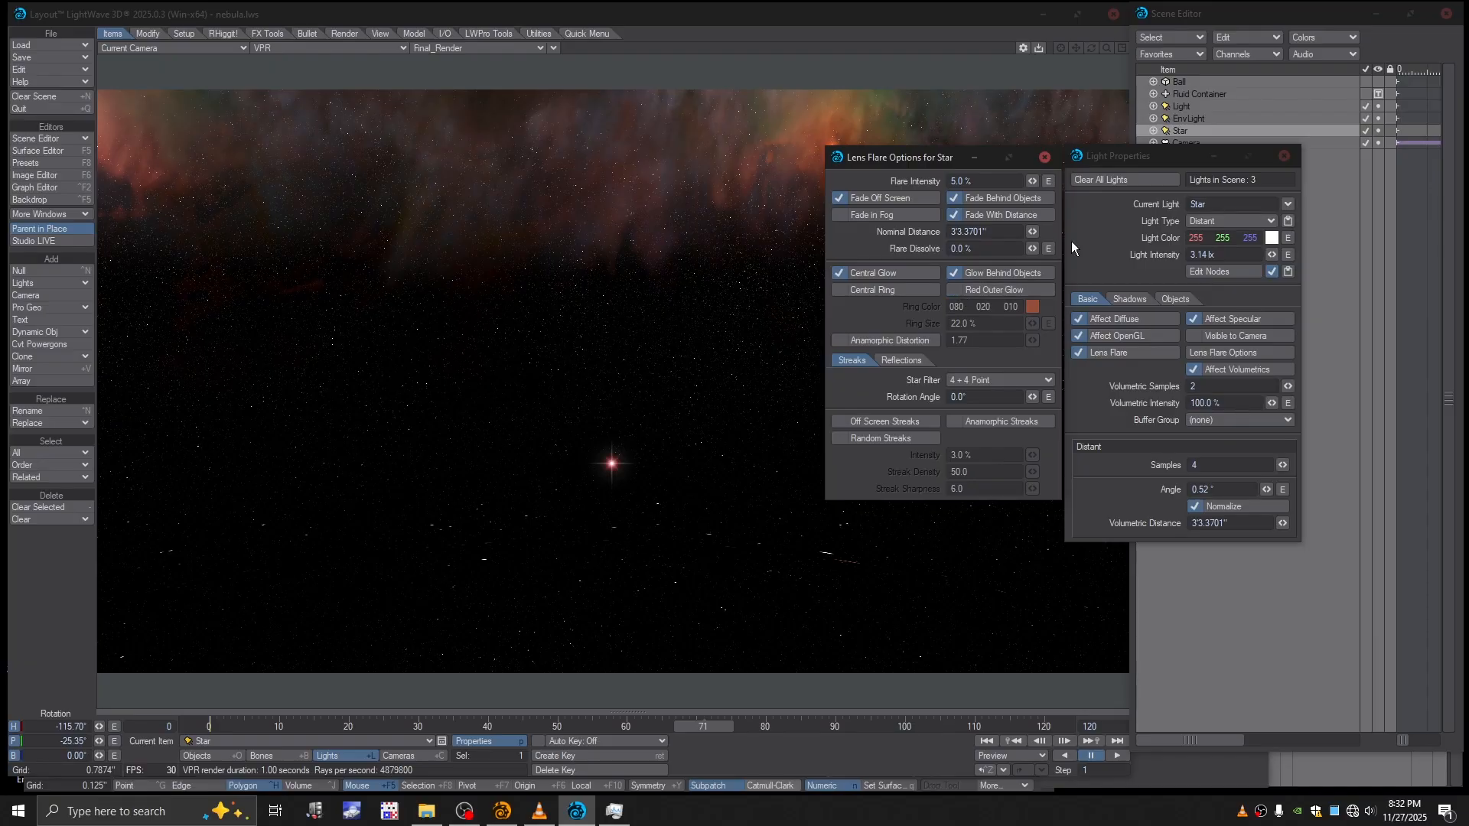
left_click(1045, 158)
left_click(1285, 156)
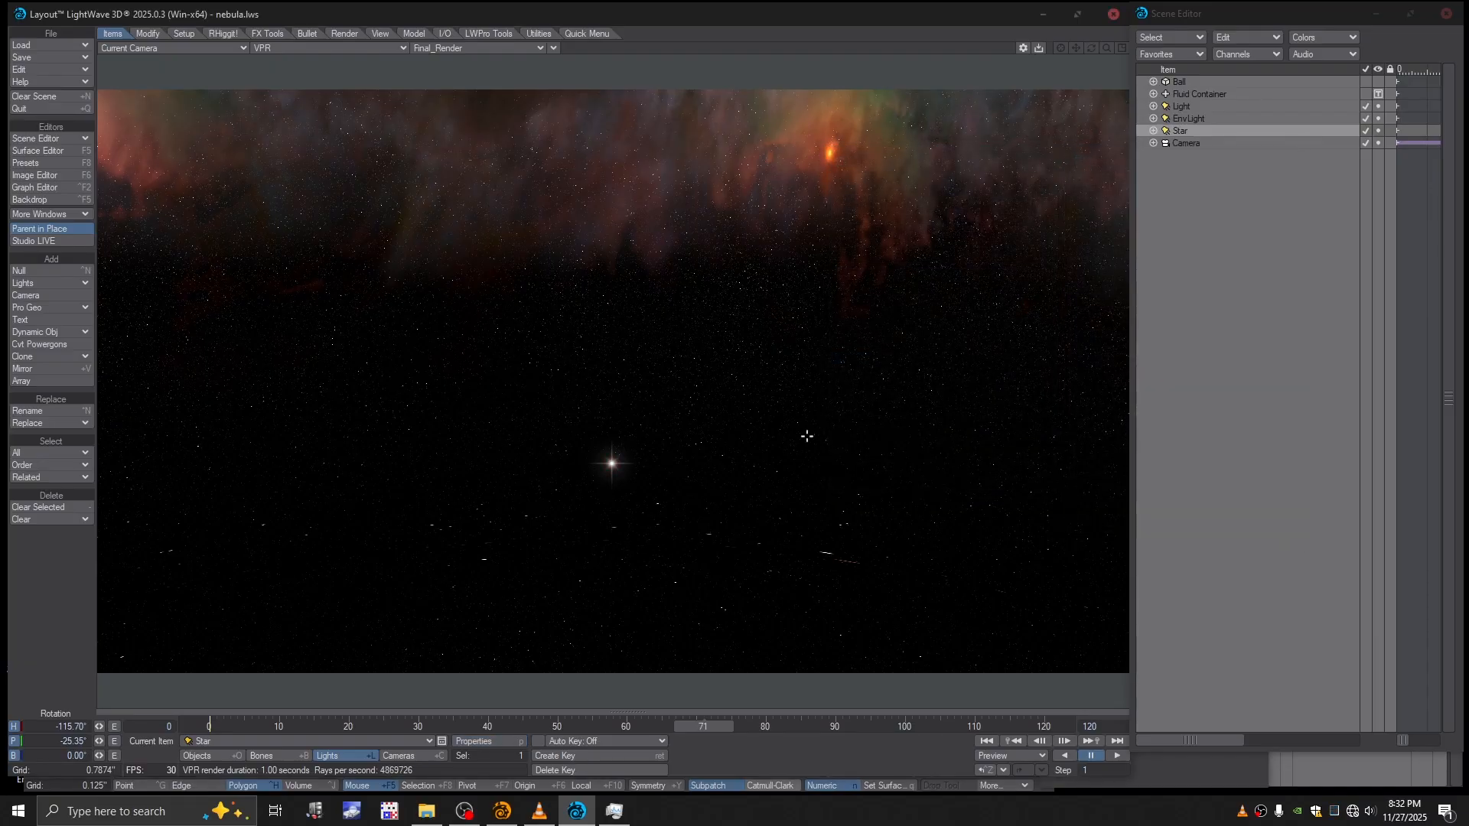
Step: Examine the Star flare against the nebula background at frames 81 and 120, returning to frame 71
left_click_drag(708, 727, 778, 727)
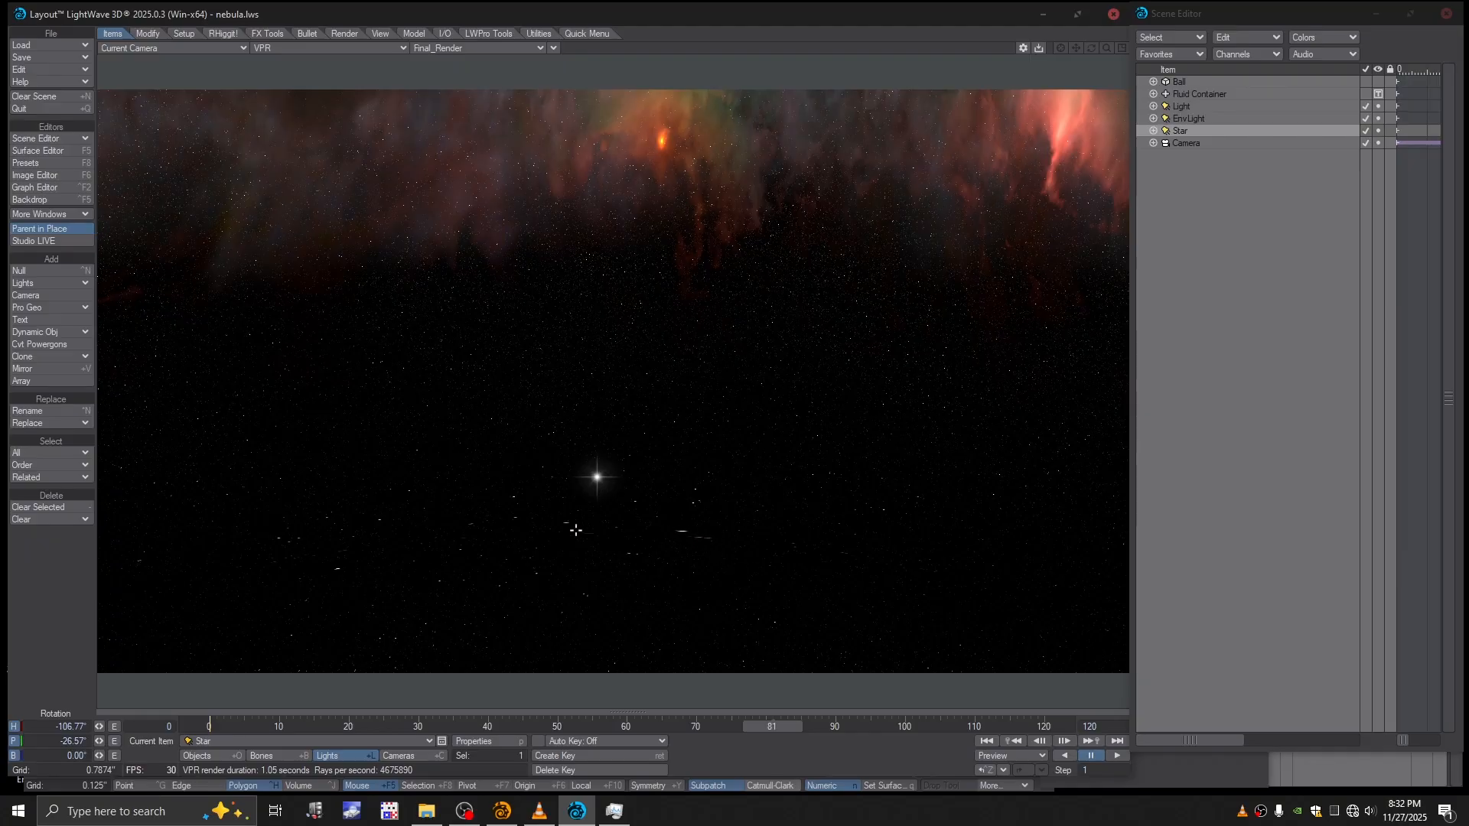
left_click(780, 729)
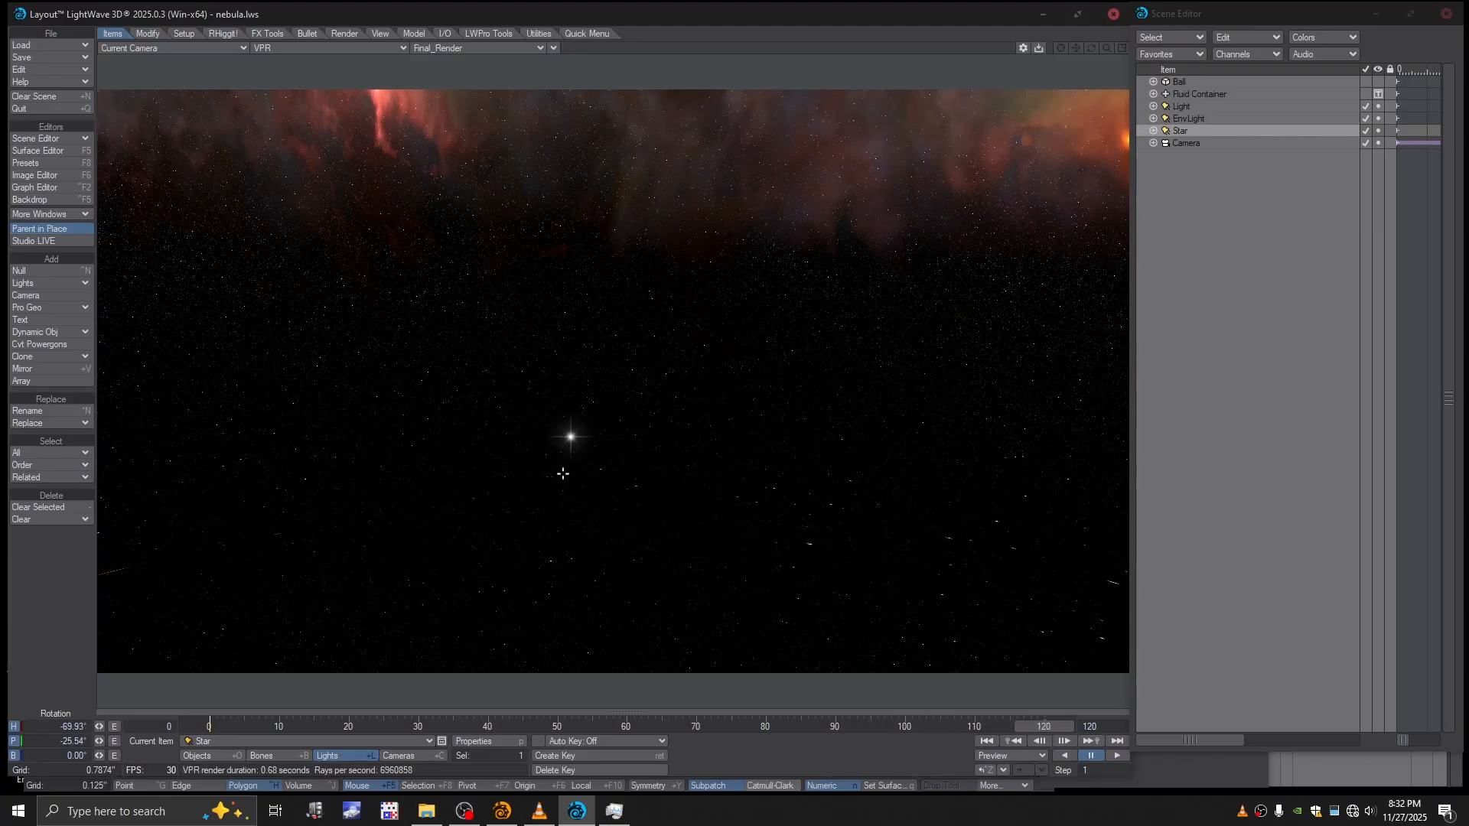
left_click_drag(1040, 727, 704, 727)
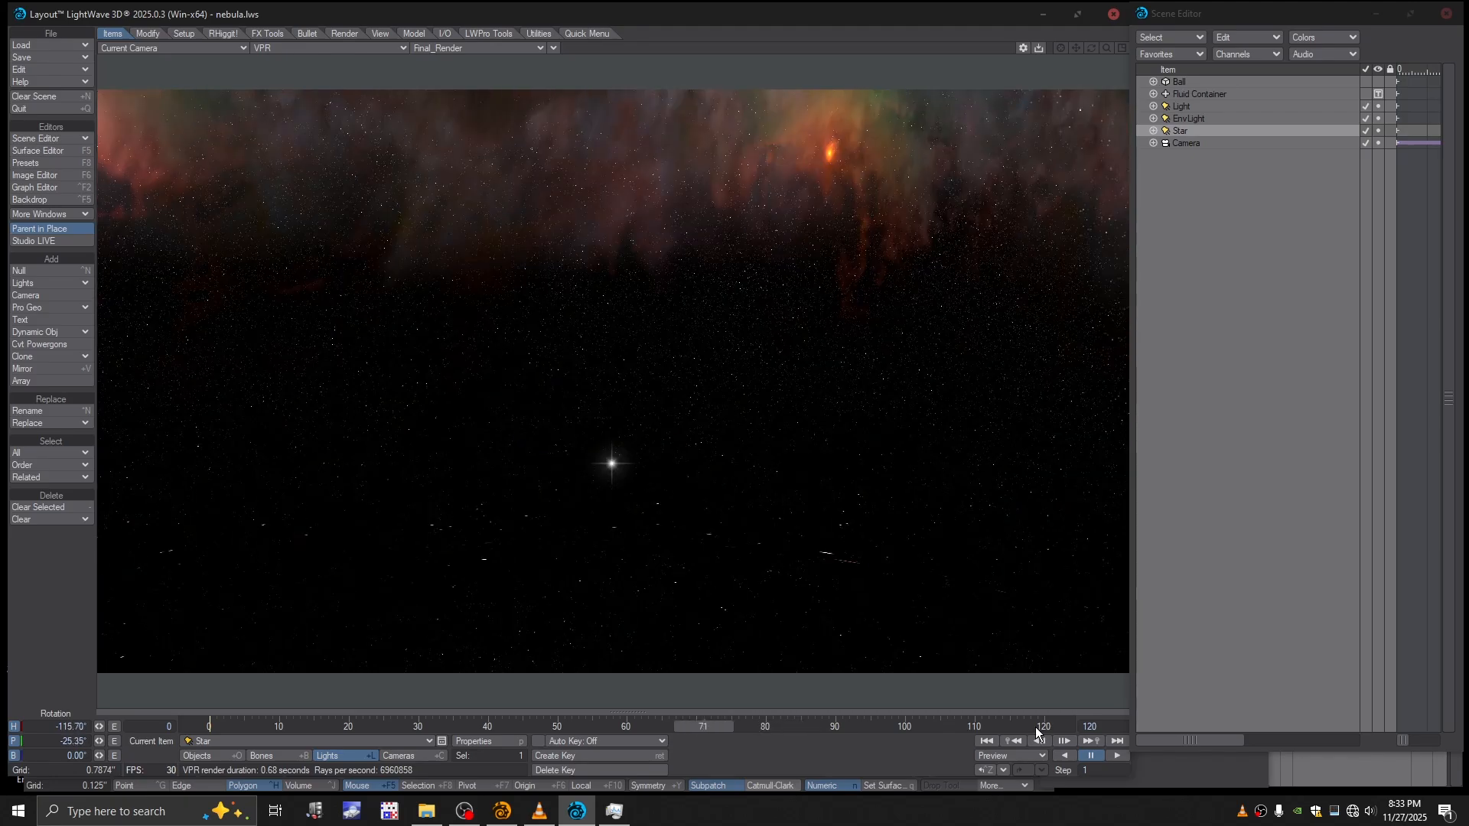
Step: Deactivate the Star light and disable the Textured Environment in the EnvLight's properties
left_click(1366, 131)
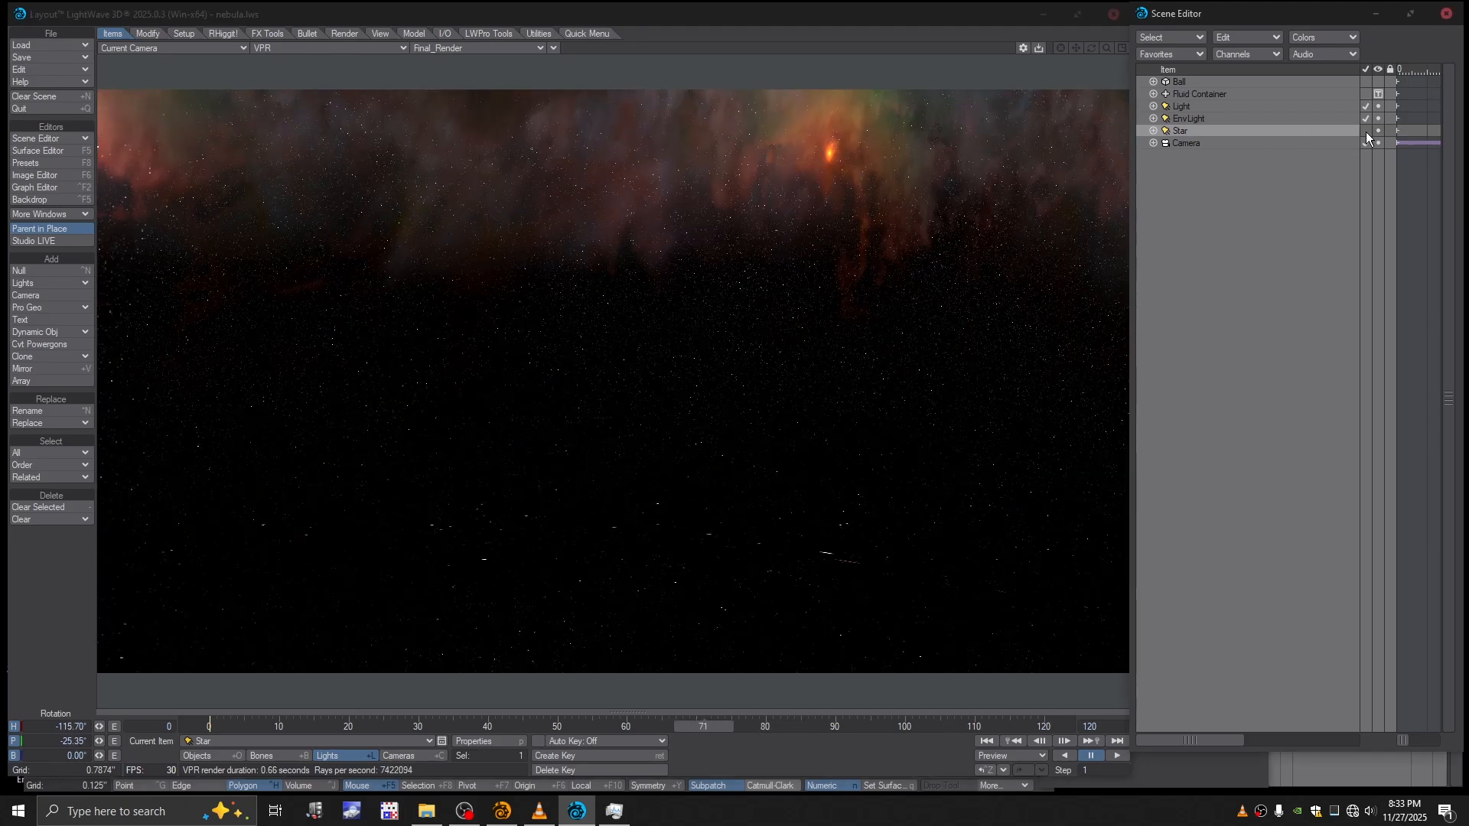
left_click(1186, 119)
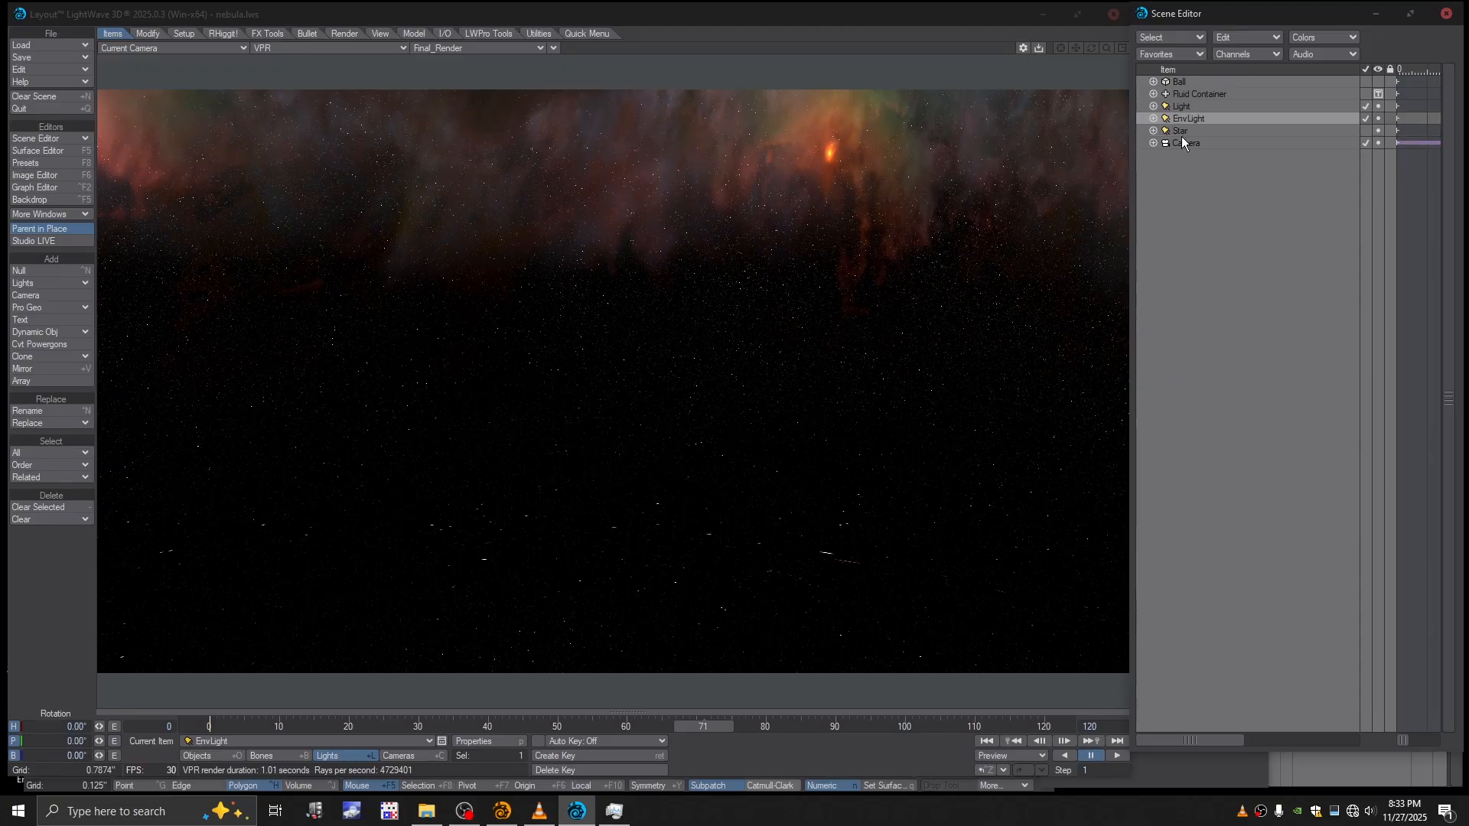
left_click(478, 742)
left_click(1098, 476)
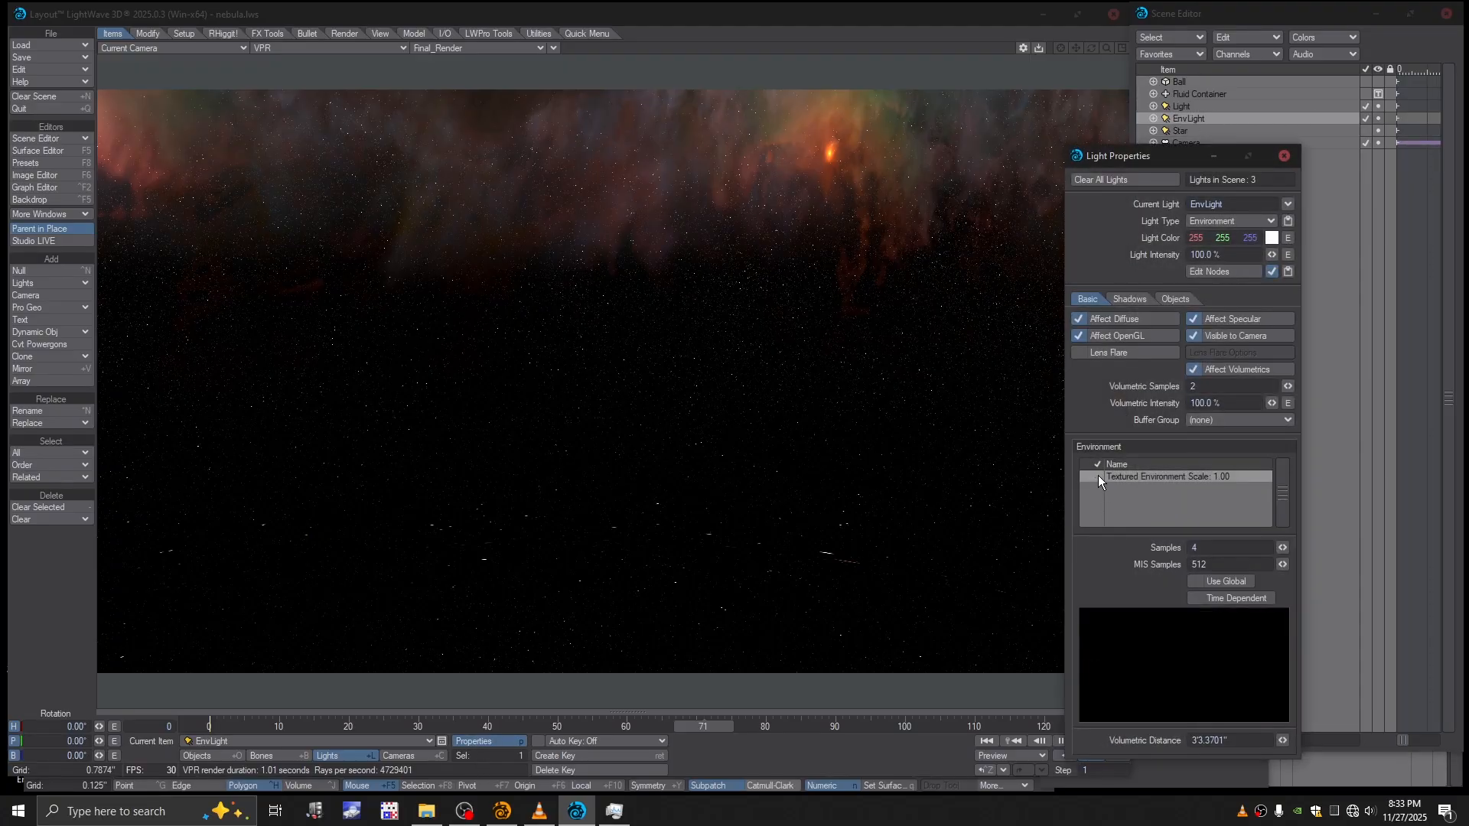
left_click(1286, 156)
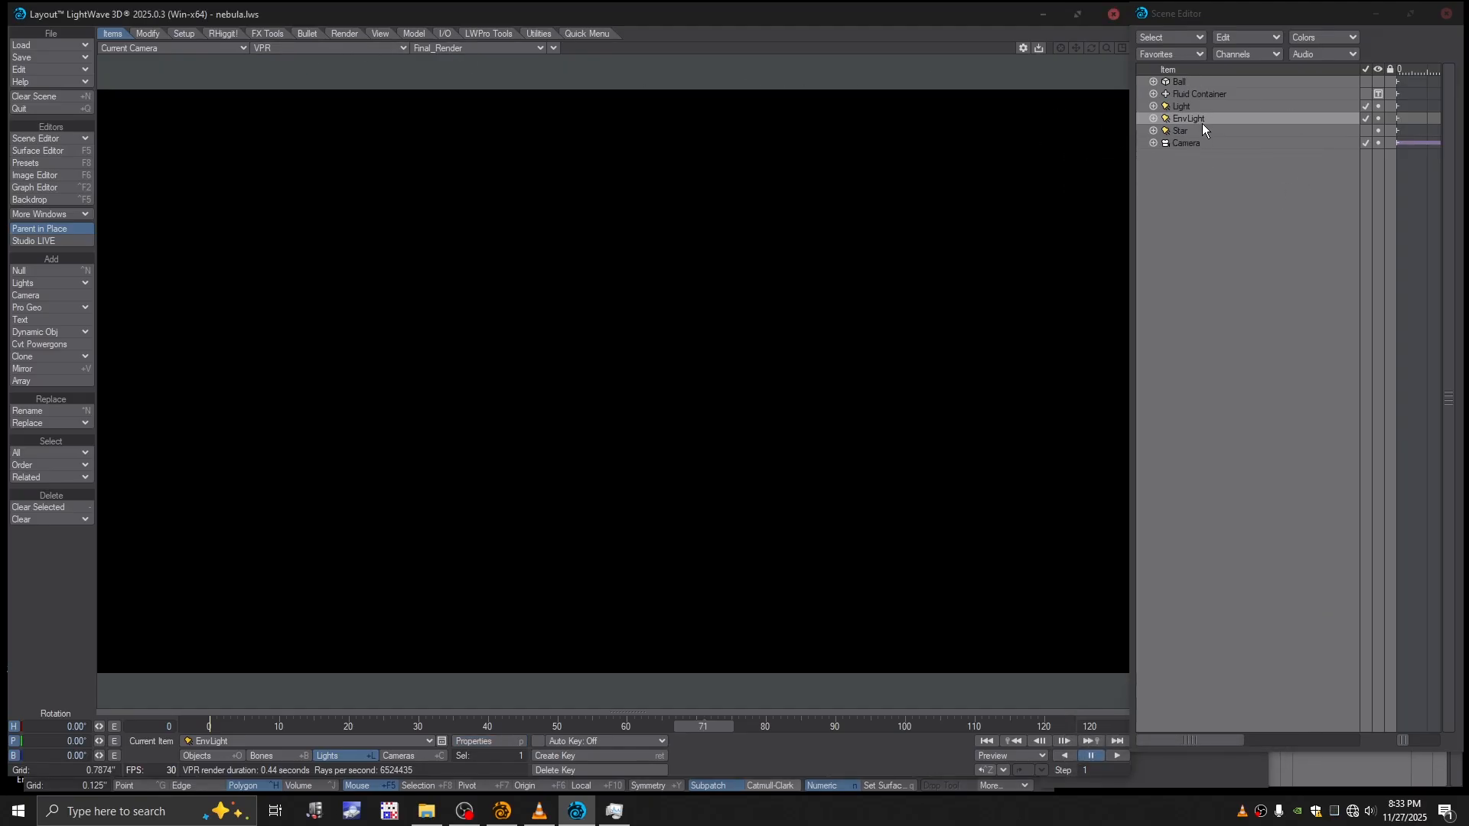
Step: Reactivate the Fluid Container and render frame 71 with the viewport set to Textured Shaded Solid
left_click(1367, 94)
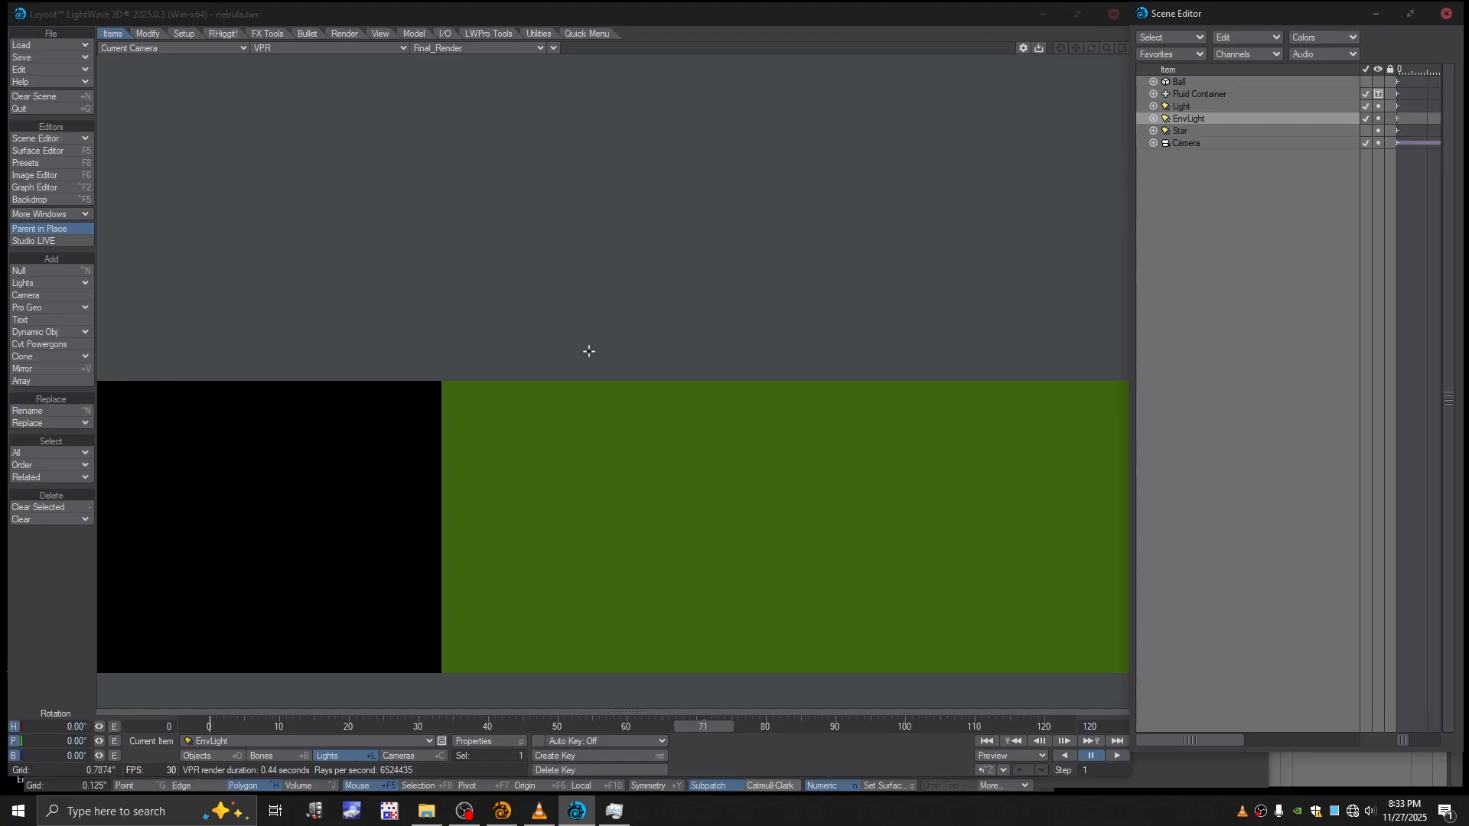
left_click(350, 48)
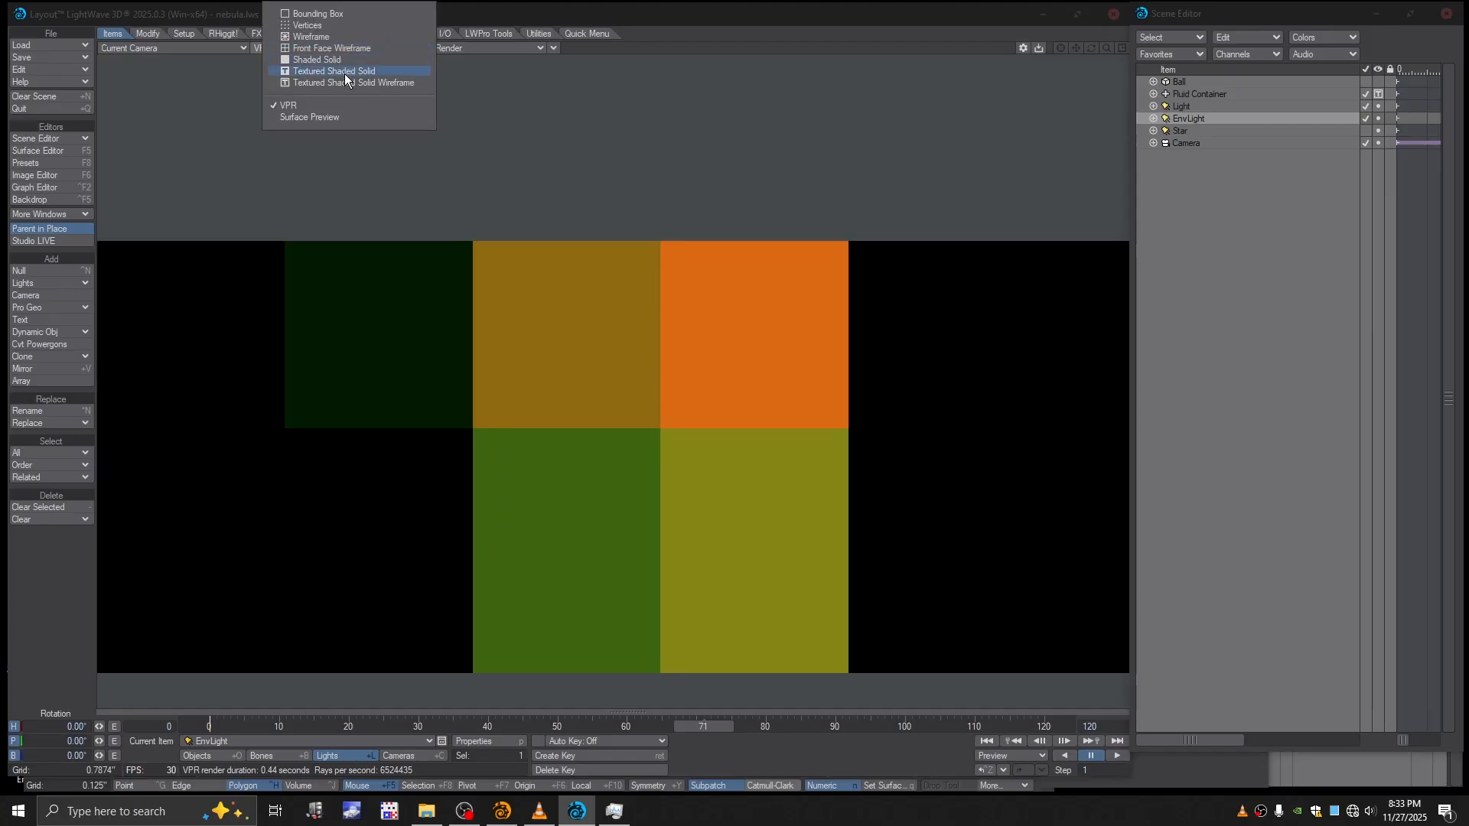
left_click(345, 74)
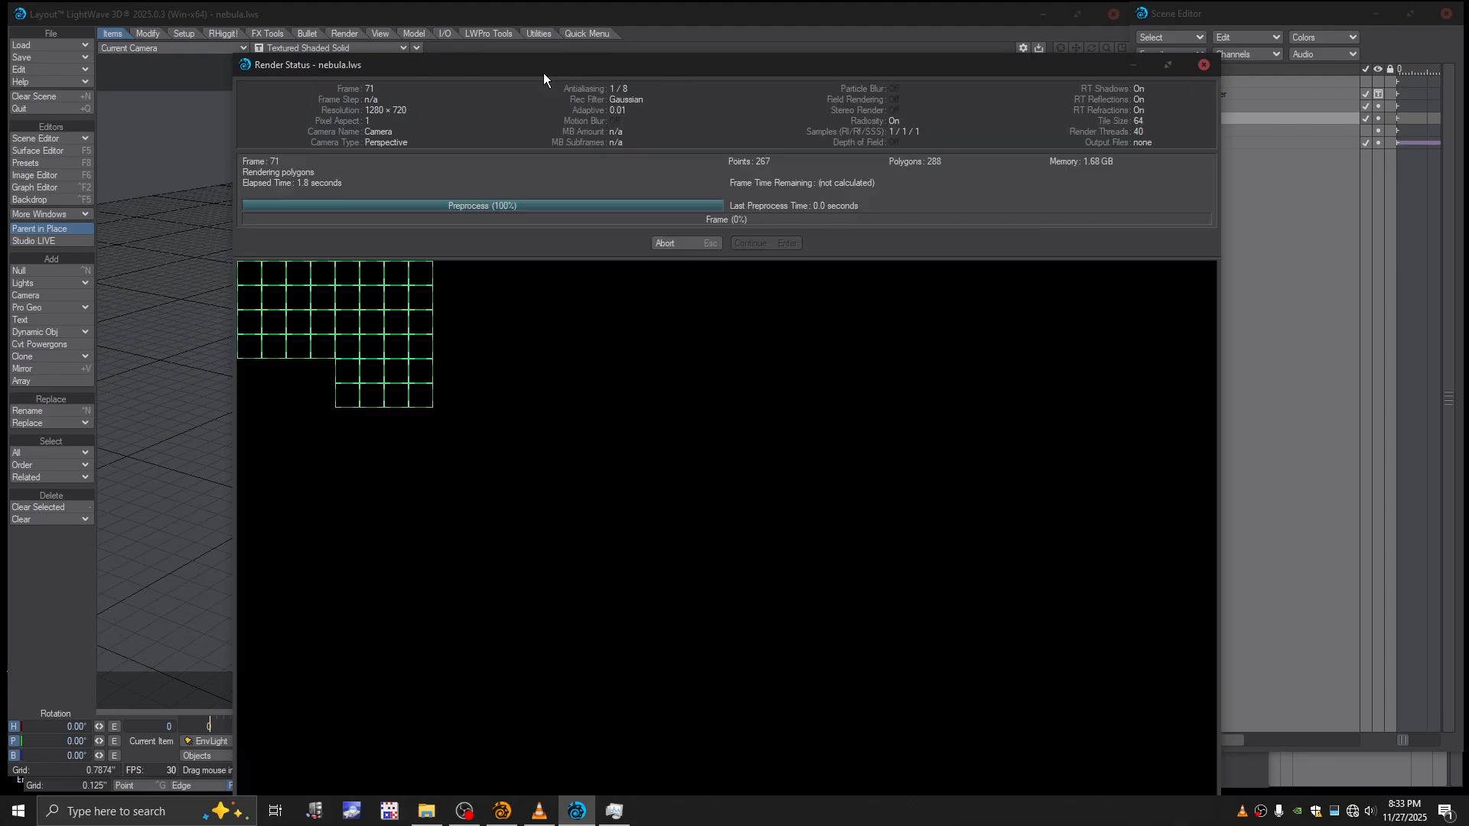
left_click_drag(544, 72, 478, 34)
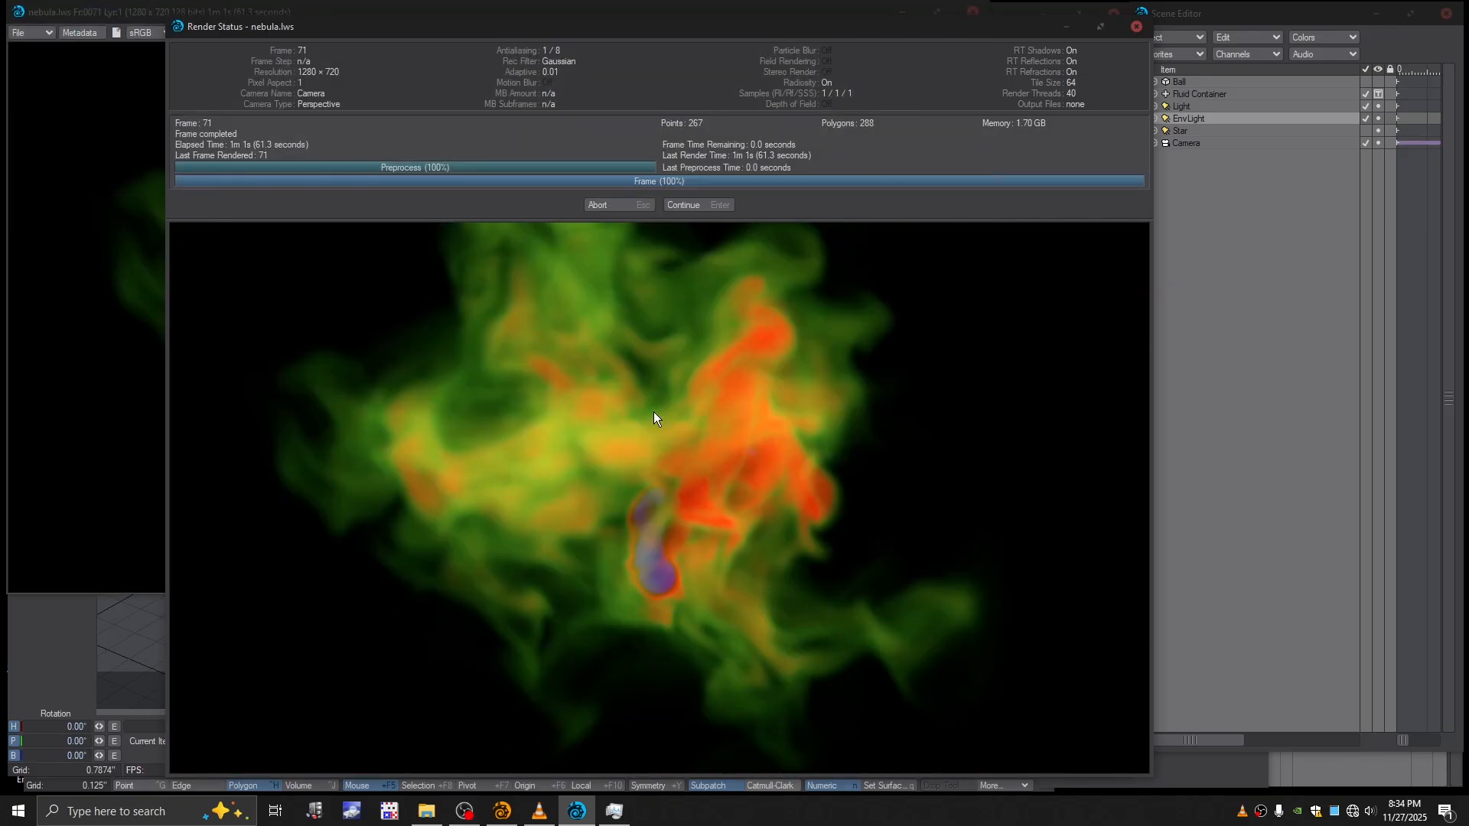
left_click(706, 207)
Step: Examine the rendered nebula image and its alpha channel, returning to the RGB display
left_click_drag(562, 10, 598, 34)
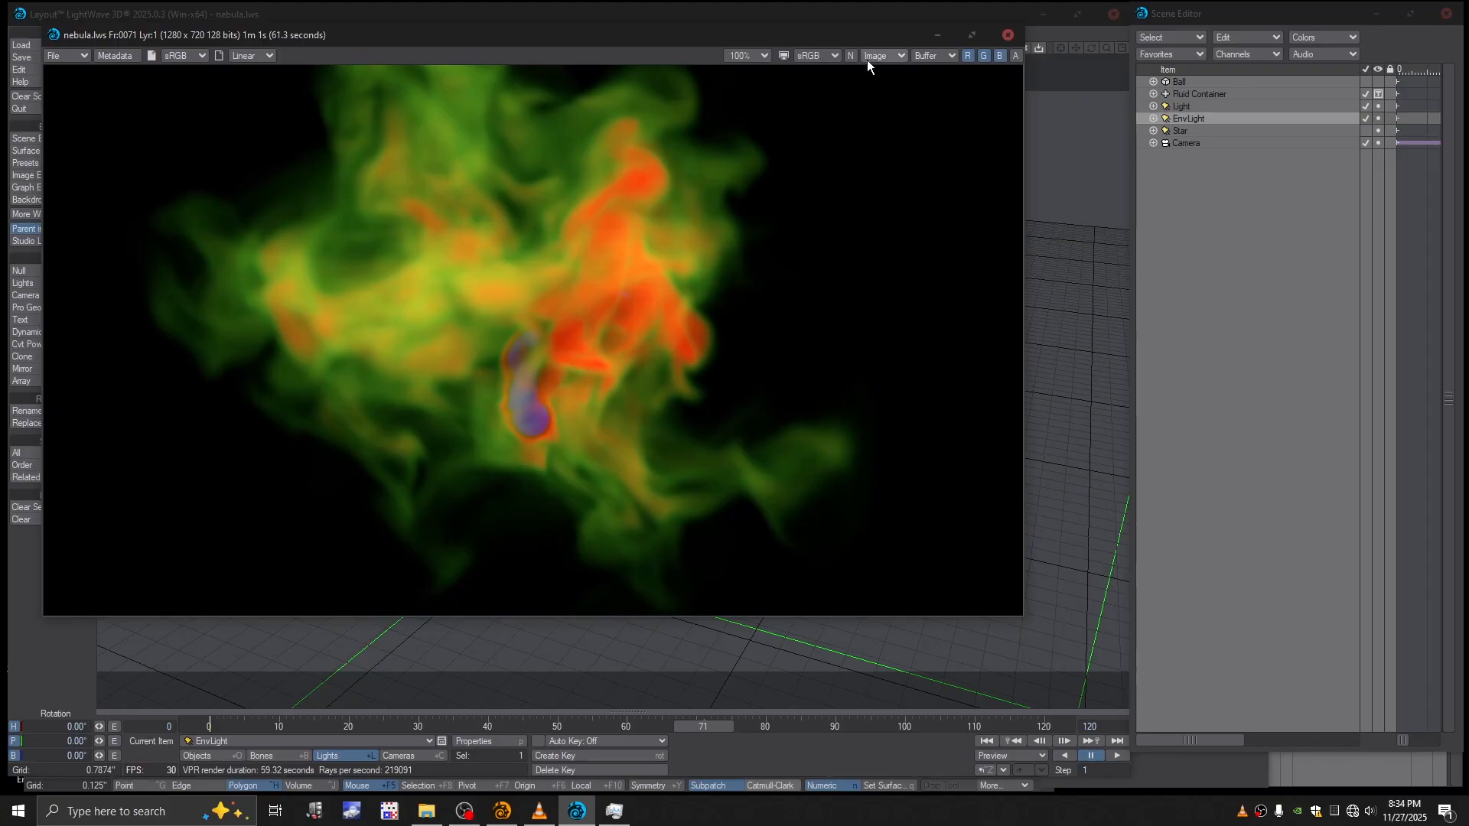
left_click_drag(789, 40, 791, 41)
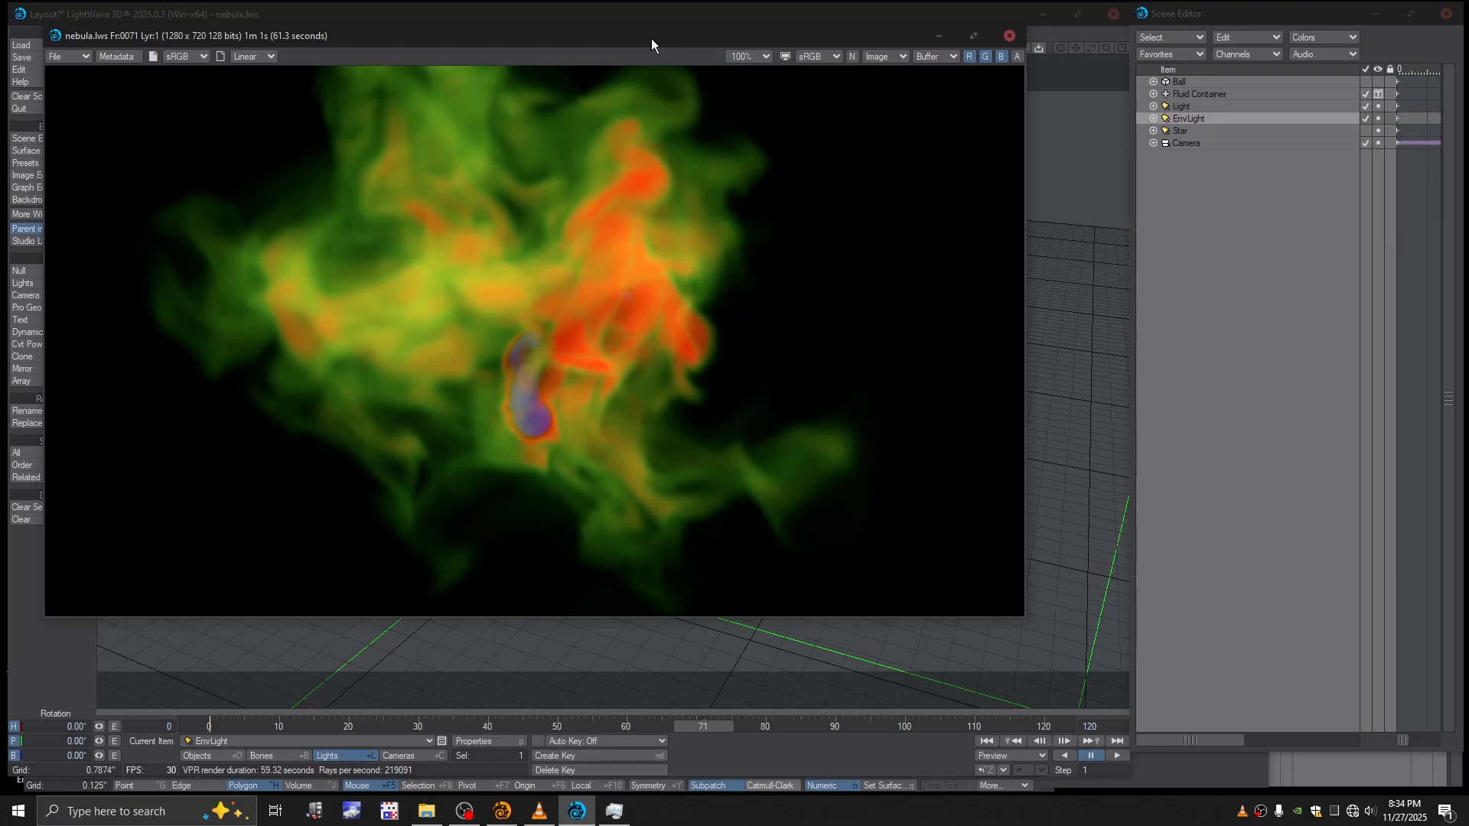
left_click_drag(649, 42, 663, 41)
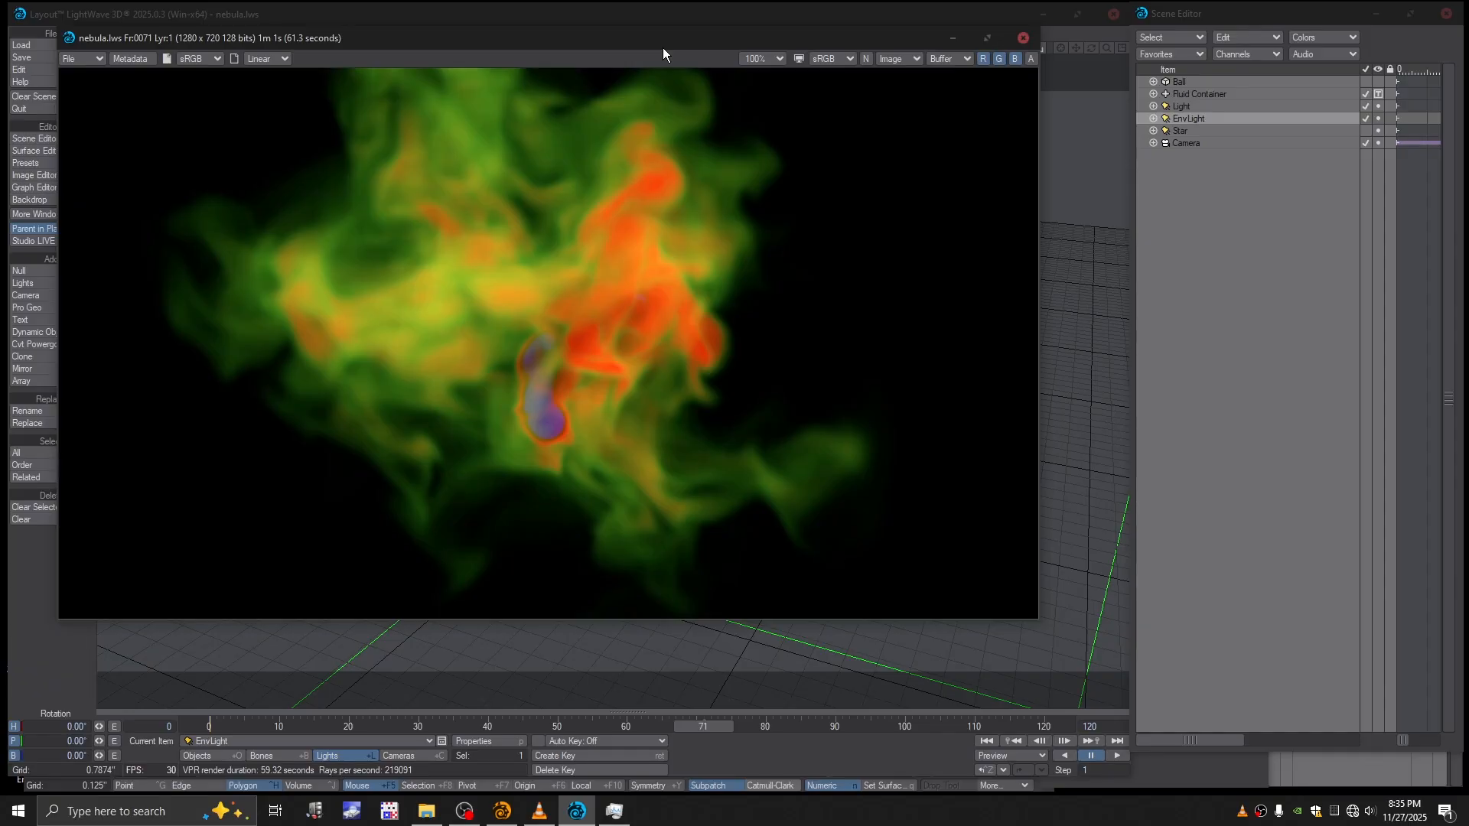
left_click(1032, 58)
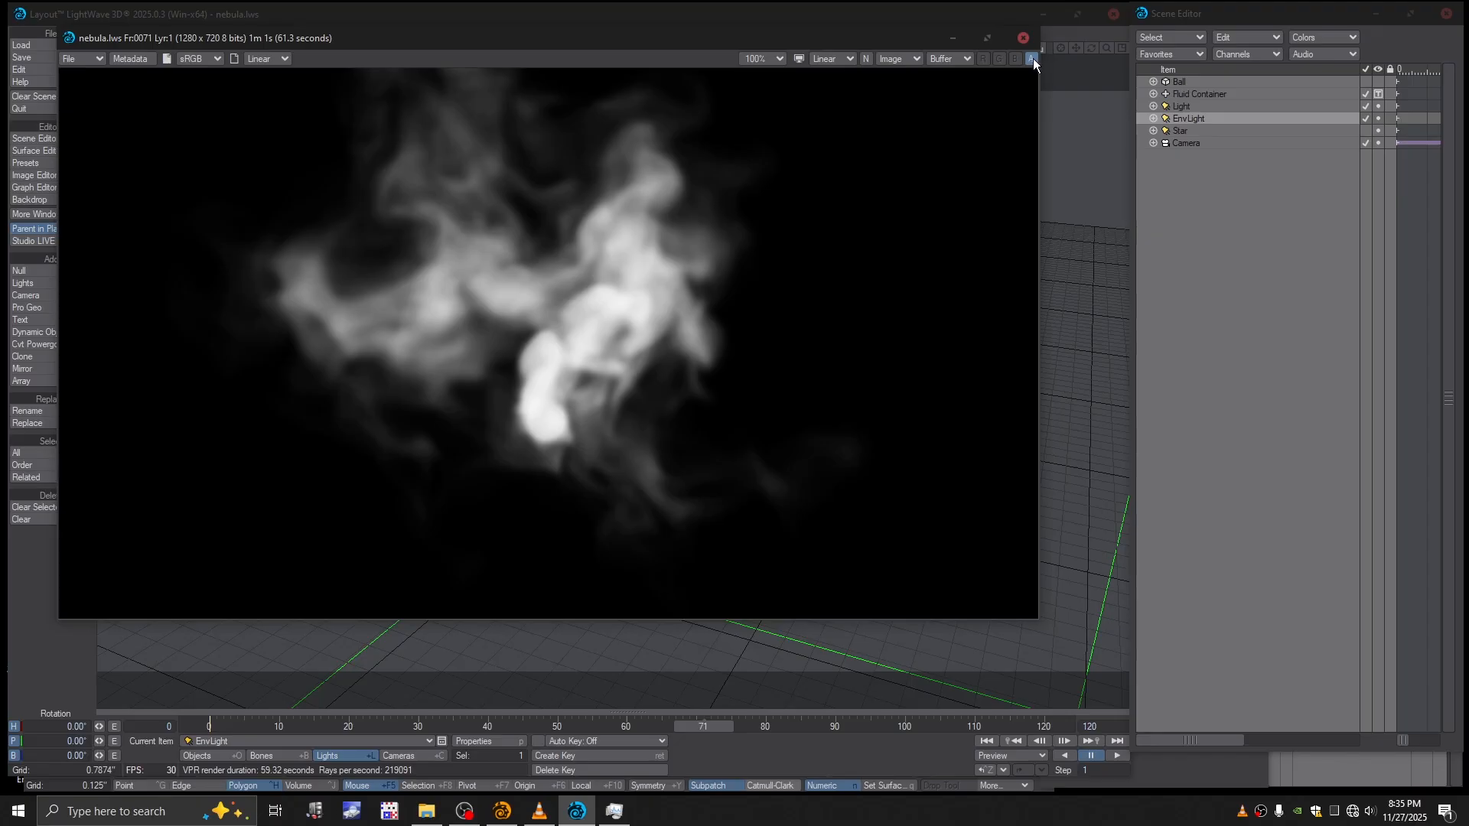
left_click(1032, 59)
left_click_drag(383, 41, 393, 47)
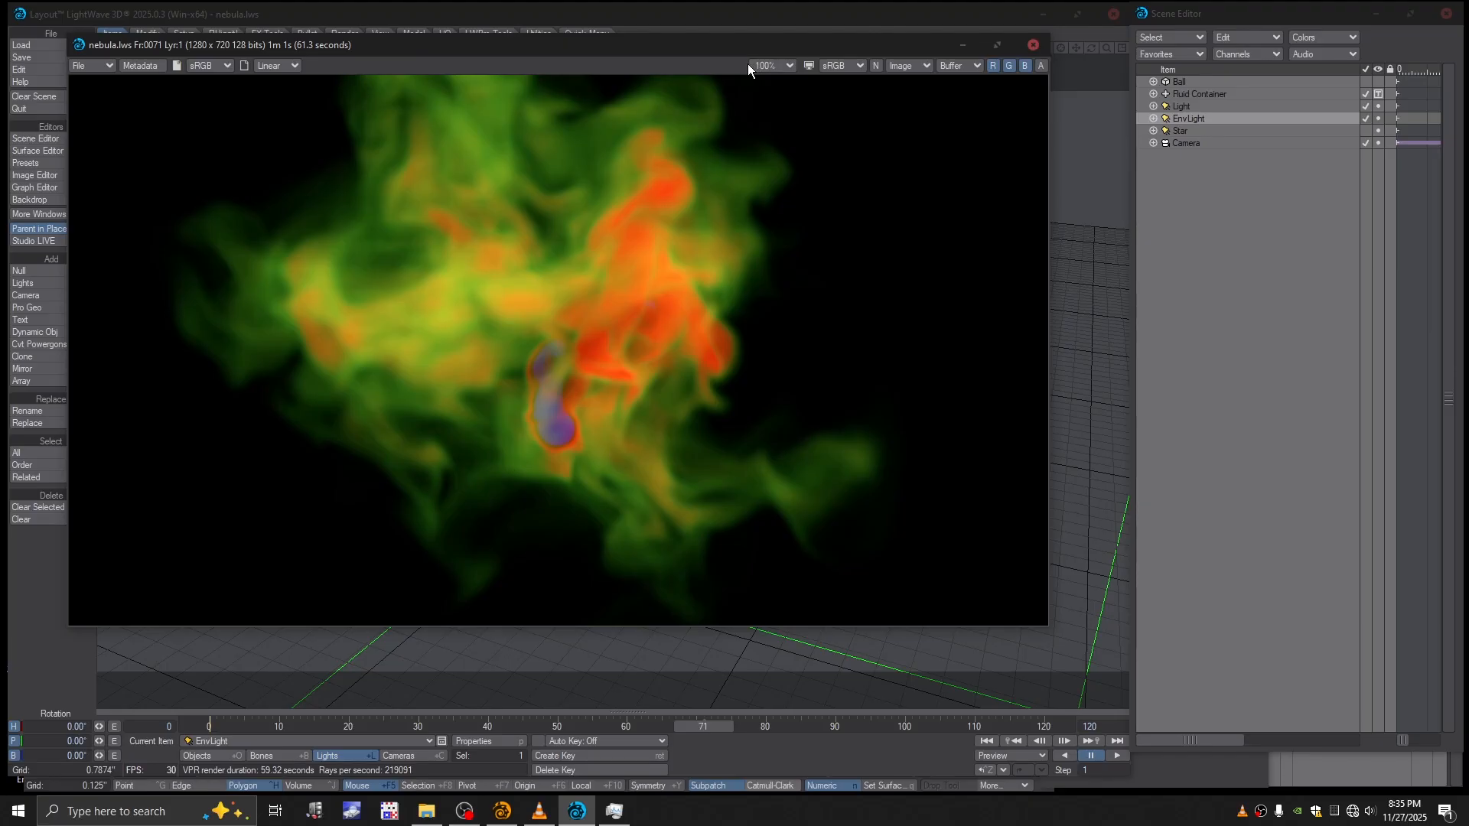
left_click_drag(727, 48, 753, 81)
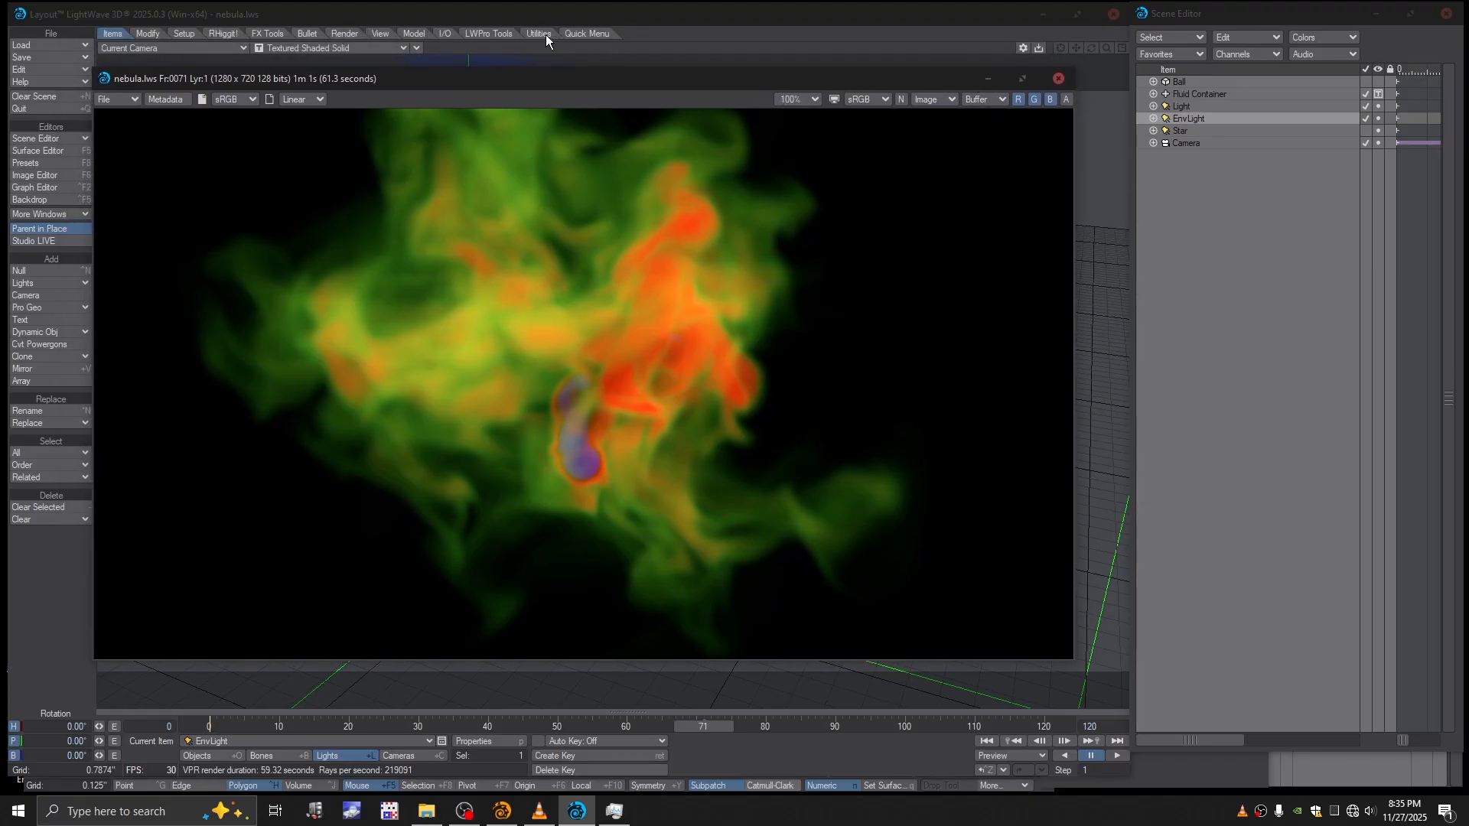
Step: Set the Final_Render output file format to LW_PNG32(.png) in the render properties, then close them
left_click_drag(254, 79, 693, 113)
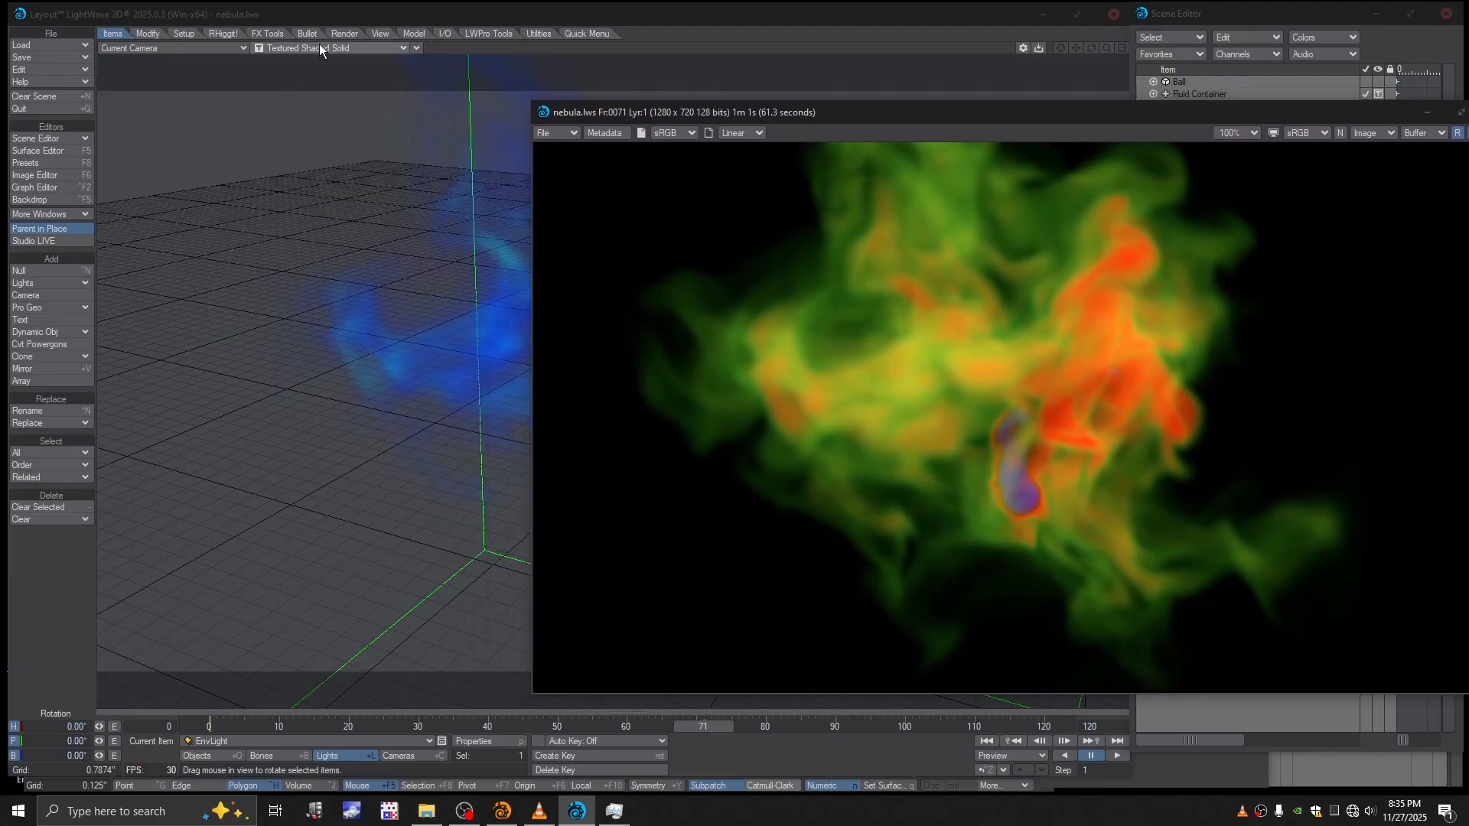
left_click(344, 34)
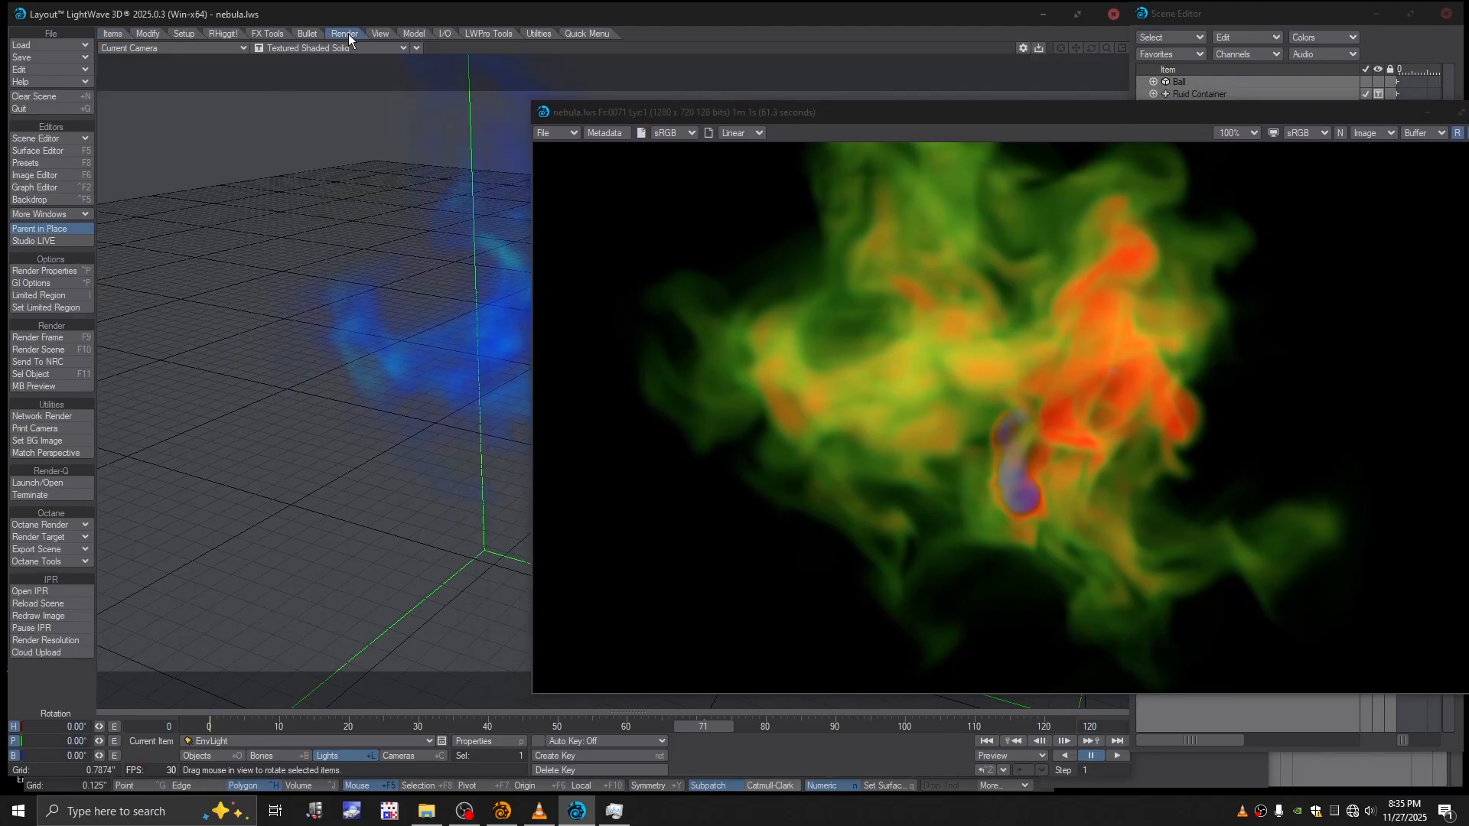
left_click(35, 271)
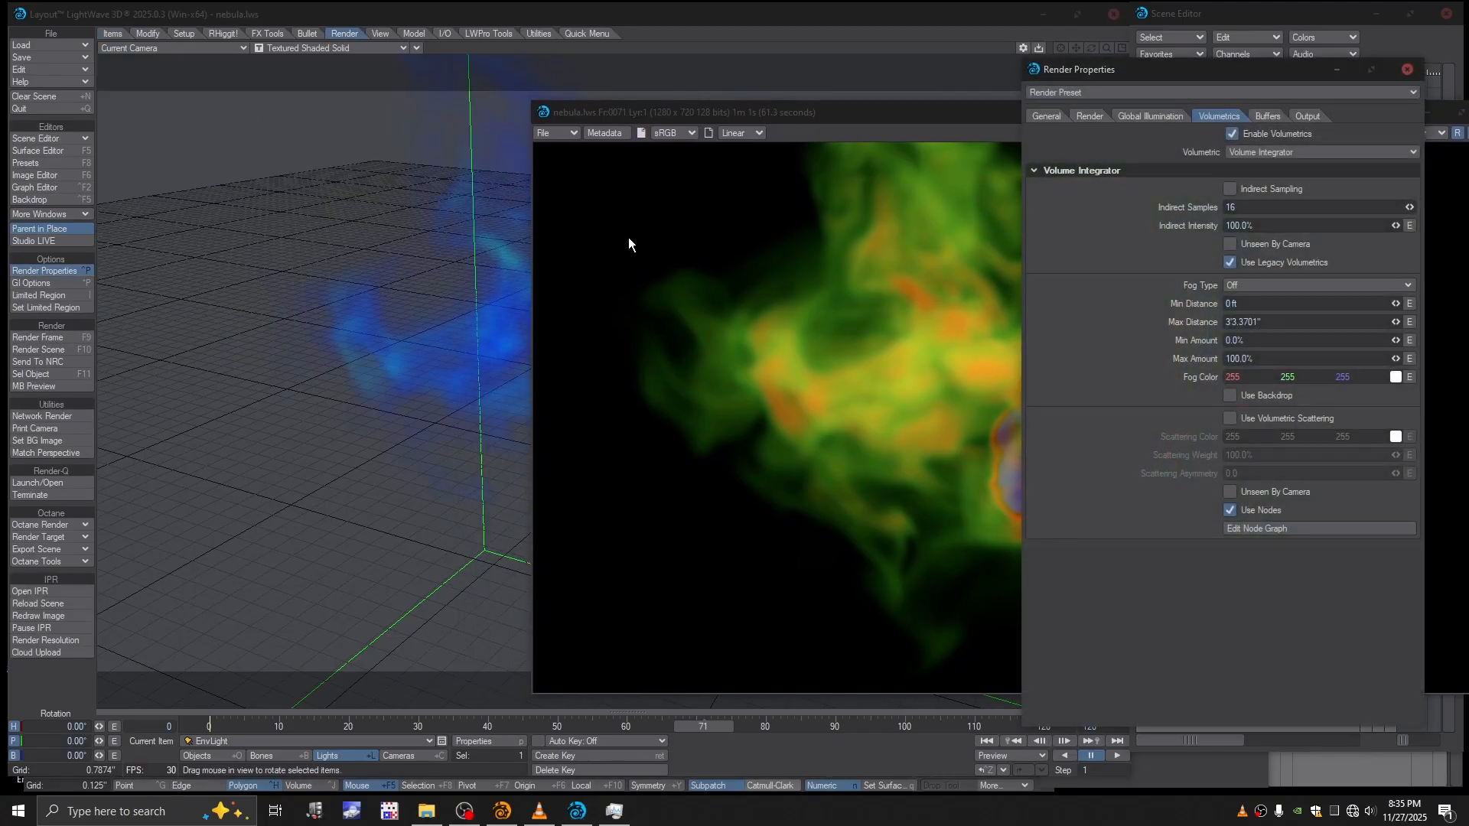
left_click(1308, 116)
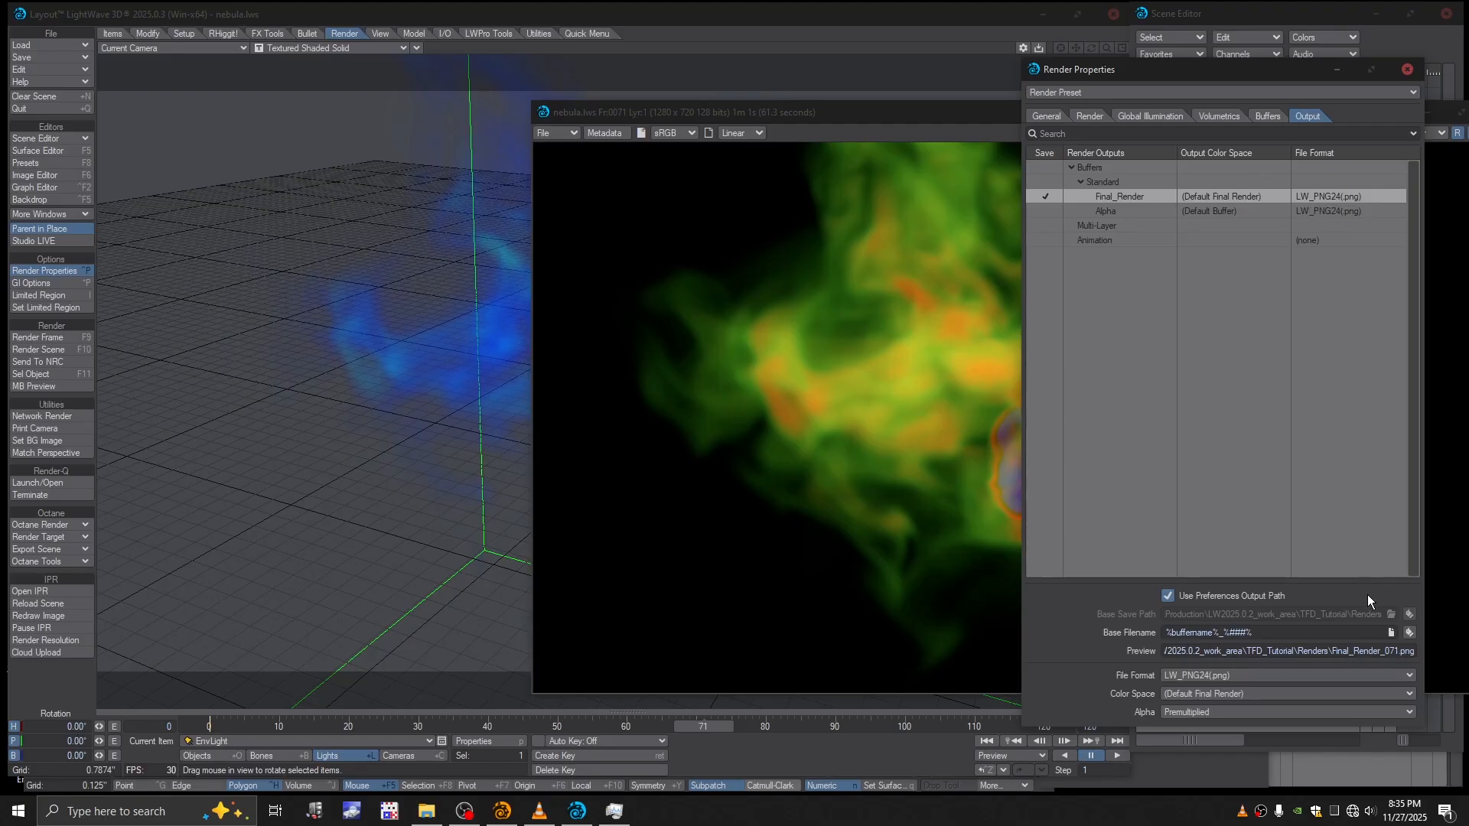
left_click(1230, 678)
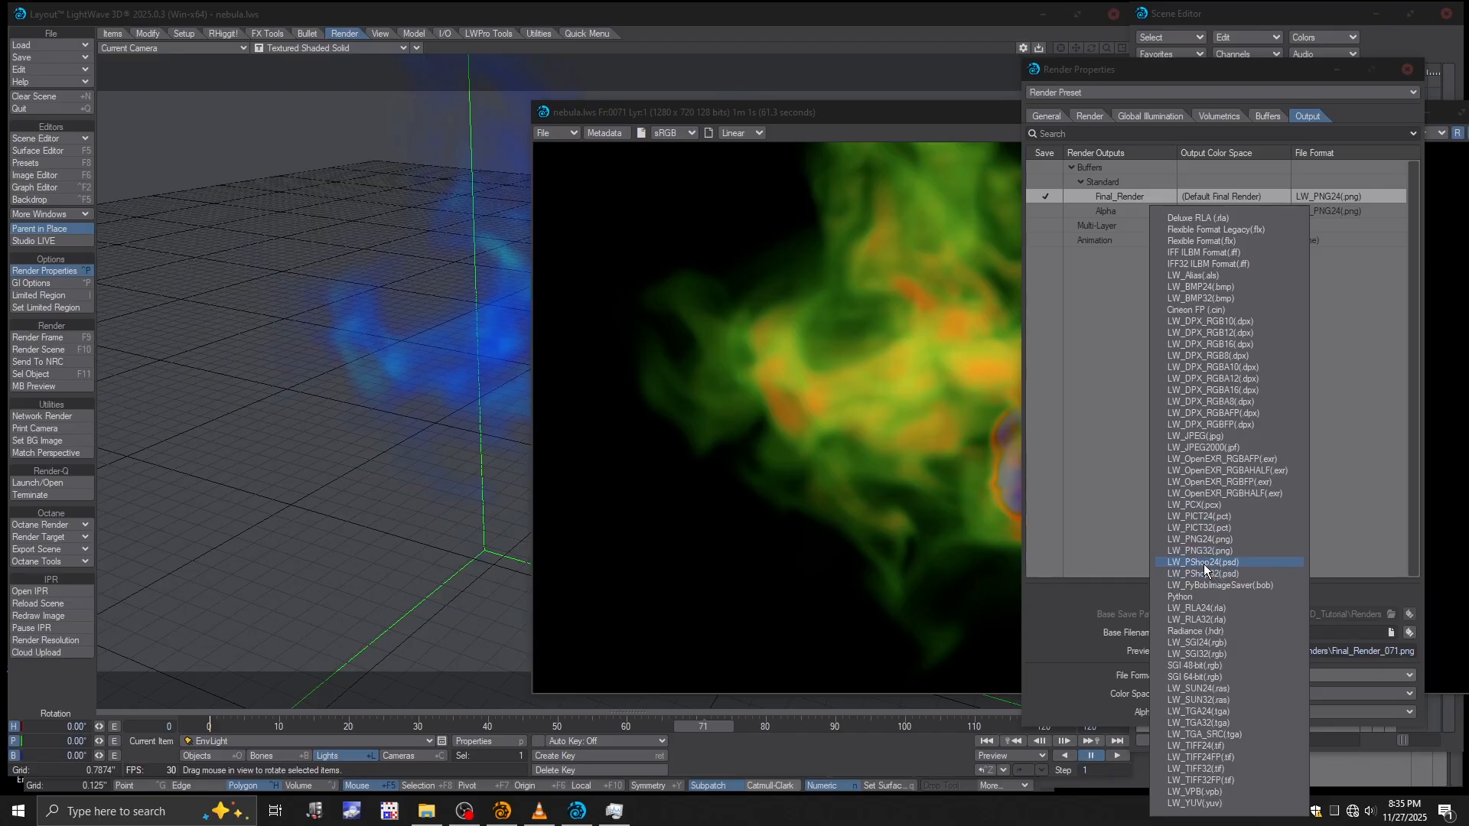
left_click(1201, 551)
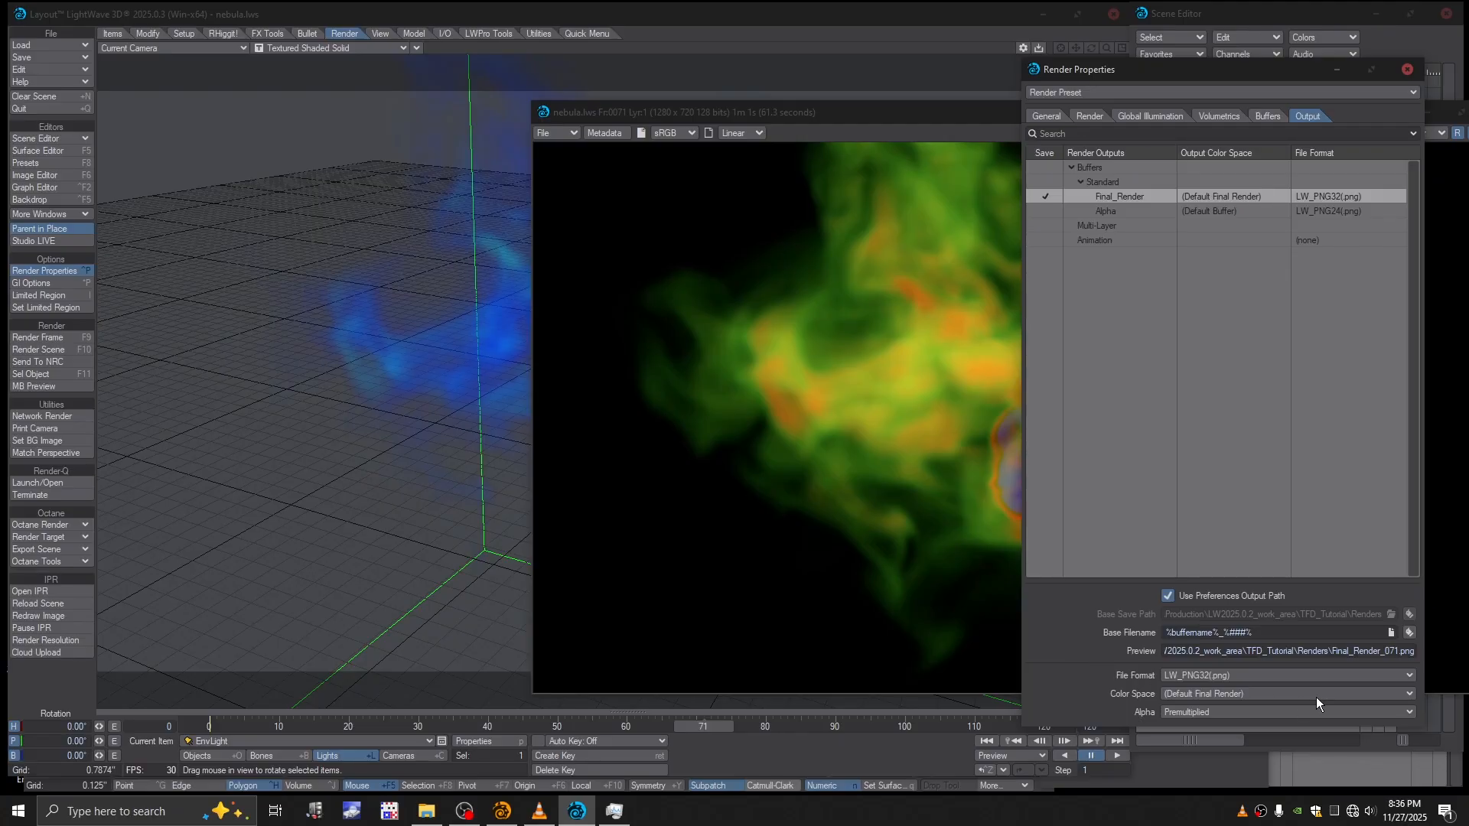
left_click(1250, 678)
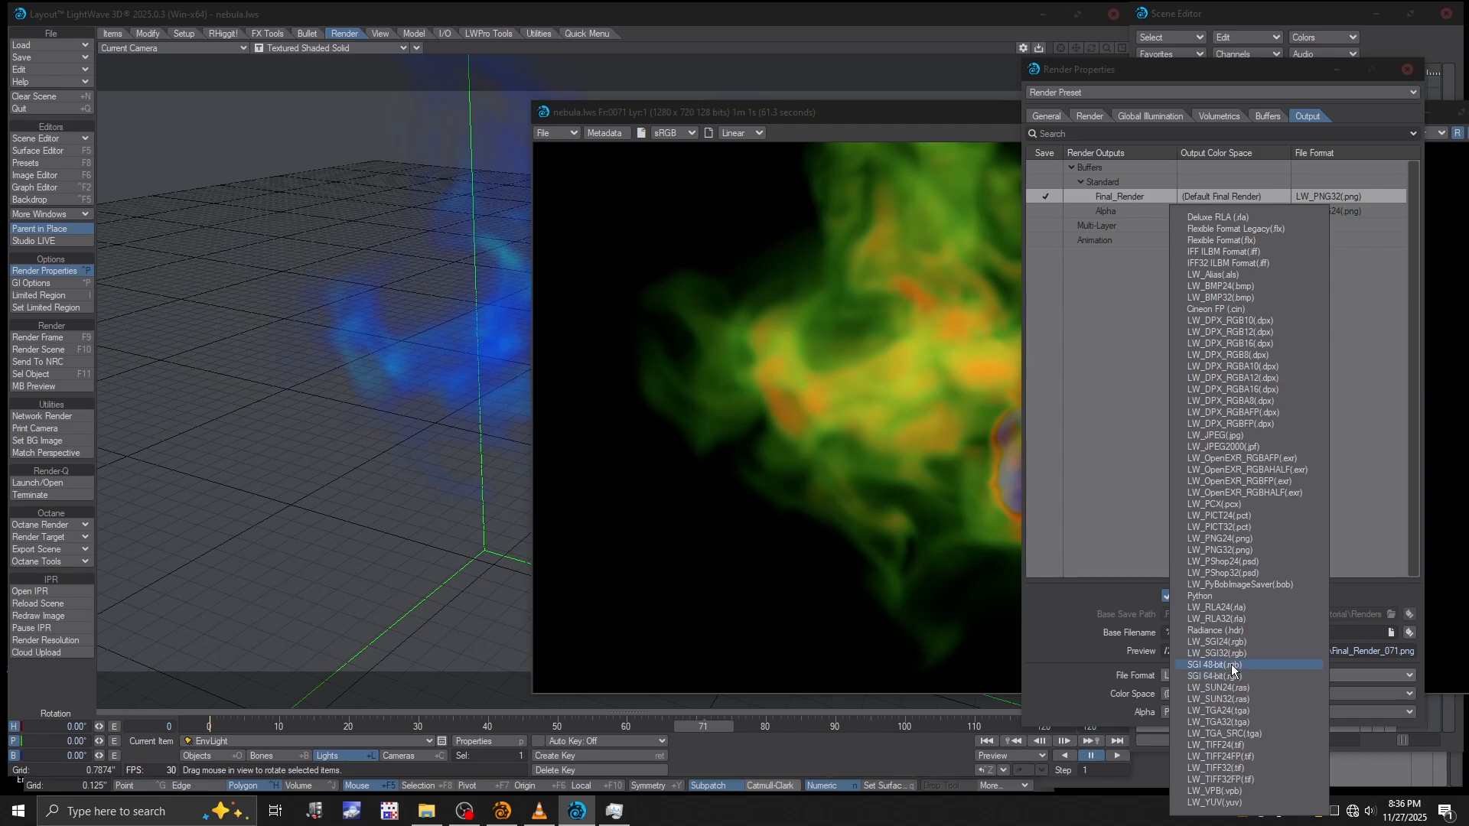
left_click(1081, 668)
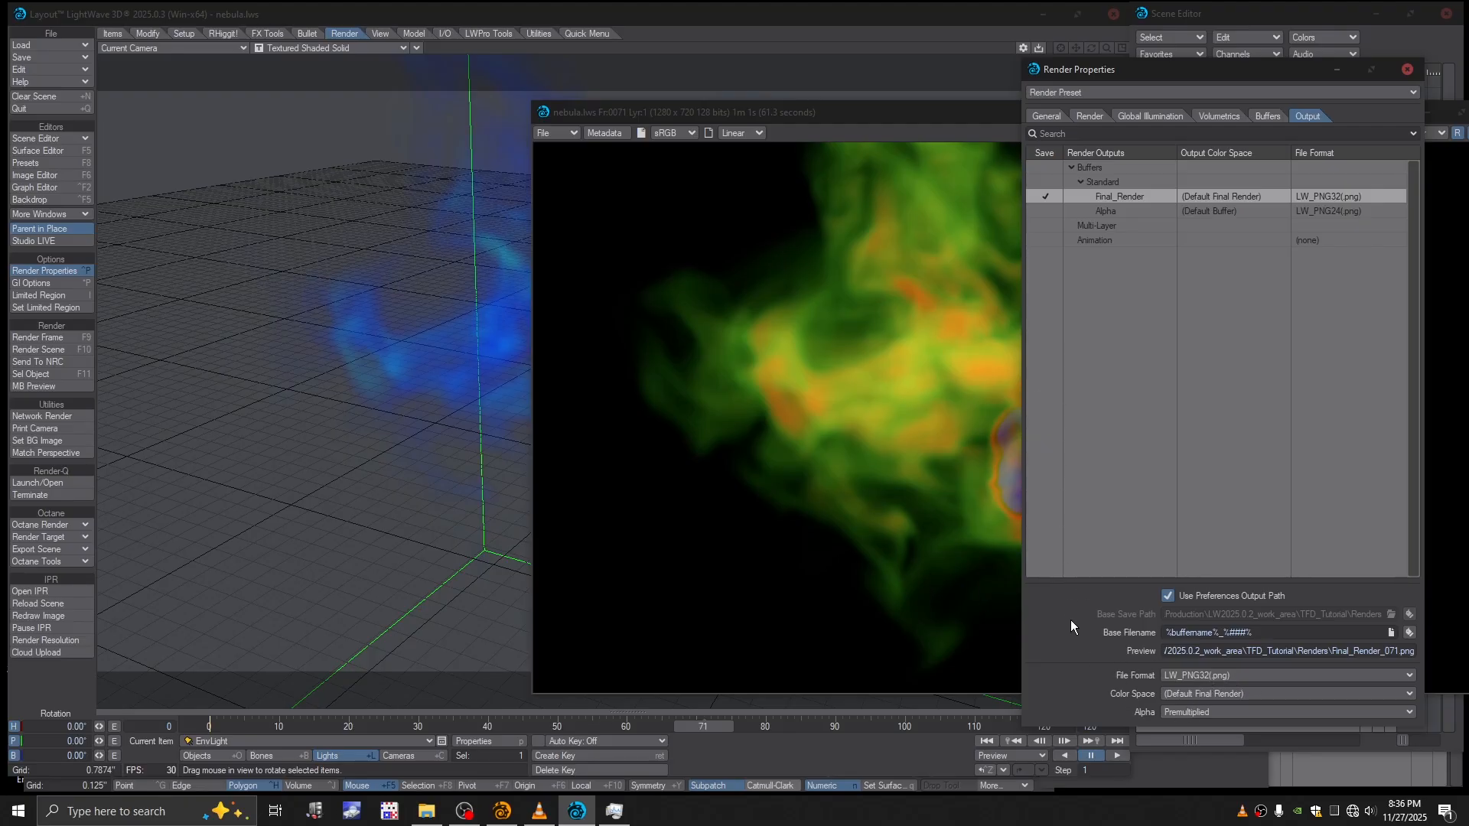
left_click(1408, 69)
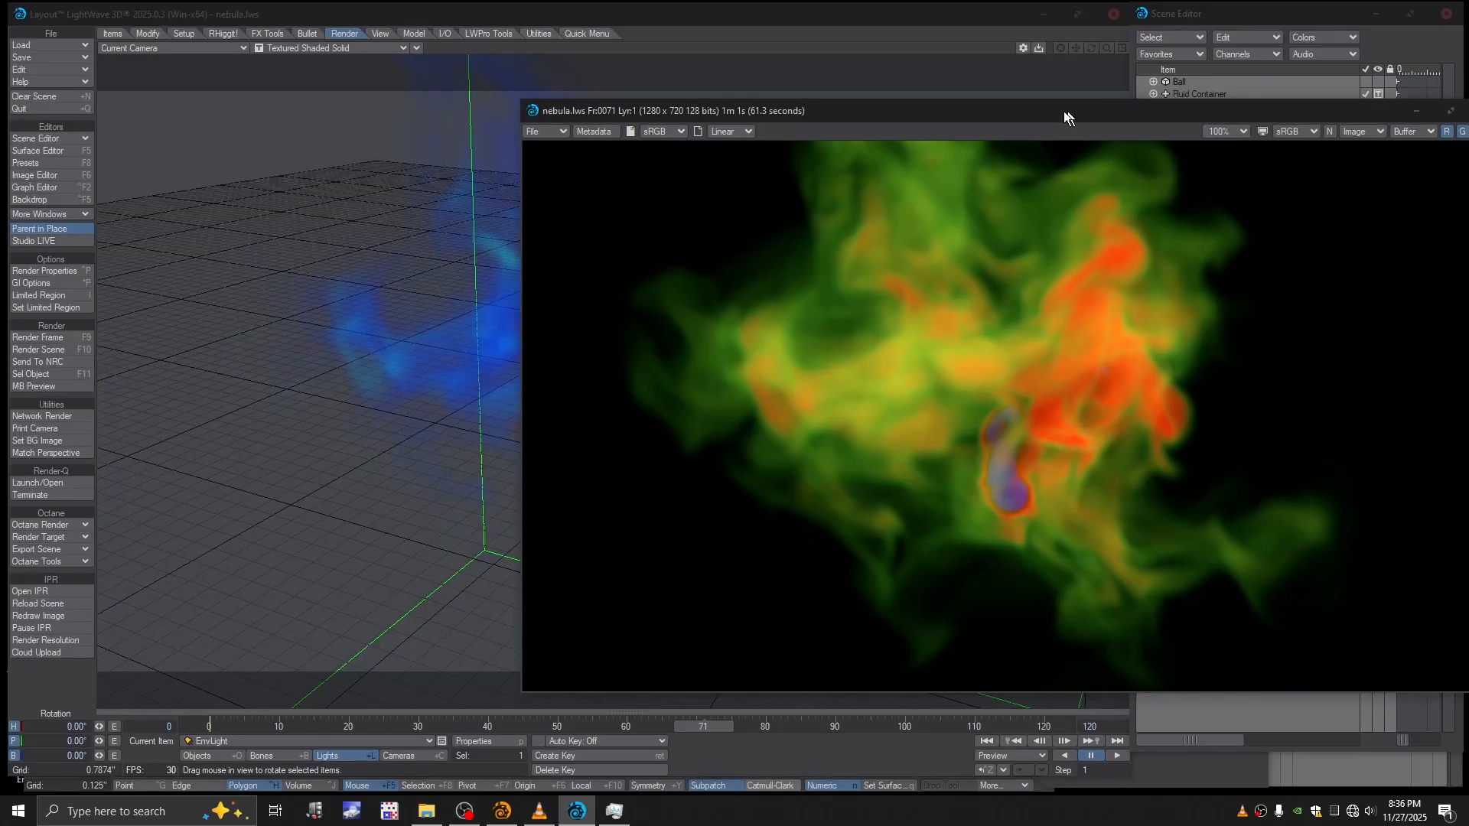
Step: Move the rendered nebula image back over the viewport and compare its alpha channel with the RGB display
left_click_drag(1069, 111, 684, 75)
left_click_drag(907, 69, 866, 82)
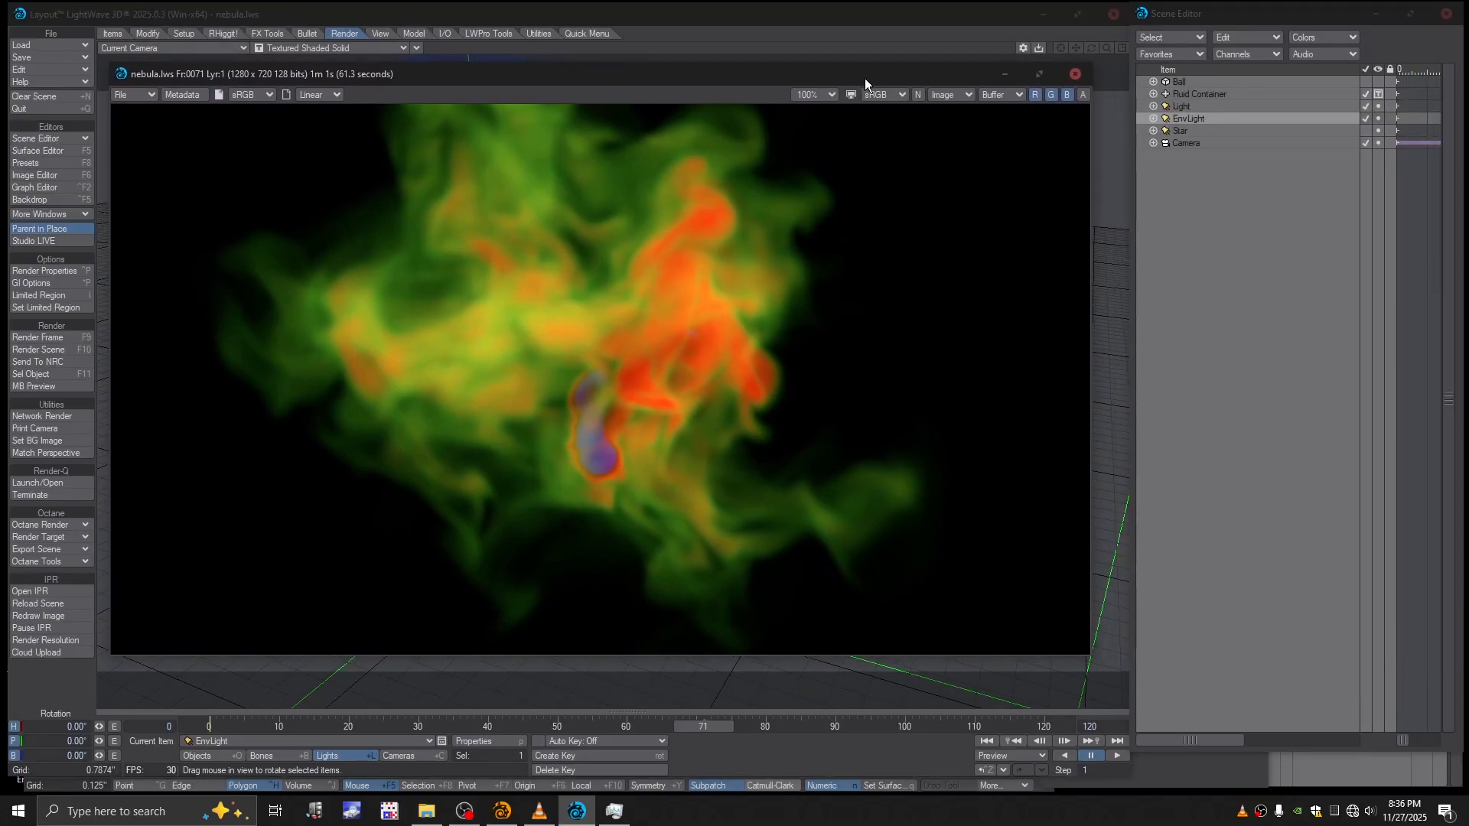
left_click(1081, 95)
left_click(1082, 95)
mouse_move(854, 73)
left_mouse_down()
mouse_move(890, 79)
mouse_move(866, 79)
left_mouse_up()
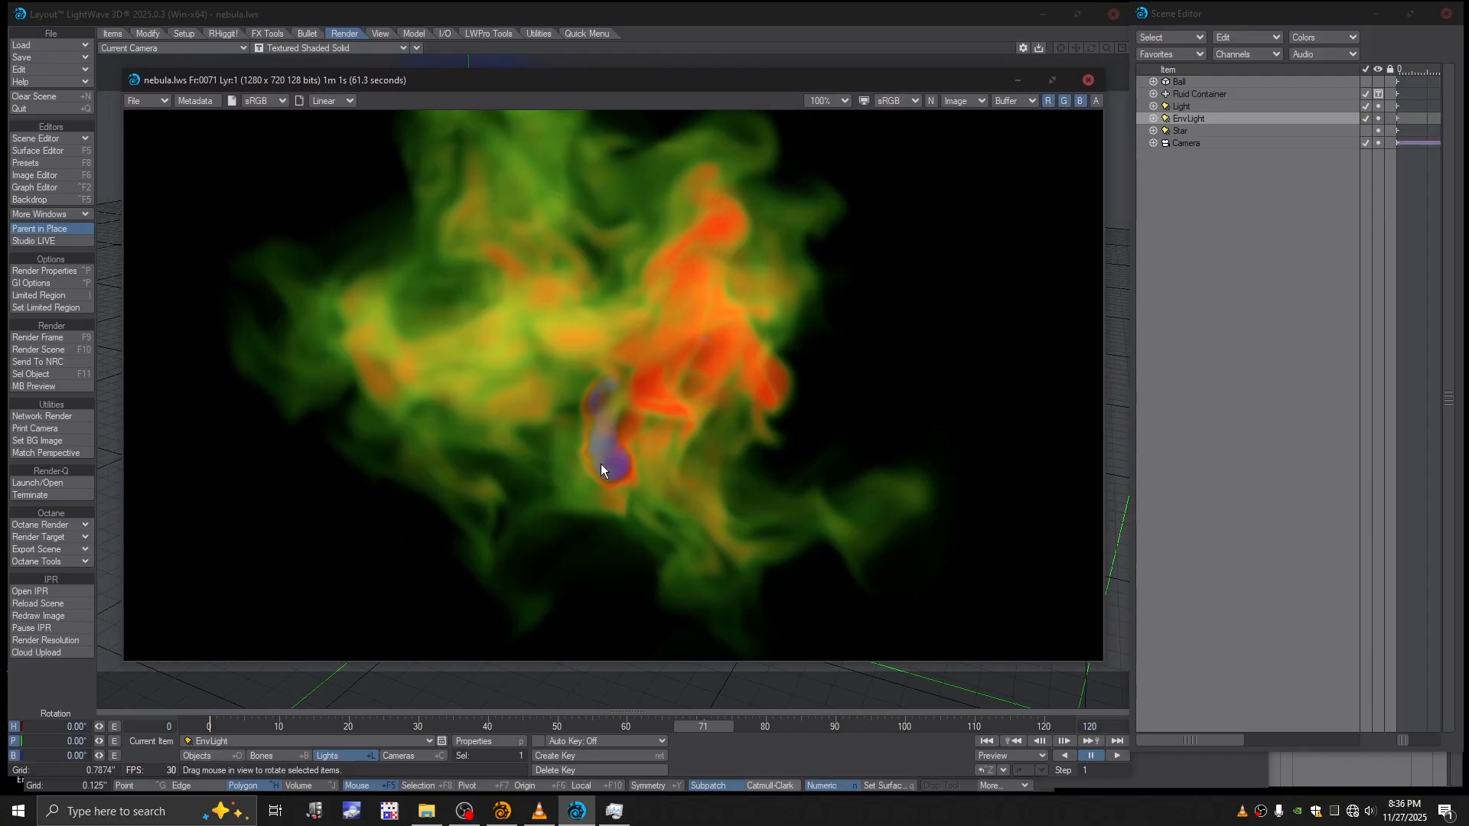
left_click(1096, 101)
left_click(1096, 101)
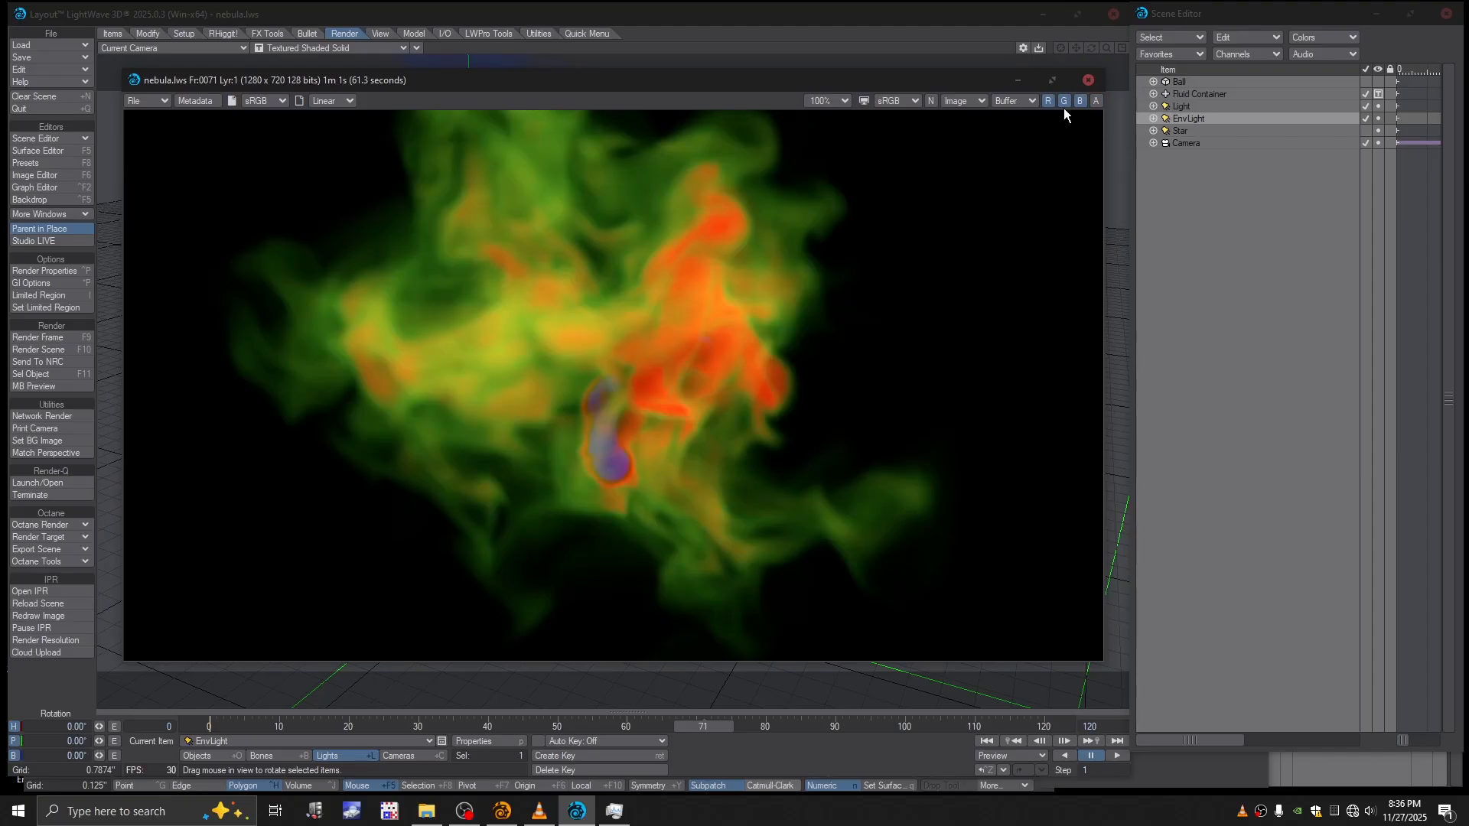